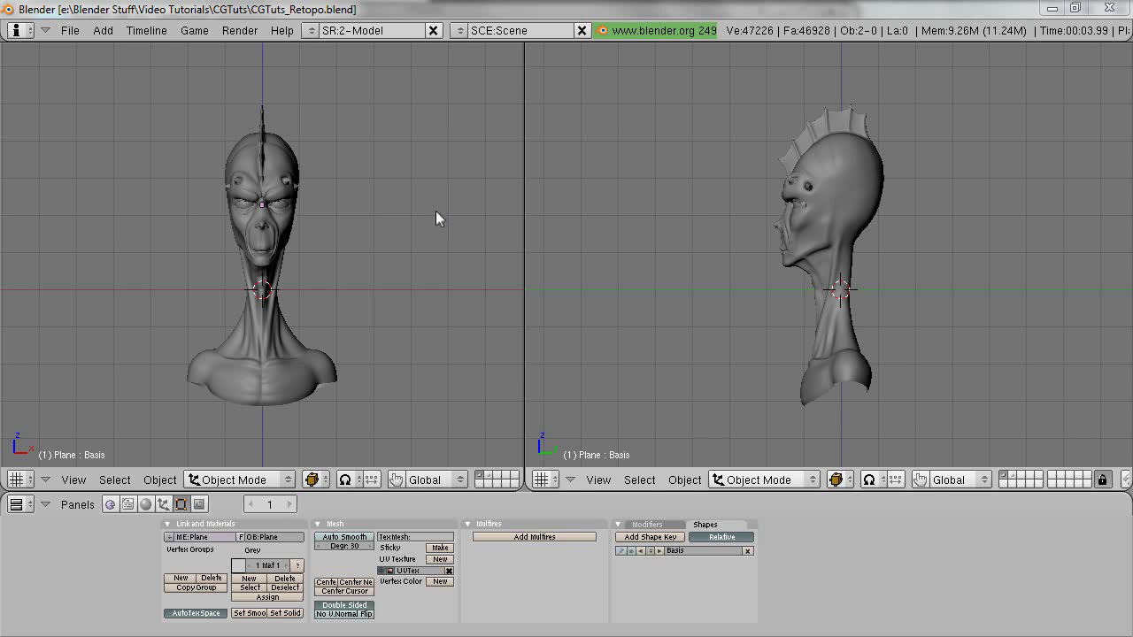
# Step: Examine the sculpted head from several angles in Object Mode and Edit Mode, finishing in the full front view
pyautogui.scroll(3, 433, 212)
pyautogui.moveTo(384, 254); pyautogui.dragTo(328, 278, button='middle')
pyautogui.rightClick(324, 295)
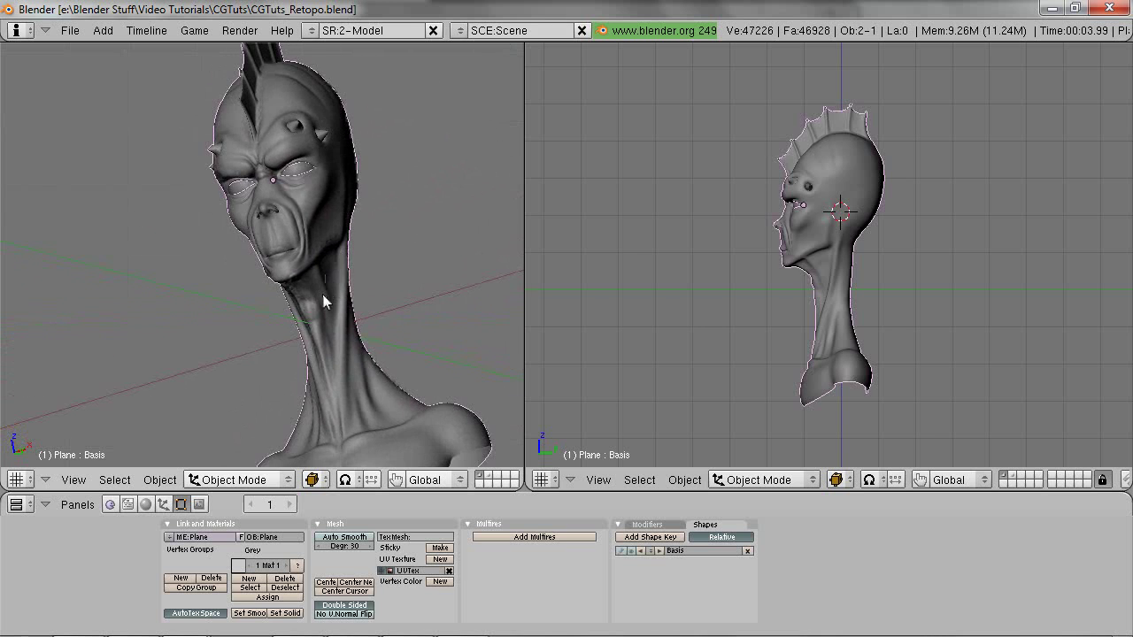
pyautogui.scroll(4, 320, 292)
pyautogui.moveTo(219, 249); pyautogui.dragTo(134, 278, button='middle')
pyautogui.press('Tab')
pyautogui.press('a')
pyautogui.press('a')
pyautogui.moveTo(212, 248); pyautogui.dragTo(265, 274, button='middle')
pyautogui.press('Tab')
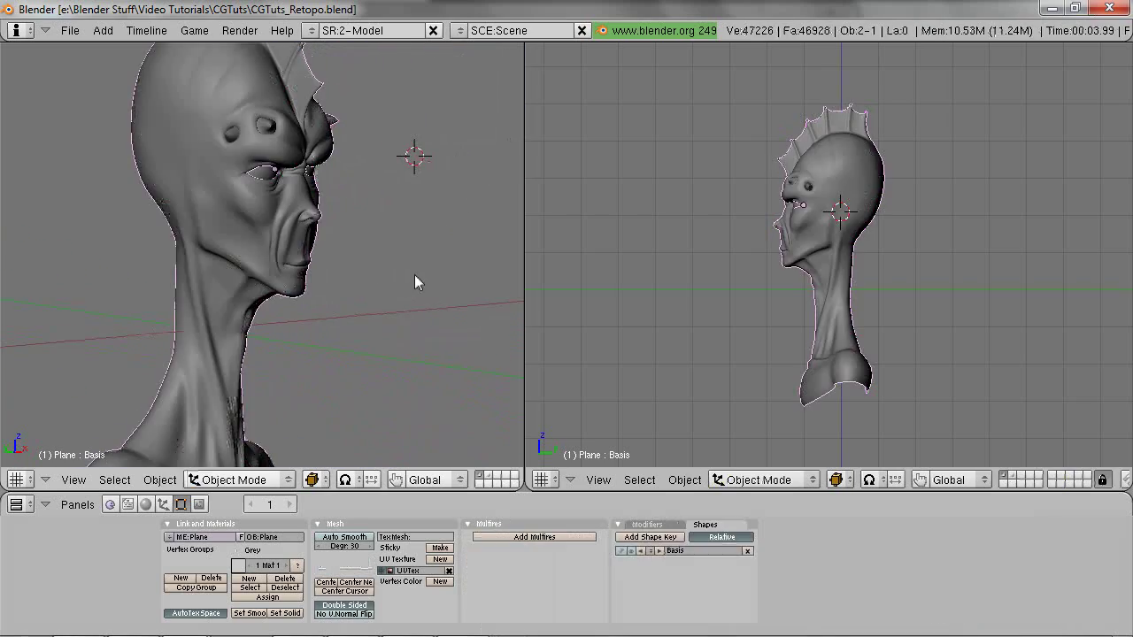
pyautogui.moveTo(384, 235); pyautogui.dragTo(258, 238, button='middle')
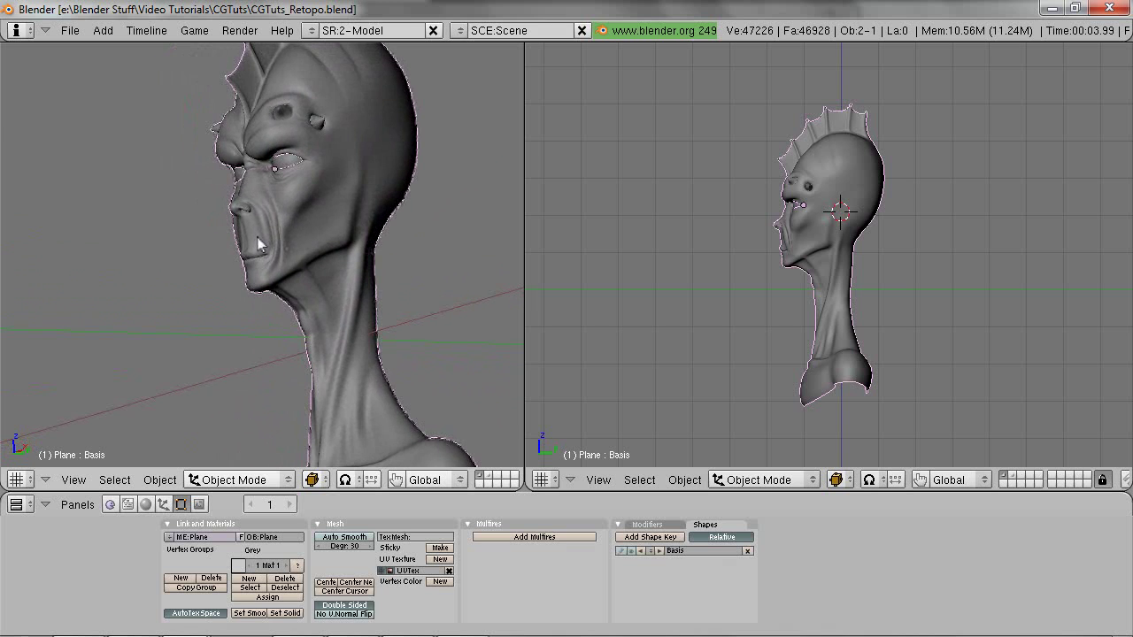
pyautogui.press('KP_1')
pyautogui.press('Home')
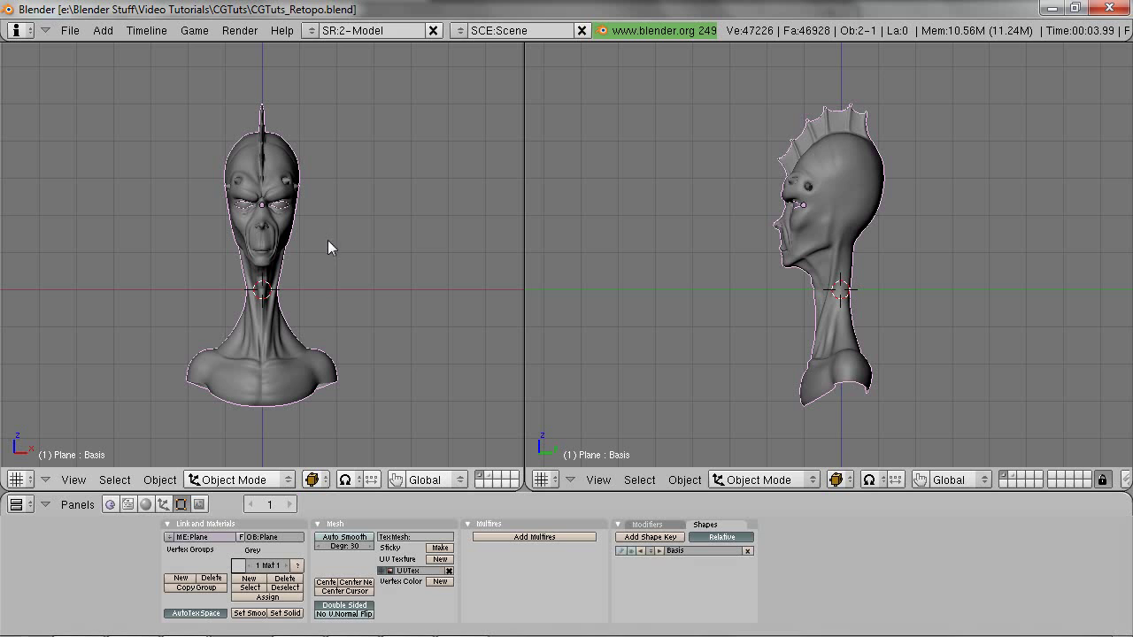
# Step: Deselect the sculpted head and add a cube mesh at the 3D cursor
pyautogui.press('a')
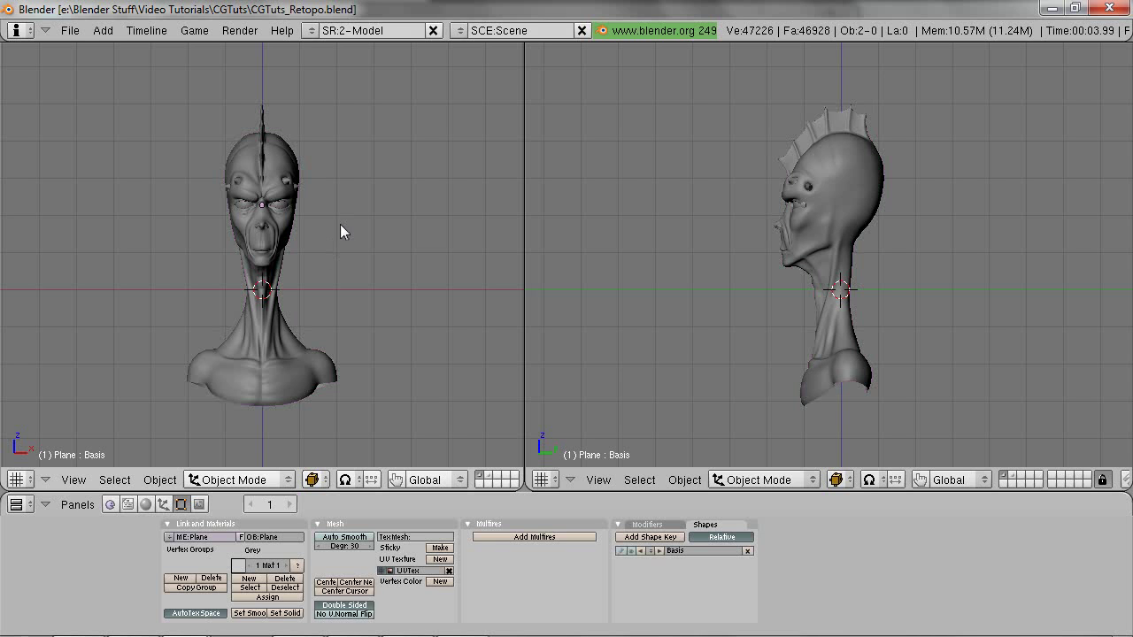
pyautogui.press('space')
pyautogui.moveTo(476, 232)
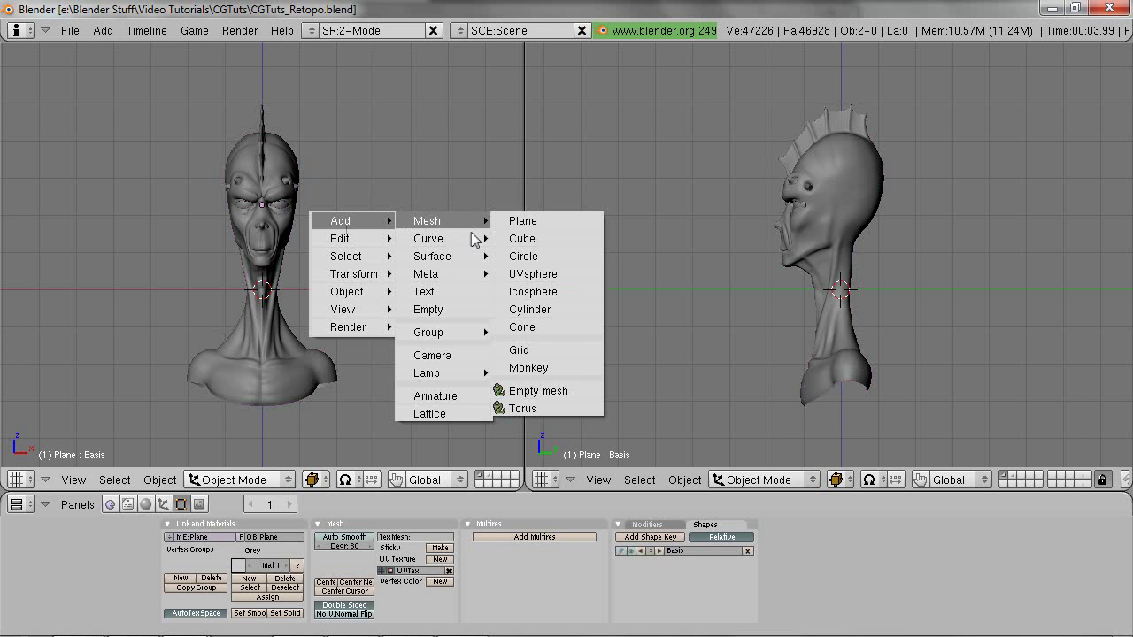
pyautogui.click(539, 237)
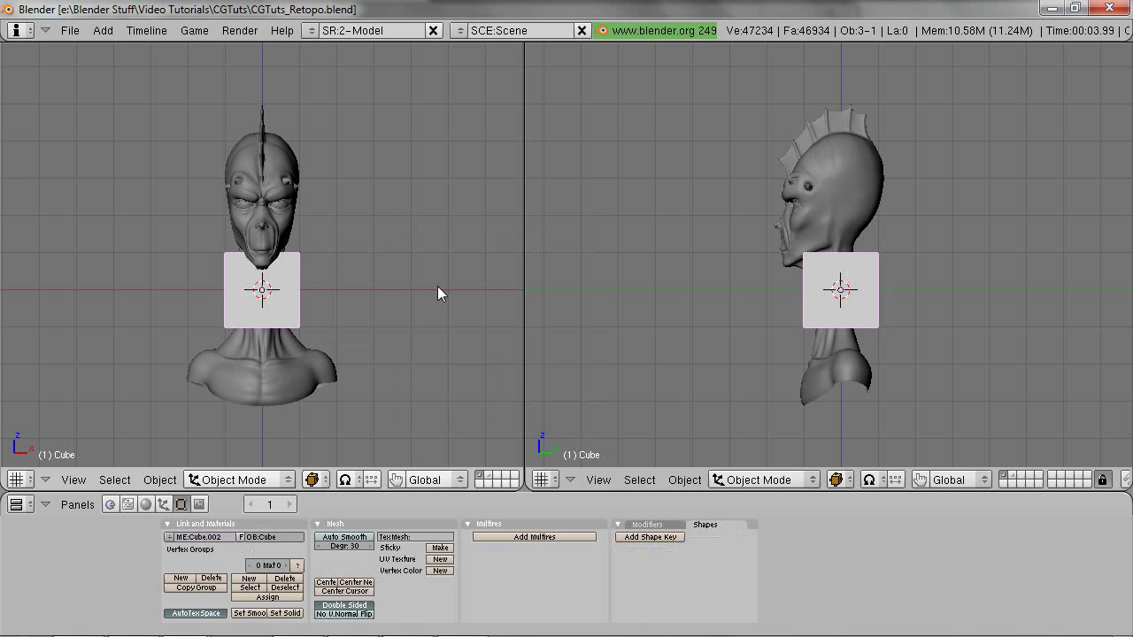
# Step: Delete all of the cube's vertices in Edit Mode to leave an empty mesh object
pyautogui.press('Tab')
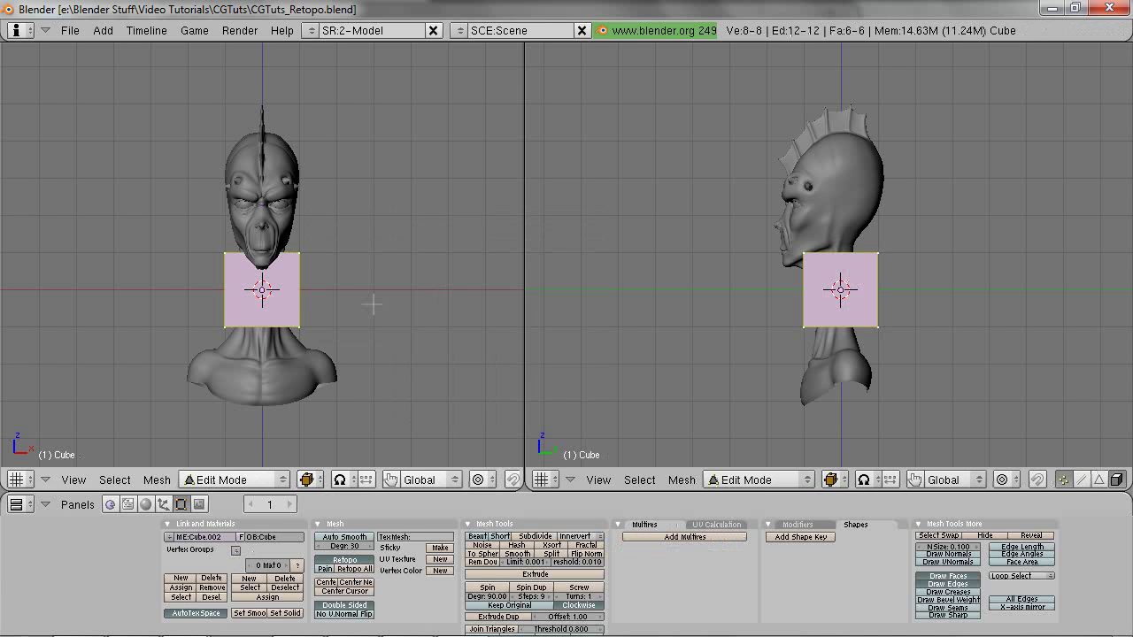
pyautogui.press('z')
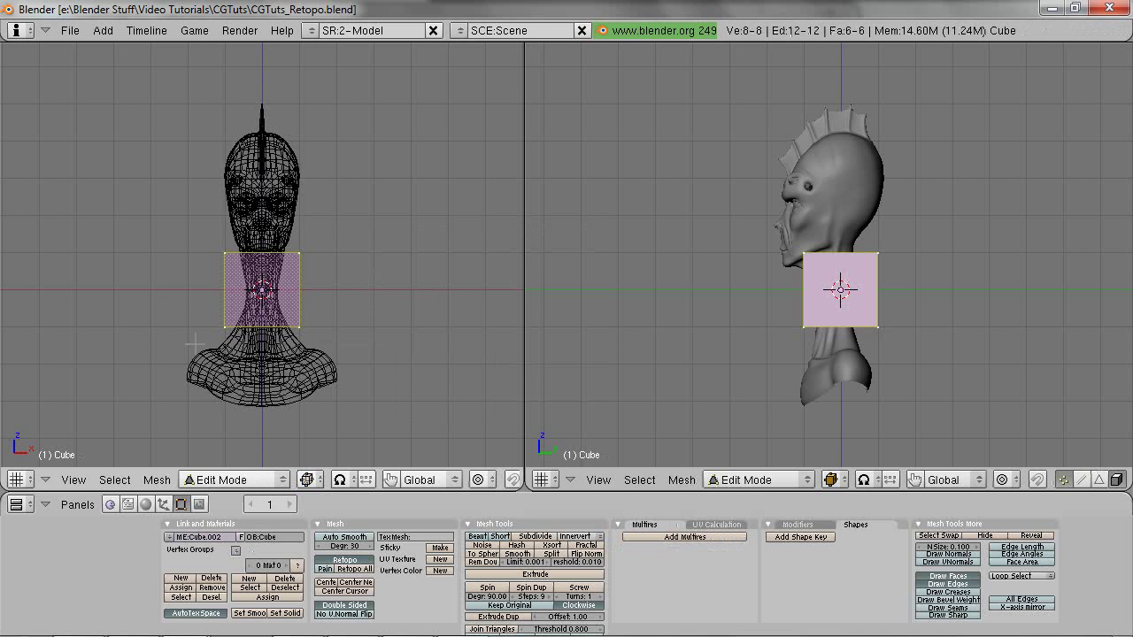
pyautogui.press('x')
pyautogui.click(350, 295)
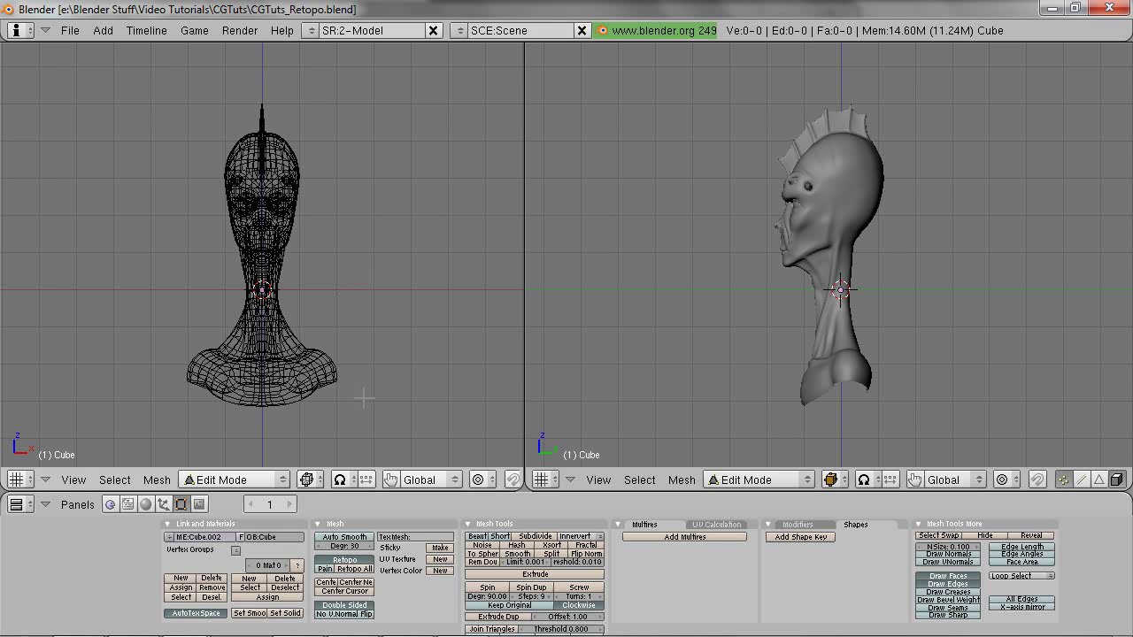
# Step: Turn on Retopo for the empty mesh and display the front view in solid shading
pyautogui.click(344, 560)
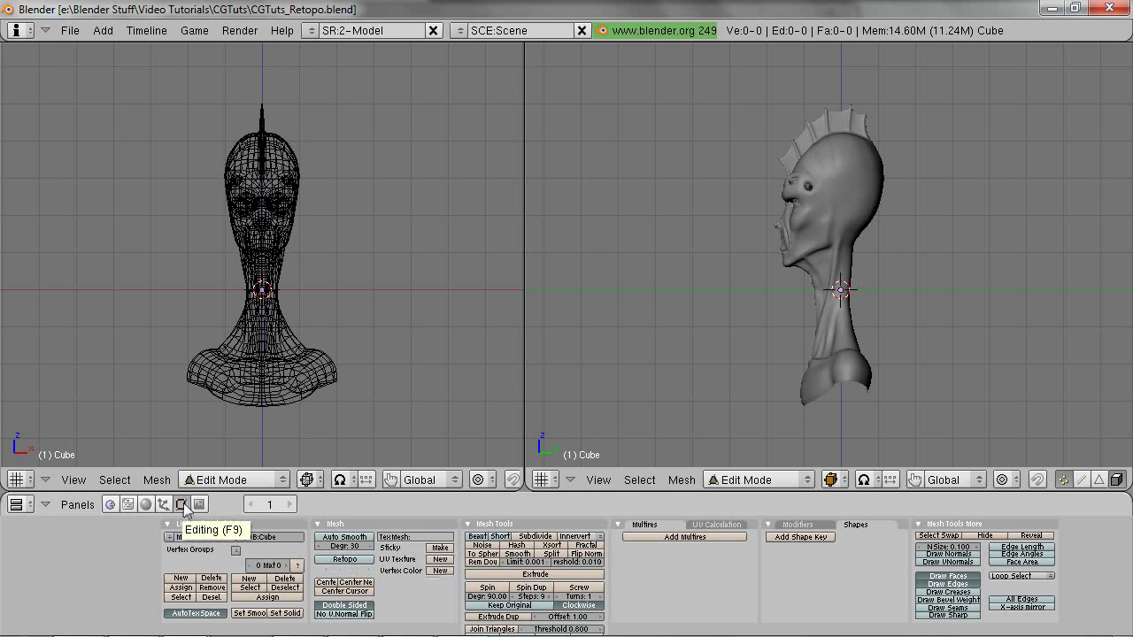
pyautogui.click(345, 559)
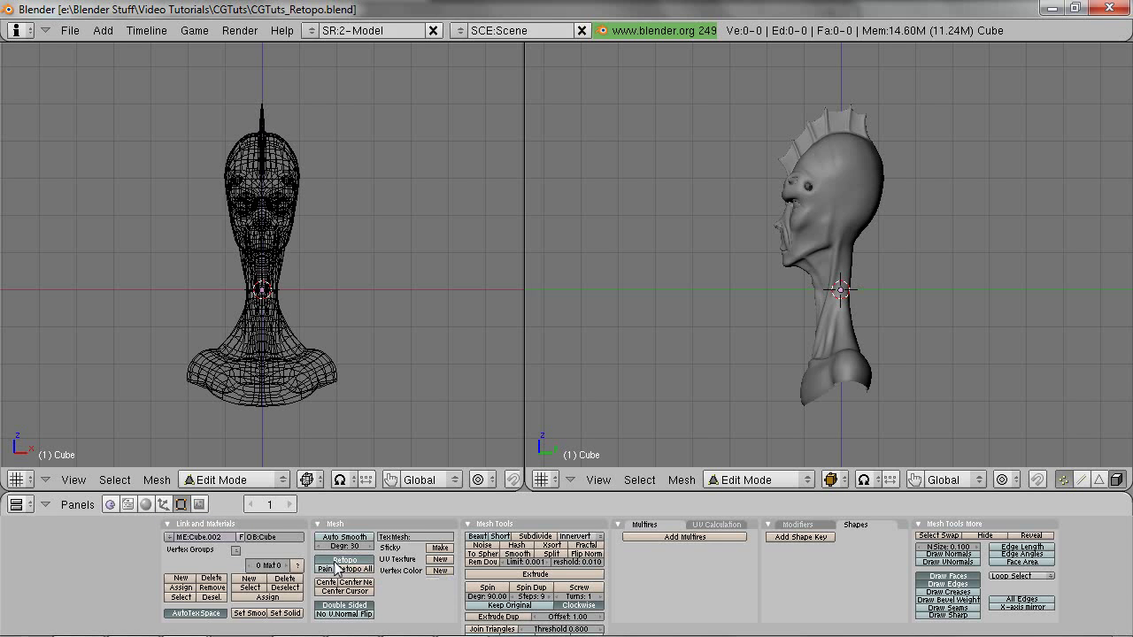
pyautogui.scroll(4, 315, 276)
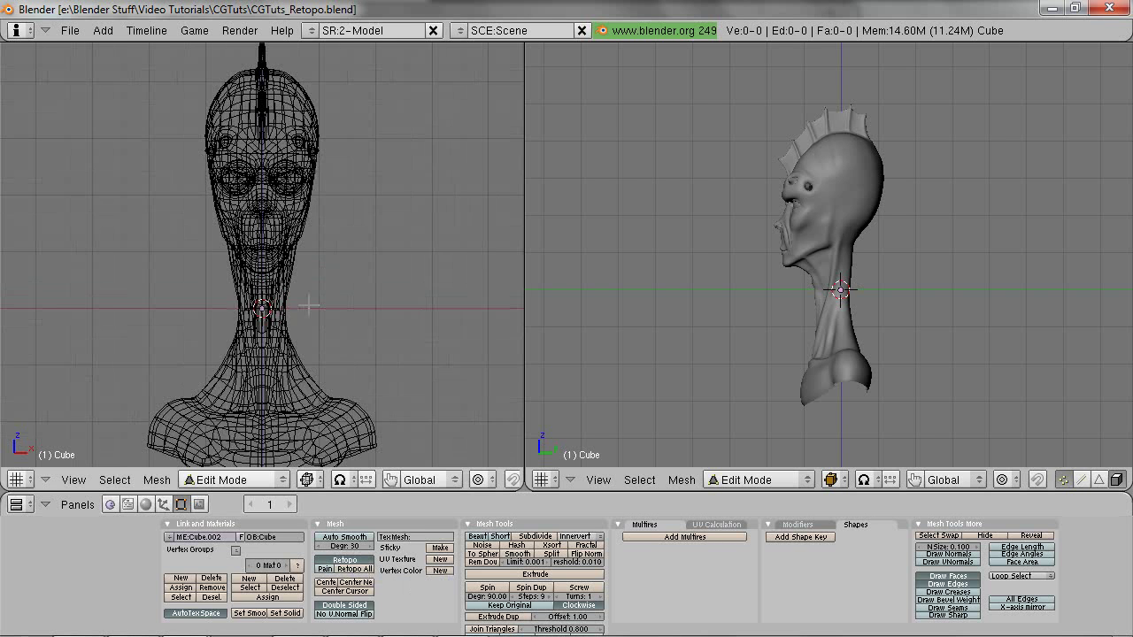
pyautogui.press('z')
pyautogui.keyDown('shift'); pyautogui.scroll(4, 319, 239); pyautogui.keyUp('shift')
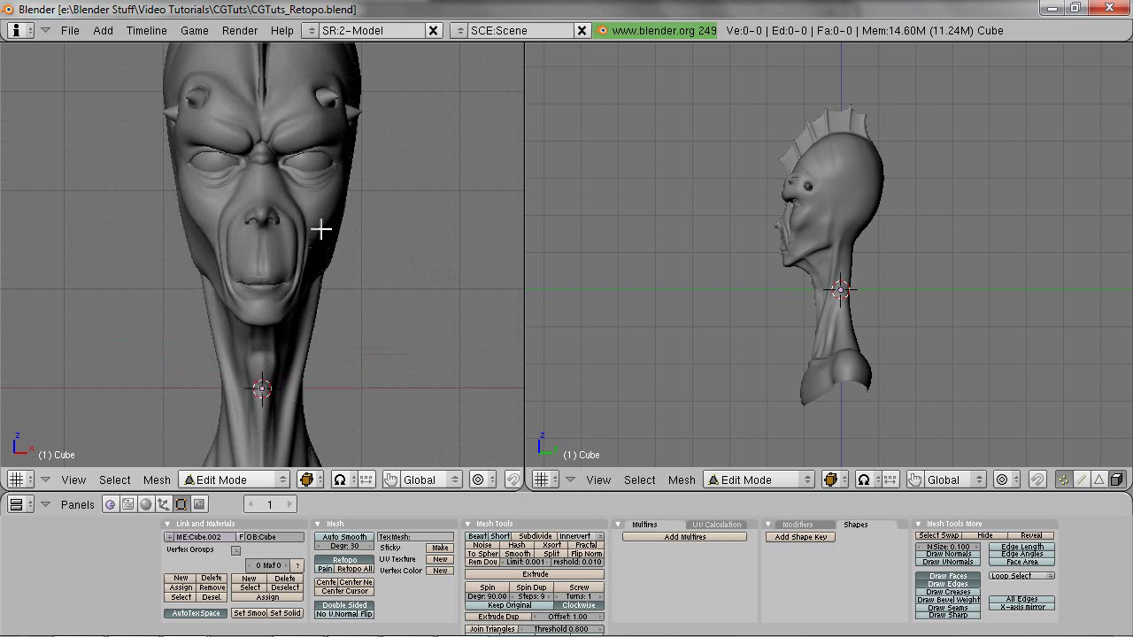
# Step: Examine the surface around the character's left eye in wireframe and Solid draw types
pyautogui.scroll(1, 337, 265)
pyautogui.scroll(6, 855, 278)
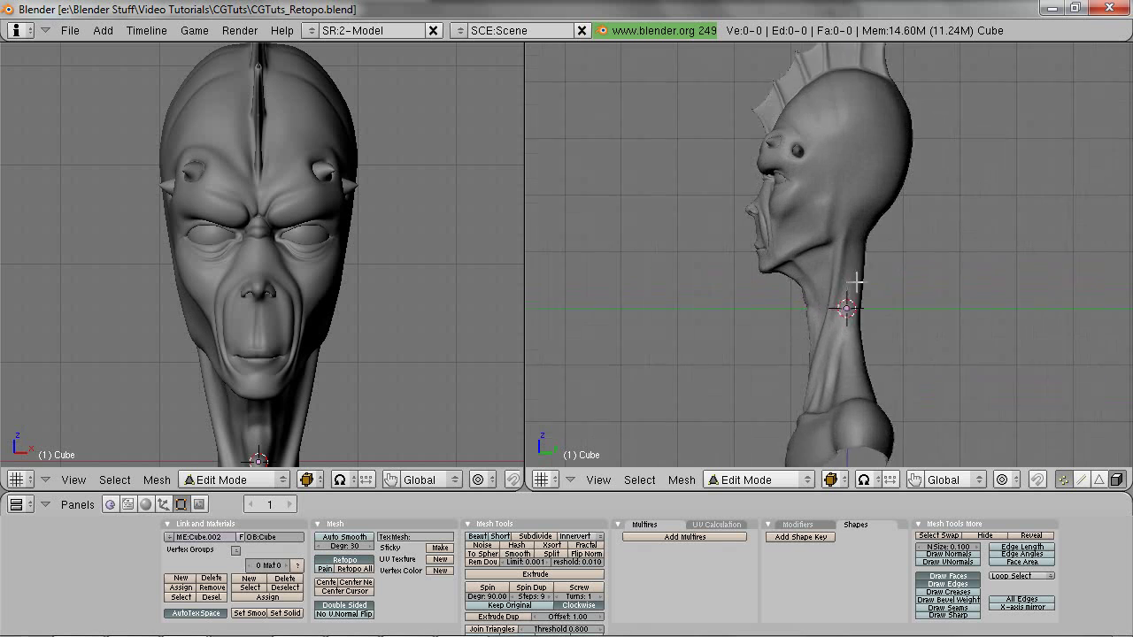
pyautogui.scroll(2, 820, 340)
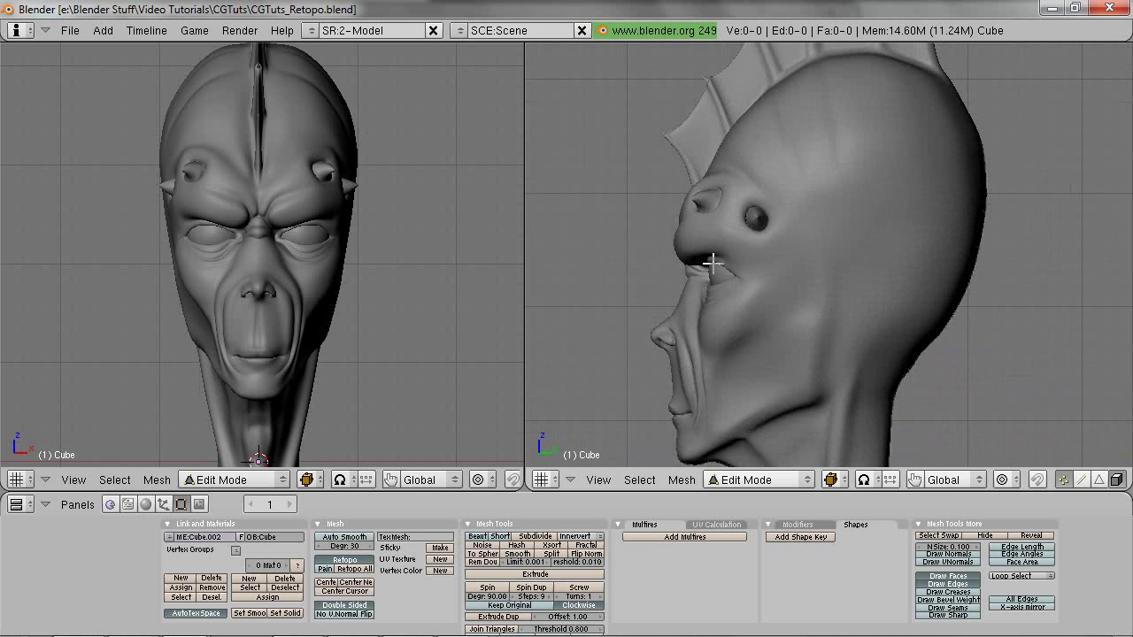
pyautogui.scroll(3, 289, 255)
pyautogui.moveTo(289, 255); pyautogui.dragTo(202, 332, button='middle')
pyautogui.scroll(4, 179, 344)
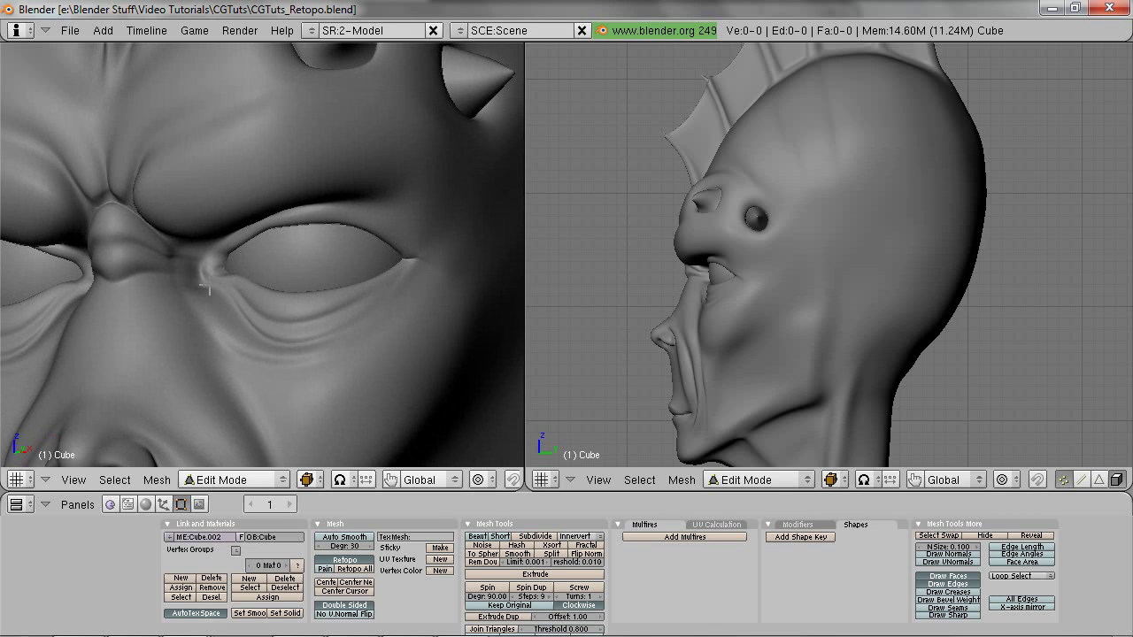
pyautogui.press('z')
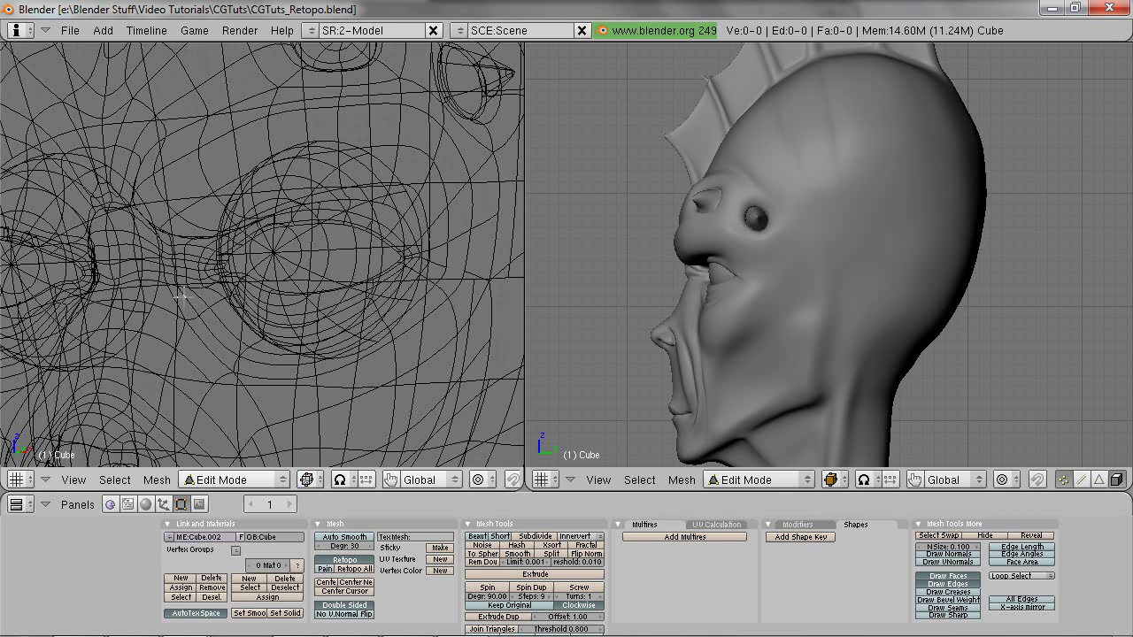
pyautogui.press('z')
pyautogui.moveTo(177, 200)
pyautogui.mouseDown(button='middle')
pyautogui.moveTo(303, 274)
pyautogui.moveTo(316, 229)
pyautogui.moveTo(222, 183)
pyautogui.moveTo(165, 235)
pyautogui.moveTo(150, 278)
pyautogui.mouseUp(button='middle')
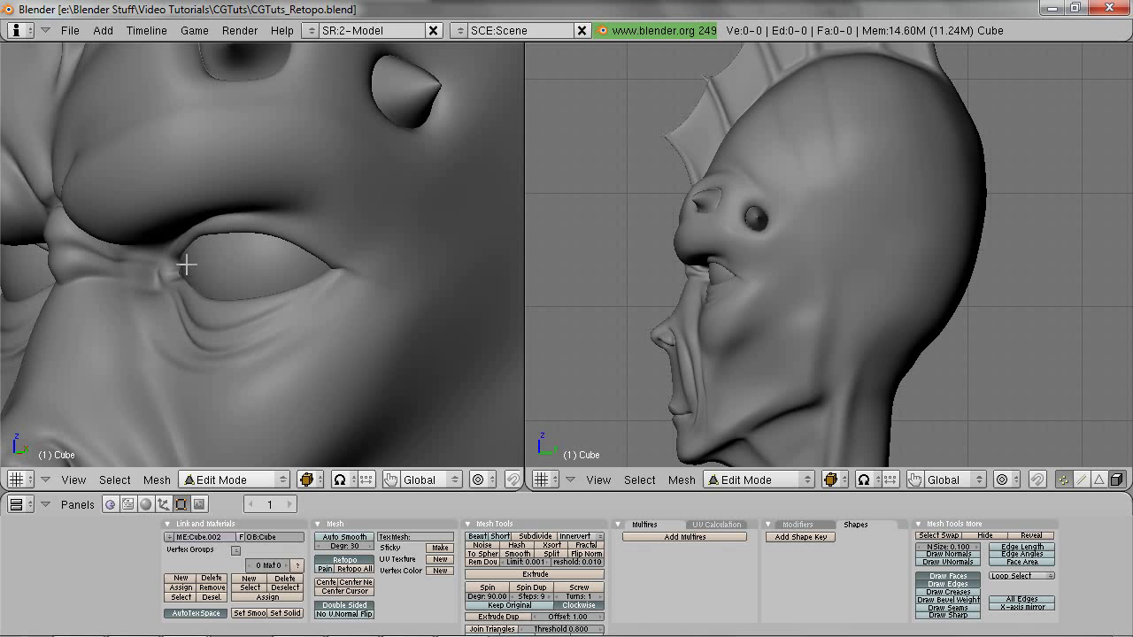
pyautogui.press('z')
pyautogui.press('z')
pyautogui.click(308, 480)
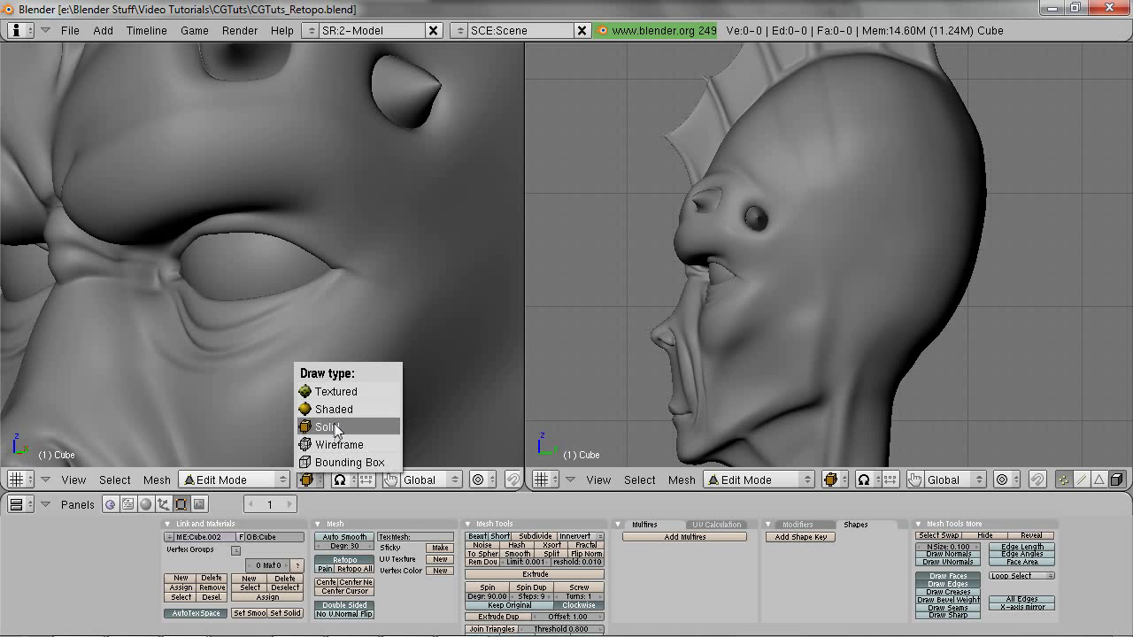
pyautogui.click(329, 427)
pyautogui.moveTo(262, 330); pyautogui.dragTo(283, 308, button='middle')
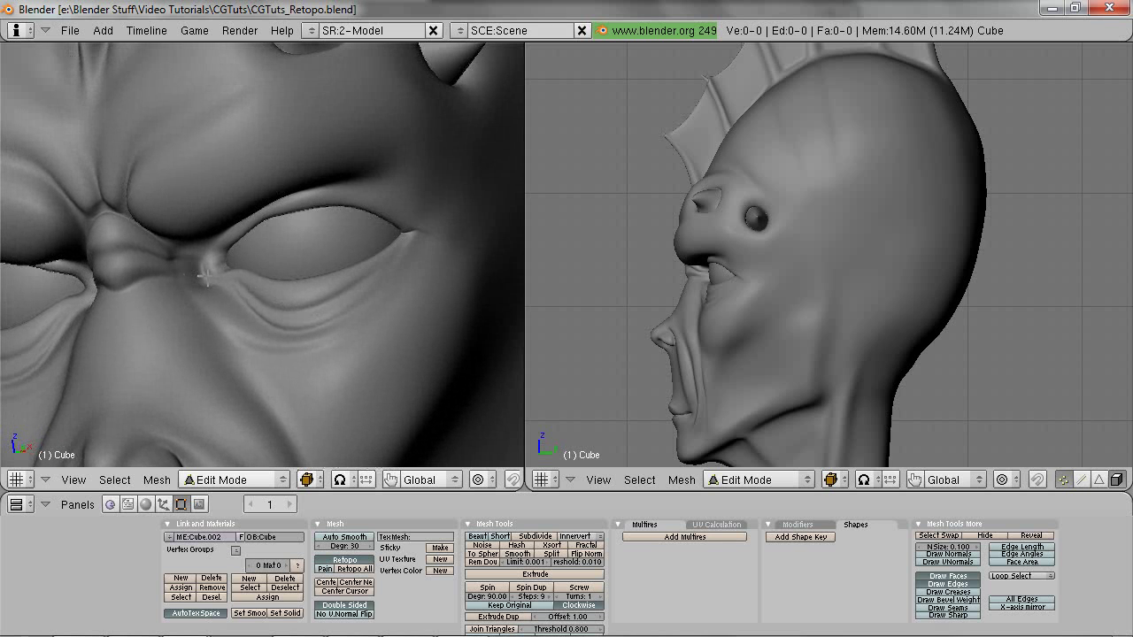
# Step: Place a chain of connected vertices beneath the character's left eye, running from the inner corner outward
pyautogui.keyDown('ctrl'); pyautogui.click(294, 322); pyautogui.keyUp('ctrl')
pyautogui.keyDown('ctrl'); pyautogui.click(365, 298); pyautogui.keyUp('ctrl')
pyautogui.press('z')
pyautogui.moveTo(251, 312)
pyautogui.mouseDown(button='middle')
pyautogui.moveTo(156, 308)
pyautogui.moveTo(178, 277)
pyautogui.moveTo(267, 250)
pyautogui.moveTo(345, 275)
pyautogui.moveTo(227, 197)
pyautogui.moveTo(286, 299)
pyautogui.moveTo(266, 273)
pyautogui.moveTo(349, 314)
pyautogui.moveTo(322, 254)
pyautogui.moveTo(240, 263)
pyautogui.moveTo(288, 263)
pyautogui.moveTo(348, 289)
pyautogui.mouseUp(button='middle')
pyautogui.press('z')
pyautogui.scroll(4, 422, 301)
pyautogui.press('z')
pyautogui.press('z')
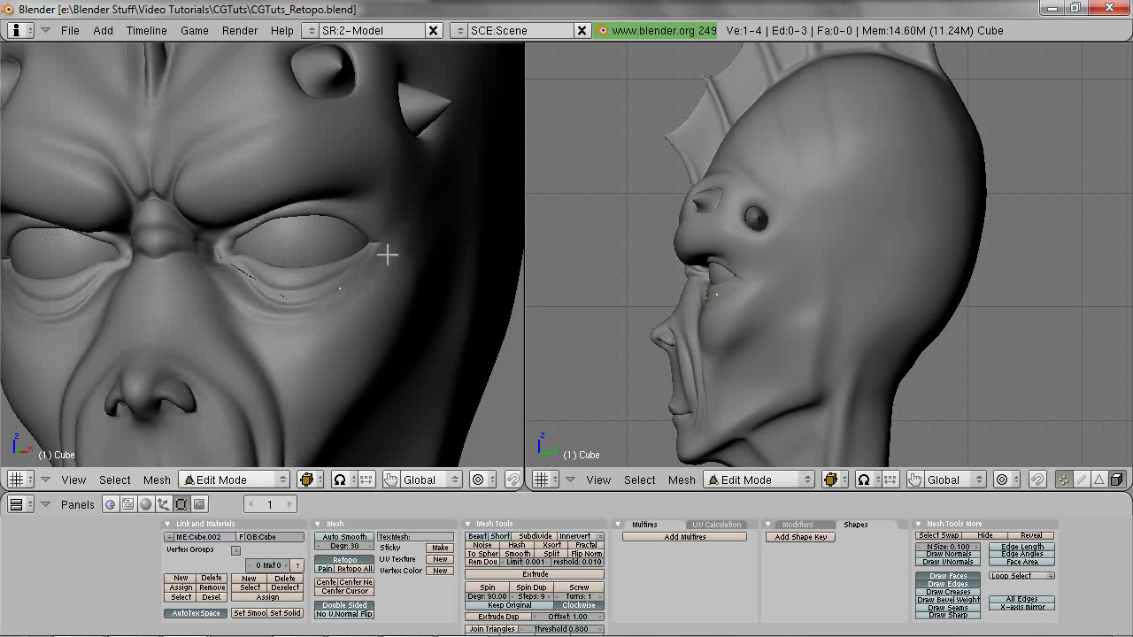
# Step: Extend the vertex chain around the eye's outer corner and back along the upper eyelid
pyautogui.keyDown('ctrl'); pyautogui.click(388, 254); pyautogui.keyUp('ctrl')
pyautogui.keyDown('ctrl'); pyautogui.click(391, 231); pyautogui.keyUp('ctrl')
pyautogui.press('z')
pyautogui.press('z')
pyautogui.keyDown('ctrl'); pyautogui.click(351, 218); pyautogui.keyUp('ctrl')
pyautogui.scroll(2, 230, 212)
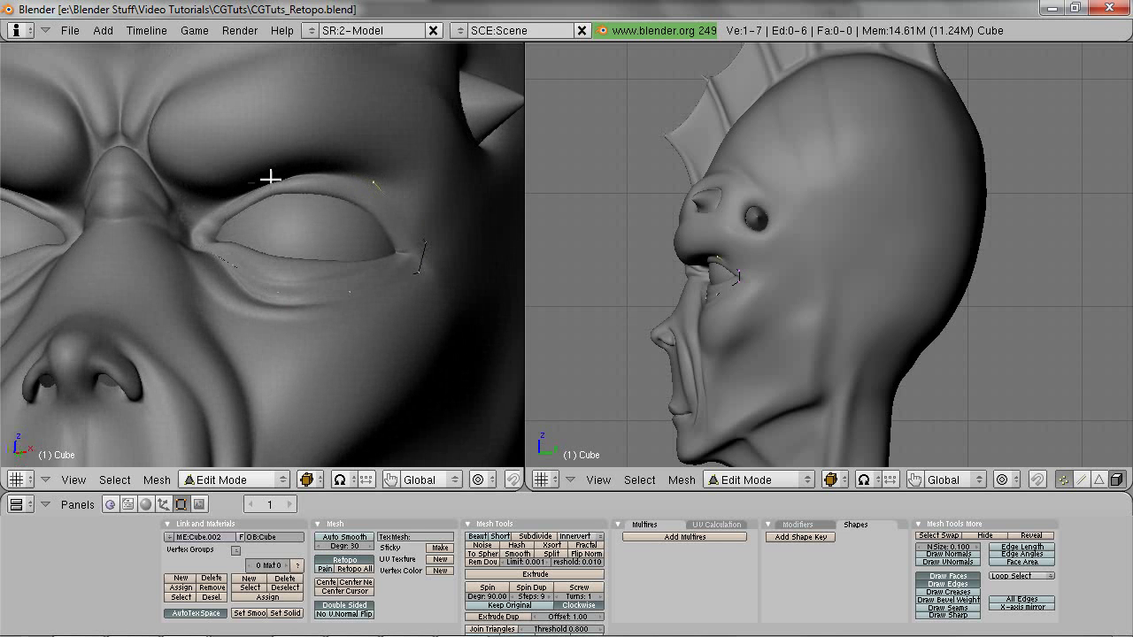
pyautogui.keyDown('ctrl'); pyautogui.click(283, 178); pyautogui.keyUp('ctrl')
# Step: Connect the chain's end vertices with an edge at the inner corner to close the eye loop
pyautogui.press('z')
pyautogui.keyDown('shift'); pyautogui.rightClick(204, 237); pyautogui.keyUp('shift')
pyautogui.press('f')
pyautogui.scroll(5, 204, 284)
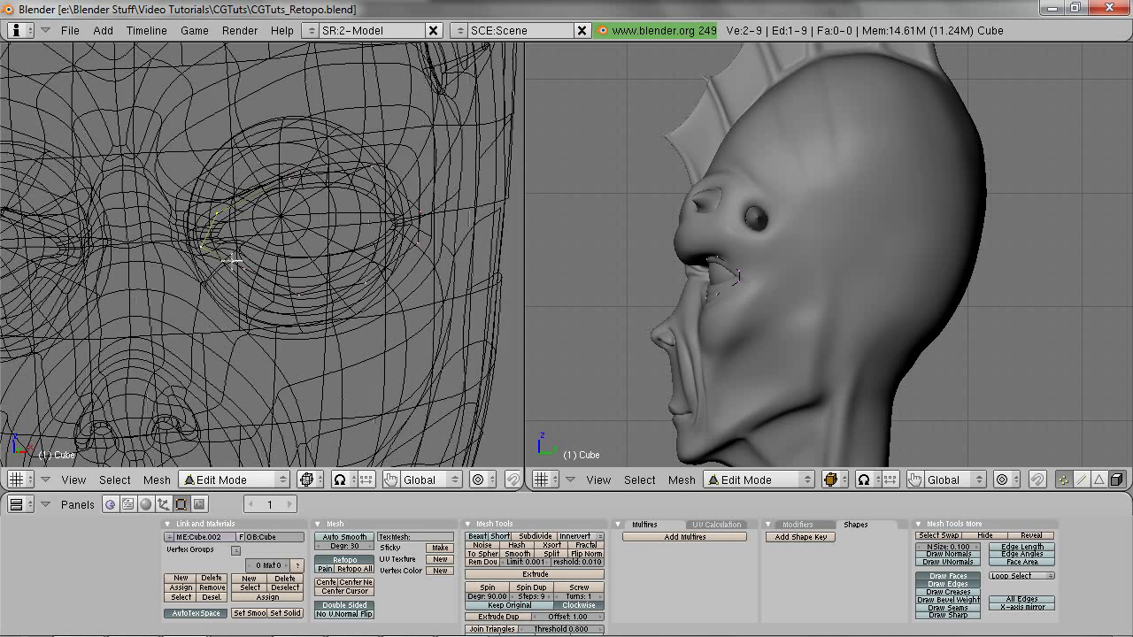
# Step: Reposition the eye loop's inner-corner vertices so they follow the sculpted eyelid
pyautogui.press('z')
pyautogui.moveTo(167, 261); pyautogui.dragTo(306, 266, button='middle')
pyautogui.press('z')
pyautogui.press('z')
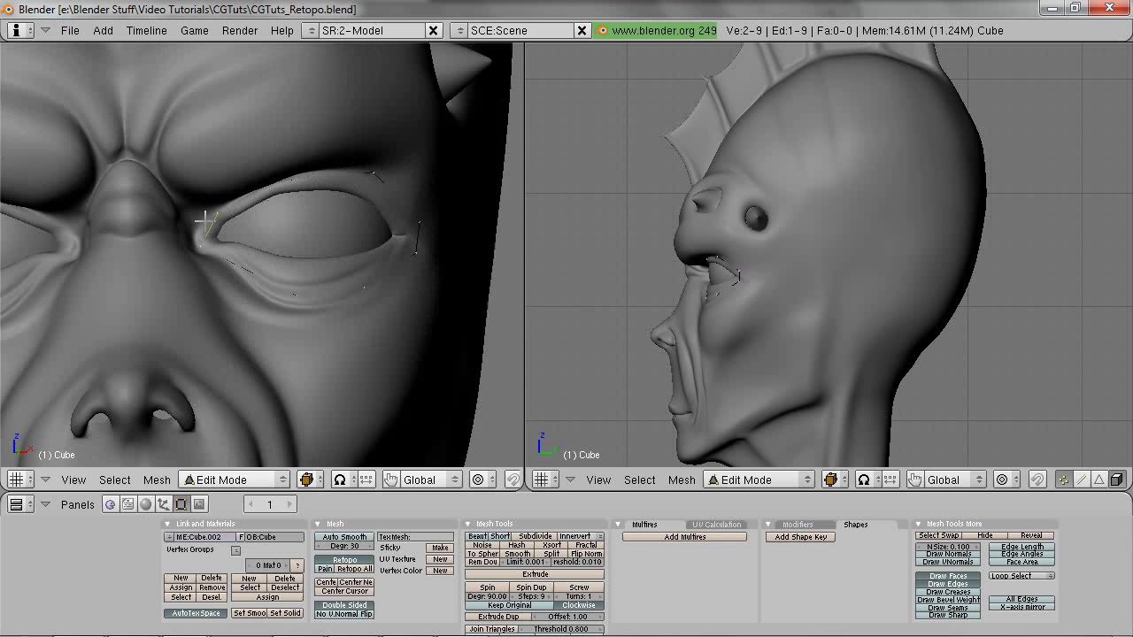
pyautogui.press('g')
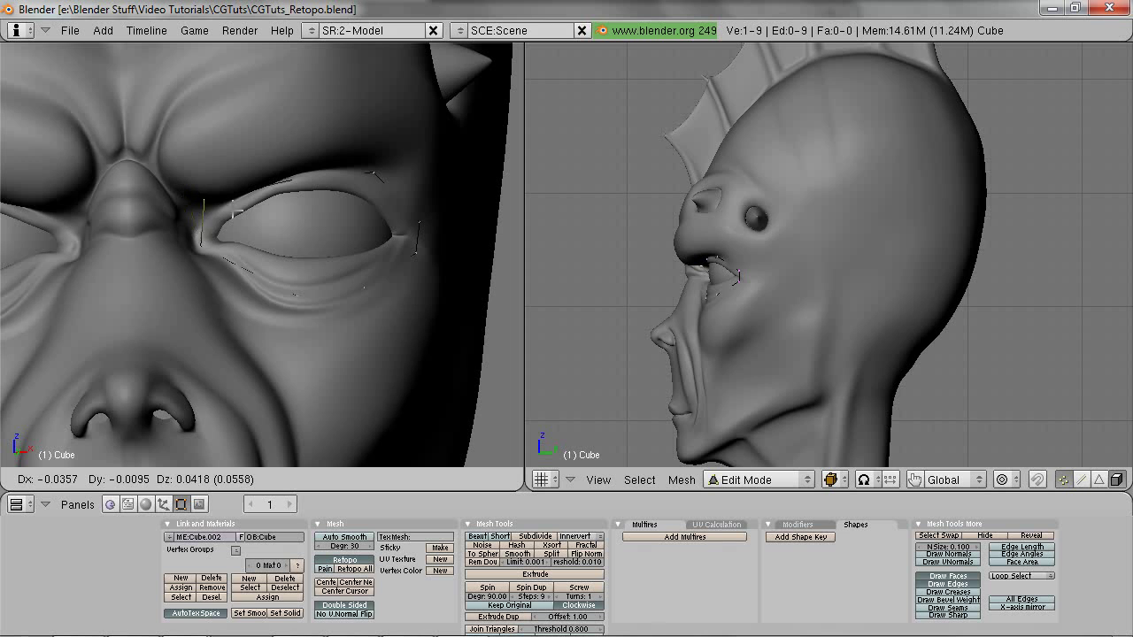
pyautogui.click(221, 168)
pyautogui.moveTo(259, 237); pyautogui.dragTo(222, 218, button='middle')
pyautogui.press('g')
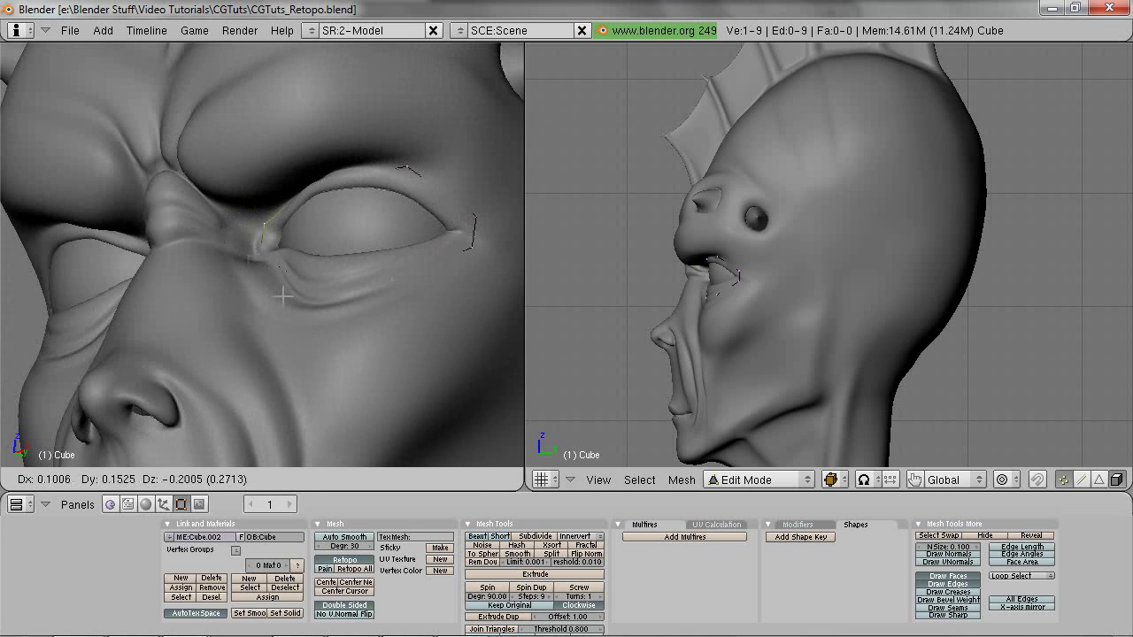
pyautogui.click(286, 296)
pyautogui.moveTo(232, 256)
pyautogui.mouseDown(button='middle')
pyautogui.moveTo(324, 241)
pyautogui.moveTo(253, 268)
pyautogui.moveTo(182, 261)
pyautogui.moveTo(309, 248)
pyautogui.moveTo(162, 264)
pyautogui.moveTo(257, 258)
pyautogui.mouseUp(button='middle')
pyautogui.press('g')
pyautogui.click(315, 242)
# Step: Extrude the eye loop's inner-corner edge into a strip of three faces toward the bridge of the nose
pyautogui.press('z')
pyautogui.scroll(2, 248, 260)
pyautogui.press('z')
pyautogui.press('z')
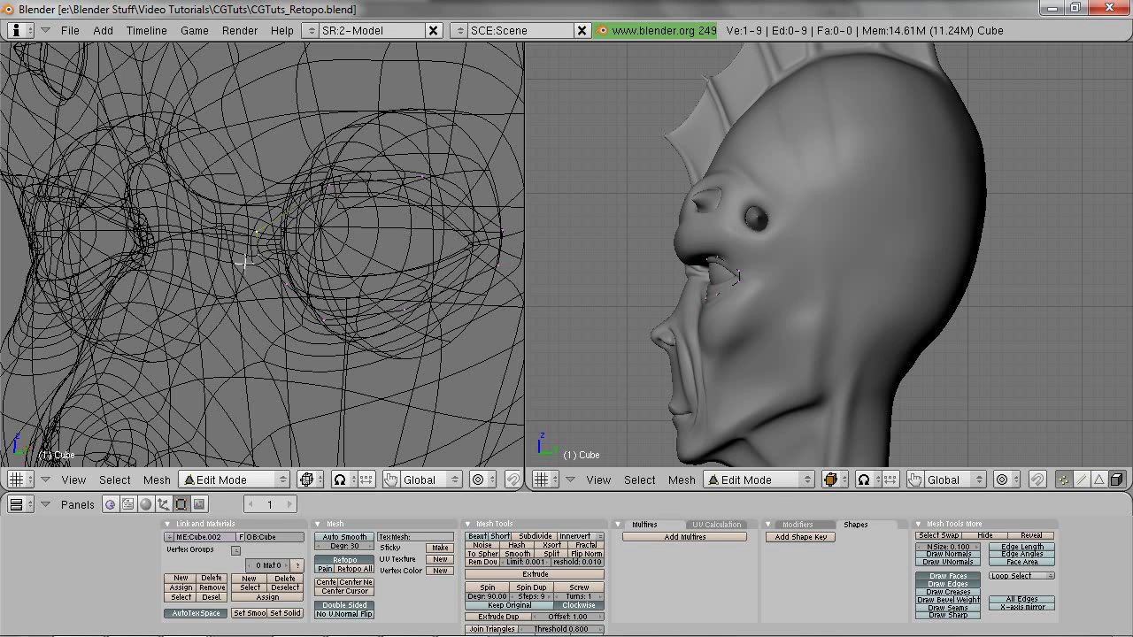
pyautogui.keyDown('shift'); pyautogui.rightClick(244, 261); pyautogui.keyUp('shift')
pyautogui.press('z')
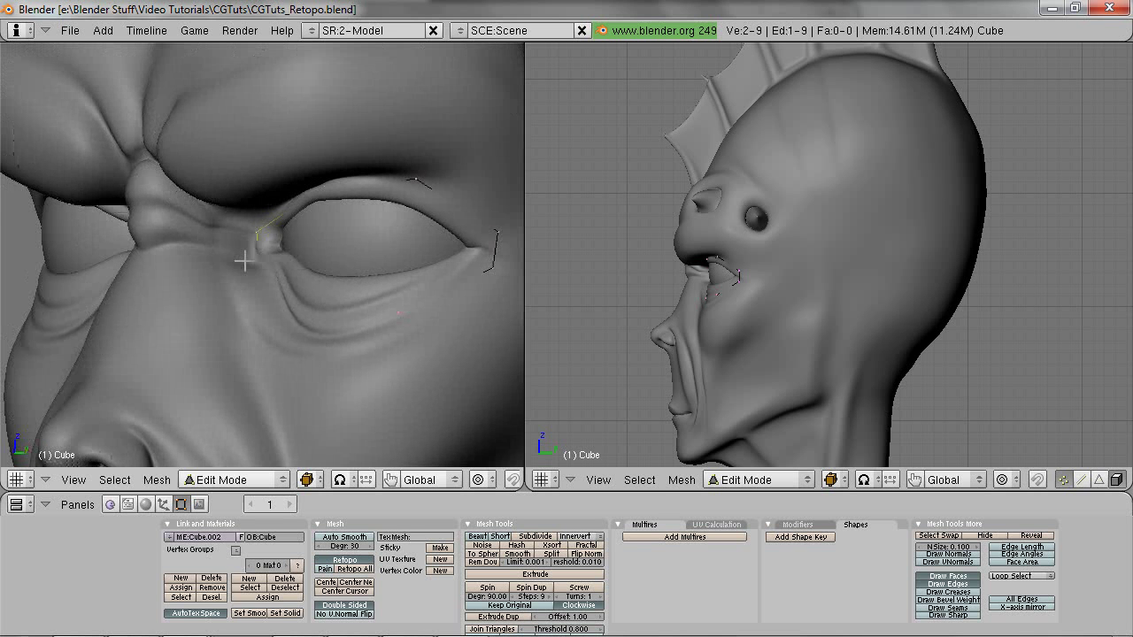
pyautogui.keyDown('ctrl'); pyautogui.click(221, 248); pyautogui.keyUp('ctrl')
pyautogui.keyDown('ctrl'); pyautogui.click(184, 248); pyautogui.keyUp('ctrl')
pyautogui.moveTo(67, 275); pyautogui.dragTo(248, 339, button='middle')
pyautogui.keyDown('ctrl'); pyautogui.click(156, 250); pyautogui.keyUp('ctrl')
pyautogui.scroll(-2, 210, 266)
pyautogui.scroll(3, 164, 258)
pyautogui.press('z')
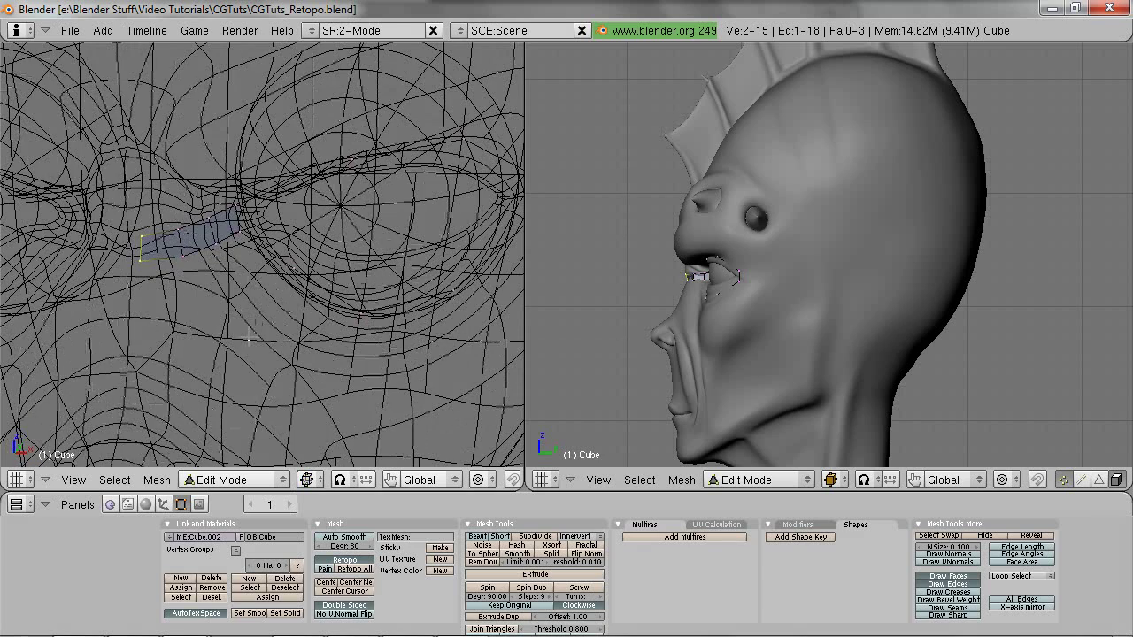
# Step: Extrude the lower edge of the nose-bridge strip's middle face into two faces running down under the eye
pyautogui.moveTo(244, 292); pyautogui.dragTo(217, 242, button='middle')
pyautogui.press('a')
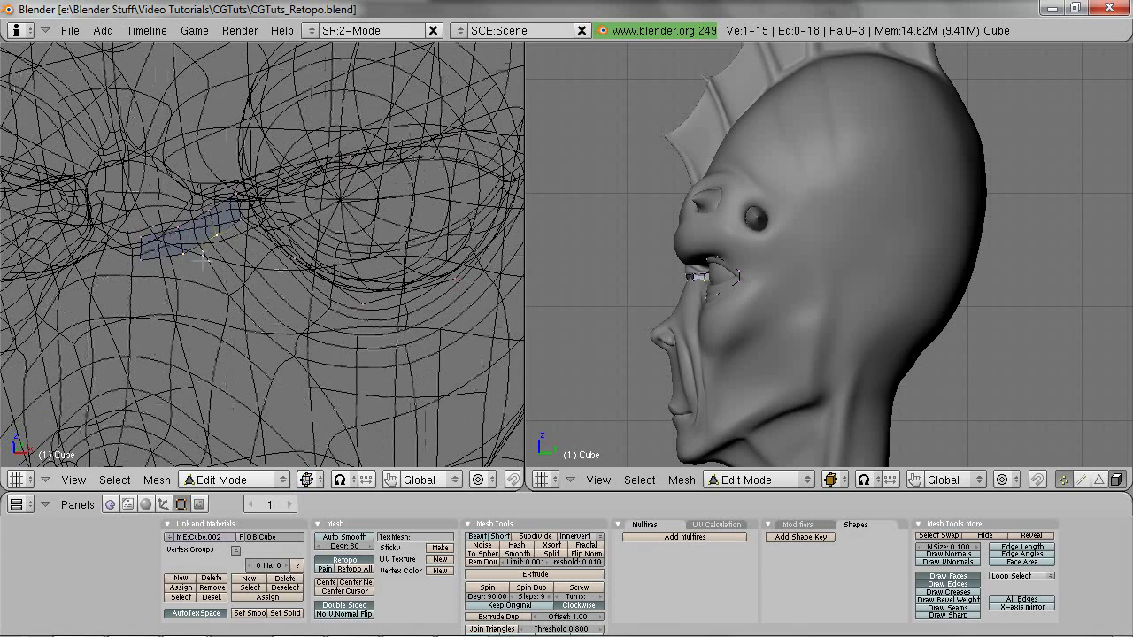
pyautogui.keyDown('shift'); pyautogui.rightClick(187, 256); pyautogui.keyUp('shift')
pyautogui.press('z')
pyautogui.keyDown('shift'); pyautogui.moveTo(255, 336); pyautogui.dragTo(237, 235, button='middle'); pyautogui.keyUp('shift')
pyautogui.press('z')
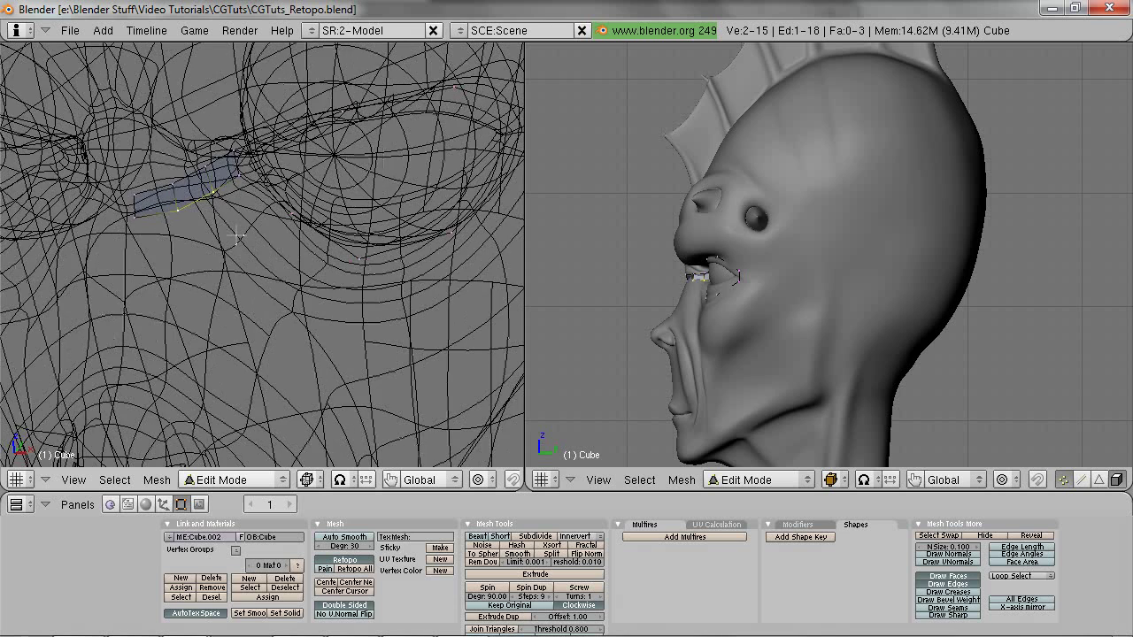
pyautogui.press('z')
pyautogui.keyDown('ctrl'); pyautogui.click(248, 234); pyautogui.keyUp('ctrl')
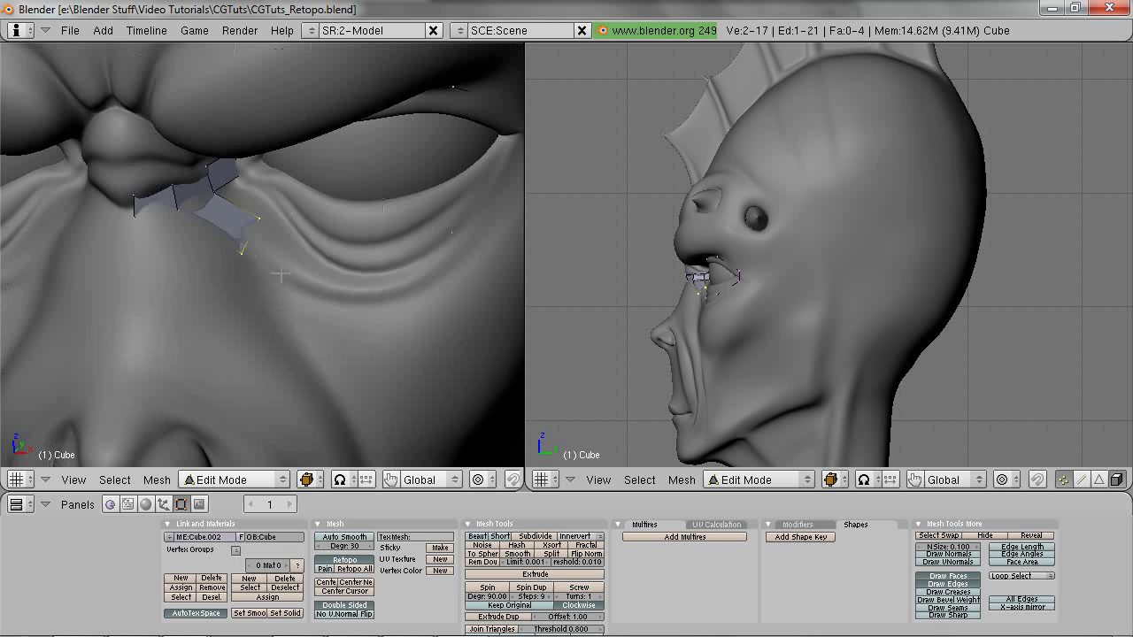
pyautogui.press('z')
pyautogui.keyDown('ctrl'); pyautogui.click(344, 300); pyautogui.keyUp('ctrl')
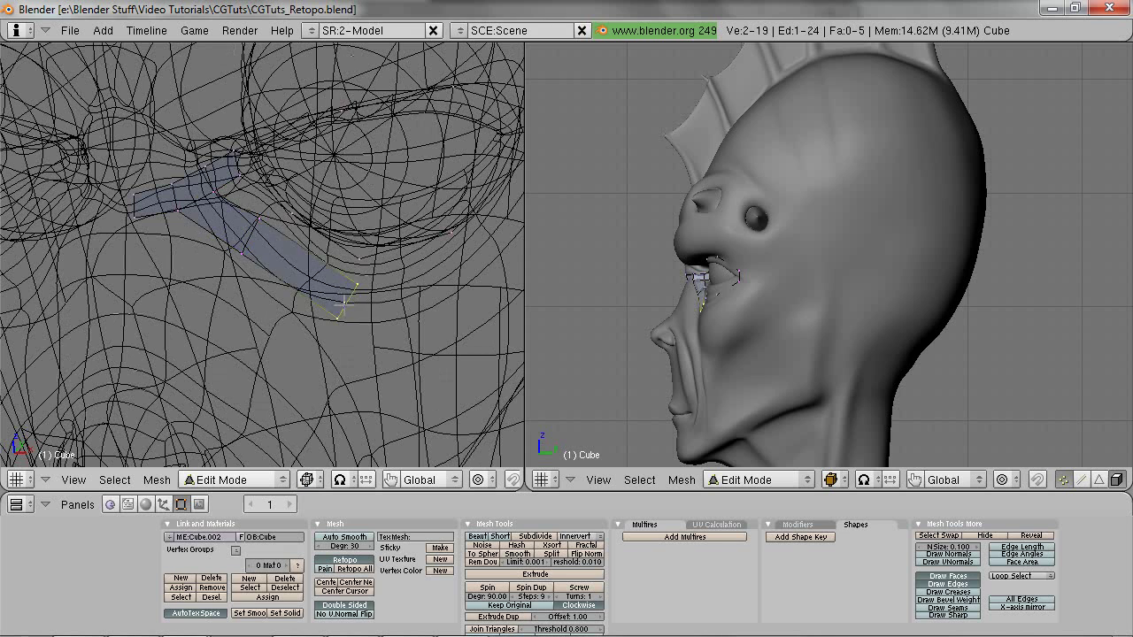
# Step: Fill a face between the eye loop's inner corner and the strip under the eye, and shift its corner vertex onto the eyelid
pyautogui.press('z')
pyautogui.scroll(-2, 341, 290)
pyautogui.moveTo(340, 282); pyautogui.dragTo(273, 246, button='middle')
pyautogui.press('z')
pyautogui.rightClick(284, 233)
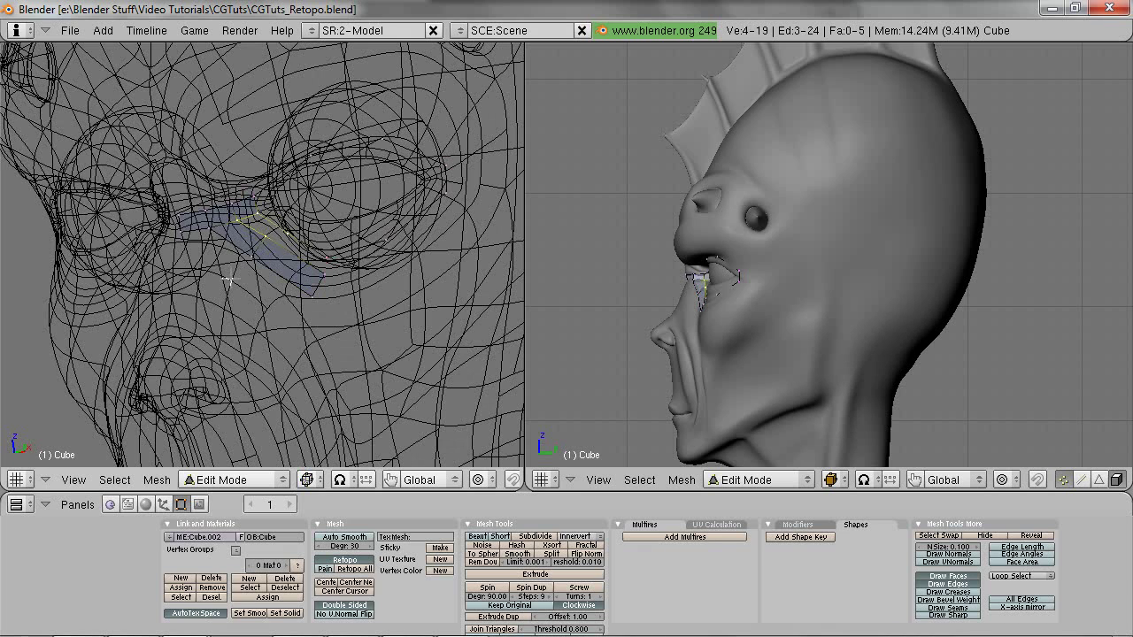
pyautogui.scroll(2, 228, 281)
pyautogui.press('f')
pyautogui.press('z')
pyautogui.press('g')
pyautogui.click(301, 257)
pyautogui.press('z')
# Step: Fill the adjacent gap between the lower eye loop and the under-eye strip, and reposition the strip's vertex on the surface
pyautogui.scroll(-3, 296, 261)
pyautogui.moveTo(223, 294); pyautogui.dragTo(281, 252, button='middle')
pyautogui.press('a')
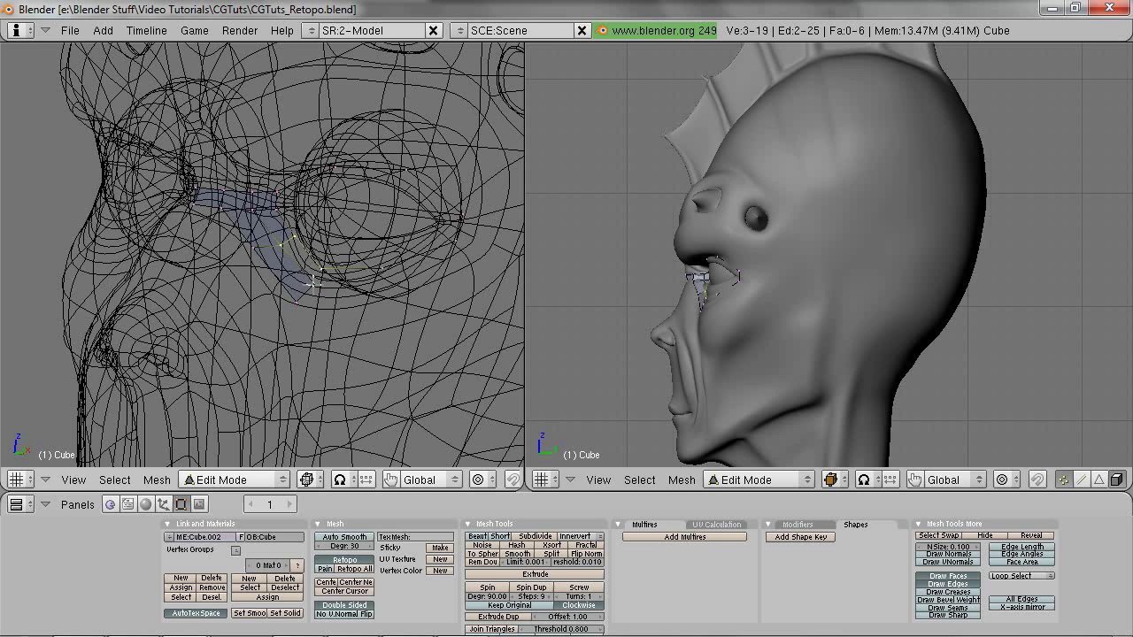
pyautogui.keyDown('shift'); pyautogui.rightClick(312, 281); pyautogui.keyUp('shift')
pyautogui.press('f')
pyautogui.press('z')
pyautogui.rightClick(325, 290)
pyautogui.moveTo(324, 290); pyautogui.dragTo(301, 292, button='middle')
pyautogui.press('g')
pyautogui.click(342, 308)
# Step: Extrude the end of the under-eye strip in five faces below the eye, around its outer corner and back over the upper lid
pyautogui.scroll(-3, 339, 310)
pyautogui.moveTo(223, 237); pyautogui.dragTo(351, 244, button='middle')
pyautogui.press('z')
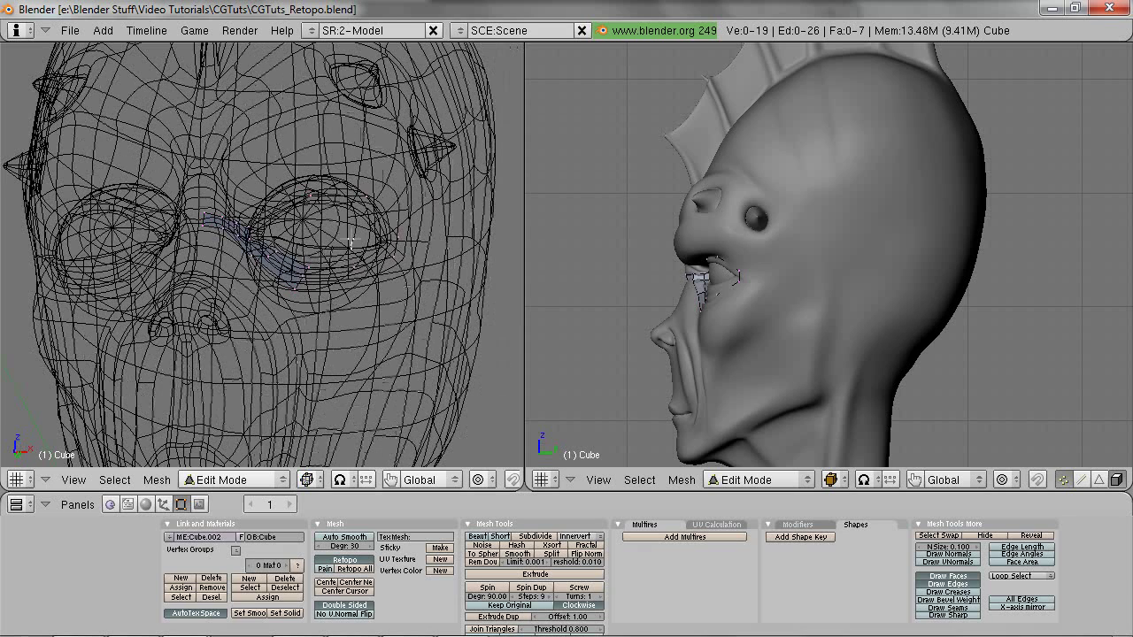
pyautogui.moveTo(273, 216); pyautogui.dragTo(369, 301, button='middle')
pyautogui.press('z')
pyautogui.scroll(3, 257, 304)
pyautogui.press('z')
pyautogui.keyDown('shift'); pyautogui.rightClick(291, 302); pyautogui.keyUp('shift')
pyautogui.press('z')
pyautogui.keyDown('ctrl'); pyautogui.click(362, 287); pyautogui.keyUp('ctrl')
pyautogui.keyDown('ctrl'); pyautogui.click(434, 211); pyautogui.keyUp('ctrl')
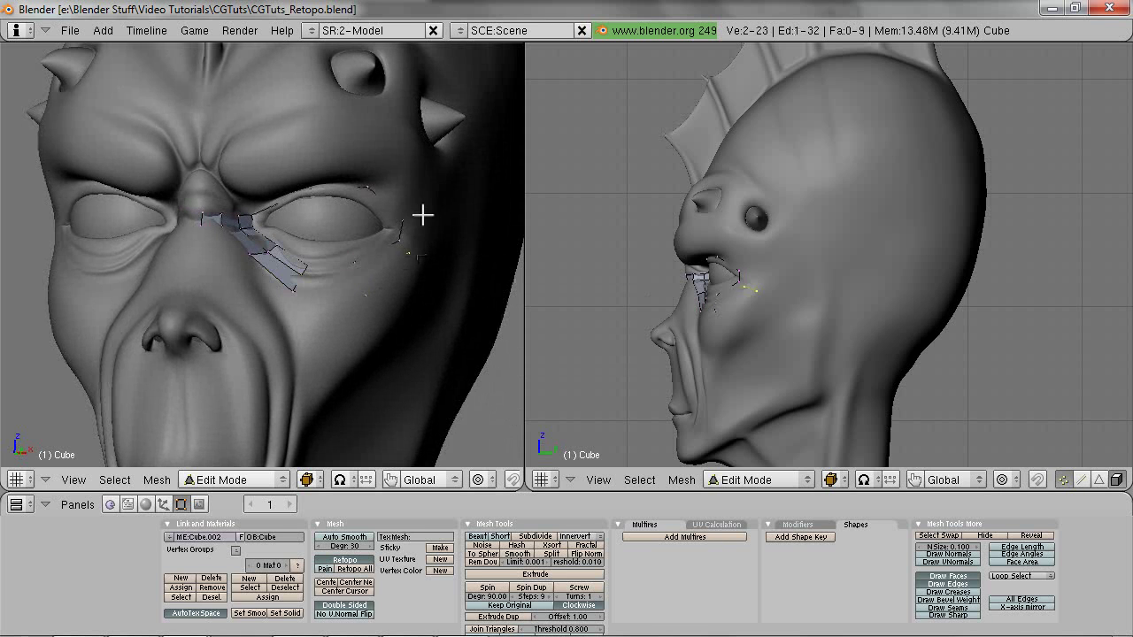
pyautogui.keyDown('ctrl'); pyautogui.click(420, 217); pyautogui.keyUp('ctrl')
pyautogui.keyDown('ctrl'); pyautogui.click(381, 171); pyautogui.keyUp('ctrl')
pyautogui.moveTo(381, 171); pyautogui.dragTo(372, 346, button='middle')
pyautogui.keyDown('ctrl'); pyautogui.click(307, 184); pyautogui.keyUp('ctrl')
# Step: Close the outer eye ring by filling a face between its upper end and the strip at the eye's inner corner
pyautogui.press('z')
pyautogui.press('z')
pyautogui.scroll(3, 268, 218)
pyautogui.press('z')
pyautogui.moveTo(263, 236); pyautogui.dragTo(240, 224, button='middle')
pyautogui.keyDown('shift'); pyautogui.rightClick(224, 234); pyautogui.keyUp('shift')
pyautogui.keyDown('shift'); pyautogui.rightClick(254, 238); pyautogui.keyUp('shift')
pyautogui.press('f')
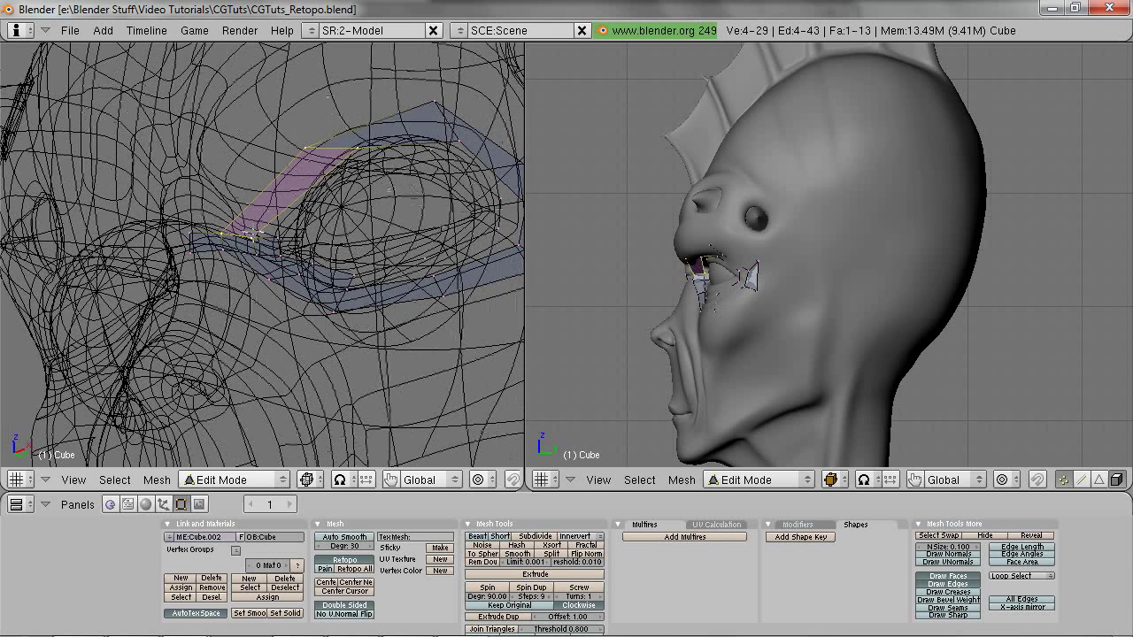
# Step: Fill a face between the eye loop and the ring at the upper inner corner, and adjust its upper vertex along the brow fold
pyautogui.rightClick(254, 237)
pyautogui.keyDown('shift'); pyautogui.rightClick(278, 237); pyautogui.keyUp('shift')
pyautogui.keyDown('shift'); pyautogui.rightClick(345, 167); pyautogui.keyUp('shift')
pyautogui.keyDown('shift'); pyautogui.rightClick(364, 147); pyautogui.keyUp('shift')
pyautogui.press('f')
pyautogui.press('a')
pyautogui.rightClick(360, 150)
pyautogui.press('z')
pyautogui.moveTo(341, 191); pyautogui.dragTo(269, 195, button='middle')
pyautogui.press('g')
pyautogui.click(296, 207)
pyautogui.press('z')
# Step: Reposition the eye loop's upper-lid vertex and fill the next gap between the upper eye loop and the outer ring
pyautogui.press('a')
pyautogui.rightClick(389, 192)
pyautogui.press('g')
pyautogui.click(372, 181)
pyautogui.press('z')
pyautogui.press('g')
pyautogui.click(344, 157)
pyautogui.keyDown('shift'); pyautogui.rightClick(362, 202); pyautogui.keyUp('shift')
pyautogui.keyDown('shift'); pyautogui.rightClick(268, 220); pyautogui.keyUp('shift')
pyautogui.keyDown('shift'); pyautogui.rightClick(292, 240); pyautogui.keyUp('shift')
pyautogui.press('f')
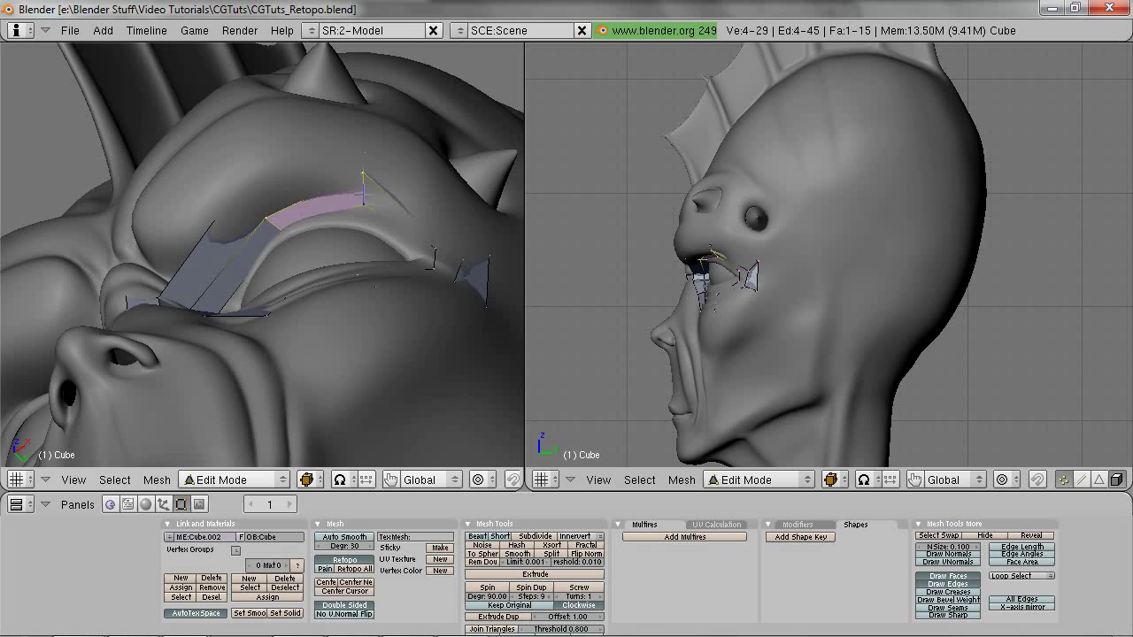
# Step: Fill the gap from the upper lid to the eye's outer corner, and move the eye loop's outer-corner vertex to match the sculpt
pyautogui.press('a')
pyautogui.press('z')
pyautogui.rightClick(362, 203)
pyautogui.keyDown('shift'); pyautogui.rightClick(361, 165); pyautogui.keyUp('shift')
pyautogui.keyDown('shift'); pyautogui.rightClick(434, 235); pyautogui.keyUp('shift')
pyautogui.keyDown('shift'); pyautogui.rightClick(455, 256); pyautogui.keyUp('shift')
pyautogui.moveTo(232, 214); pyautogui.dragTo(394, 241, button='middle')
pyautogui.press('f')
pyautogui.press('z')
pyautogui.rightClick(429, 249)
pyautogui.press('g')
pyautogui.click(428, 257)
# Step: Fill a face between the eye loop's outer-corner edge and the outer ring
pyautogui.press('z')
pyautogui.keyDown('shift'); pyautogui.rightClick(438, 281); pyautogui.keyUp('shift')
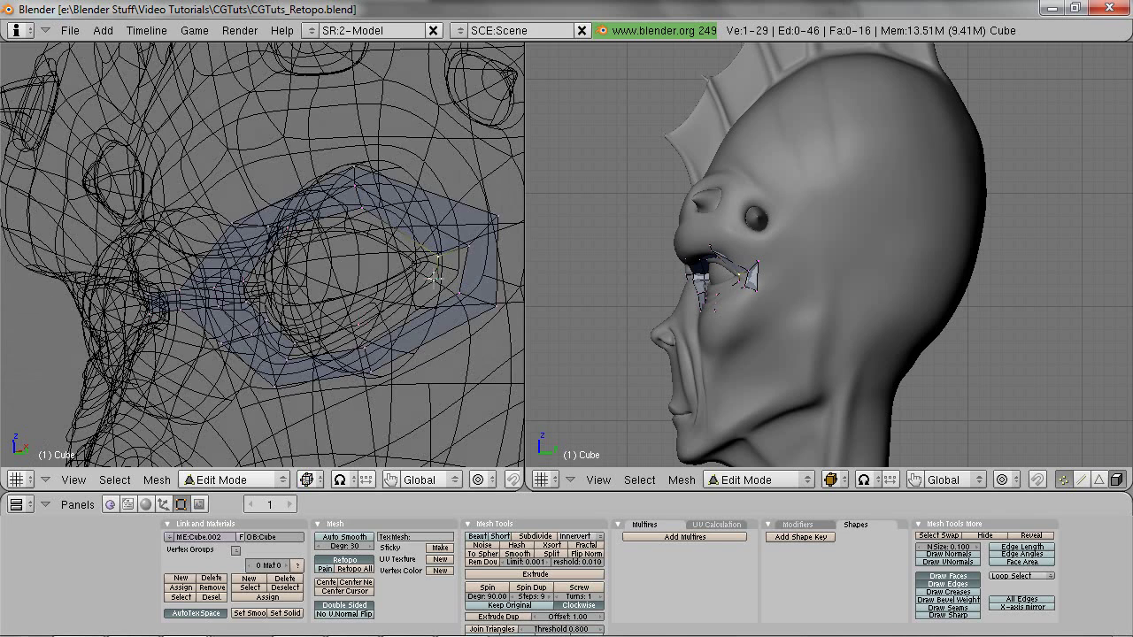
pyautogui.keyDown('shift'); pyautogui.rightClick(458, 292); pyautogui.keyUp('shift')
pyautogui.keyDown('shift'); pyautogui.rightClick(467, 242); pyautogui.keyUp('shift')
pyautogui.press('f')
pyautogui.press('a')
# Step: Fill the remaining gaps between the lower eye loop and the outer ring beneath the eye
pyautogui.rightClick(446, 279)
pyautogui.keyDown('shift'); pyautogui.rightClick(463, 297); pyautogui.keyUp('shift')
pyautogui.keyDown('shift'); pyautogui.rightClick(375, 325); pyautogui.keyUp('shift')
pyautogui.keyDown('shift'); pyautogui.rightClick(369, 347); pyautogui.keyUp('shift')
pyautogui.press('f')
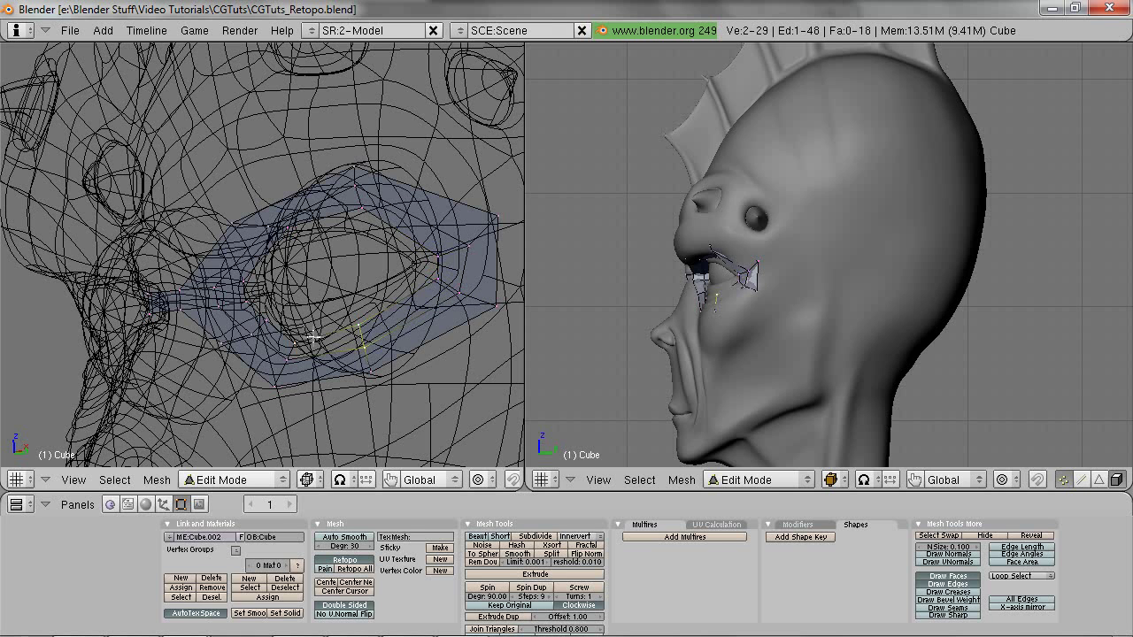
pyautogui.press('z')
pyautogui.moveTo(307, 329); pyautogui.dragTo(266, 260, button='middle')
pyautogui.press('z')
pyautogui.press('a')
# Step: Examine the eye mesh against the shaded sculpt in Object Mode from several angles
pyautogui.scroll(-3, 283, 246)
pyautogui.press('z')
pyautogui.press('z')
pyautogui.press('z')
pyautogui.press('3')
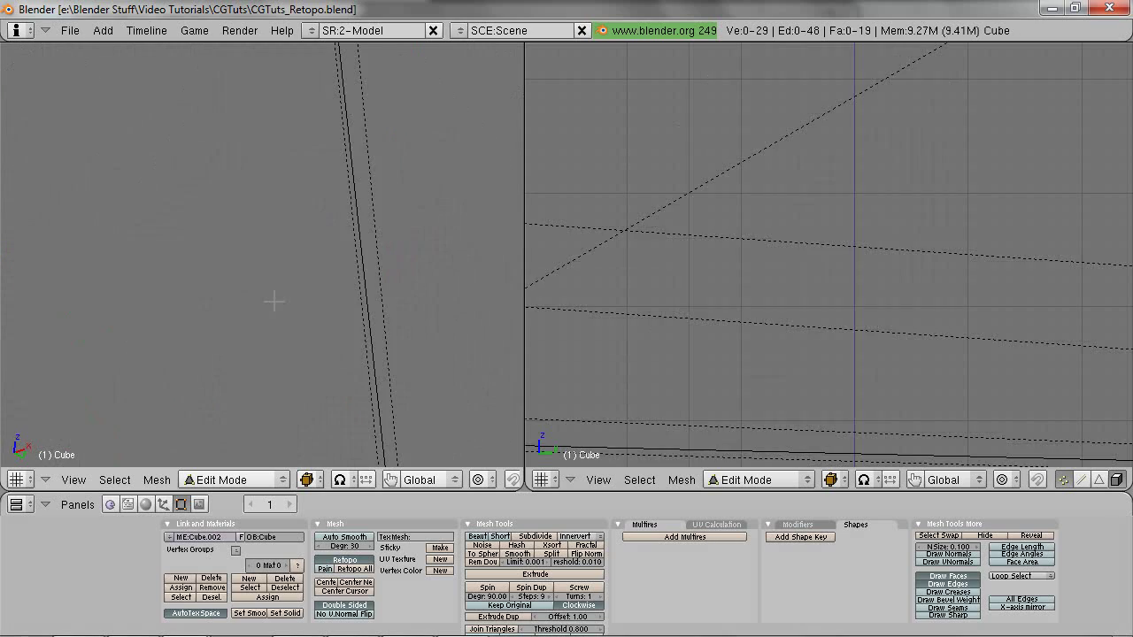
pyautogui.press('1')
pyautogui.press('Tab')
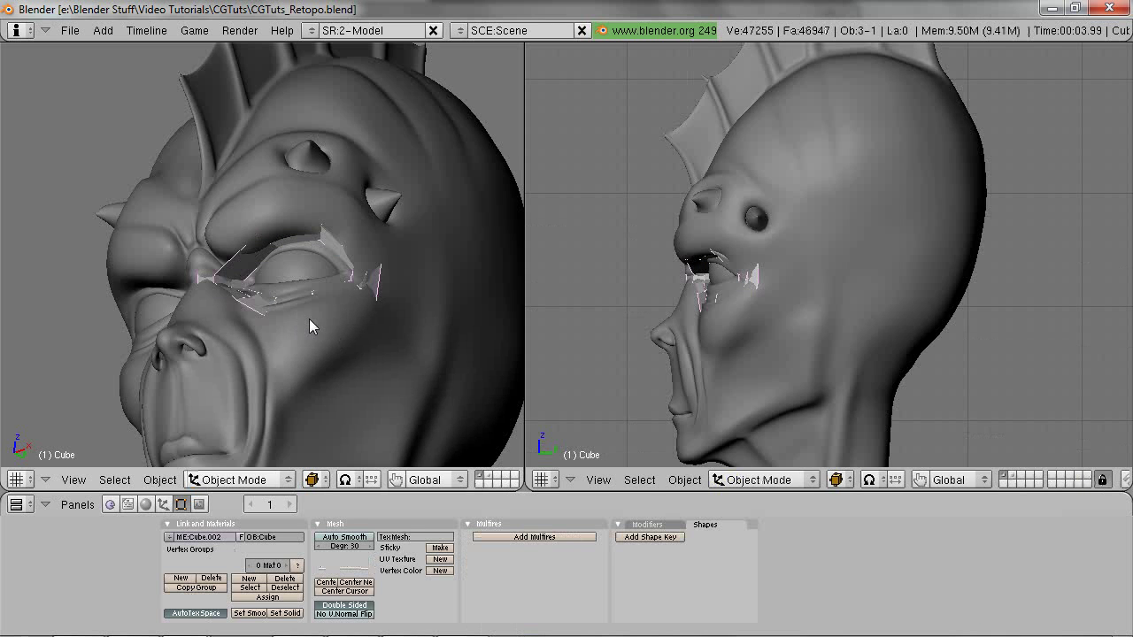
pyautogui.moveTo(296, 308)
pyautogui.mouseDown(button='middle')
pyautogui.moveTo(321, 334)
pyautogui.moveTo(313, 230)
pyautogui.moveTo(202, 315)
pyautogui.moveTo(276, 254)
pyautogui.moveTo(238, 219)
pyautogui.moveTo(316, 274)
pyautogui.moveTo(232, 286)
pyautogui.moveTo(351, 293)
pyautogui.moveTo(356, 244)
pyautogui.moveTo(295, 271)
pyautogui.mouseUp(button='middle')
pyautogui.press('2')
pyautogui.scroll(3, 351, 293)
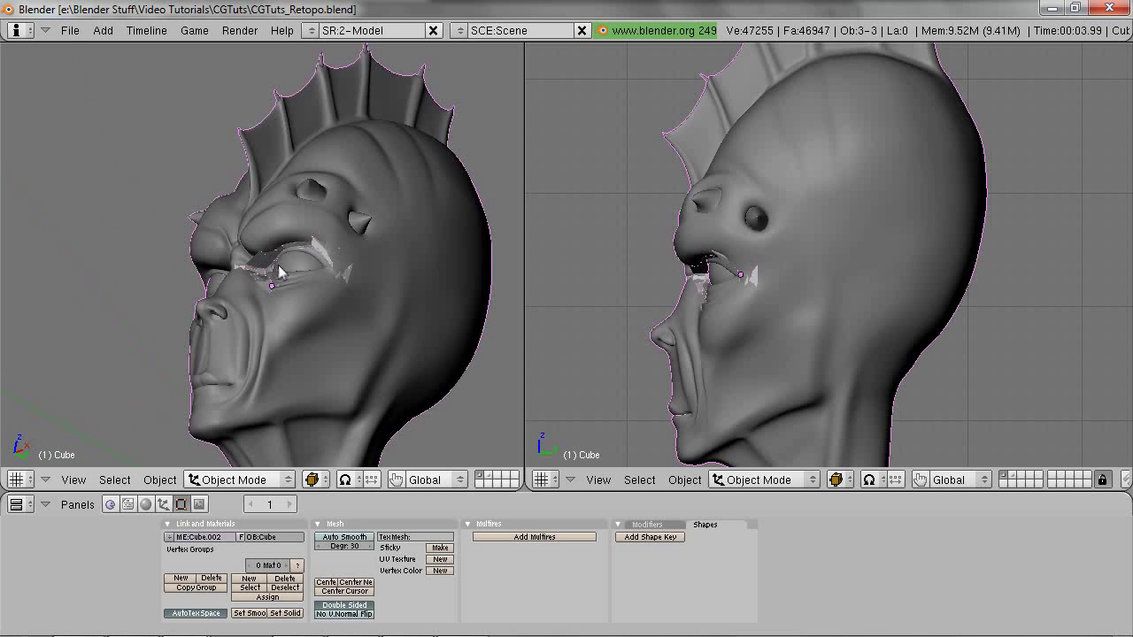
pyautogui.moveTo(277, 265)
pyautogui.mouseDown(button='middle')
pyautogui.moveTo(355, 330)
pyautogui.moveTo(398, 319)
pyautogui.moveTo(344, 333)
pyautogui.mouseUp(button='middle')
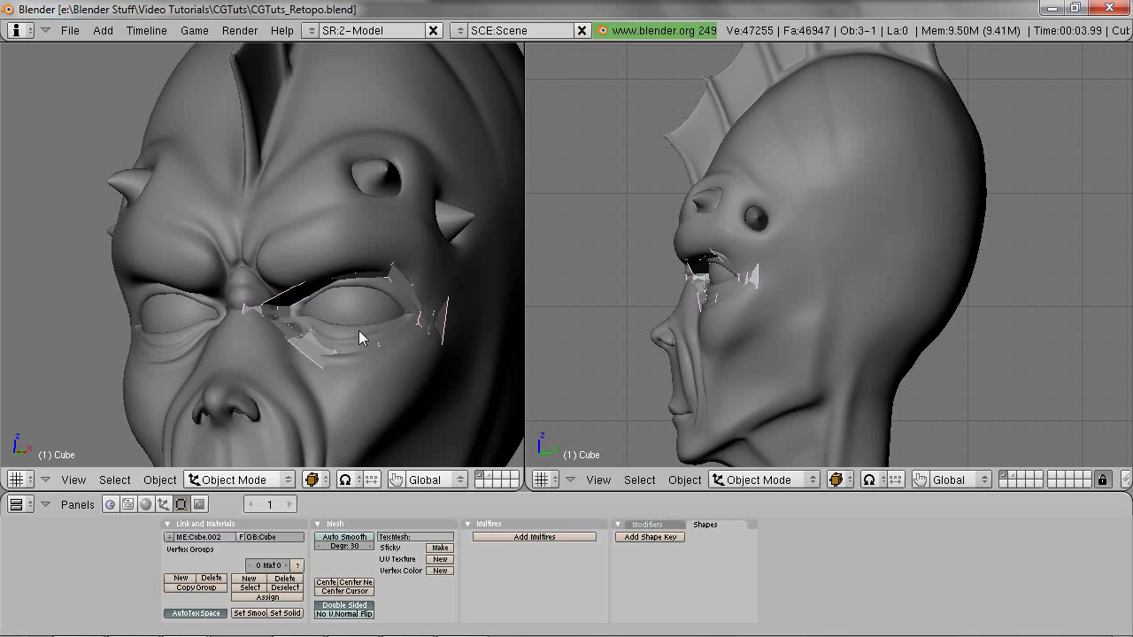
# Step: Enable Retopo Paint in Edit Mode with the head framed from the front, and set the stroke tool to Pen
pyautogui.press('KP_1')
pyautogui.keyDown('shift'); pyautogui.moveTo(356, 367); pyautogui.dragTo(253, 221, button='middle'); pyautogui.keyUp('shift')
pyautogui.keyDown('shift'); pyautogui.moveTo(600, 310); pyautogui.dragTo(621, 211, button='middle'); pyautogui.keyUp('shift')
pyautogui.keyDown('shift'); pyautogui.moveTo(430, 333); pyautogui.dragTo(423, 251, button='middle'); pyautogui.keyUp('shift')
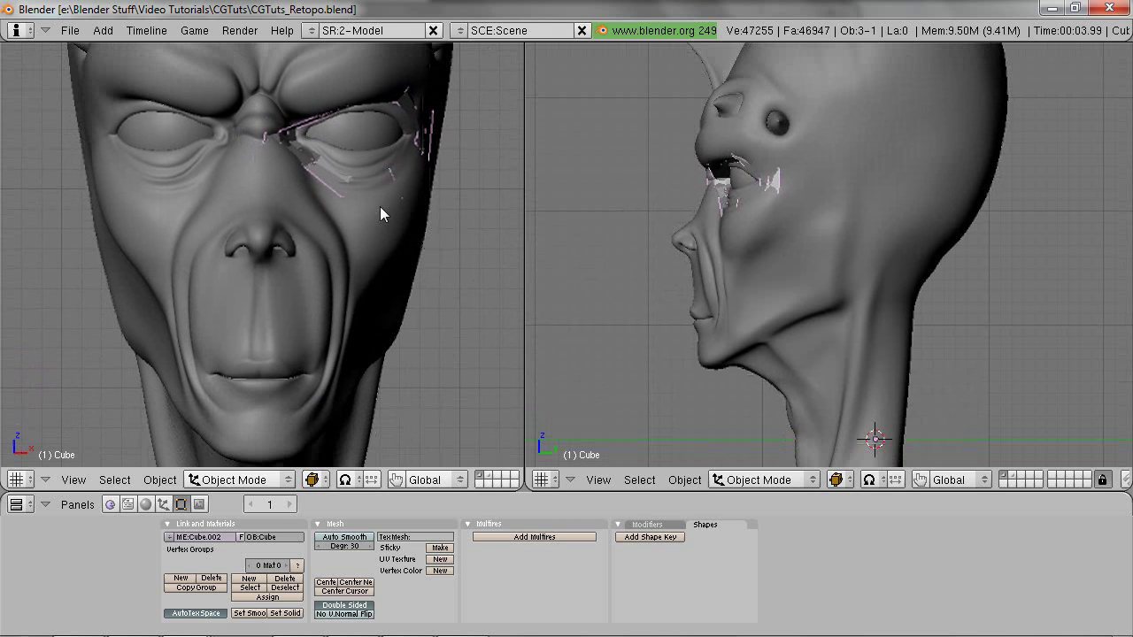
pyautogui.press('z')
pyautogui.press('z')
pyautogui.press('Tab')
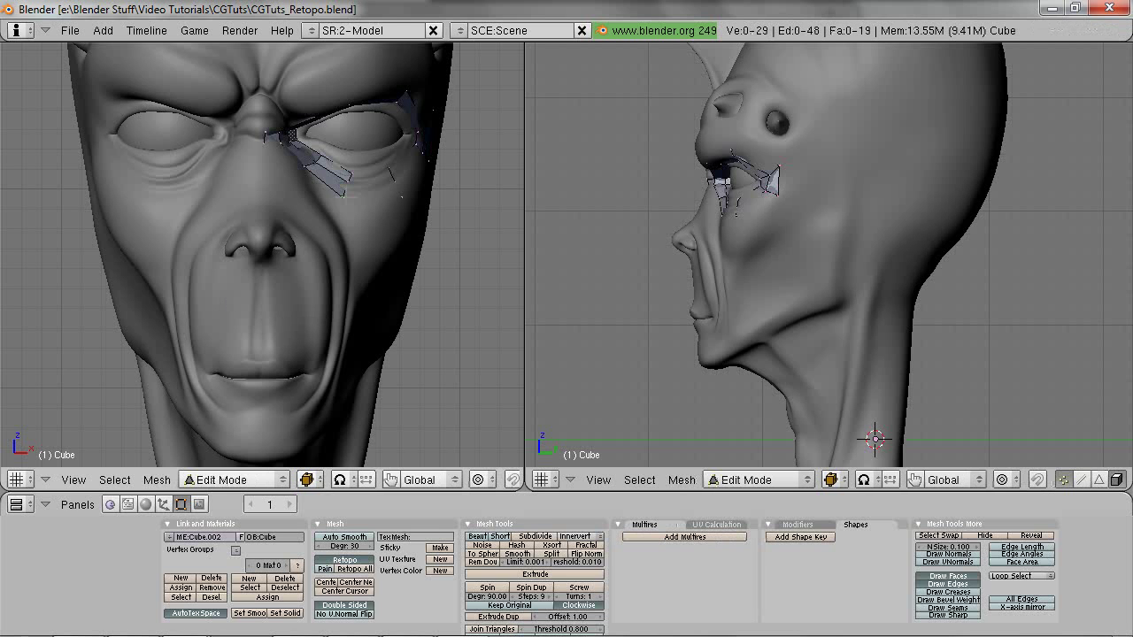
pyautogui.click(325, 569)
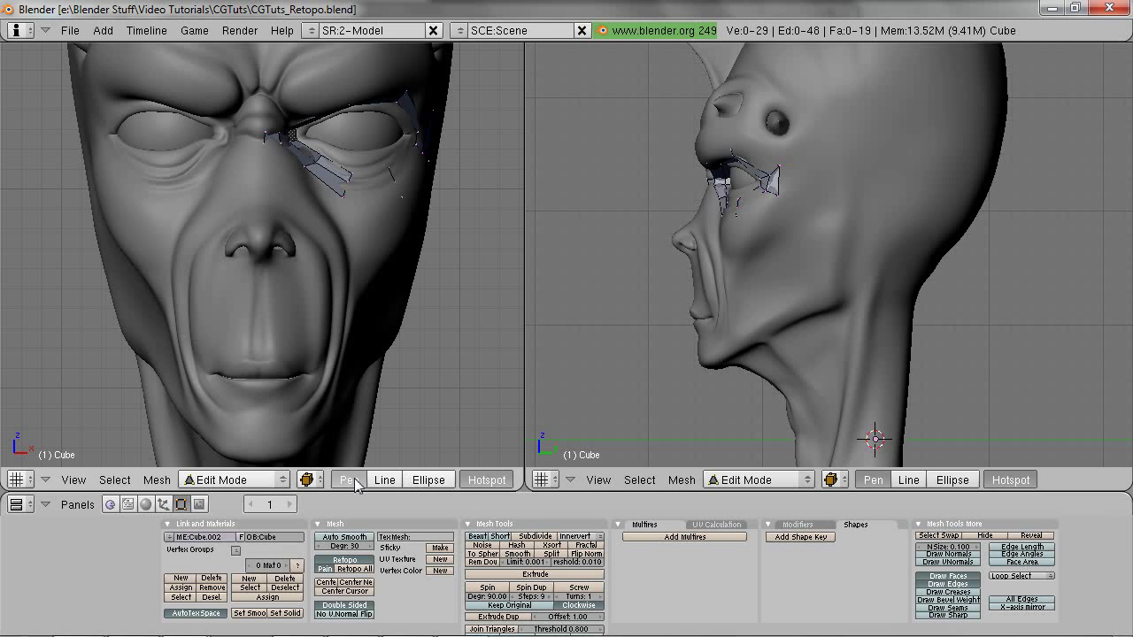
pyautogui.click(389, 481)
pyautogui.click(429, 480)
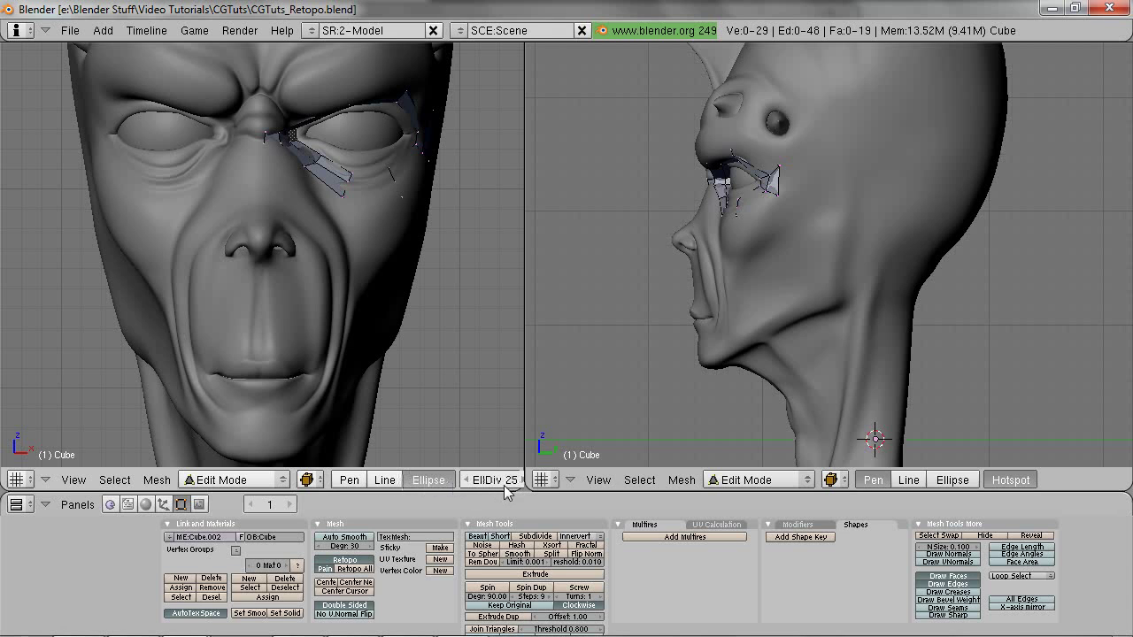
pyautogui.click(353, 483)
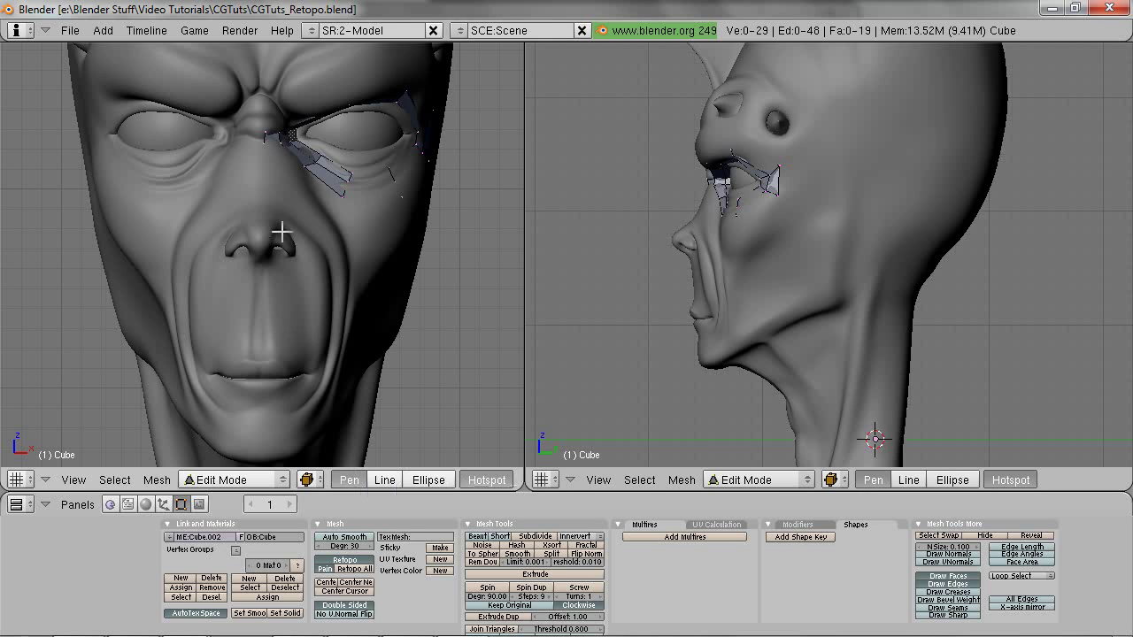
# Step: Try painting trial strokes around the mouth and lips, and clear them to end the Retopo Paint session
pyautogui.moveTo(275, 210)
pyautogui.mouseDown()
pyautogui.moveTo(321, 255)
pyautogui.moveTo(333, 336)
pyautogui.moveTo(296, 411)
pyautogui.moveTo(255, 418)
pyautogui.mouseUp()
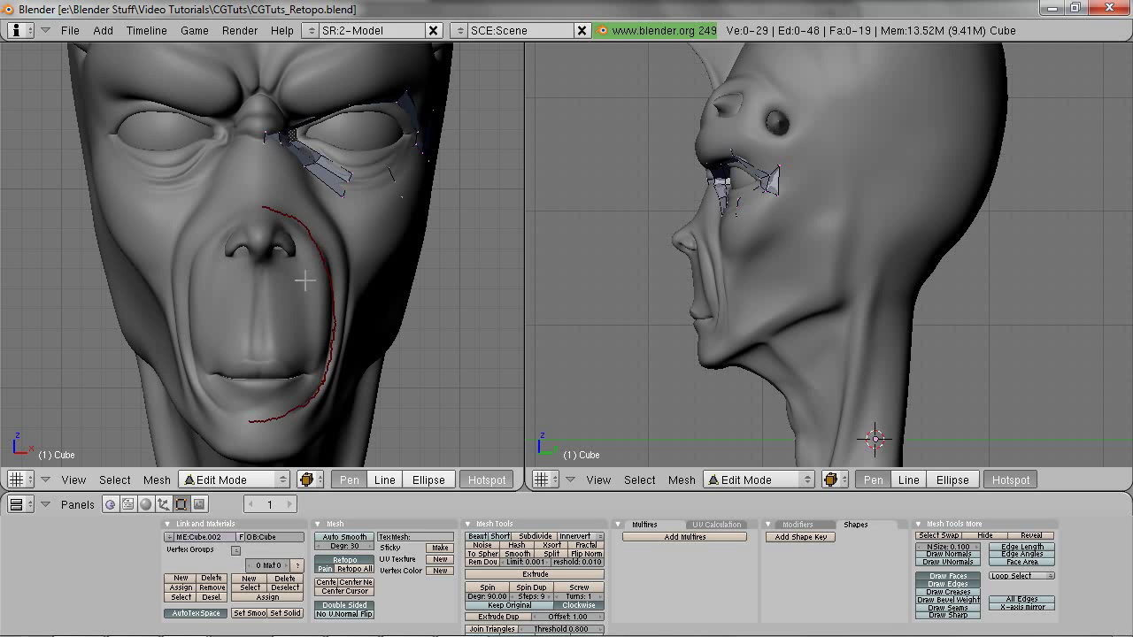
pyautogui.moveTo(257, 350)
pyautogui.mouseDown()
pyautogui.moveTo(285, 348)
pyautogui.moveTo(312, 364)
pyautogui.moveTo(301, 383)
pyautogui.moveTo(254, 396)
pyautogui.mouseUp()
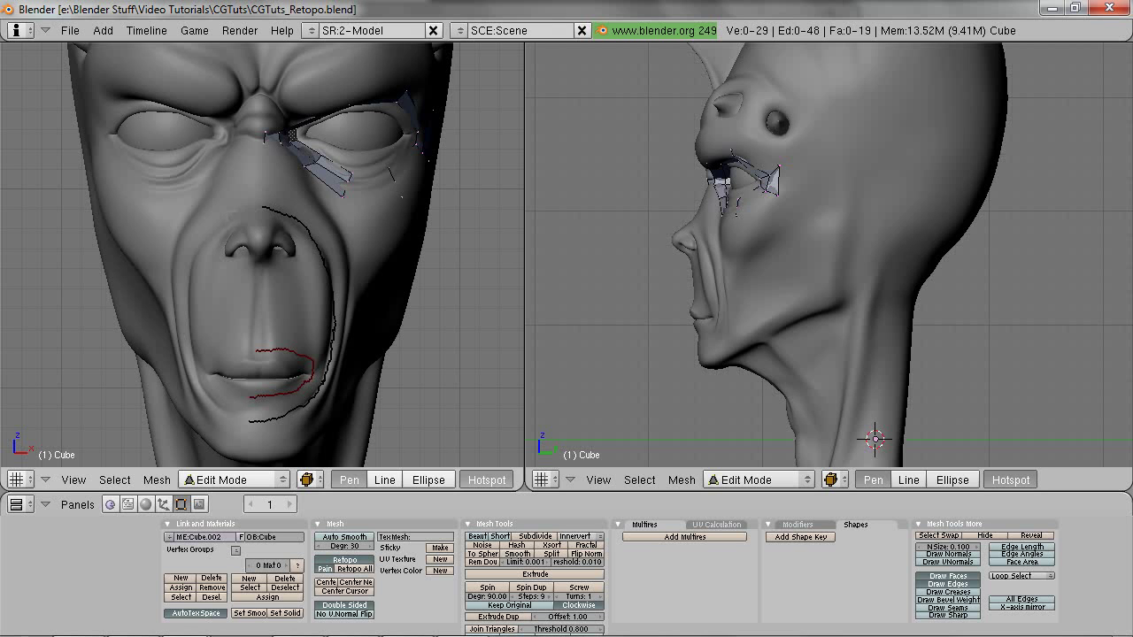
pyautogui.moveTo(286, 260)
pyautogui.mouseDown(button='middle')
pyautogui.moveTo(252, 269)
pyautogui.moveTo(286, 262)
pyautogui.mouseUp(button='middle')
pyautogui.press('x')
pyautogui.press('x')
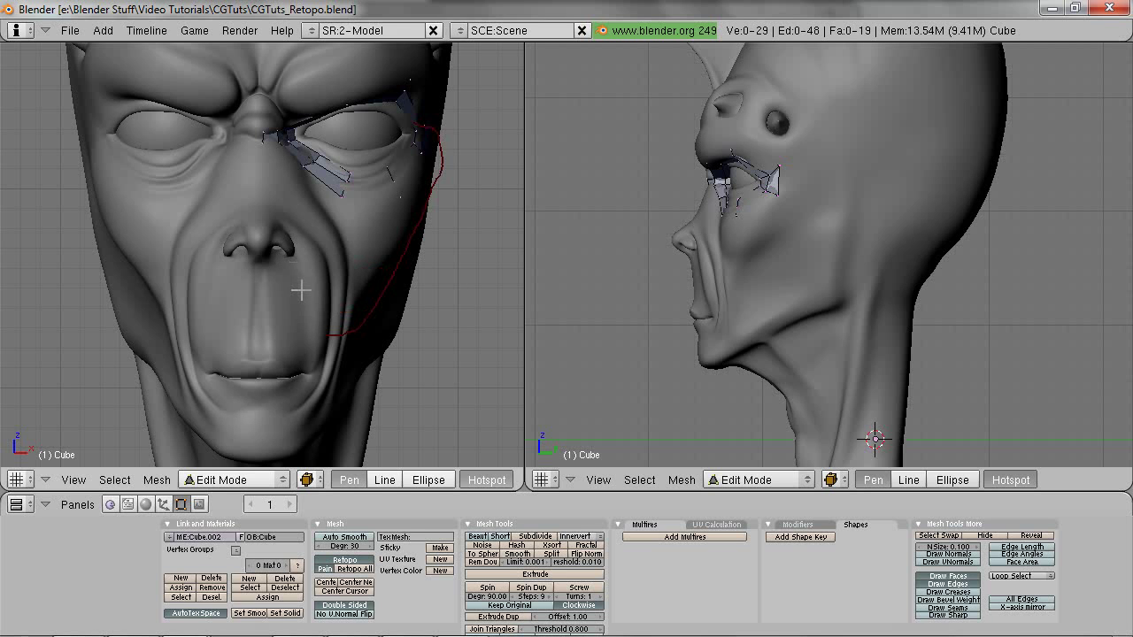
pyautogui.moveTo(259, 212); pyautogui.dragTo(280, 170, button='middle')
pyautogui.moveTo(269, 160); pyautogui.dragTo(324, 201)
pyautogui.press('x')
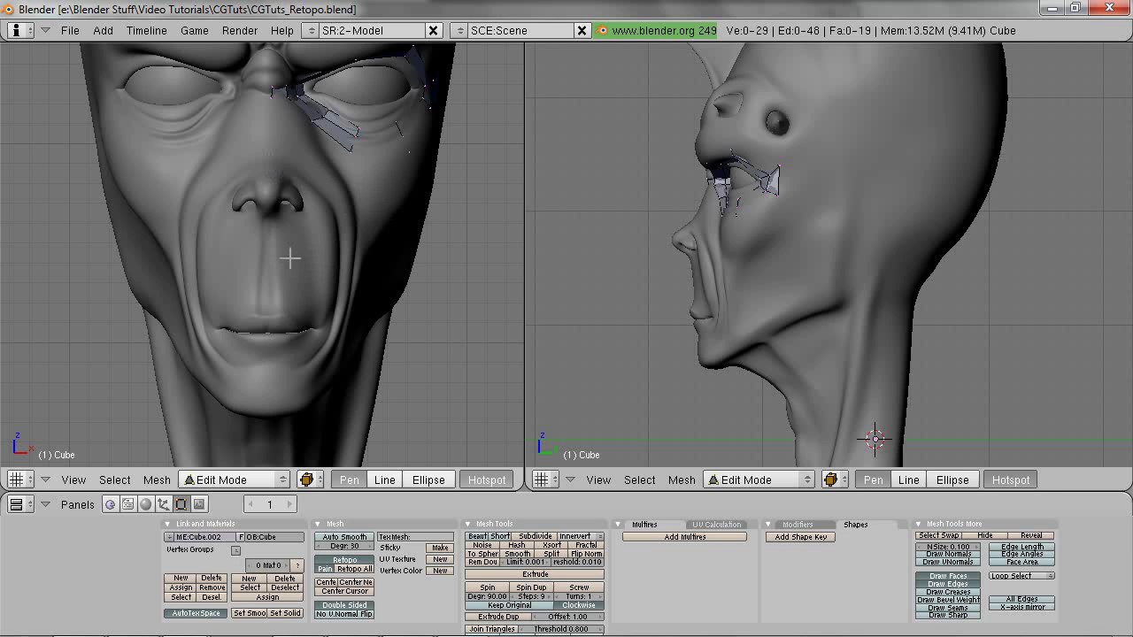
pyautogui.press('Return')
# Step: Enable Retopo Paint again and paint half-contour strokes around the muzzle, the lips and the nostril
pyautogui.click(327, 569)
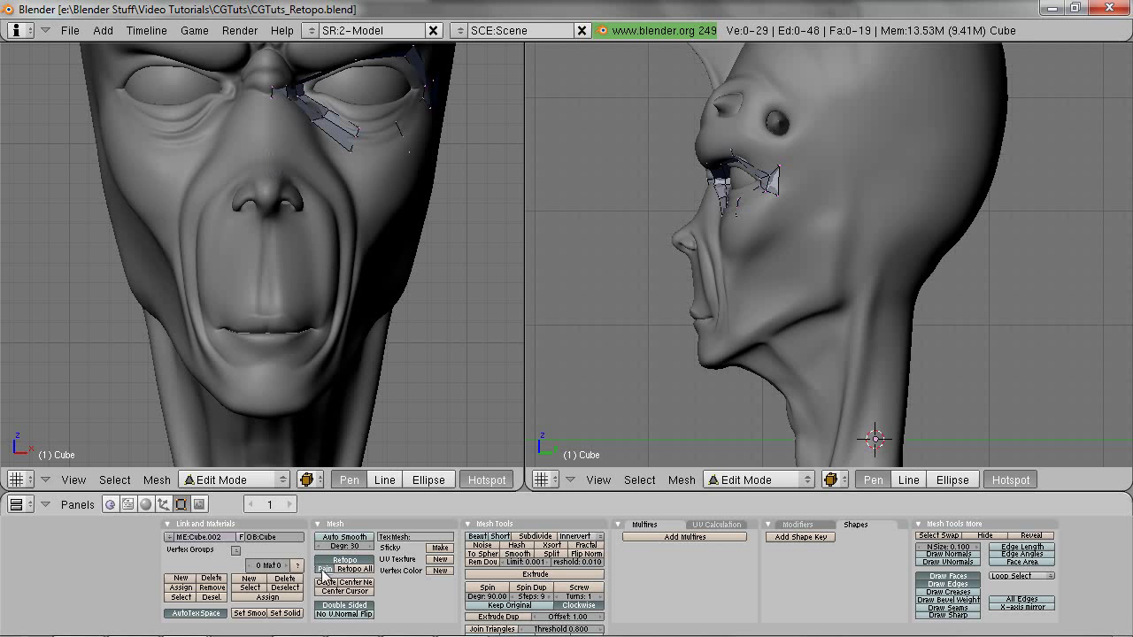
pyautogui.moveTo(275, 167)
pyautogui.mouseDown()
pyautogui.moveTo(299, 177)
pyautogui.moveTo(329, 221)
pyautogui.moveTo(337, 281)
pyautogui.mouseUp()
pyautogui.moveTo(328, 328)
pyautogui.mouseDown()
pyautogui.moveTo(298, 359)
pyautogui.moveTo(274, 363)
pyautogui.mouseUp()
pyautogui.moveTo(270, 306)
pyautogui.mouseDown()
pyautogui.moveTo(314, 324)
pyautogui.moveTo(264, 350)
pyautogui.mouseUp()
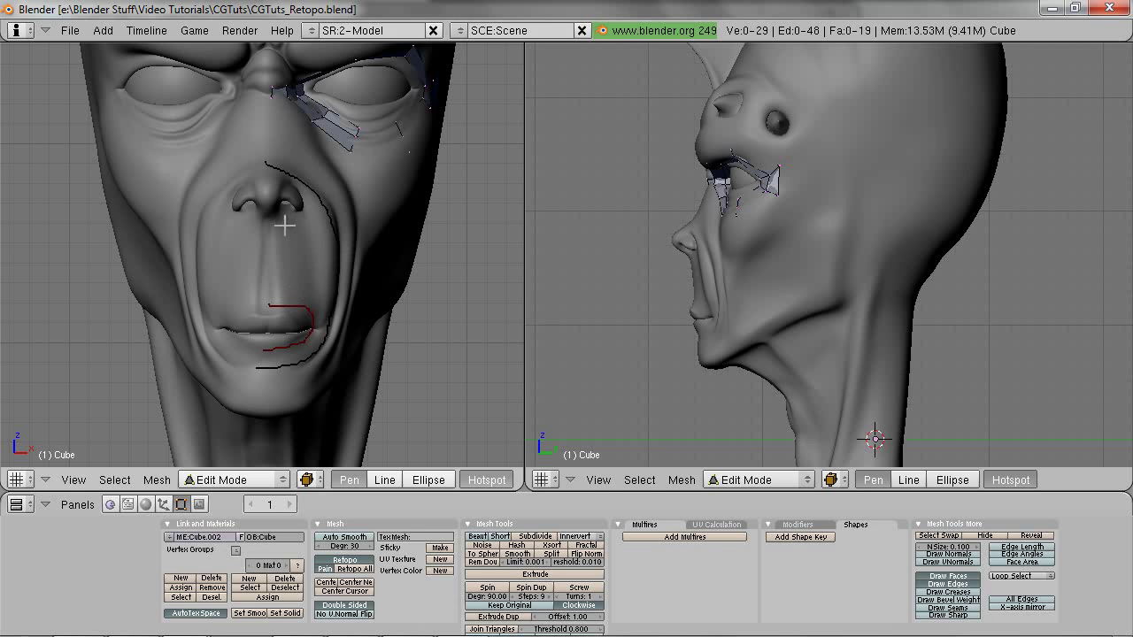
pyautogui.moveTo(274, 231)
pyautogui.mouseDown()
pyautogui.moveTo(298, 224)
pyautogui.moveTo(301, 193)
pyautogui.moveTo(276, 179)
pyautogui.mouseUp()
# Step: Paint an outer half-contour from above the nose to the chin along the muzzle fold, plus a stroke around the mouth opening
pyautogui.scroll(1, 262, 232)
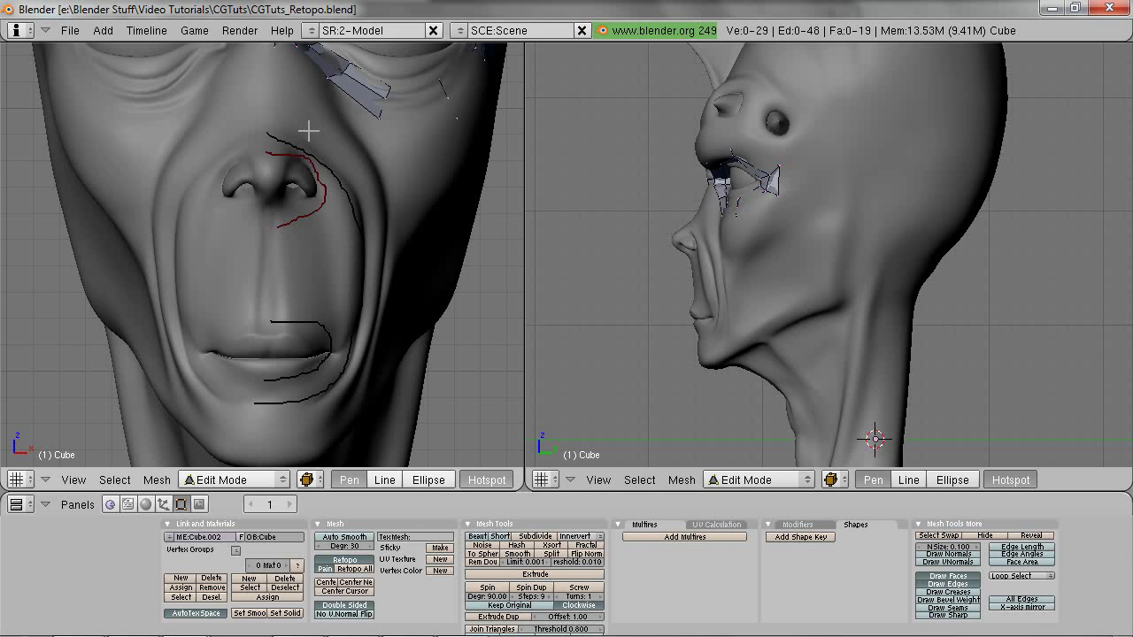
pyautogui.moveTo(266, 108)
pyautogui.mouseDown()
pyautogui.moveTo(362, 169)
pyautogui.moveTo(378, 247)
pyautogui.moveTo(352, 390)
pyautogui.moveTo(317, 427)
pyautogui.moveTo(266, 437)
pyautogui.mouseUp()
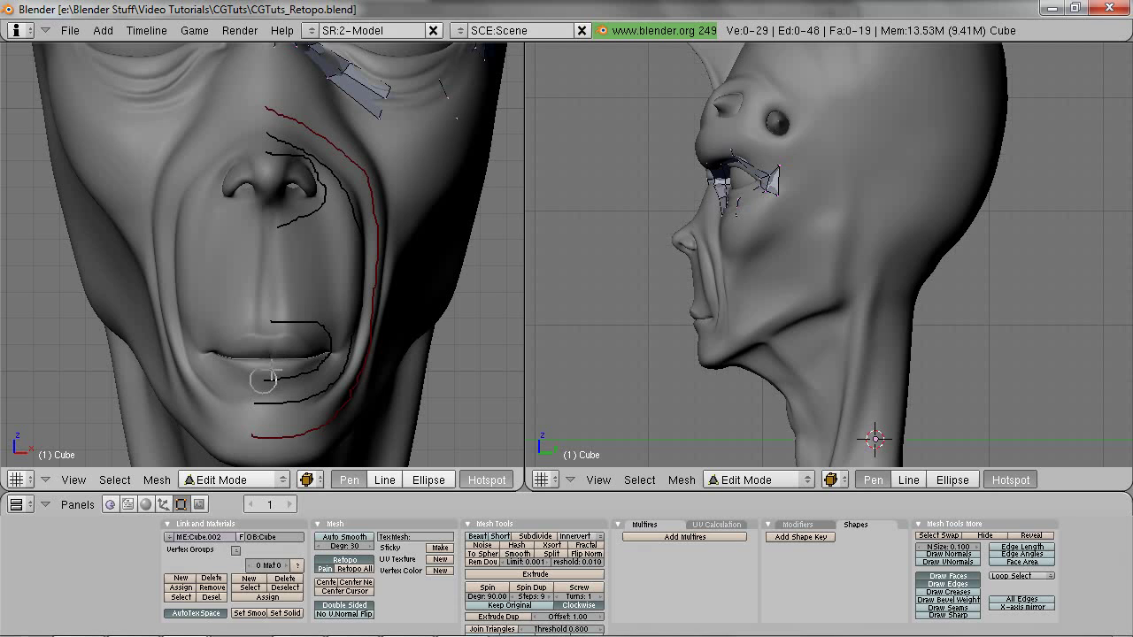
pyautogui.moveTo(267, 355)
pyautogui.mouseDown()
pyautogui.moveTo(323, 355)
pyautogui.moveTo(322, 345)
pyautogui.moveTo(282, 352)
pyautogui.mouseUp()
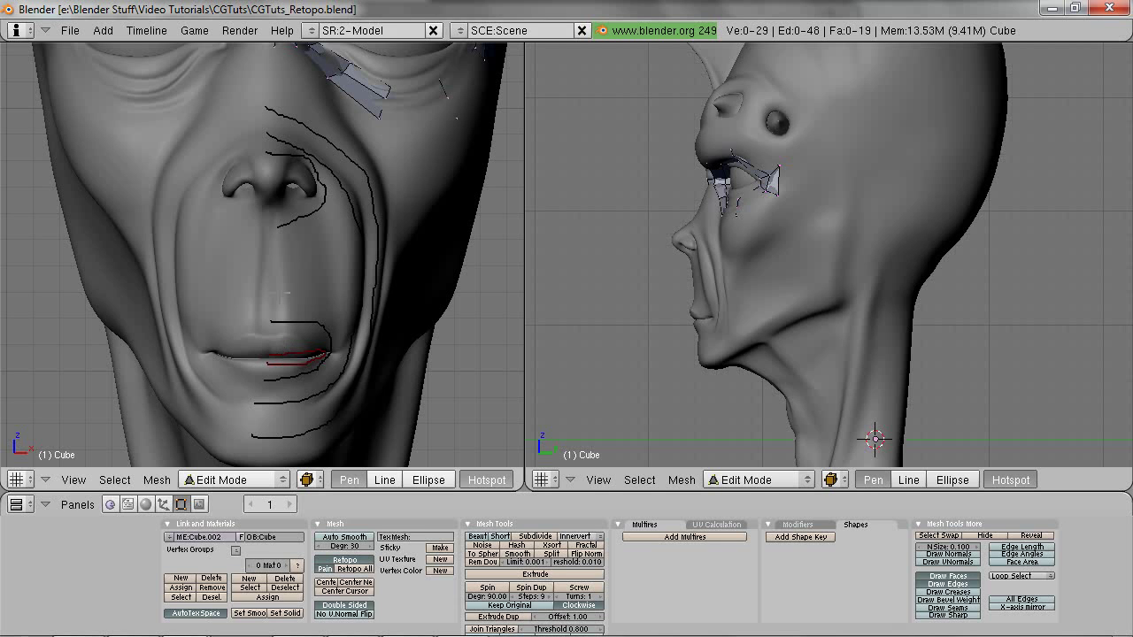
# Step: Paint a vertical centre line from the nose bridge to the chin, and extend the contour stroke ends past it
pyautogui.moveTo(271, 75); pyautogui.dragTo(276, 178)
pyautogui.moveTo(275, 321); pyautogui.dragTo(276, 386)
pyautogui.moveTo(270, 452); pyautogui.dragTo(273, 472)
pyautogui.moveTo(283, 228); pyautogui.dragTo(280, 228)
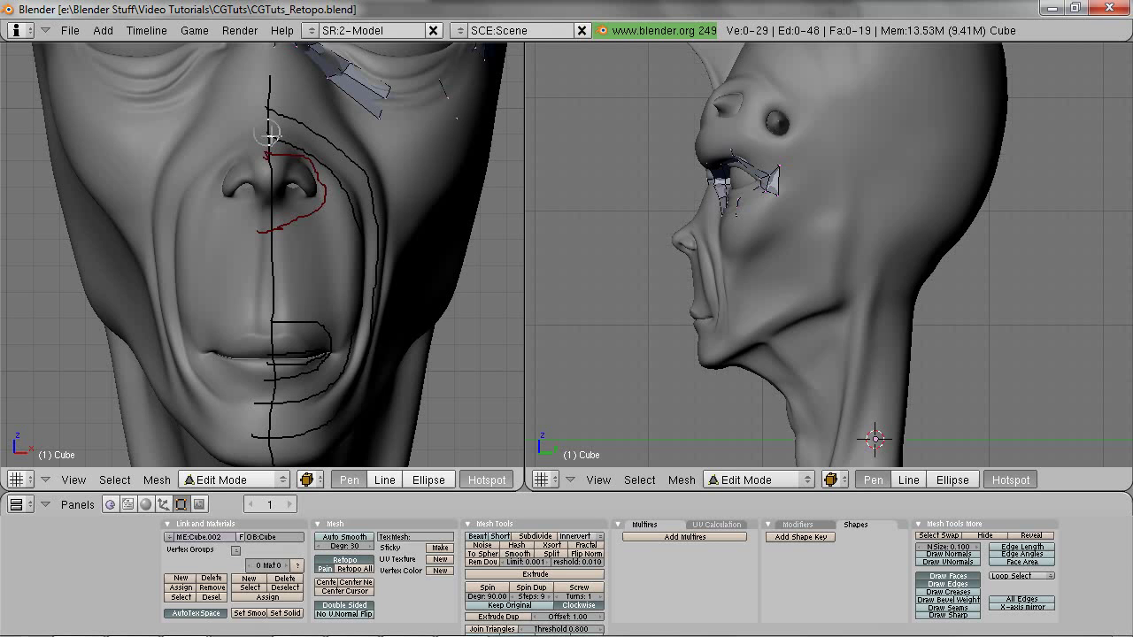
pyautogui.moveTo(264, 105); pyautogui.dragTo(252, 436)
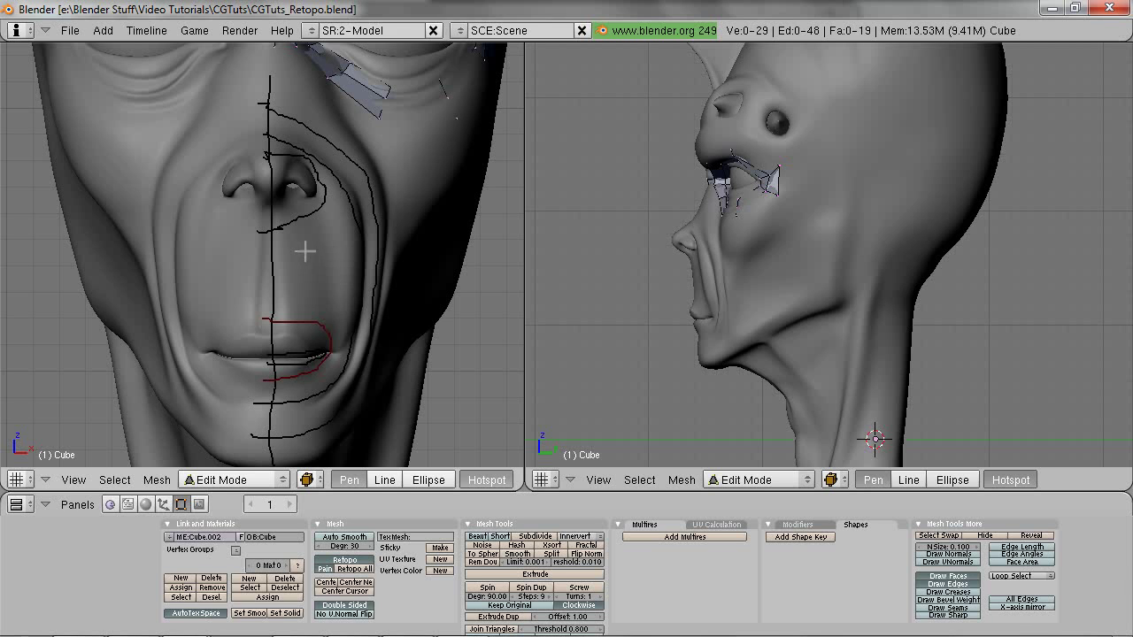
# Step: Paint crossing strokes at the mouth corner, from the nostril down to the chin, across the muzzle, and from the nostril to the outer fold
pyautogui.keyDown('shift'); pyautogui.moveTo(305, 267); pyautogui.dragTo(287, 232, button='middle'); pyautogui.keyUp('shift')
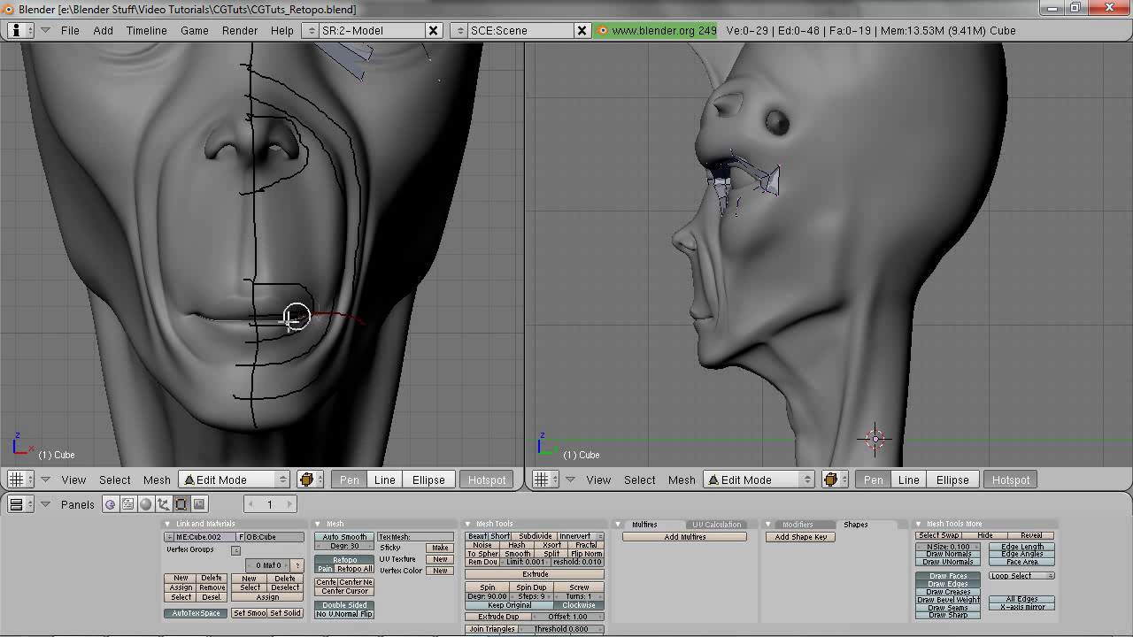
pyautogui.moveTo(280, 318); pyautogui.dragTo(282, 320)
pyautogui.moveTo(303, 368); pyautogui.dragTo(315, 420)
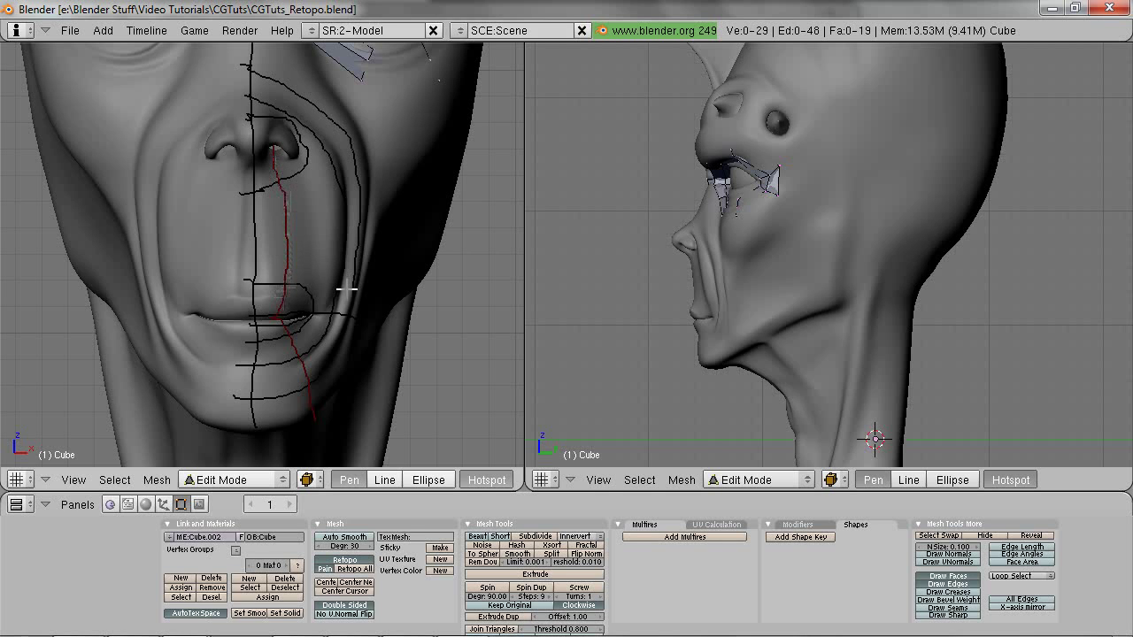
pyautogui.moveTo(236, 253); pyautogui.dragTo(263, 217)
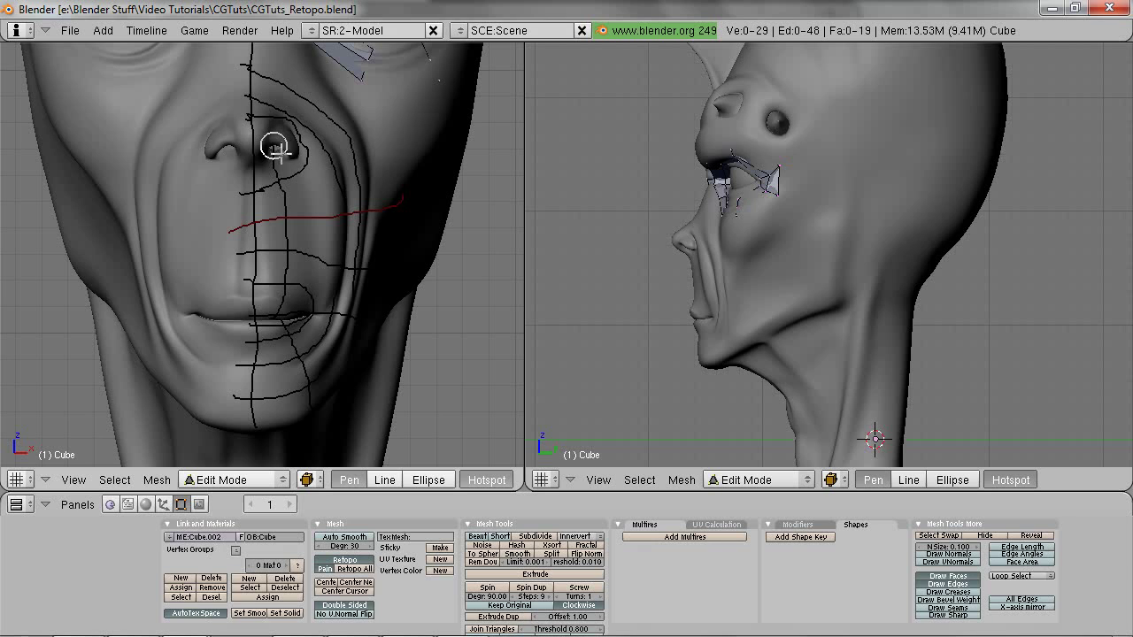
pyautogui.moveTo(282, 155); pyautogui.dragTo(301, 158)
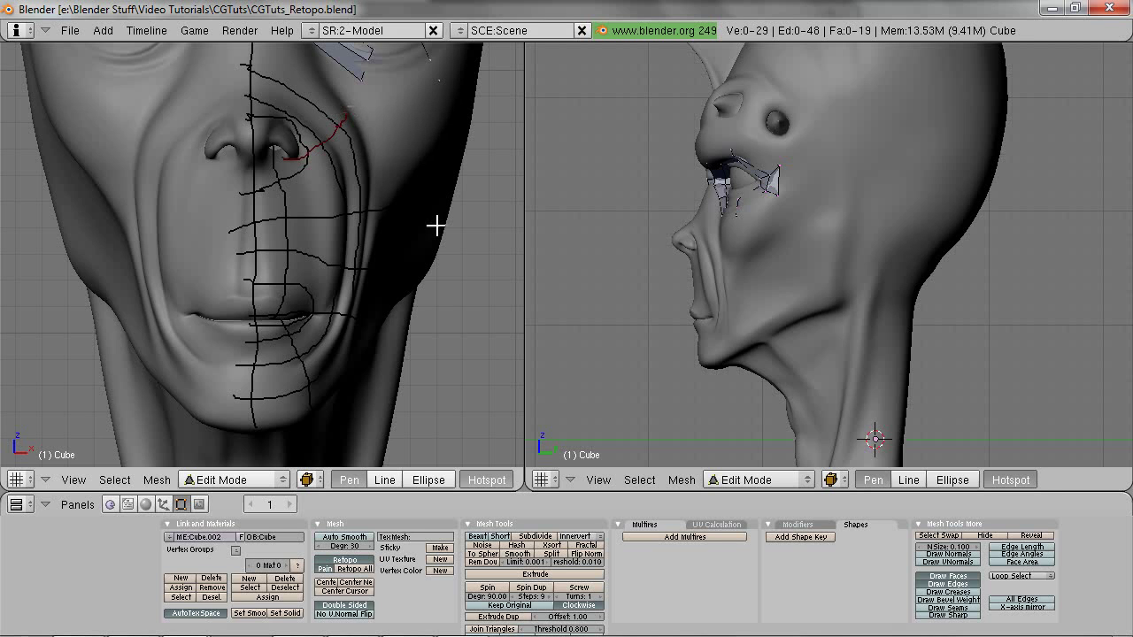
# Step: Convert the painted strokes into mesh and recalculate the new faces' normals to the outside
pyautogui.press('Return')
pyautogui.press('z')
pyautogui.moveTo(431, 241)
pyautogui.mouseDown(button='middle')
pyautogui.moveTo(242, 244)
pyautogui.moveTo(337, 241)
pyautogui.moveTo(275, 236)
pyautogui.moveTo(276, 292)
pyautogui.moveTo(247, 289)
pyautogui.moveTo(299, 318)
pyautogui.moveTo(263, 303)
pyautogui.mouseUp(button='middle')
pyautogui.press('z')
pyautogui.hotkey('ctrl', 'n')
pyautogui.click(292, 235)
pyautogui.press('z')
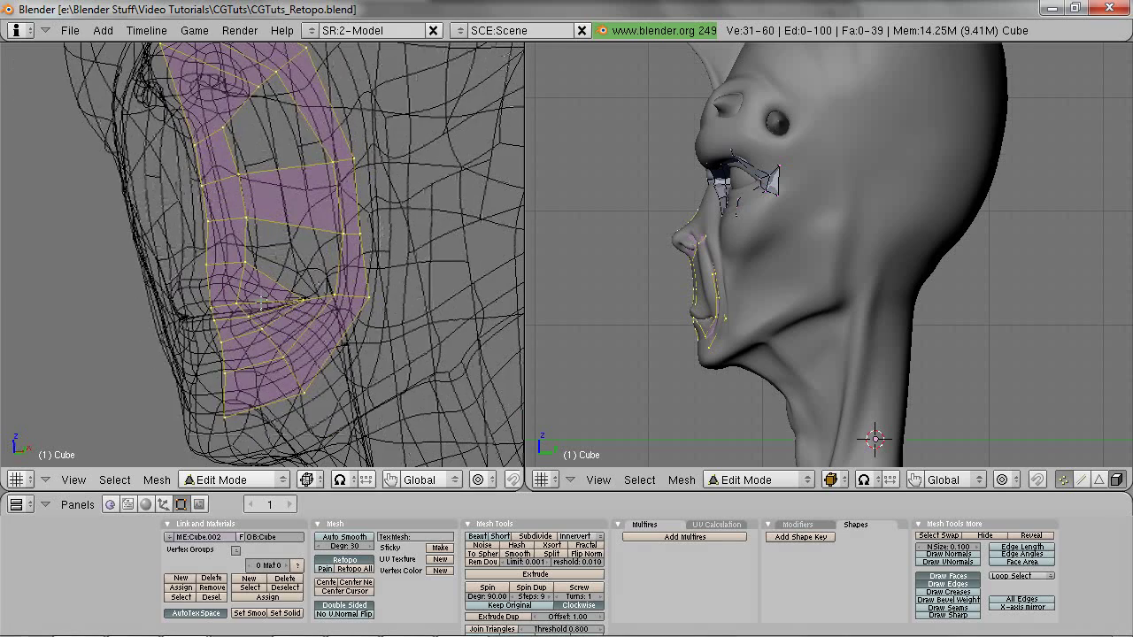
pyautogui.press('a')
pyautogui.scroll(2, 290, 323)
pyautogui.keyDown('shift'); pyautogui.moveTo(282, 341); pyautogui.dragTo(296, 278, button='middle'); pyautogui.keyUp('shift')
pyautogui.scroll(3, 274, 280)
pyautogui.press('z')
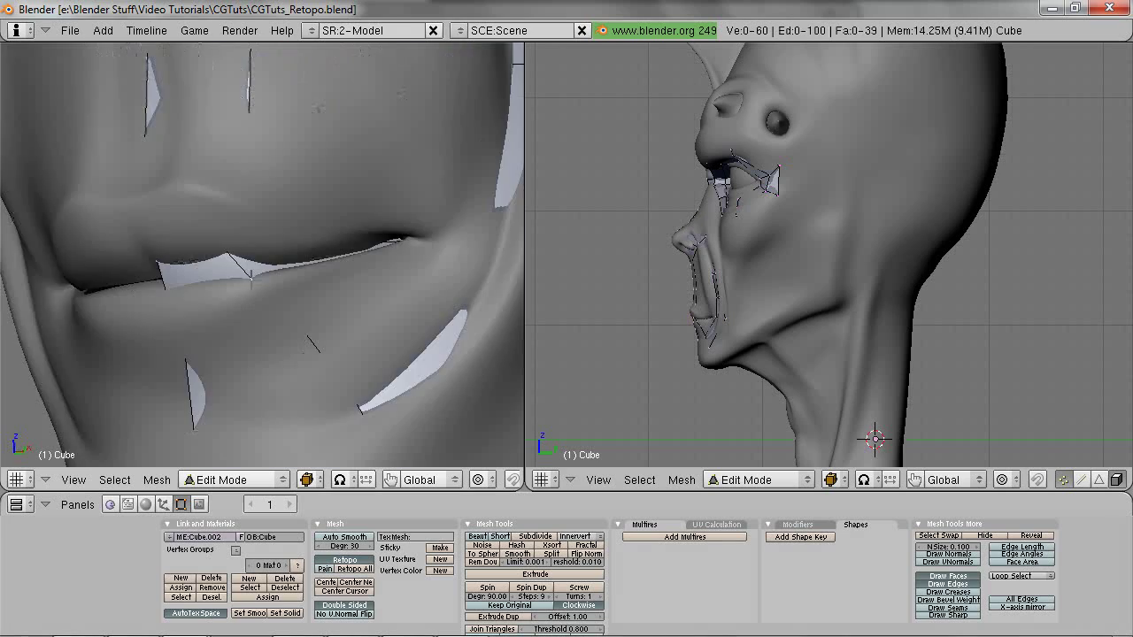
# Step: Reposition the middle vertex on the lip line slightly toward the centre of the mouth
pyautogui.press('z')
pyautogui.rightClick(267, 288)
pyautogui.press('g')
pyautogui.click(266, 280)
pyautogui.keyDown('shift'); pyautogui.rightClick(233, 247); pyautogui.keyUp('shift')
# Step: Extrude an extra vertex at the mouth corner and adjust the neighbouring corner vertex outward
pyautogui.rightClick(406, 240)
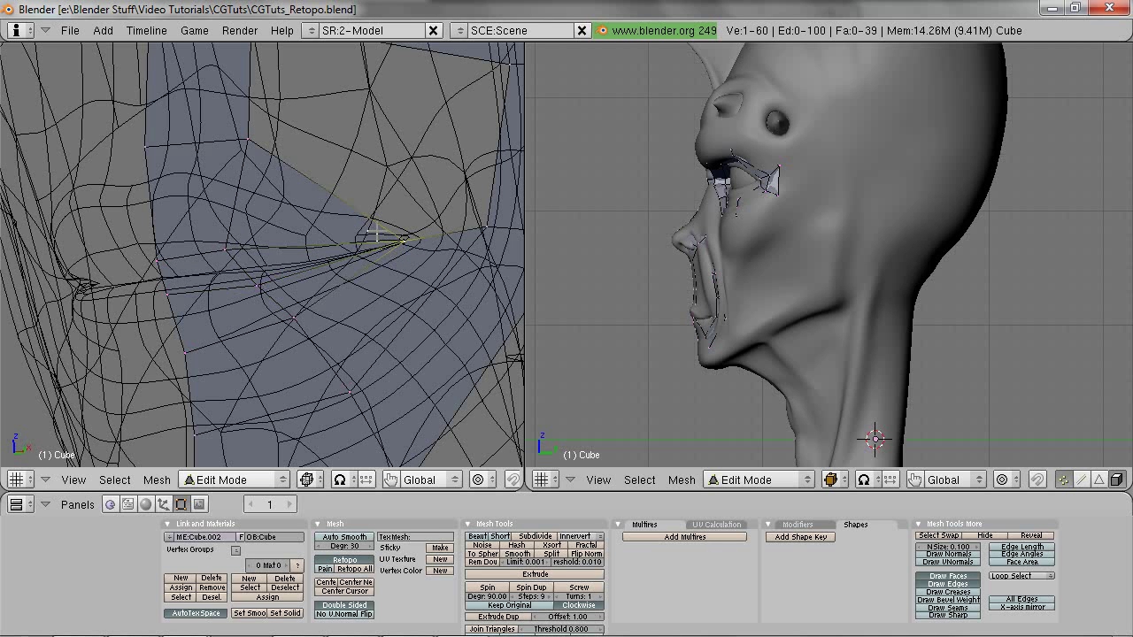
pyautogui.press('e')
pyautogui.click(388, 239)
pyautogui.press('g')
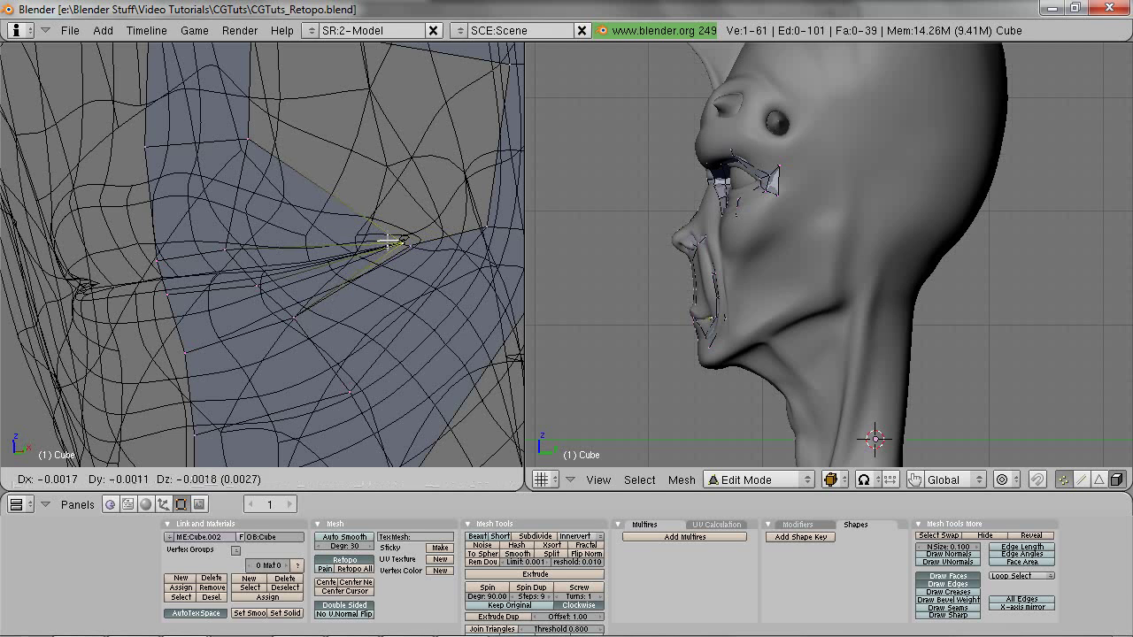
pyautogui.click(434, 251)
pyautogui.rightClick(414, 246)
pyautogui.press('g')
pyautogui.click(420, 254)
# Step: Try to fill faces between the lower lip vertices and the extruded mouth corner vertex
pyautogui.keyDown('shift'); pyautogui.rightClick(254, 295); pyautogui.keyUp('shift')
pyautogui.keyDown('shift'); pyautogui.rightClick(295, 316); pyautogui.keyUp('shift')
pyautogui.keyDown('shift'); pyautogui.rightClick(389, 246); pyautogui.keyUp('shift')
pyautogui.press('f')
pyautogui.press('z')
pyautogui.scroll(-2, 301, 319)
pyautogui.rightClick(287, 301)
pyautogui.keyDown('shift'); pyautogui.rightClick(368, 249); pyautogui.keyUp('shift')
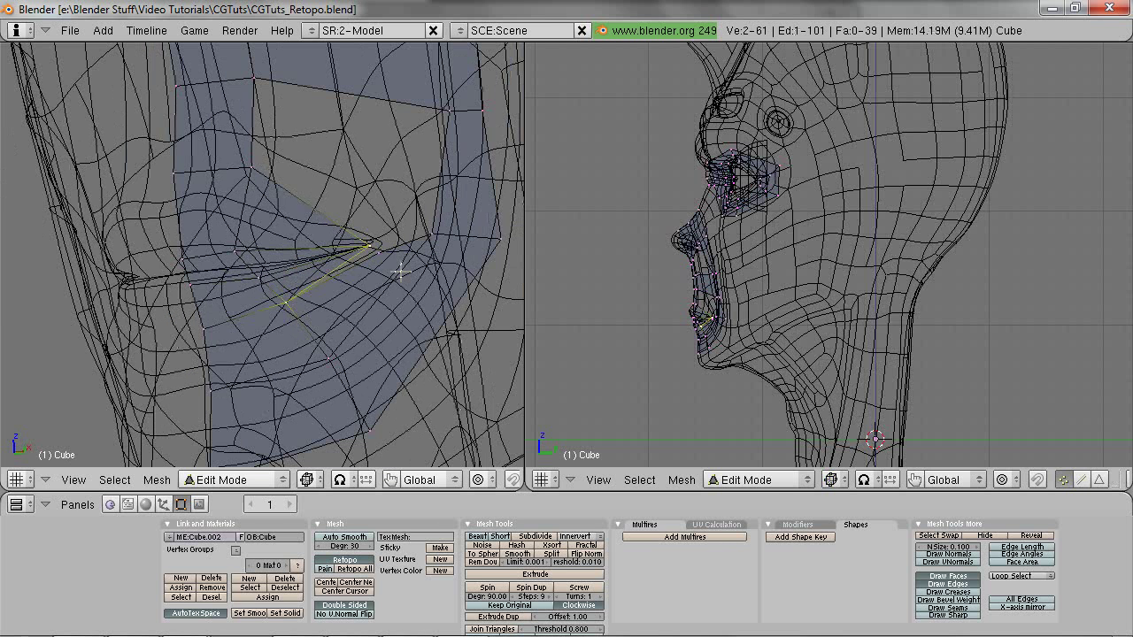
pyautogui.keyDown('shift'); pyautogui.rightClick(255, 285); pyautogui.keyUp('shift')
pyautogui.press('f')
# Step: Delete the two faces that span the opening between the upper and lower lips
pyautogui.moveTo(360, 277)
pyautogui.mouseDown(button='middle')
pyautogui.moveTo(267, 295)
pyautogui.moveTo(223, 279)
pyautogui.moveTo(262, 250)
pyautogui.moveTo(267, 258)
pyautogui.mouseUp(button='middle')
pyautogui.press('z')
pyautogui.press('z')
pyautogui.rightClick(269, 275)
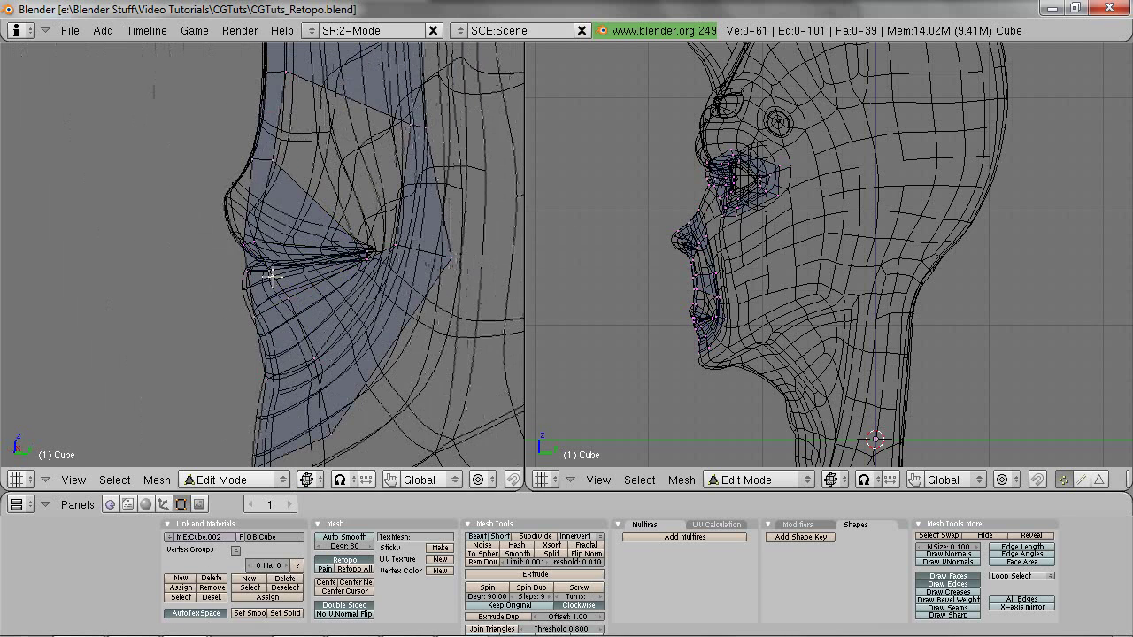
pyautogui.keyDown('shift'); pyautogui.rightClick(234, 272); pyautogui.keyUp('shift')
pyautogui.keyDown('shift'); pyautogui.rightClick(236, 237); pyautogui.keyUp('shift')
pyautogui.keyDown('shift'); pyautogui.rightClick(260, 239); pyautogui.keyUp('shift')
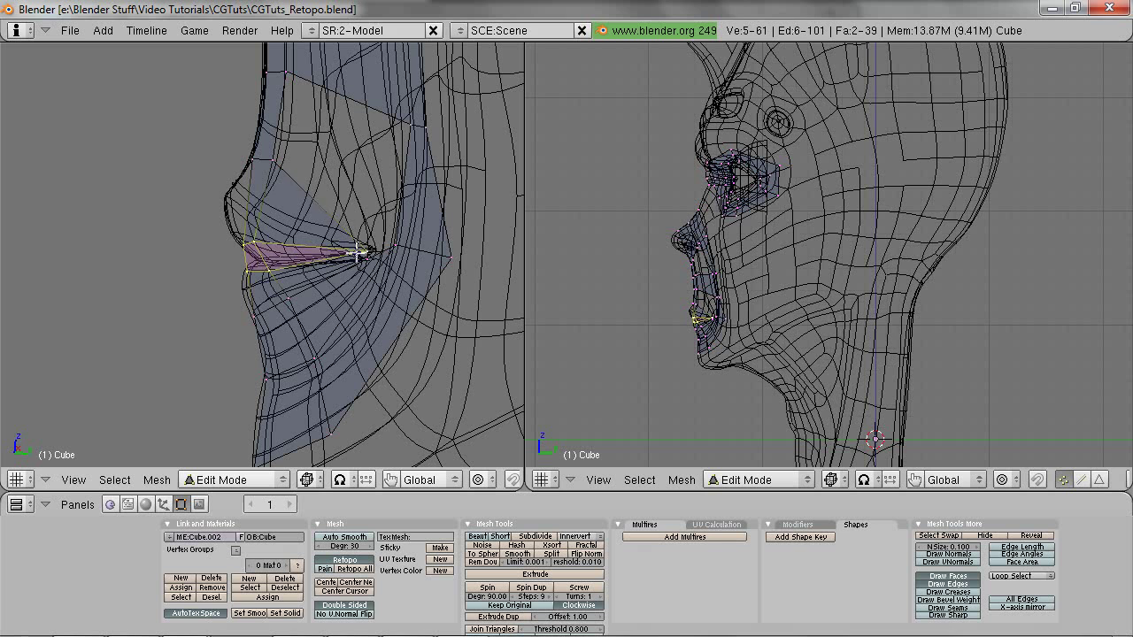
pyautogui.press('x')
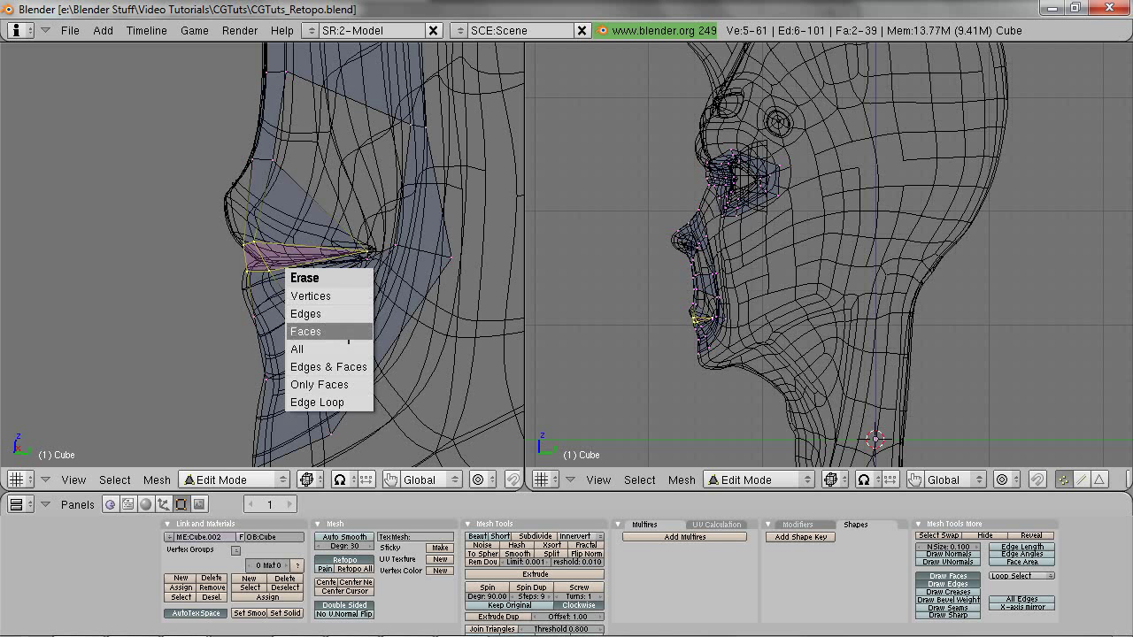
pyautogui.click(304, 329)
# Step: Move the pair of vertices just below the lower lip to refit them to the lip's surface
pyautogui.press('z')
pyautogui.scroll(2, 855, 156)
pyautogui.scroll(3, 855, 157)
pyautogui.press('z')
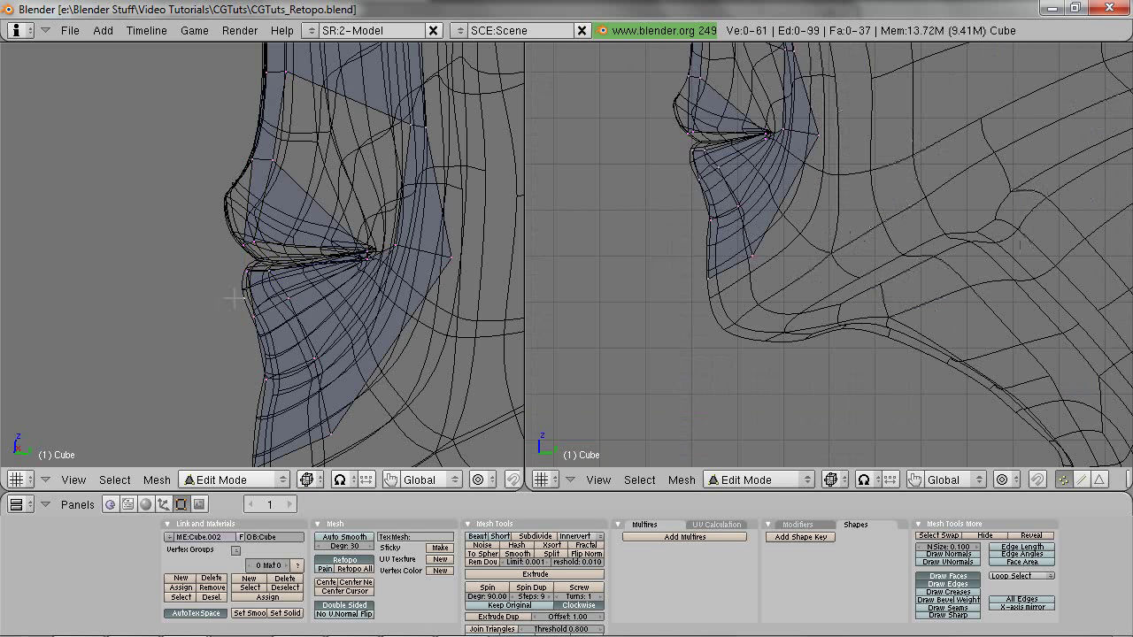
pyautogui.rightClick(277, 307)
pyautogui.keyDown('shift'); pyautogui.rightClick(252, 323); pyautogui.keyUp('shift')
pyautogui.press('z')
pyautogui.moveTo(254, 324); pyautogui.dragTo(321, 320, button='middle')
pyautogui.press('g')
pyautogui.rightClick(323, 320)
pyautogui.press('g')
pyautogui.click(763, 165)
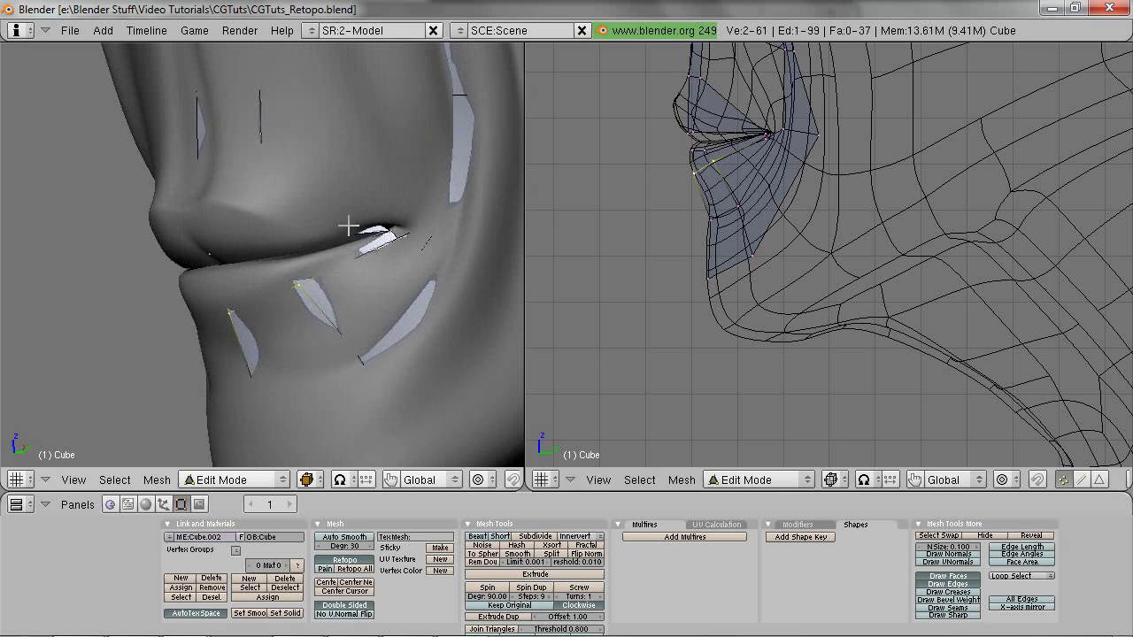
# Step: Move the pair of vertices above the upper lip down onto the bulge of the lip
pyautogui.press('z')
pyautogui.scroll(-2, 348, 216)
pyautogui.press('z')
pyautogui.moveTo(345, 255); pyautogui.dragTo(298, 246, button='middle')
pyautogui.press('z')
pyautogui.scroll(-1, 296, 246)
pyautogui.press('a')
pyautogui.rightClick(273, 198)
pyautogui.keyDown('shift'); pyautogui.rightClick(230, 205); pyautogui.keyUp('shift')
pyautogui.press('z')
pyautogui.moveTo(234, 209); pyautogui.dragTo(306, 233, button='middle')
pyautogui.press('g')
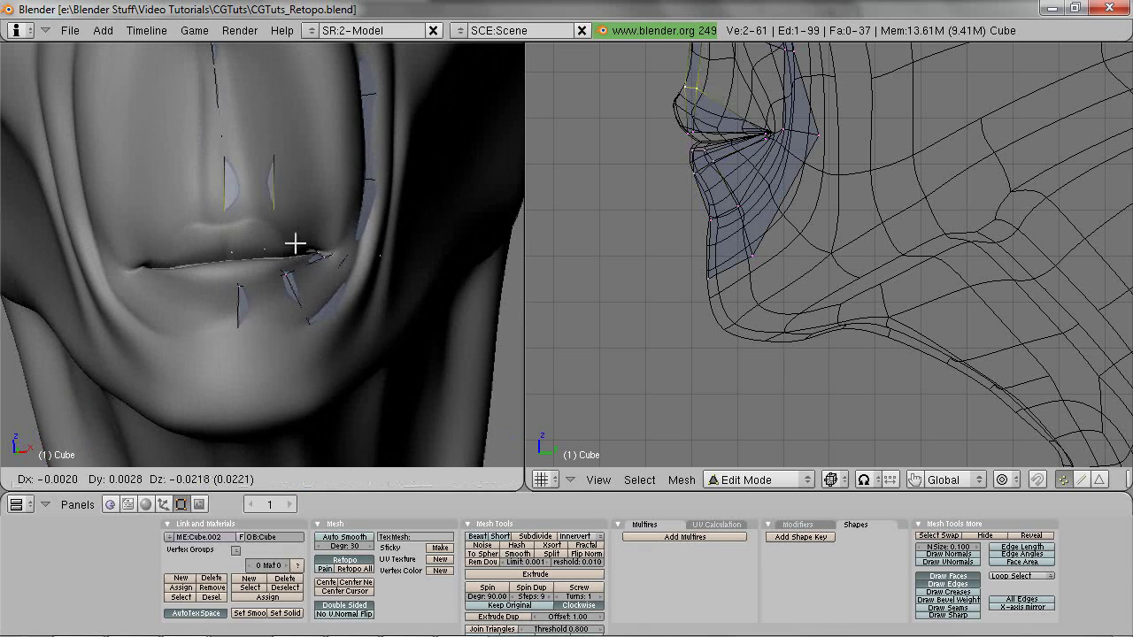
pyautogui.click(288, 244)
# Step: Fill a face above the mouth corner, between the inner lip column and the outer fold strip
pyautogui.press('z')
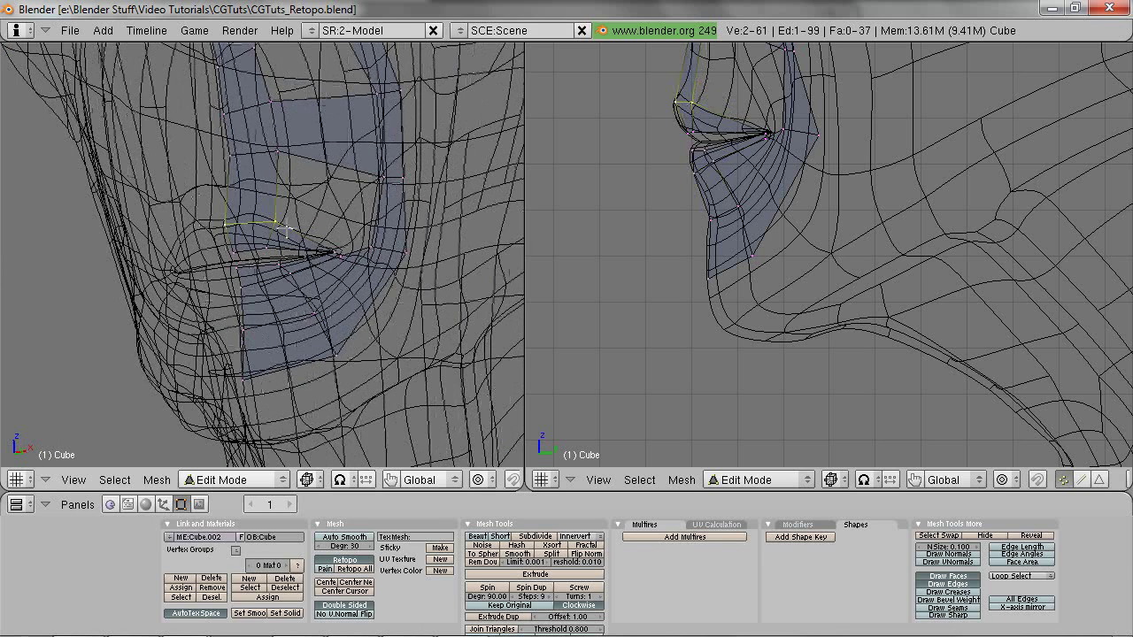
pyautogui.keyDown('shift'); pyautogui.rightClick(280, 152); pyautogui.keyUp('shift')
pyautogui.keyDown('shift'); pyautogui.rightClick(337, 251); pyautogui.keyUp('shift')
pyautogui.keyDown('shift'); pyautogui.rightClick(381, 178); pyautogui.keyUp('shift')
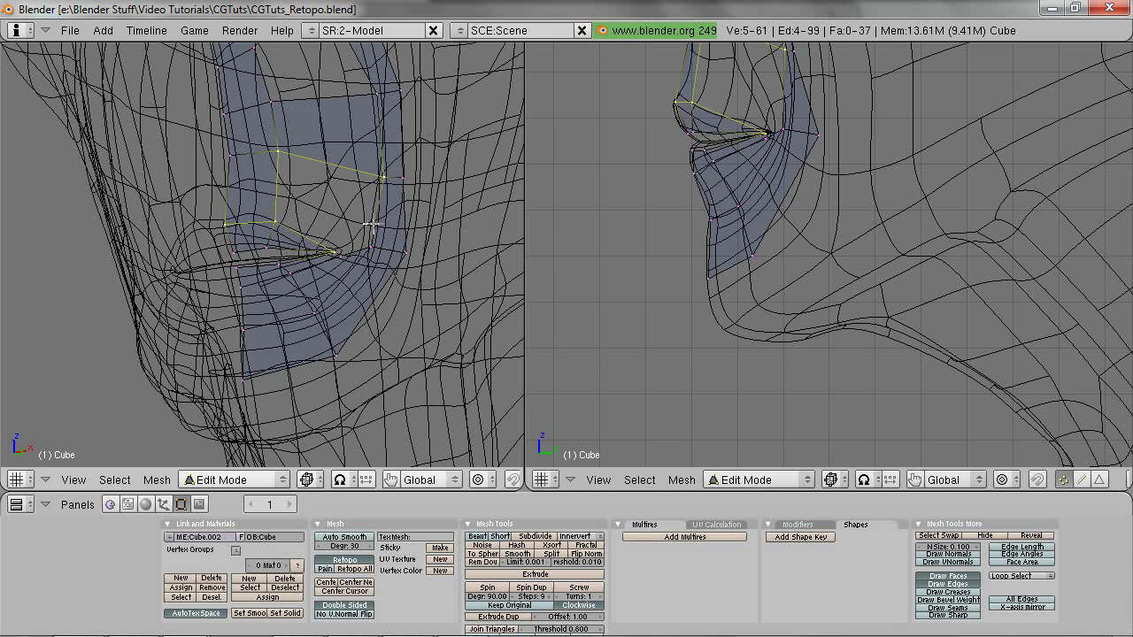
pyautogui.keyDown('shift'); pyautogui.rightClick(234, 226); pyautogui.keyUp('shift')
pyautogui.press('f')
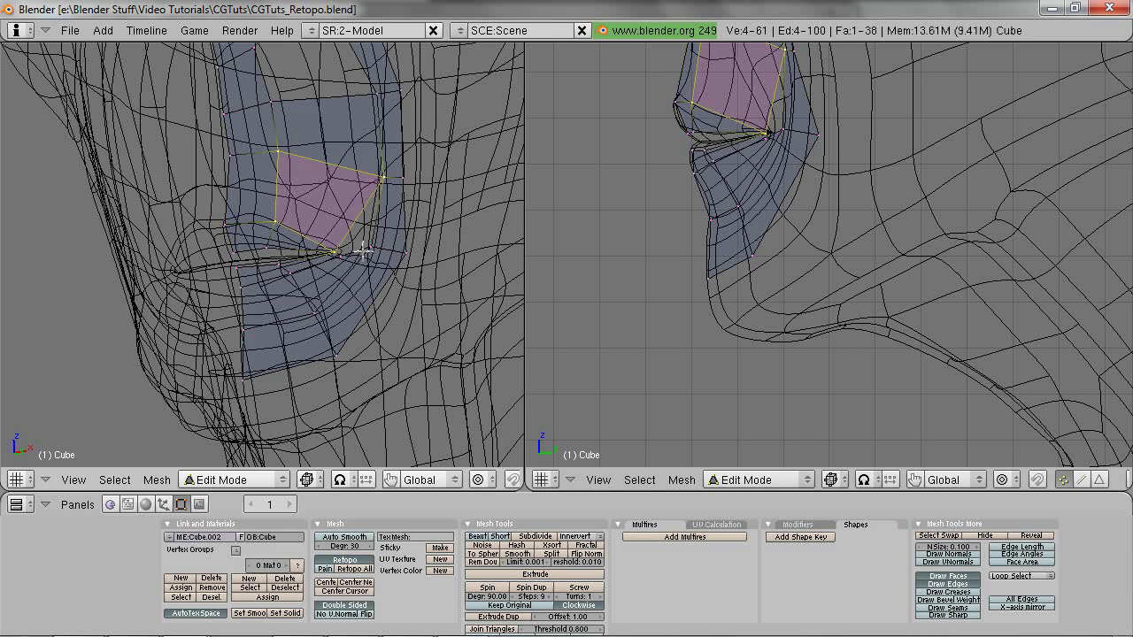
# Step: Fill the remaining gap between the mouth corner and the outer fold strip with a face
pyautogui.press('a')
pyautogui.rightClick(349, 250)
pyautogui.keyDown('shift'); pyautogui.rightClick(349, 245); pyautogui.keyUp('shift')
pyautogui.keyDown('shift'); pyautogui.rightClick(290, 243); pyautogui.keyUp('shift')
pyautogui.keyDown('shift'); pyautogui.rightClick(373, 241); pyautogui.keyUp('shift')
pyautogui.keyDown('shift'); pyautogui.rightClick(381, 181); pyautogui.keyUp('shift')
pyautogui.keyDown('shift'); pyautogui.rightClick(276, 241); pyautogui.keyUp('shift')
pyautogui.press('f')
# Step: Edge Slide the row of edges crossing the muzzle above the upper lip down toward the mouth, excluding the outermost fold vertex
pyautogui.press('a')
pyautogui.rightClick(387, 180)
pyautogui.keyDown('shift'); pyautogui.rightClick(401, 179); pyautogui.keyUp('shift')
pyautogui.press('z')
pyautogui.press('z')
pyautogui.keyDown('shift'); pyautogui.rightClick(278, 151); pyautogui.keyUp('shift')
pyautogui.keyDown('shift'); pyautogui.rightClick(331, 164); pyautogui.keyUp('shift')
pyautogui.scroll(-3, 333, 179)
pyautogui.moveTo(333, 184); pyautogui.dragTo(285, 190, button='middle')
pyautogui.hotkey('ctrl', 'e')
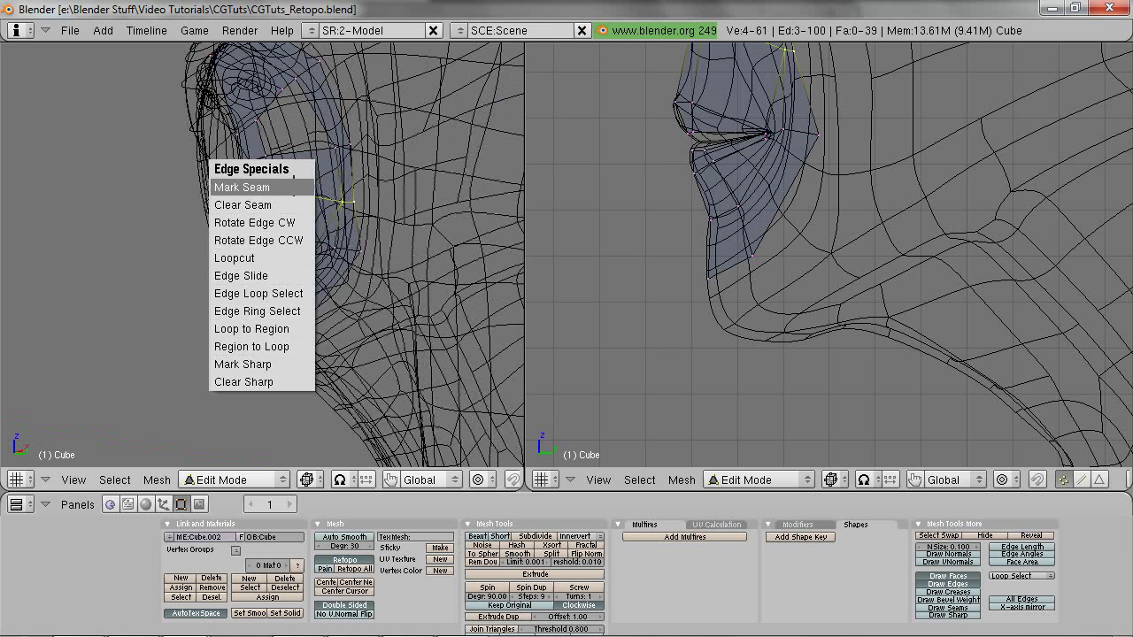
pyautogui.press('z')
pyautogui.hotkey('ctrl', 'e')
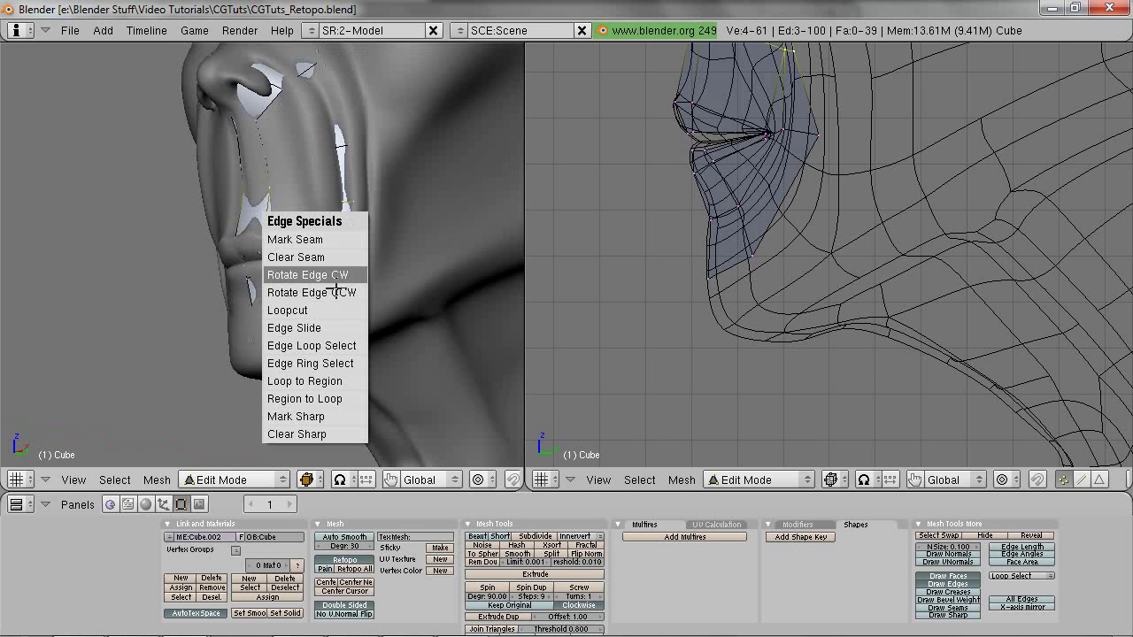
pyautogui.click(321, 310)
pyautogui.press('z')
pyautogui.hotkey('ctrl', 'e')
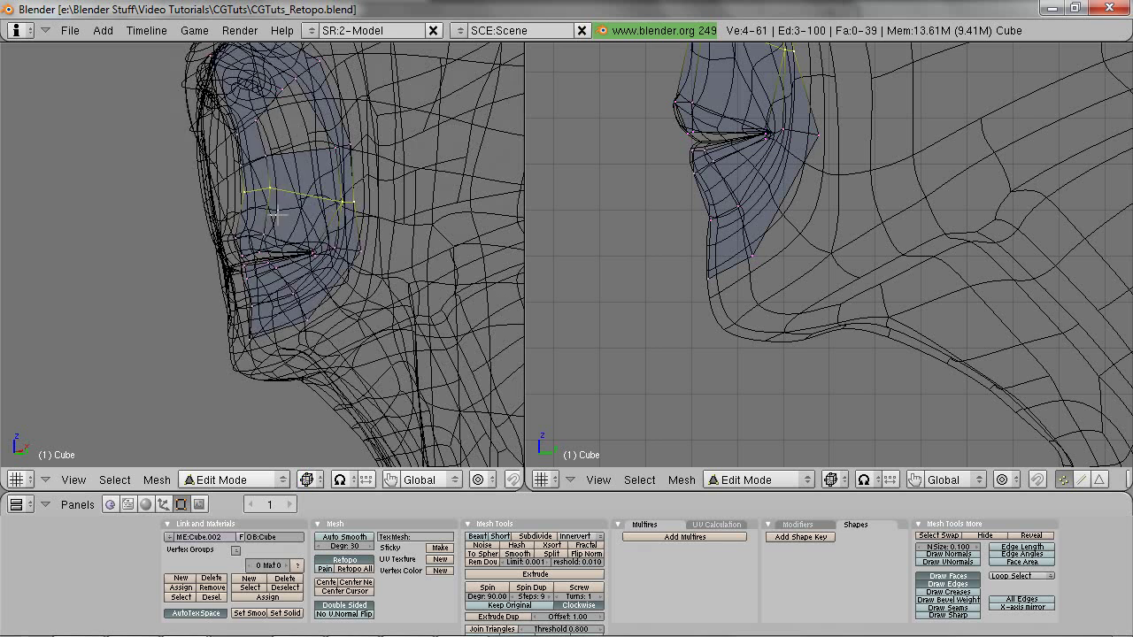
pyautogui.click(277, 215)
pyautogui.keyDown('shift'); pyautogui.rightClick(359, 209); pyautogui.keyUp('shift')
pyautogui.hotkey('ctrl', 'e')
pyautogui.click(276, 215)
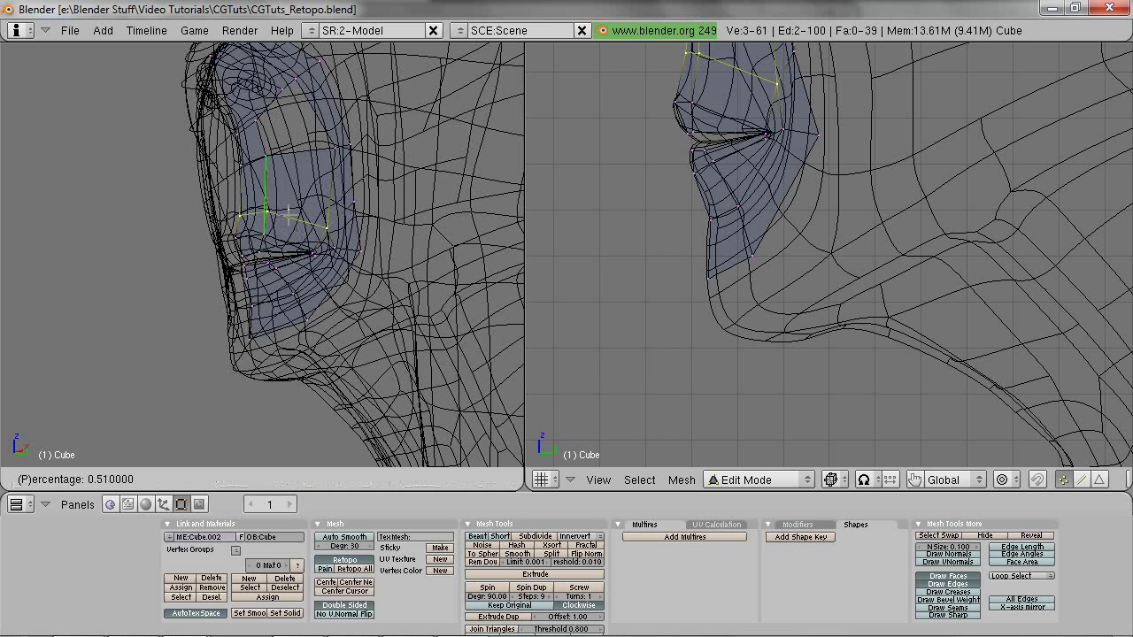
pyautogui.click(288, 215)
# Step: Move the outermost fold vertex down to line up with the slid edge row
pyautogui.rightClick(348, 209)
pyautogui.press('z')
pyautogui.moveTo(331, 222); pyautogui.dragTo(380, 232, button='middle')
pyautogui.press('g')
pyautogui.click(369, 259)
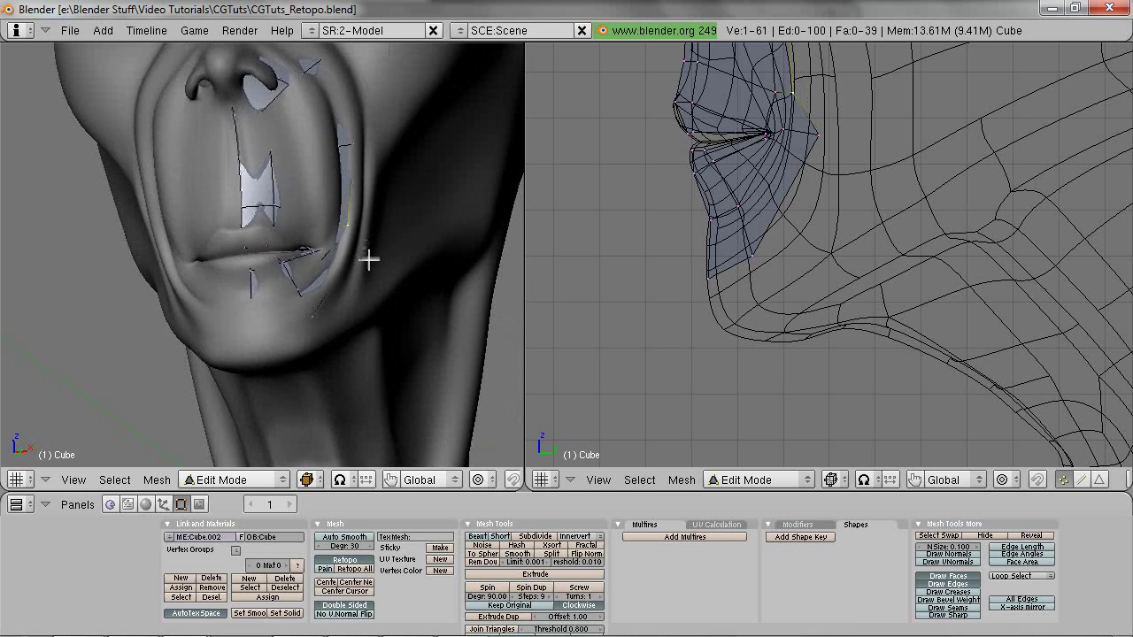
pyautogui.press('z')
pyautogui.press('g')
pyautogui.click(360, 245)
# Step: Add a vertical loop cut through the muzzle faces down to the upper lip and snap its vertices onto the sculpt
pyautogui.keyDown('shift'); pyautogui.moveTo(369, 193); pyautogui.dragTo(309, 200, button='middle'); pyautogui.keyUp('shift')
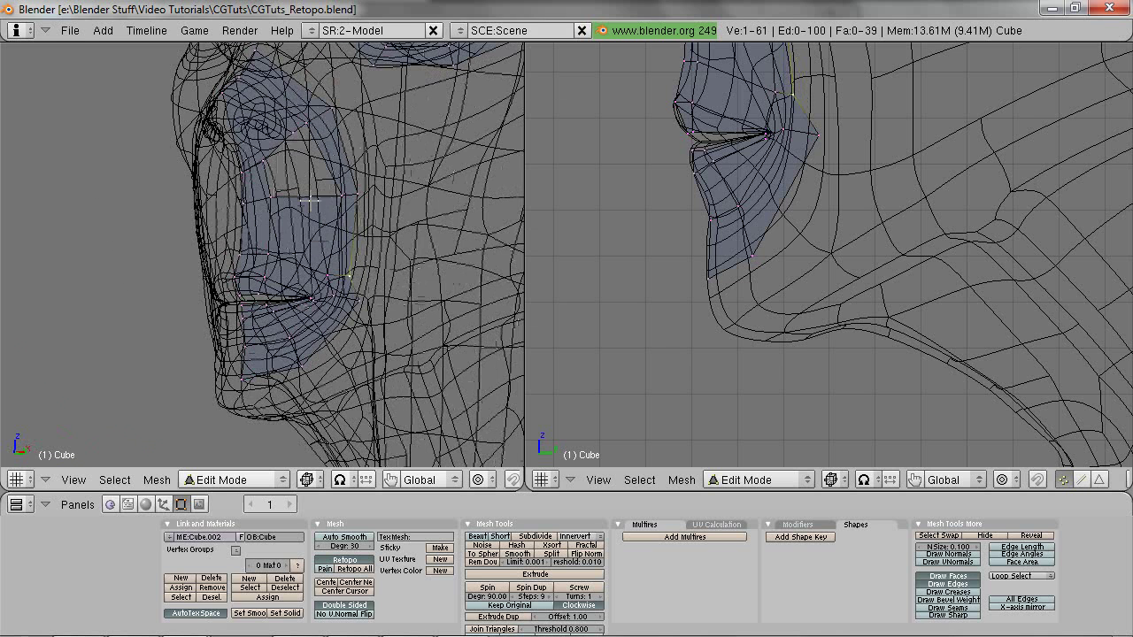
pyautogui.hotkey('ctrl', 'r')
pyautogui.press('z')
pyautogui.click(323, 224)
pyautogui.click(315, 216)
pyautogui.press('g')
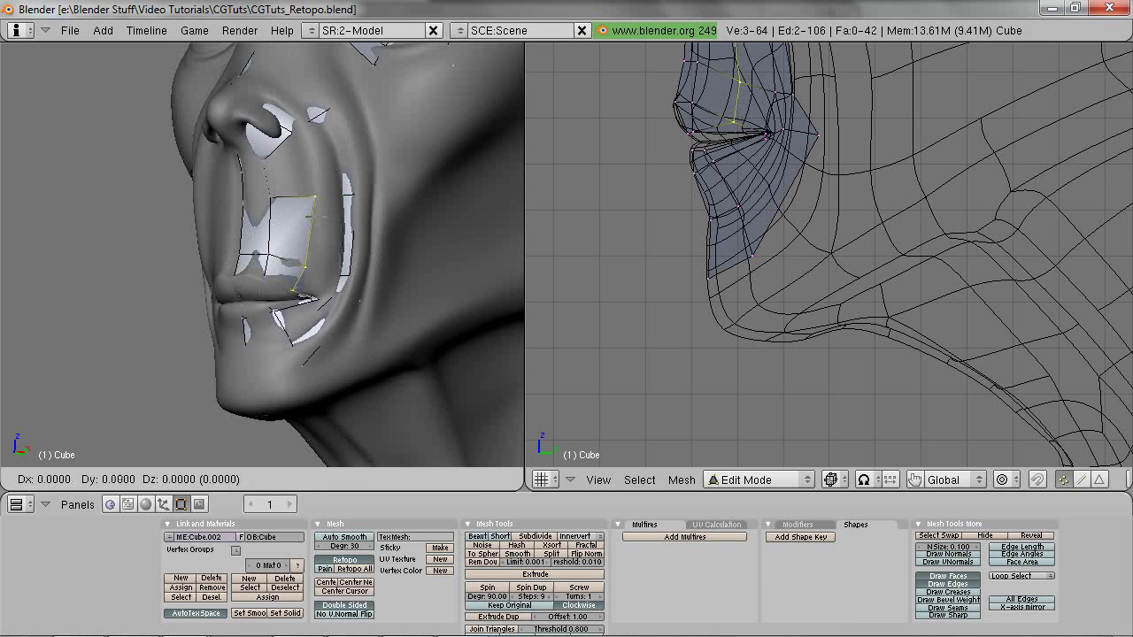
pyautogui.click(320, 216)
# Step: Fill a face in the muzzle opening above the new loop cut, beside the inner column
pyautogui.press('z')
pyautogui.moveTo(320, 221)
pyautogui.mouseDown(button='middle')
pyautogui.moveTo(355, 247)
pyautogui.moveTo(352, 273)
pyautogui.moveTo(299, 207)
pyautogui.moveTo(311, 268)
pyautogui.moveTo(359, 222)
pyautogui.mouseUp(button='middle')
pyautogui.scroll(3, 354, 247)
pyautogui.press('z')
pyautogui.press('z')
pyautogui.scroll(2, 331, 260)
pyautogui.press('z')
pyautogui.press('z')
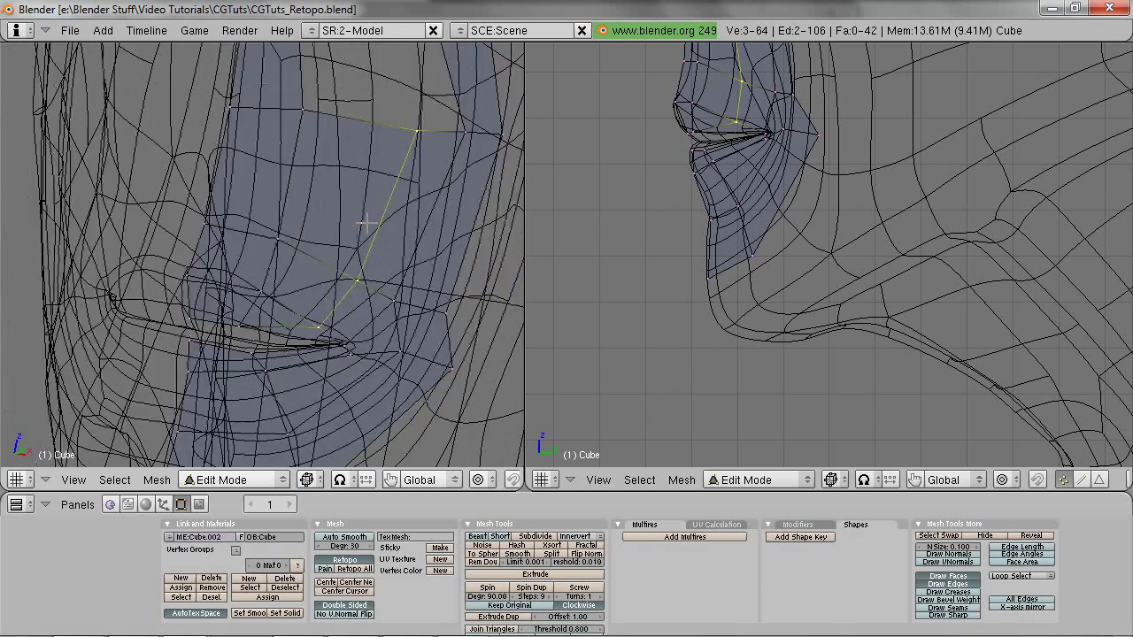
pyautogui.scroll(-2, 359, 217)
pyautogui.rightClick(362, 168)
pyautogui.keyDown('shift'); pyautogui.rightClick(340, 72); pyautogui.keyUp('shift')
pyautogui.keyDown('shift'); pyautogui.rightClick(287, 105); pyautogui.keyUp('shift')
pyautogui.keyDown('shift'); pyautogui.rightClick(289, 157); pyautogui.keyUp('shift')
pyautogui.press('f')
# Step: Fill the adjoining gap between the new muzzle face and the outer fold strip
pyautogui.rightClick(342, 70)
pyautogui.keyDown('shift'); pyautogui.rightClick(367, 60); pyautogui.keyUp('shift')
pyautogui.keyDown('shift'); pyautogui.rightClick(396, 172); pyautogui.keyUp('shift')
pyautogui.keyDown('shift'); pyautogui.rightClick(370, 170); pyautogui.keyUp('shift')
pyautogui.press('f')
# Step: Move the centre-line vertex on top of the nose slightly forward toward the nose tip
pyautogui.press('z')
pyautogui.keyDown('shift'); pyautogui.moveTo(365, 171); pyautogui.dragTo(376, 292, button='middle'); pyautogui.keyUp('shift')
pyautogui.press('z')
pyautogui.moveTo(376, 292); pyautogui.dragTo(296, 231, button='middle')
pyautogui.keyDown('shift'); pyautogui.moveTo(686, 164); pyautogui.dragTo(771, 372, button='middle'); pyautogui.keyUp('shift')
pyautogui.scroll(2, 746, 376)
pyautogui.press('a')
pyautogui.rightClick(695, 82)
pyautogui.press('g')
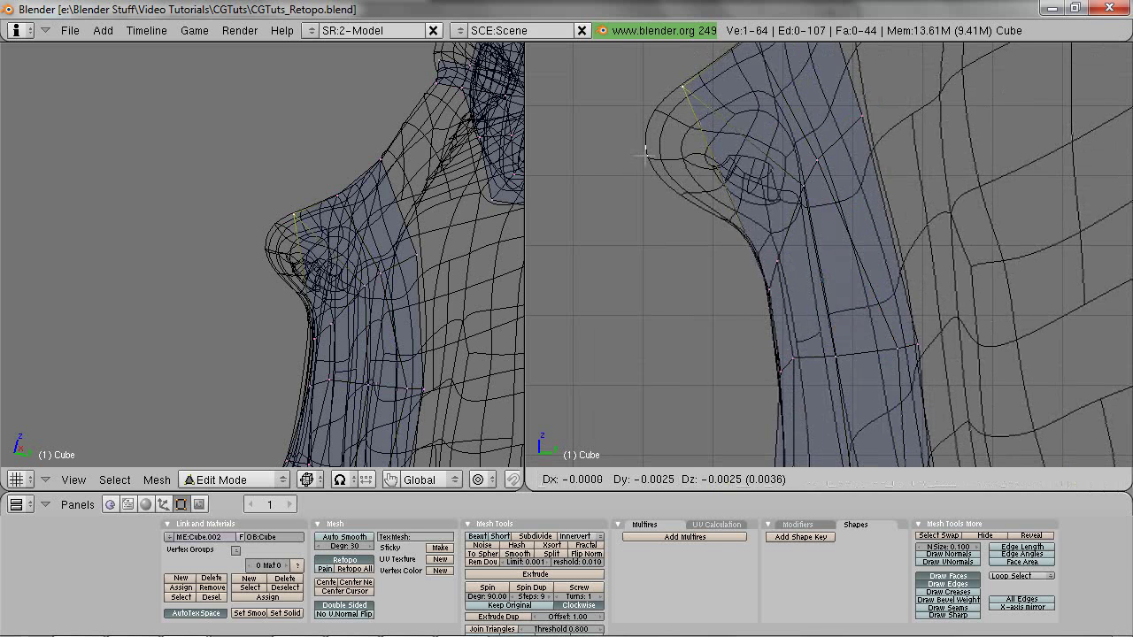
pyautogui.click(602, 212)
pyautogui.press('z')
pyautogui.keyDown('shift'); pyautogui.moveTo(714, 182); pyautogui.dragTo(719, 300, button='middle'); pyautogui.keyUp('shift')
pyautogui.press('z')
pyautogui.press('g')
pyautogui.click(756, 201)
# Step: Delete the extra upper-lip face beside the corner of the mouth
pyautogui.press('z')
pyautogui.moveTo(270, 255); pyautogui.dragTo(331, 299, button='middle')
pyautogui.press('z')
pyautogui.scroll(-6, 345, 276)
pyautogui.scroll(6, 335, 303)
pyautogui.keyDown('shift'); pyautogui.moveTo(335, 363); pyautogui.dragTo(283, 259, button='middle'); pyautogui.keyUp('shift')
pyautogui.scroll(2, 292, 262)
pyautogui.press('a')
pyautogui.rightClick(446, 273)
pyautogui.keyDown('shift'); pyautogui.rightClick(460, 306); pyautogui.keyUp('shift')
pyautogui.moveTo(368, 218)
pyautogui.mouseDown(button='middle')
pyautogui.moveTo(336, 233)
pyautogui.moveTo(380, 200)
pyautogui.mouseUp(button='middle')
pyautogui.press('a')
pyautogui.rightClick(413, 249)
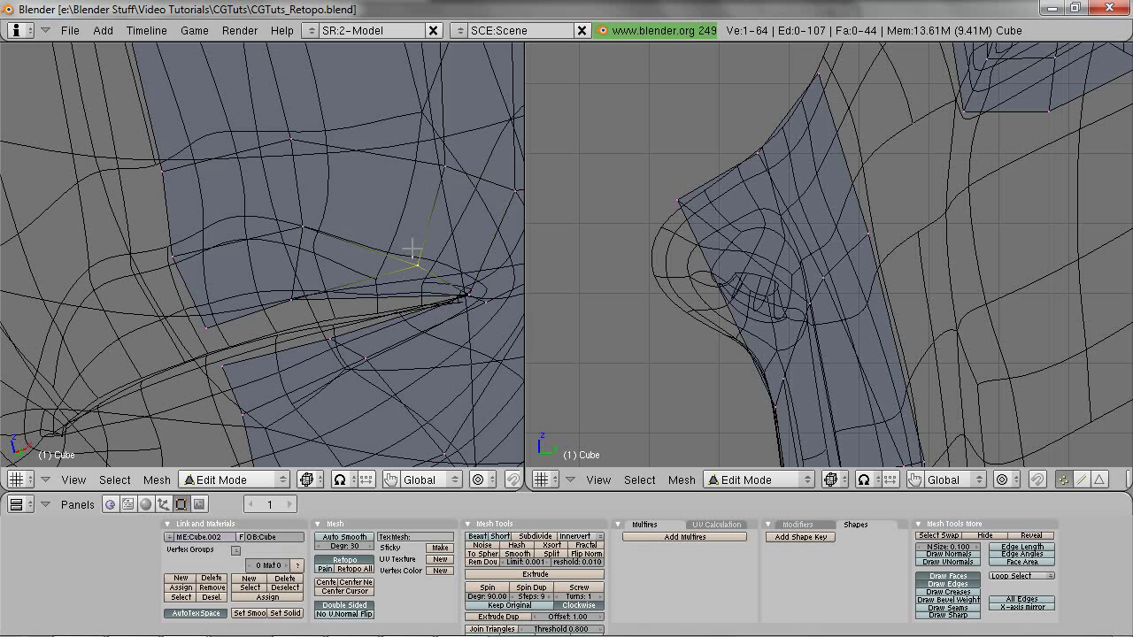
pyautogui.keyDown('shift'); pyautogui.rightClick(306, 228); pyautogui.keyUp('shift')
pyautogui.keyDown('shift'); pyautogui.rightClick(292, 300); pyautogui.keyUp('shift')
pyautogui.press('x')
pyautogui.click(426, 254)
# Step: Move the vertex just above the mouth corner slightly outward and up
pyautogui.rightClick(419, 268)
pyautogui.press('g')
pyautogui.click(445, 256)
pyautogui.keyDown('shift'); pyautogui.moveTo(457, 280); pyautogui.dragTo(350, 270, button='middle'); pyautogui.keyUp('shift')
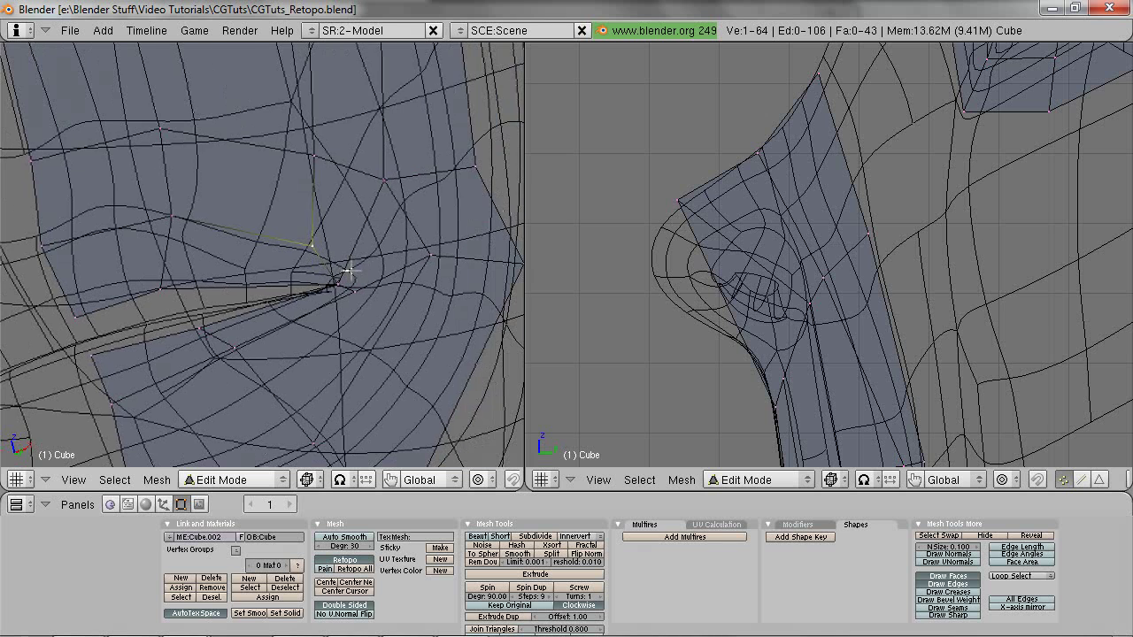
pyautogui.scroll(2, 320, 237)
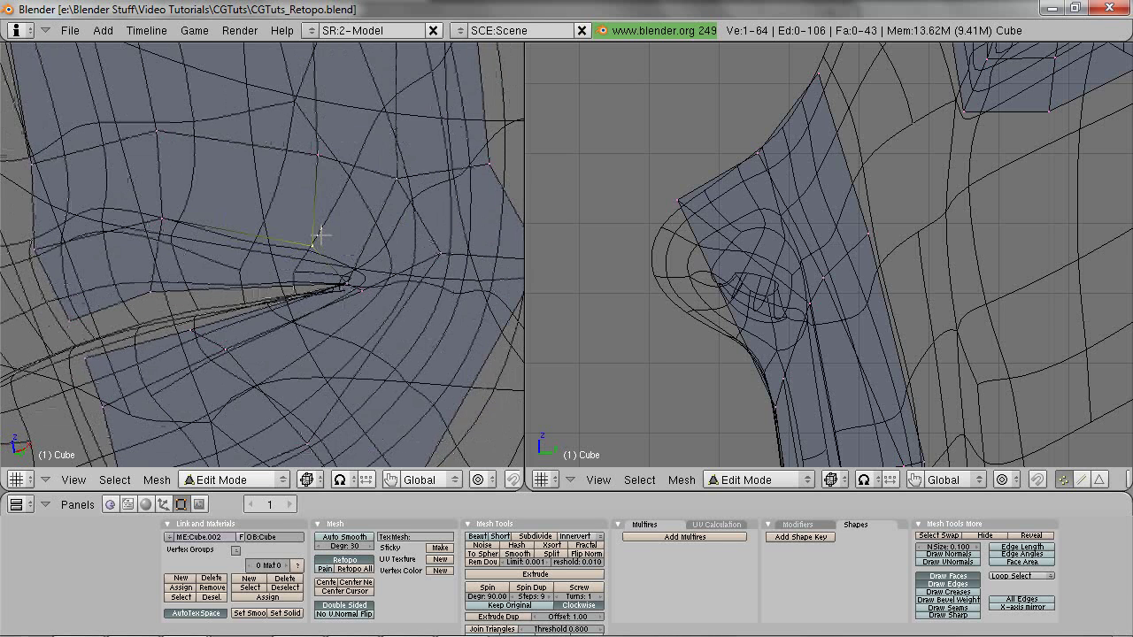
# Step: Merge the vertex above the mouth corner with its upper outer neighbour and reposition the merged vertex near the corner
pyautogui.keyDown('shift'); pyautogui.rightClick(390, 189); pyautogui.keyUp('shift')
pyautogui.press('z')
pyautogui.press('w')
pyautogui.click(321, 310)
pyautogui.click(304, 348)
pyautogui.press('z')
pyautogui.press('g')
pyautogui.click(350, 282)
pyautogui.scroll(-5, 333, 197)
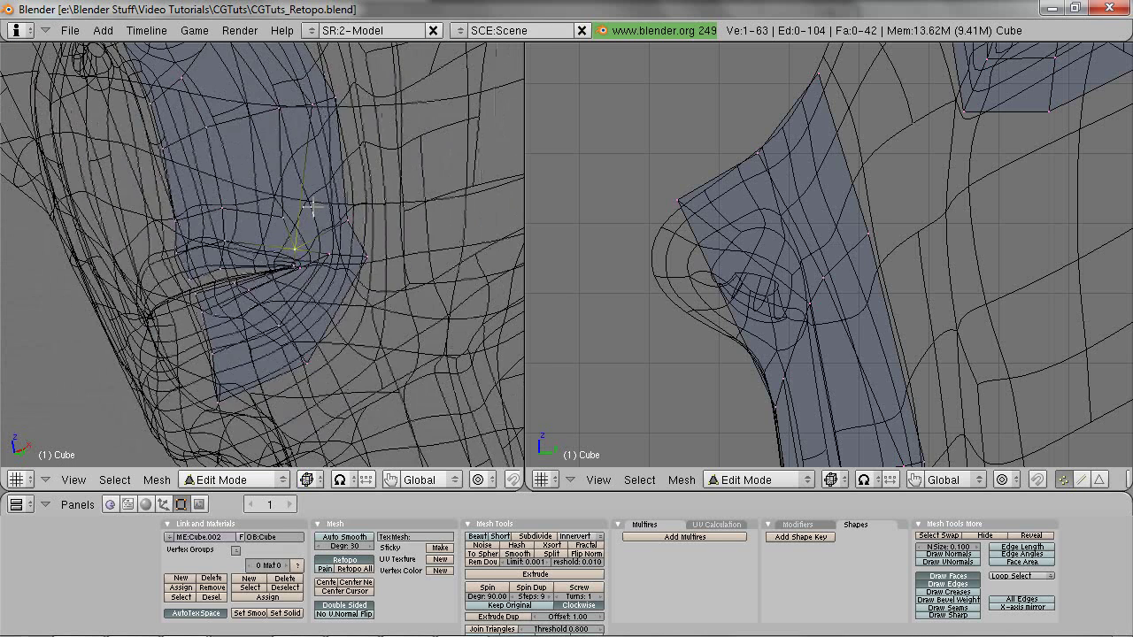
# Step: Rip the merged vertex above the mouth corner apart from the outer fold strip and place the separated vertices
pyautogui.keyDown('shift'); pyautogui.moveTo(319, 226); pyautogui.dragTo(300, 257, button='middle'); pyautogui.keyUp('shift')
pyautogui.rightClick(202, 240)
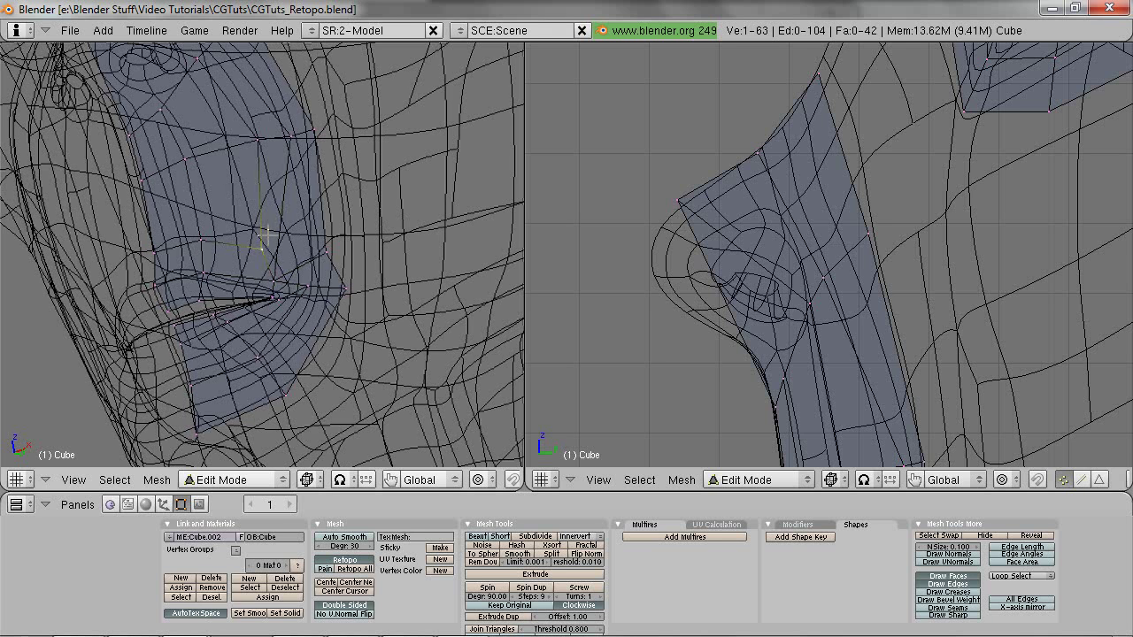
pyautogui.keyDown('shift'); pyautogui.moveTo(279, 205); pyautogui.dragTo(267, 279, button='middle'); pyautogui.keyUp('shift')
pyautogui.press('a')
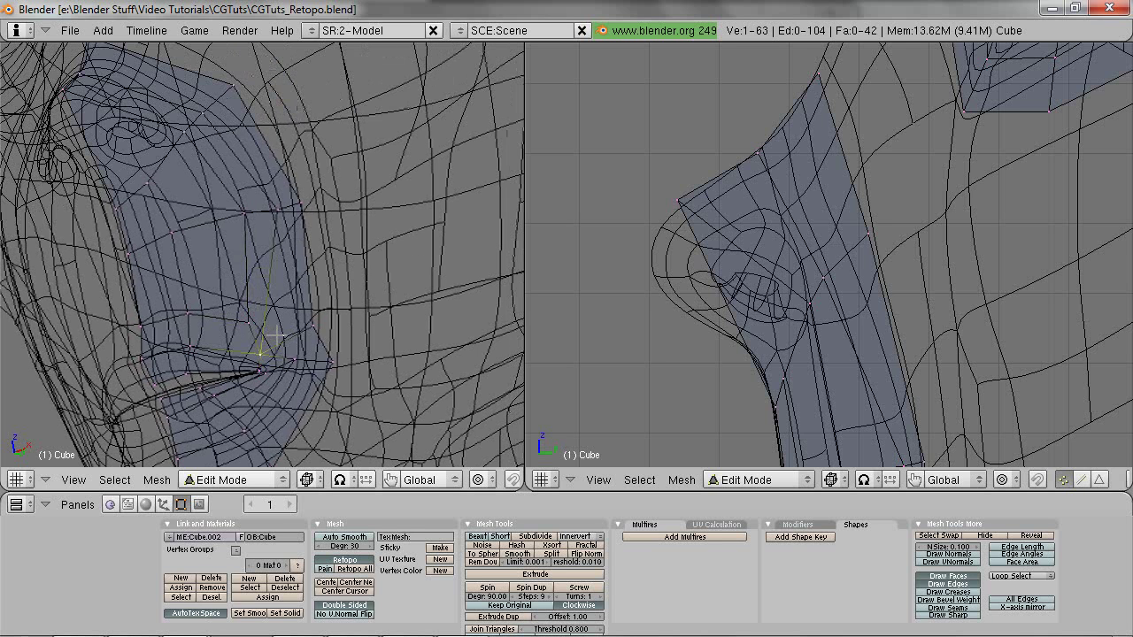
pyautogui.press('e')
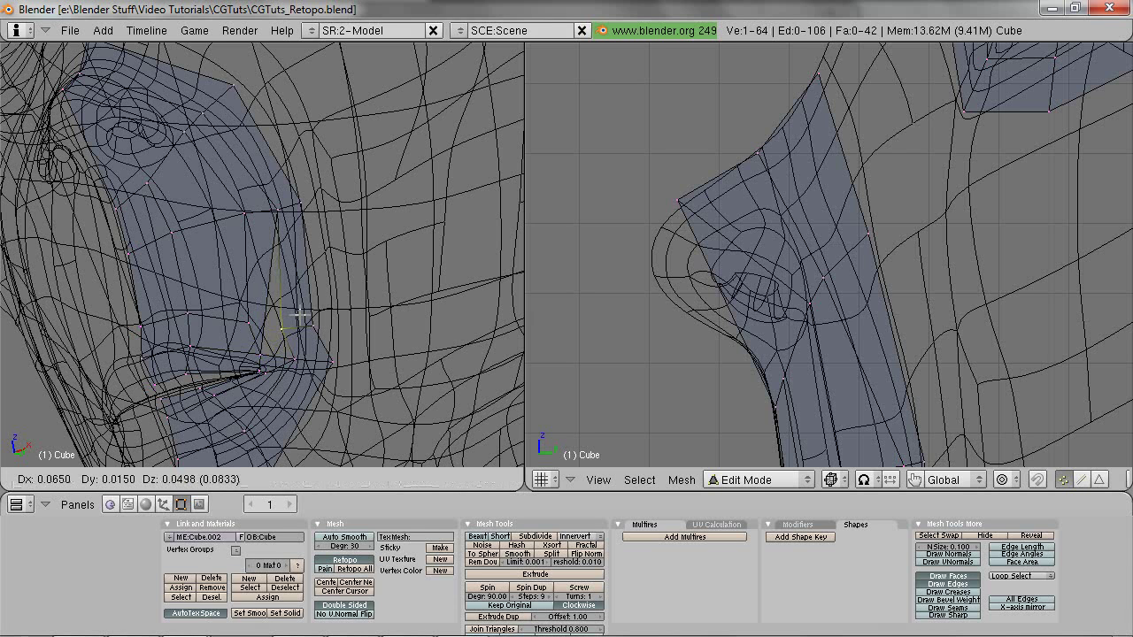
pyautogui.click(301, 315)
pyautogui.press('g')
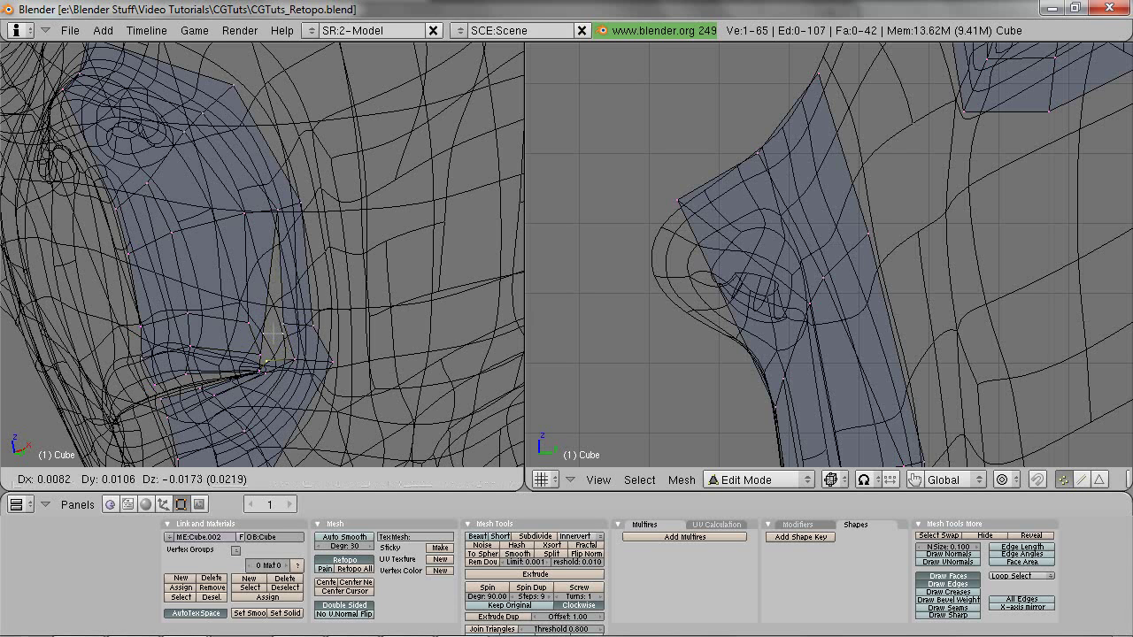
pyautogui.click(273, 339)
# Step: Delete the muzzle face on the inner side of the ripped gap
pyautogui.keyDown('shift'); pyautogui.rightClick(251, 324); pyautogui.keyUp('shift')
pyautogui.keyDown('shift'); pyautogui.rightClick(246, 215); pyautogui.keyUp('shift')
pyautogui.keyDown('shift'); pyautogui.rightClick(283, 212); pyautogui.keyUp('shift')
pyautogui.press('x')
pyautogui.click(286, 284)
# Step: Fill the opened column between the muzzle and the outer fold strip with quads down toward the mouth corner
pyautogui.keyDown('shift'); pyautogui.rightClick(259, 343); pyautogui.keyUp('shift')
pyautogui.scroll(3, 266, 336)
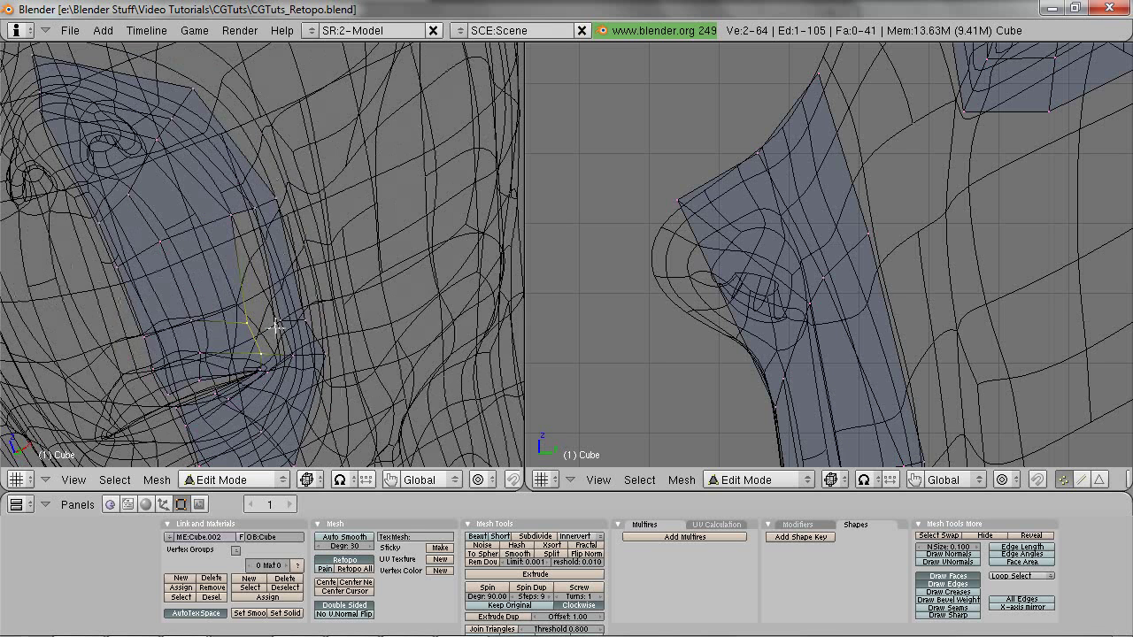
pyautogui.keyDown('shift'); pyautogui.rightClick(292, 369); pyautogui.keyUp('shift')
pyautogui.press('f')
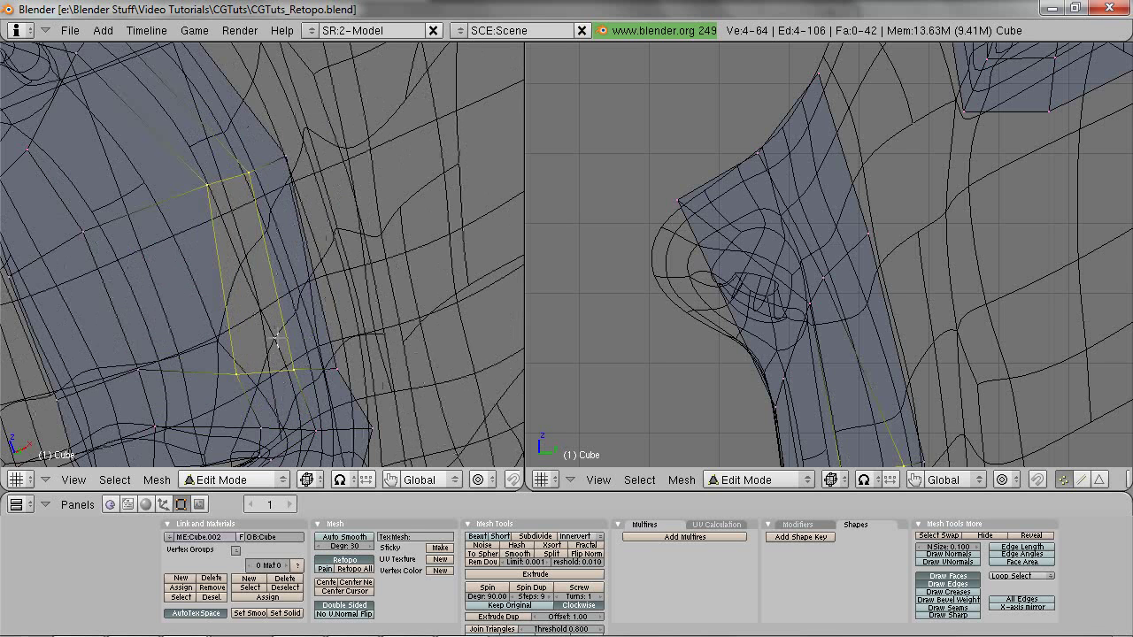
pyautogui.press('z')
pyautogui.press('z')
pyautogui.scroll(-3, 279, 303)
pyautogui.moveTo(279, 303); pyautogui.dragTo(399, 256, button='middle')
pyautogui.scroll(-2, 880, 318)
pyautogui.keyDown('shift'); pyautogui.moveTo(844, 285); pyautogui.dragTo(773, 372, button='middle'); pyautogui.keyUp('shift')
pyautogui.press('a')
# Step: Extrude the outer lower edge of the eye ring down across the cheek as a strip of two faces
pyautogui.scroll(-2, 279, 188)
pyautogui.moveTo(277, 188); pyautogui.dragTo(304, 233, button='middle')
pyautogui.press('z')
pyautogui.press('z')
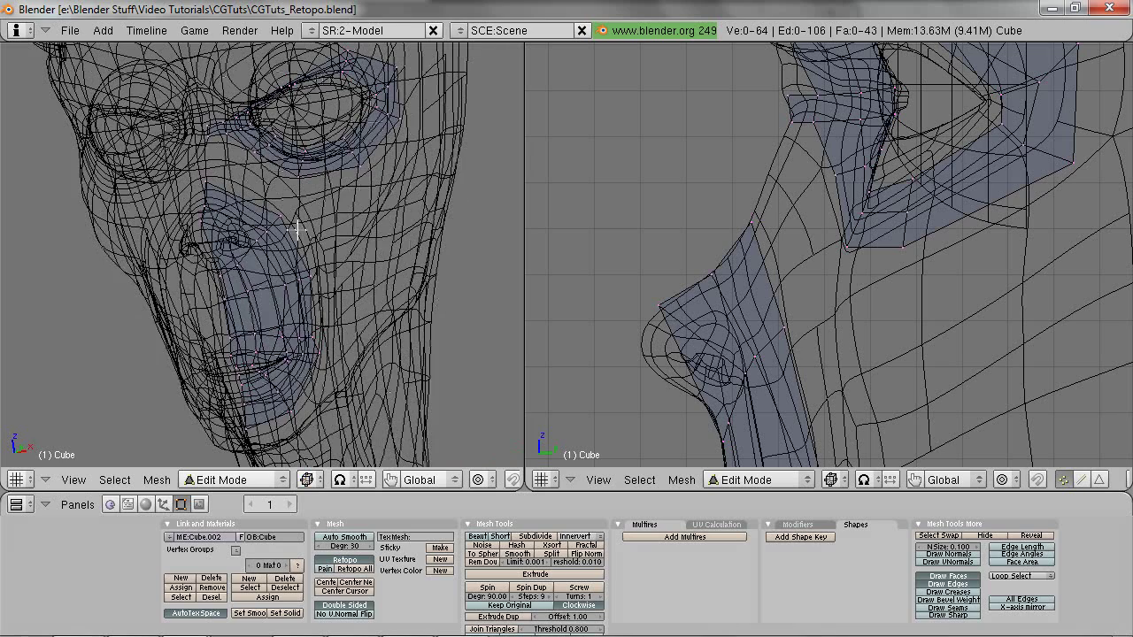
pyautogui.hotkey('ctrl', 'r')
pyautogui.press('Escape')
pyautogui.press('z')
pyautogui.moveTo(227, 215)
pyautogui.mouseDown(button='middle')
pyautogui.moveTo(367, 291)
pyautogui.moveTo(317, 290)
pyautogui.moveTo(301, 315)
pyautogui.mouseUp(button='middle')
pyautogui.scroll(1, 317, 291)
pyautogui.press('z')
pyautogui.rightClick(350, 202)
pyautogui.keyDown('shift'); pyautogui.rightClick(425, 171); pyautogui.keyUp('shift')
pyautogui.press('z')
pyautogui.moveTo(414, 230)
pyautogui.keyDown('shift'); pyautogui.mouseDown(button='middle')
pyautogui.moveTo(316, 278)
pyautogui.moveTo(293, 278)
pyautogui.moveTo(301, 261)
pyautogui.mouseUp(button='middle'); pyautogui.keyUp('shift')
pyautogui.scroll(-2, 316, 278)
pyautogui.press('z')
pyautogui.press('z')
pyautogui.keyDown('ctrl'); pyautogui.click(311, 258); pyautogui.keyUp('ctrl')
pyautogui.keyDown('ctrl'); pyautogui.click(323, 297); pyautogui.keyUp('ctrl')
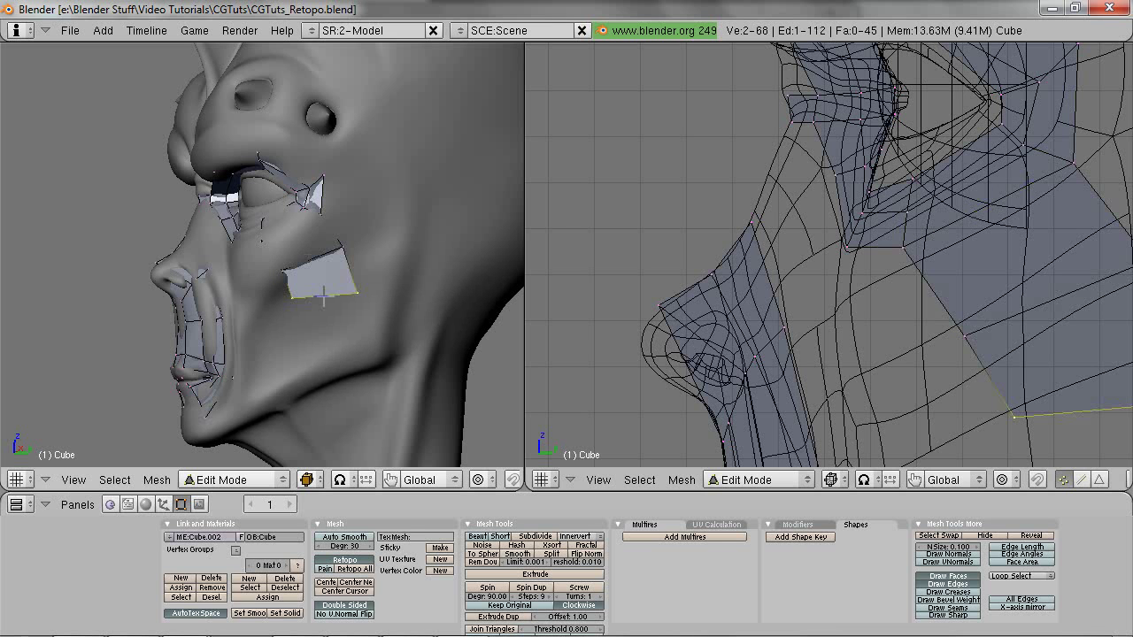
# Step: Extend the cheek strip down over the angle of the jaw and onto the side of the neck
pyautogui.keyDown('ctrl'); pyautogui.click(339, 339); pyautogui.keyUp('ctrl')
pyautogui.keyDown('ctrl'); pyautogui.click(352, 371); pyautogui.keyUp('ctrl')
pyautogui.moveTo(352, 371); pyautogui.dragTo(372, 292, button='middle')
pyautogui.scroll(-1, 924, 343)
pyautogui.keyDown('shift'); pyautogui.moveTo(924, 343); pyautogui.dragTo(650, 214, button='middle'); pyautogui.keyUp('shift')
pyautogui.press('z')
pyautogui.moveTo(764, 265)
pyautogui.keyDown('ctrl'); pyautogui.mouseDown(button='middle')
pyautogui.moveTo(764, 316)
pyautogui.moveTo(773, 287)
pyautogui.mouseUp(button='middle'); pyautogui.keyUp('ctrl')
pyautogui.press('z')
pyautogui.keyDown('ctrl'); pyautogui.click(796, 301); pyautogui.keyUp('ctrl')
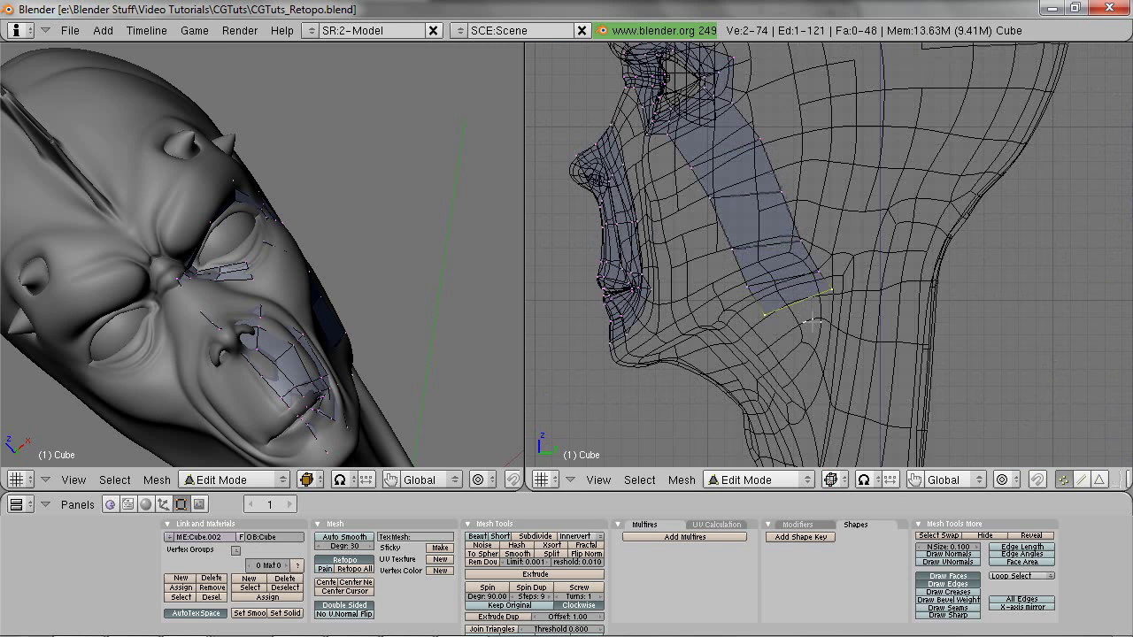
pyautogui.press('z')
pyautogui.hotkey('ctrl', 'z')
pyautogui.keyDown('ctrl'); pyautogui.click(798, 302); pyautogui.keyUp('ctrl')
pyautogui.keyDown('ctrl'); pyautogui.click(837, 344); pyautogui.keyUp('ctrl')
# Step: Rotate the strip's end edge under the jaw so that it faces the back of the neck
pyautogui.press('z')
pyautogui.press('r')
pyautogui.rightClick(890, 350)
pyautogui.press('z')
pyautogui.press('r')
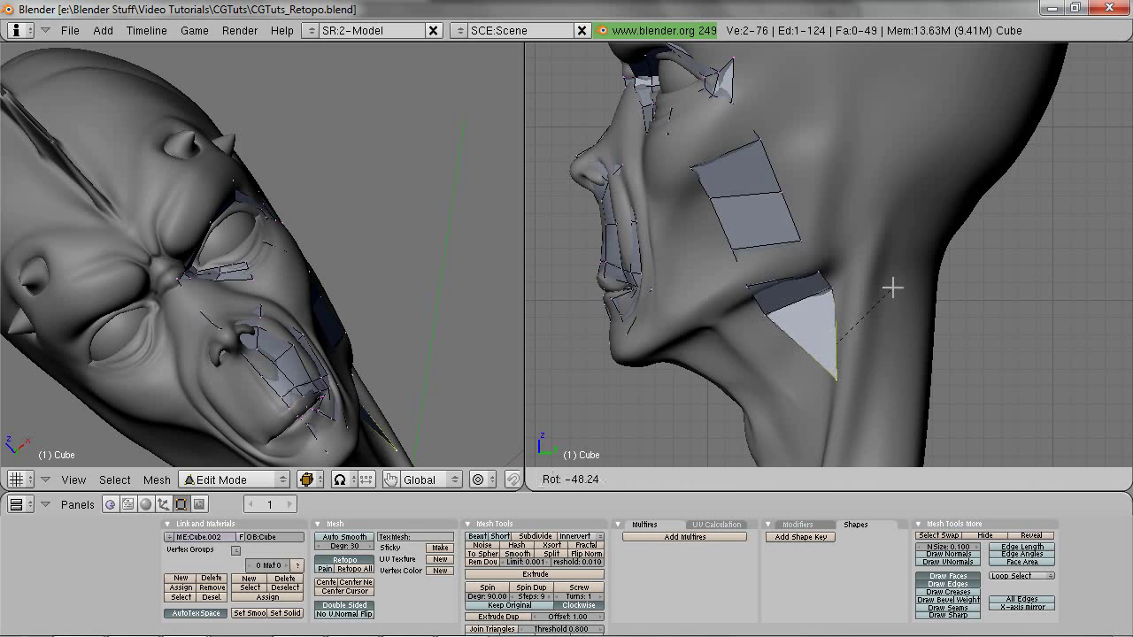
pyautogui.click(868, 347)
# Step: Add another face across the side of the neck and rotate its end edge to follow the sculpt
pyautogui.keyDown('ctrl'); pyautogui.click(872, 349); pyautogui.keyUp('ctrl')
pyautogui.keyDown('shift'); pyautogui.moveTo(857, 373); pyautogui.dragTo(767, 296, button='middle'); pyautogui.keyUp('shift')
pyautogui.press('z')
pyautogui.press('r')
pyautogui.click(789, 369)
# Step: Extend the neck strip around to the back of the neck
pyautogui.moveTo(462, 310); pyautogui.dragTo(283, 239, button='middle')
pyautogui.press('z')
pyautogui.press('z')
pyautogui.moveTo(873, 244); pyautogui.dragTo(842, 268, button='middle')
pyautogui.keyDown('ctrl'); pyautogui.click(875, 269); pyautogui.keyUp('ctrl')
pyautogui.moveTo(875, 269); pyautogui.dragTo(959, 254, button='middle')
pyautogui.press('z')
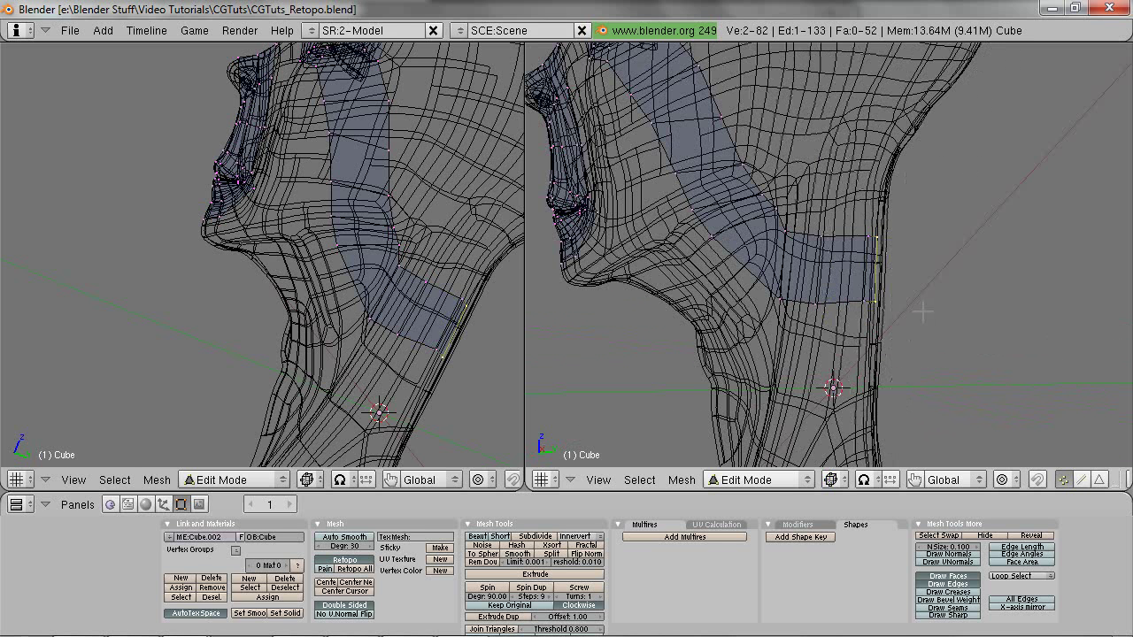
# Step: Extrude the neck strip's lower edge downward to start a second row of neck faces
pyautogui.keyDown('shift'); pyautogui.rightClick(818, 304); pyautogui.keyUp('shift')
pyautogui.keyDown('shift'); pyautogui.moveTo(824, 309); pyautogui.dragTo(814, 182, button='middle'); pyautogui.keyUp('shift')
pyautogui.press('z')
pyautogui.moveTo(855, 232)
pyautogui.mouseDown(button='middle')
pyautogui.moveTo(799, 272)
pyautogui.moveTo(863, 268)
pyautogui.moveTo(913, 200)
pyautogui.moveTo(898, 248)
pyautogui.moveTo(790, 266)
pyautogui.moveTo(814, 236)
pyautogui.moveTo(891, 256)
pyautogui.moveTo(1004, 245)
pyautogui.moveTo(929, 283)
pyautogui.moveTo(930, 361)
pyautogui.moveTo(755, 219)
pyautogui.mouseUp(button='middle')
pyautogui.keyDown('ctrl'); pyautogui.click(831, 265); pyautogui.keyUp('ctrl')
pyautogui.press('z')
pyautogui.press('z')
# Step: Adjust the position of a lower corner vertex of the new neck faces
pyautogui.press('z')
pyautogui.rightClick(822, 295)
pyautogui.press('z')
pyautogui.press('g')
pyautogui.click(802, 288)
pyautogui.press('z')
pyautogui.press('z')
# Step: Extrude the outer brow edge of the eye ring up the forehead beside the horn as two faces
pyautogui.scroll(3, 739, 223)
pyautogui.keyDown('shift'); pyautogui.moveTo(671, 124); pyautogui.dragTo(734, 194, button='middle'); pyautogui.keyUp('shift')
pyautogui.press('z')
pyautogui.keyDown('shift'); pyautogui.rightClick(774, 217); pyautogui.keyUp('shift')
pyautogui.press('z')
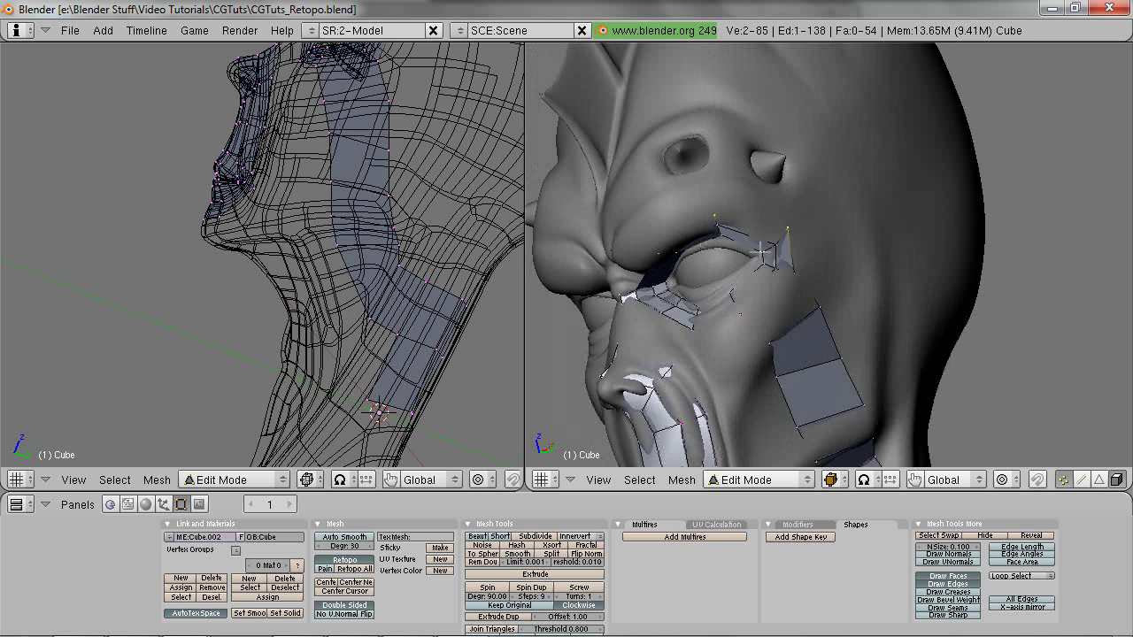
pyautogui.keyDown('ctrl'); pyautogui.click(759, 193); pyautogui.keyUp('ctrl')
pyautogui.moveTo(825, 220); pyautogui.dragTo(795, 241, button='middle')
pyautogui.keyDown('ctrl'); pyautogui.click(779, 130); pyautogui.keyUp('ctrl')
# Step: Rotate the top edge of the forehead strip to follow the sculpt
pyautogui.keyDown('shift'); pyautogui.moveTo(899, 153); pyautogui.dragTo(885, 234, button='middle'); pyautogui.keyUp('shift')
pyautogui.press('z')
pyautogui.press('z')
pyautogui.press('r')
pyautogui.click(861, 299)
pyautogui.press('z')
pyautogui.keyDown('shift'); pyautogui.moveTo(743, 237); pyautogui.dragTo(699, 252, button='middle'); pyautogui.keyUp('shift')
pyautogui.press('a')
# Step: Delete the face covering the nostril from the low-poly nose mesh
pyautogui.rightClick(606, 382)
pyautogui.press('z')
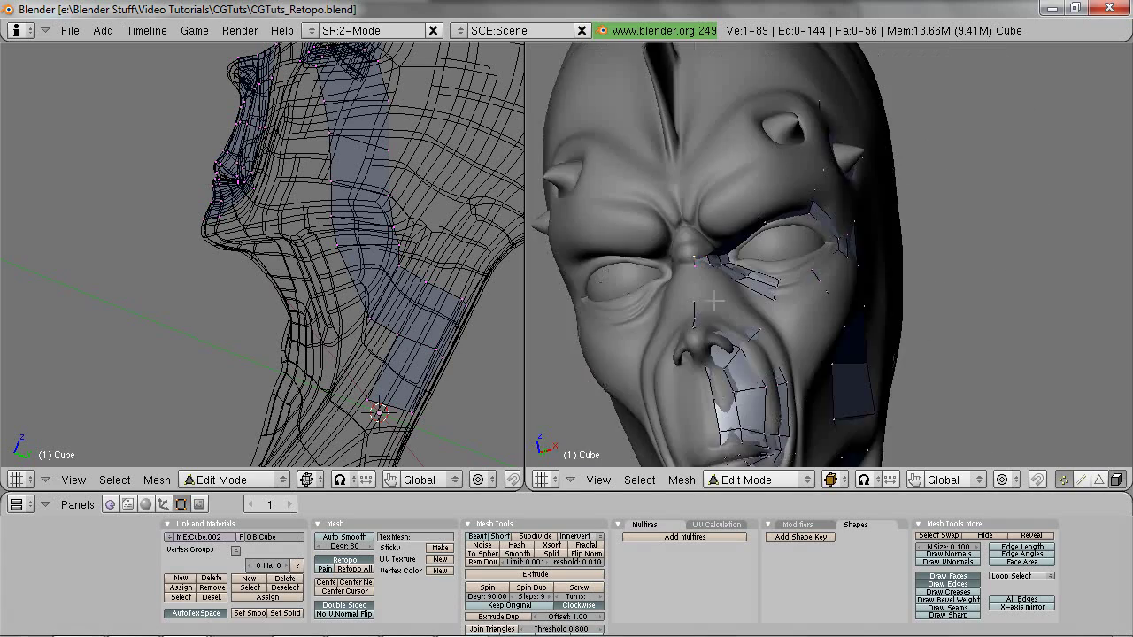
pyautogui.scroll(1, 703, 310)
pyautogui.press('z')
pyautogui.press('a')
pyautogui.scroll(1, 687, 362)
pyautogui.keyDown('shift'); pyautogui.moveTo(683, 370); pyautogui.dragTo(715, 288, button='middle'); pyautogui.keyUp('shift')
pyautogui.rightClick(696, 287)
pyautogui.keyDown('shift'); pyautogui.rightClick(722, 272); pyautogui.keyUp('shift')
pyautogui.keyDown('shift'); pyautogui.rightClick(749, 228); pyautogui.keyUp('shift')
pyautogui.keyDown('shift'); pyautogui.rightClick(751, 234); pyautogui.keyUp('shift')
pyautogui.keyDown('shift'); pyautogui.rightClick(672, 203); pyautogui.keyUp('shift')
pyautogui.press('x')
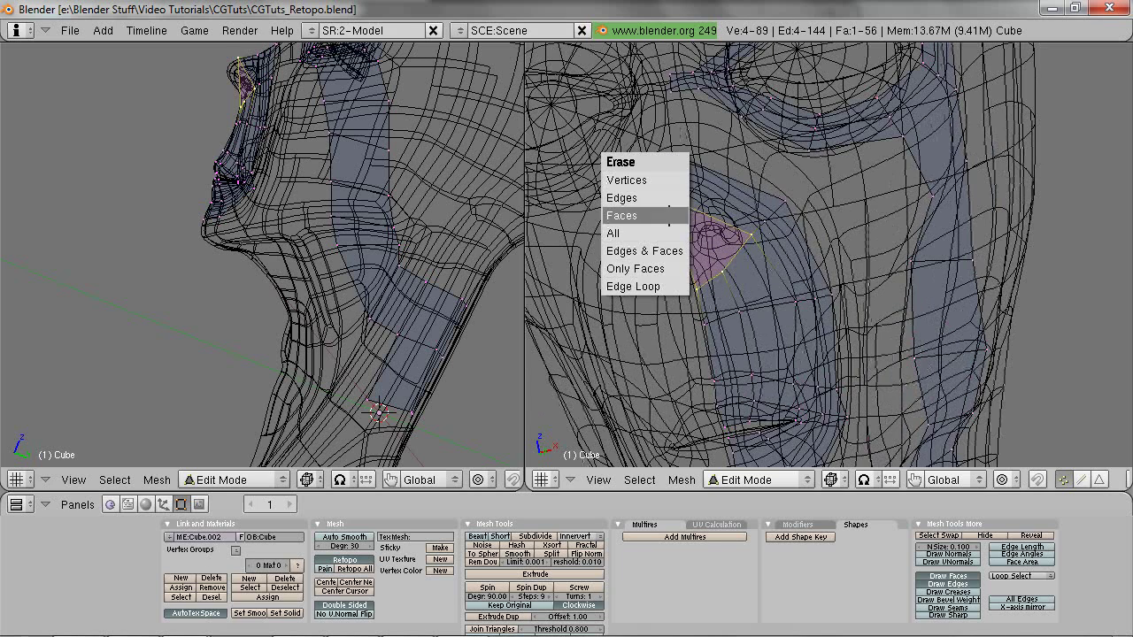
pyautogui.click(669, 215)
# Step: Add a loop cut along the two-face strip over the nose and reposition its geometry on the sculpt
pyautogui.press('z')
pyautogui.hotkey('ctrl', 'r')
pyautogui.click(726, 176)
pyautogui.click(726, 176)
pyautogui.press('g')
pyautogui.click(726, 175)
pyautogui.press('z')
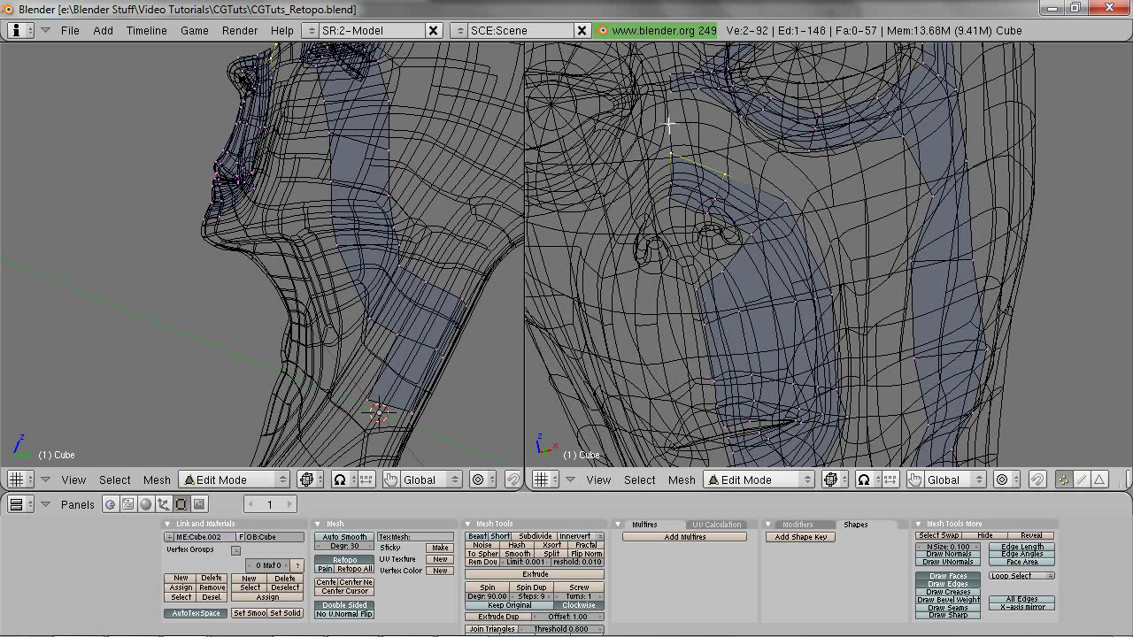
# Step: Add a second loop cut through the nose strip and move the new loop slightly downward
pyautogui.hotkey('ctrl', 'r')
pyautogui.click(713, 171)
pyautogui.click(713, 171)
pyautogui.press('z')
pyautogui.press('g')
pyautogui.click(712, 184)
pyautogui.press('z')
# Step: Fill faces joining the nose strip to the inner eye ring and closing the gap at the side of the nose
pyautogui.rightClick(697, 147)
pyautogui.press('a')
pyautogui.moveTo(756, 114); pyautogui.dragTo(704, 150, button='middle')
pyautogui.keyDown('shift'); pyautogui.rightClick(745, 108); pyautogui.keyUp('shift')
pyautogui.keyDown('shift'); pyautogui.rightClick(704, 90); pyautogui.keyUp('shift')
pyautogui.press('f')
pyautogui.press('a')
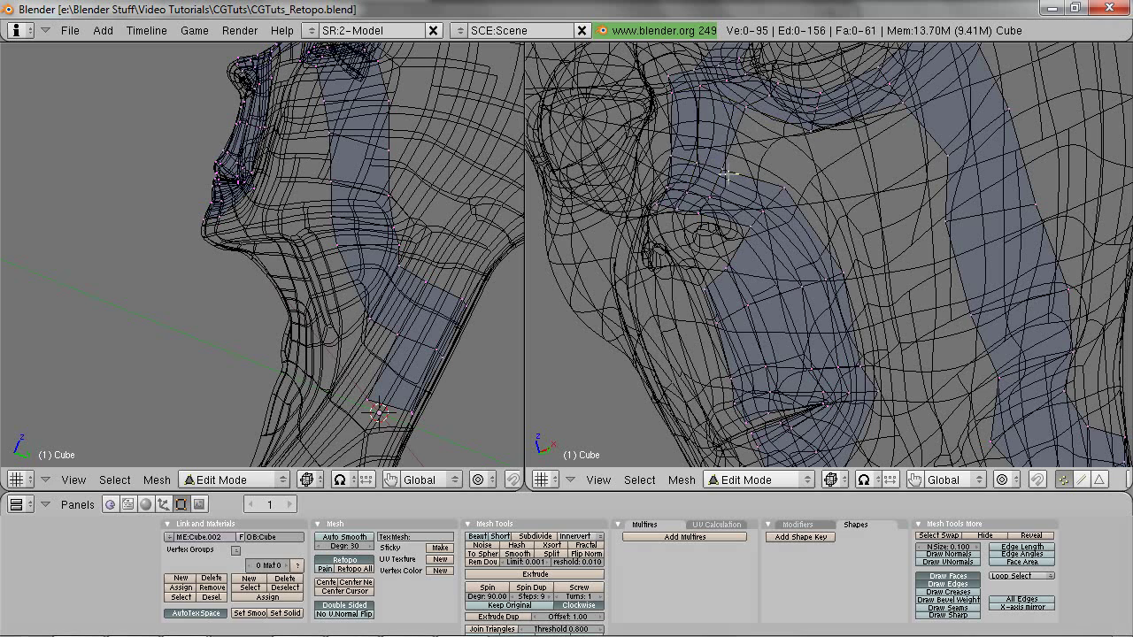
pyautogui.press('f')
# Step: Reposition vertices of the new faces at the side of the nose so they follow the sculpt
pyautogui.press('z')
pyautogui.scroll(-4, 789, 162)
pyautogui.moveTo(789, 163)
pyautogui.mouseDown(button='middle')
pyautogui.moveTo(851, 224)
pyautogui.moveTo(807, 221)
pyautogui.mouseUp(button='middle')
pyautogui.press('a')
pyautogui.press('z')
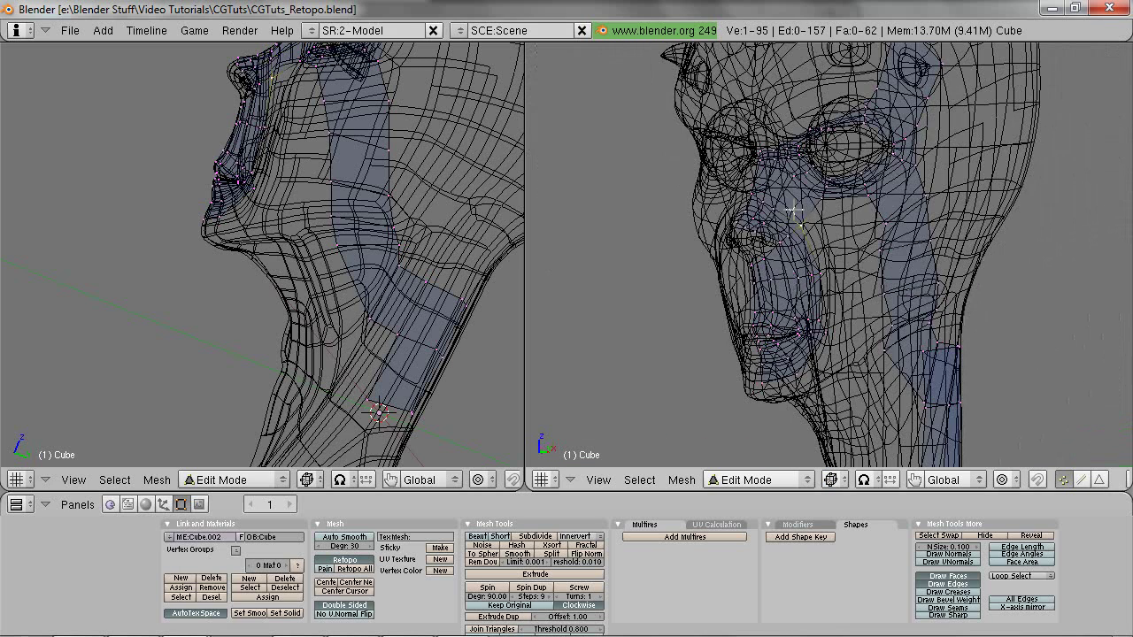
pyautogui.press('z')
pyautogui.moveTo(886, 259); pyautogui.dragTo(765, 177, button='middle')
pyautogui.press('g')
pyautogui.click(862, 242)
pyautogui.press('z')
pyautogui.press('z')
pyautogui.rightClick(763, 180)
pyautogui.press('g')
pyautogui.click(764, 175)
# Step: Move the centreline vertex above the nose tip down onto the tip
pyautogui.moveTo(860, 248)
pyautogui.mouseDown(button='middle')
pyautogui.moveTo(767, 327)
pyautogui.moveTo(760, 259)
pyautogui.moveTo(878, 195)
pyautogui.moveTo(857, 213)
pyautogui.moveTo(860, 309)
pyautogui.mouseUp(button='middle')
pyautogui.press('z')
pyautogui.scroll(5, 841, 232)
pyautogui.press('a')
pyautogui.press('z')
pyautogui.rightClick(839, 299)
pyautogui.press('z')
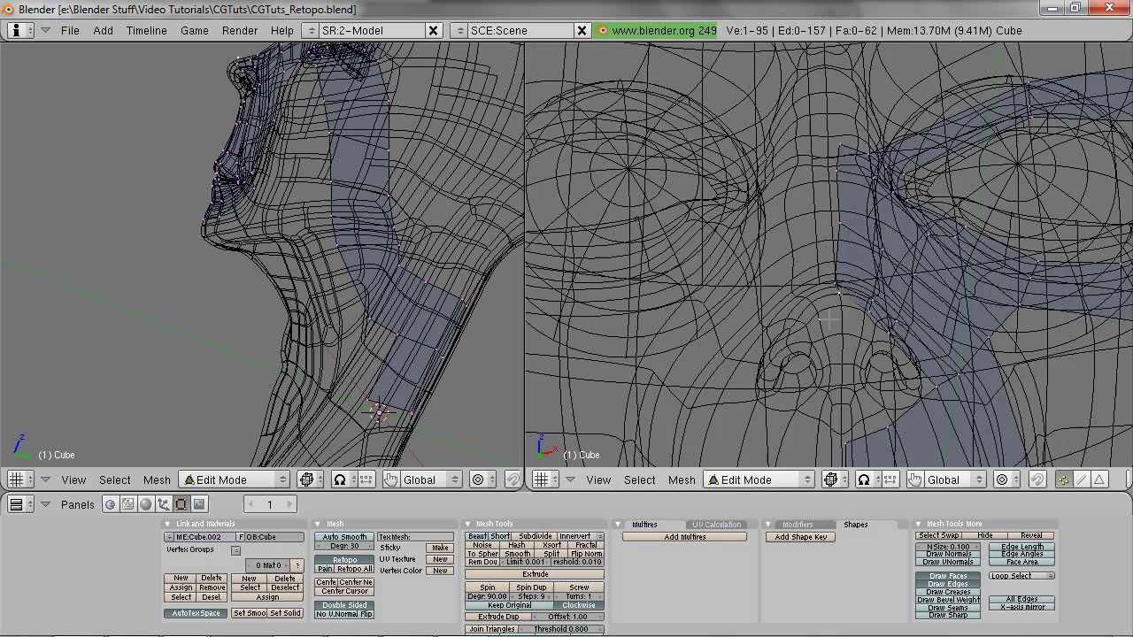
pyautogui.press('z')
pyautogui.press('g')
pyautogui.click(831, 362)
# Step: Extrude the nose tip edge under the nose as two faces and connect them to the upper lip with a third face
pyautogui.moveTo(834, 354); pyautogui.dragTo(802, 222, button='middle')
pyautogui.press('z')
pyautogui.keyDown('shift'); pyautogui.rightClick(909, 195); pyautogui.keyUp('shift')
pyautogui.press('z')
pyautogui.moveTo(797, 270); pyautogui.dragTo(846, 205, button='middle')
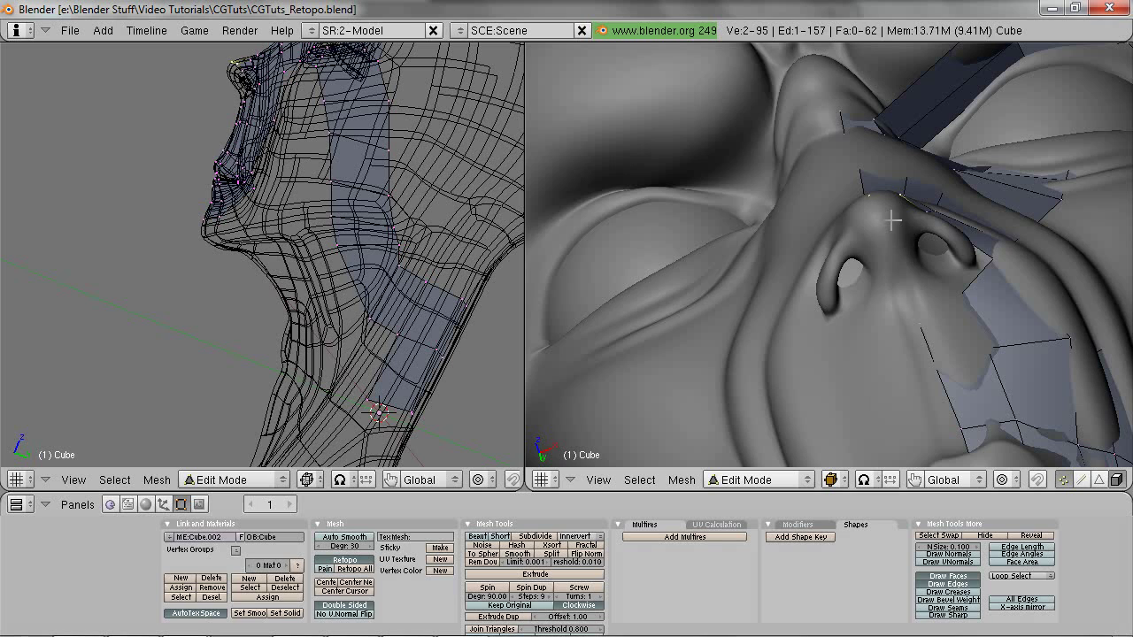
pyautogui.keyDown('ctrl'); pyautogui.click(903, 279); pyautogui.keyUp('ctrl')
pyautogui.press('z')
pyautogui.moveTo(901, 324)
pyautogui.mouseDown(button='middle')
pyautogui.moveTo(897, 377)
pyautogui.moveTo(904, 317)
pyautogui.mouseUp(button='middle')
pyautogui.press('z')
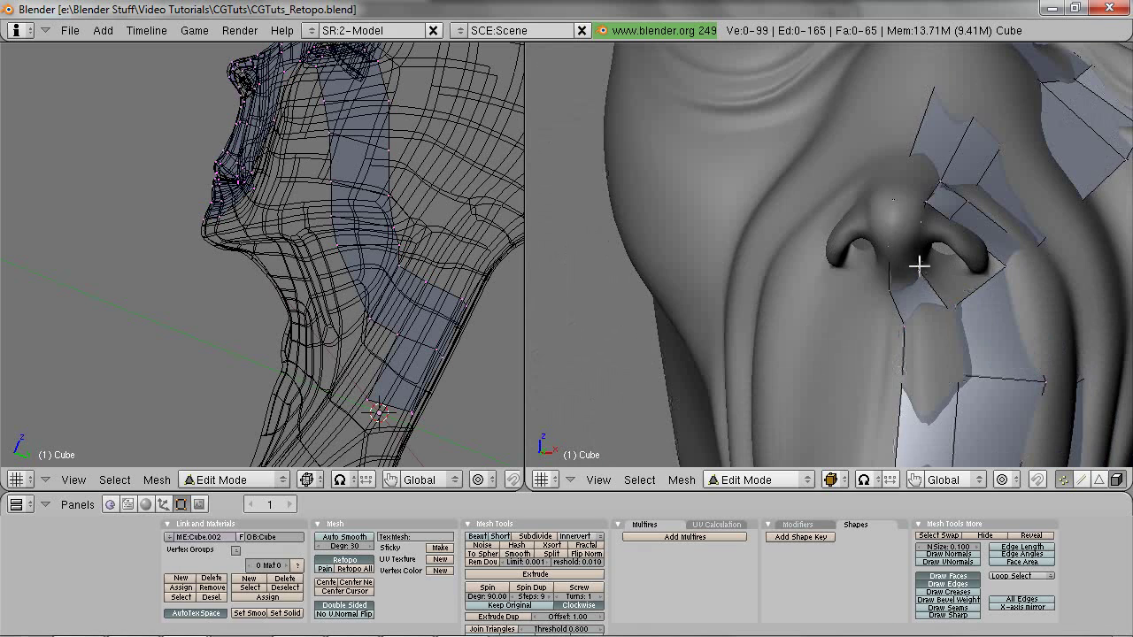
# Step: Move the edge between the nostrils lower on the underside of the nose
pyautogui.moveTo(924, 244); pyautogui.dragTo(915, 270, button='middle')
pyautogui.press('g')
pyautogui.click(912, 278)
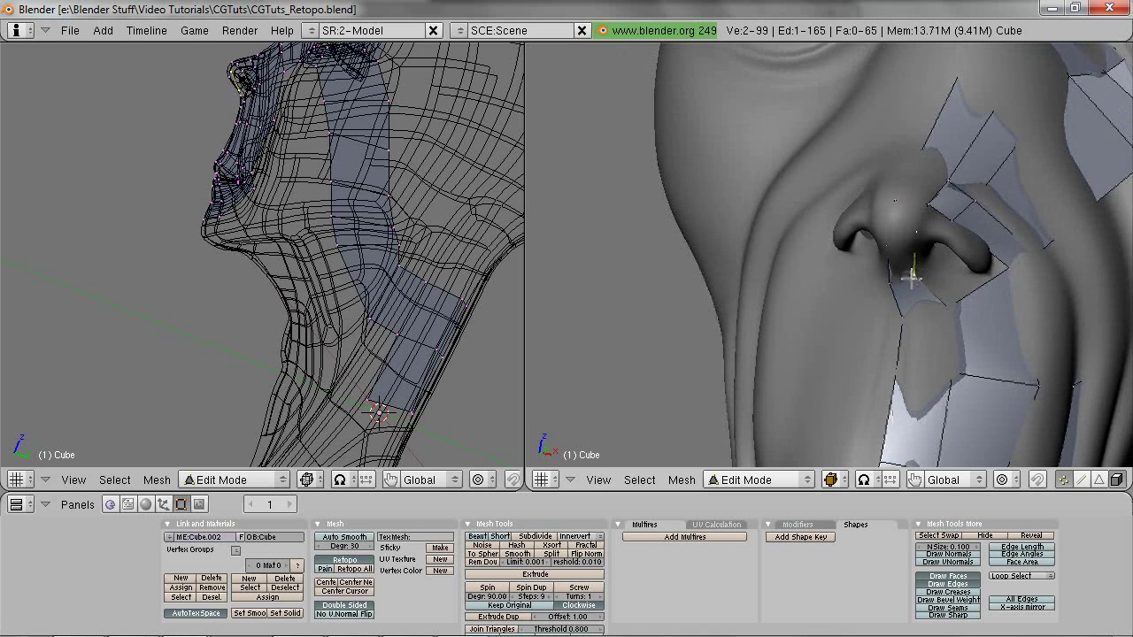
pyautogui.press('z')
pyautogui.press('z')
pyautogui.moveTo(916, 311); pyautogui.dragTo(919, 270, button='middle')
pyautogui.scroll(-1, 919, 270)
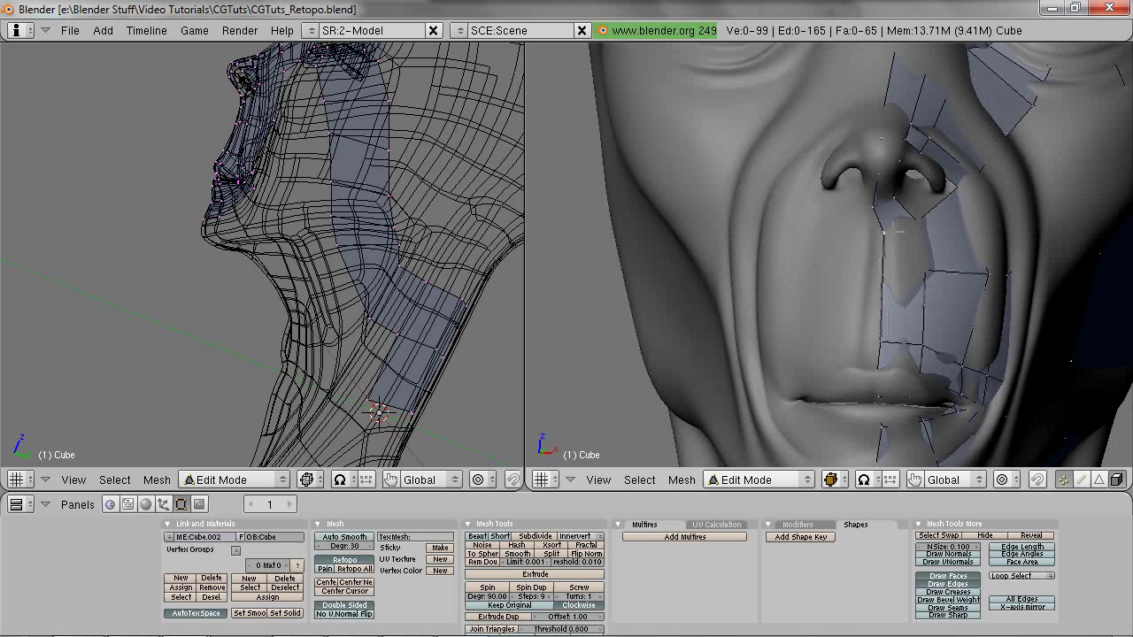
# Step: Reposition the innermost upper lip face and its lower vertices to follow the sculpt
pyautogui.press('g')
pyautogui.click(912, 270)
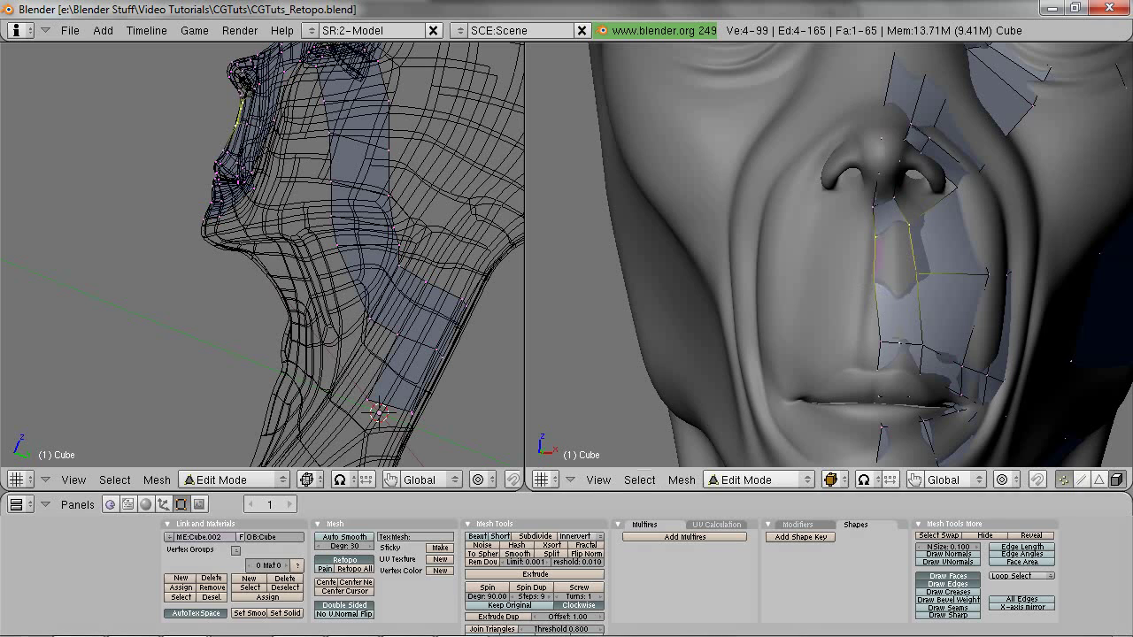
pyautogui.keyDown('shift'); pyautogui.rightClick(887, 349); pyautogui.keyUp('shift')
pyautogui.press('g')
pyautogui.click(884, 338)
# Step: Fill two faces across the nostril between the nose tip strip and the muzzle faces
pyautogui.scroll(-2, 903, 310)
pyautogui.moveTo(982, 275); pyautogui.dragTo(870, 250, button='middle')
pyautogui.press('z')
pyautogui.scroll(3, 796, 263)
pyautogui.rightClick(793, 263)
pyautogui.keyDown('shift'); pyautogui.rightClick(748, 232); pyautogui.keyUp('shift')
pyautogui.press('f')
pyautogui.press('a')
pyautogui.keyDown('shift'); pyautogui.rightClick(789, 387); pyautogui.keyUp('shift')
pyautogui.keyDown('shift'); pyautogui.rightClick(763, 350); pyautogui.keyUp('shift')
pyautogui.press('f')
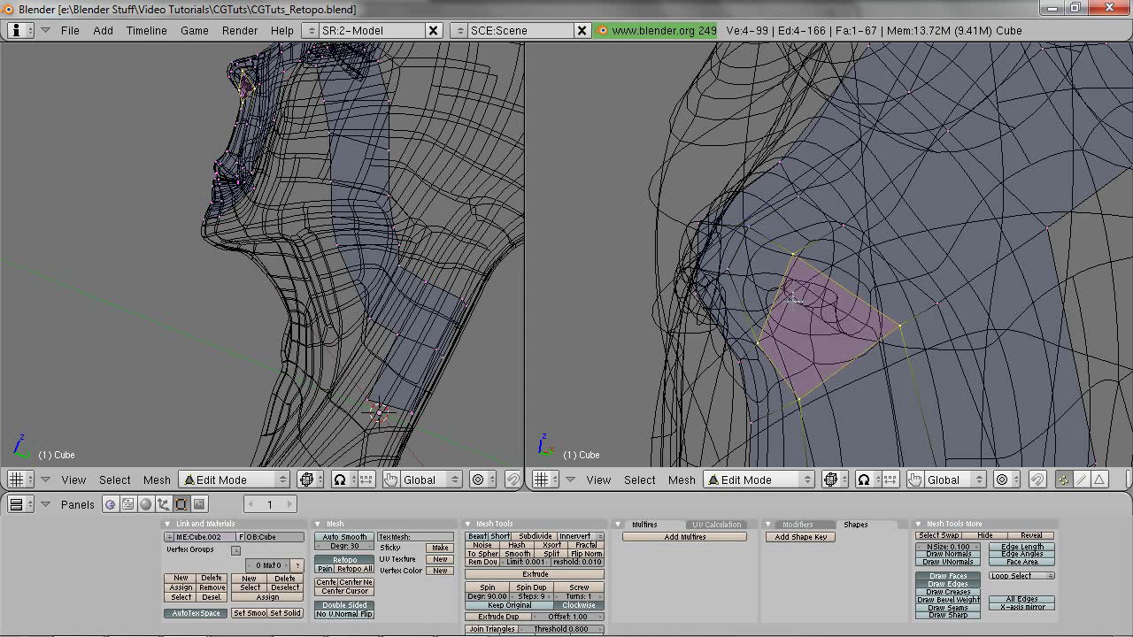
# Step: Move the shared vertex in the middle of the new nostril faces to fit the nostril
pyautogui.press('z')
pyautogui.rightClick(795, 249)
pyautogui.moveTo(796, 248); pyautogui.dragTo(805, 333, button='middle')
pyautogui.press('g')
pyautogui.click(726, 324)
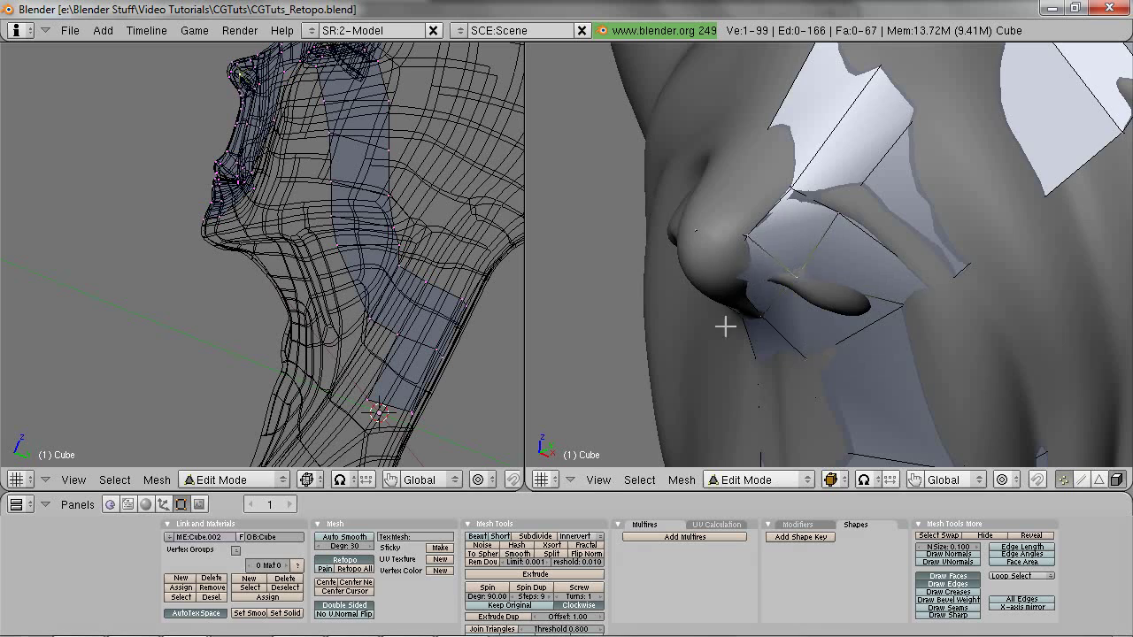
# Step: Move the vertices beside the nose tip onto the sculpt and check the mesh in Object Mode
pyautogui.press('z')
pyautogui.keyDown('shift'); pyautogui.rightClick(793, 229); pyautogui.keyUp('shift')
pyautogui.keyDown('shift'); pyautogui.rightClick(764, 232); pyautogui.keyUp('shift')
pyautogui.press('z')
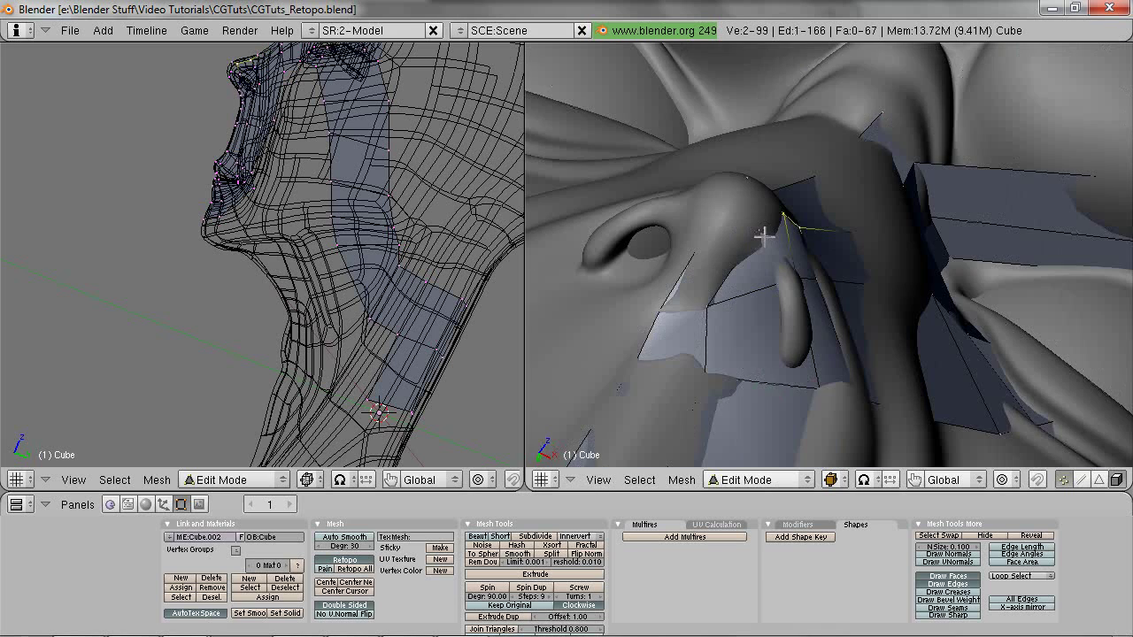
pyautogui.press('g')
pyautogui.moveTo(772, 244); pyautogui.dragTo(828, 328, button='middle')
pyautogui.click(793, 259)
pyautogui.press('Tab')
pyautogui.scroll(-3, 767, 309)
pyautogui.scroll(4, 562, 405)
pyautogui.press('Tab')
# Step: Reposition the vertex above the nostril on the side of the nose along the sculpted surface
pyautogui.press('z')
pyautogui.moveTo(728, 246); pyautogui.dragTo(721, 264, button='middle')
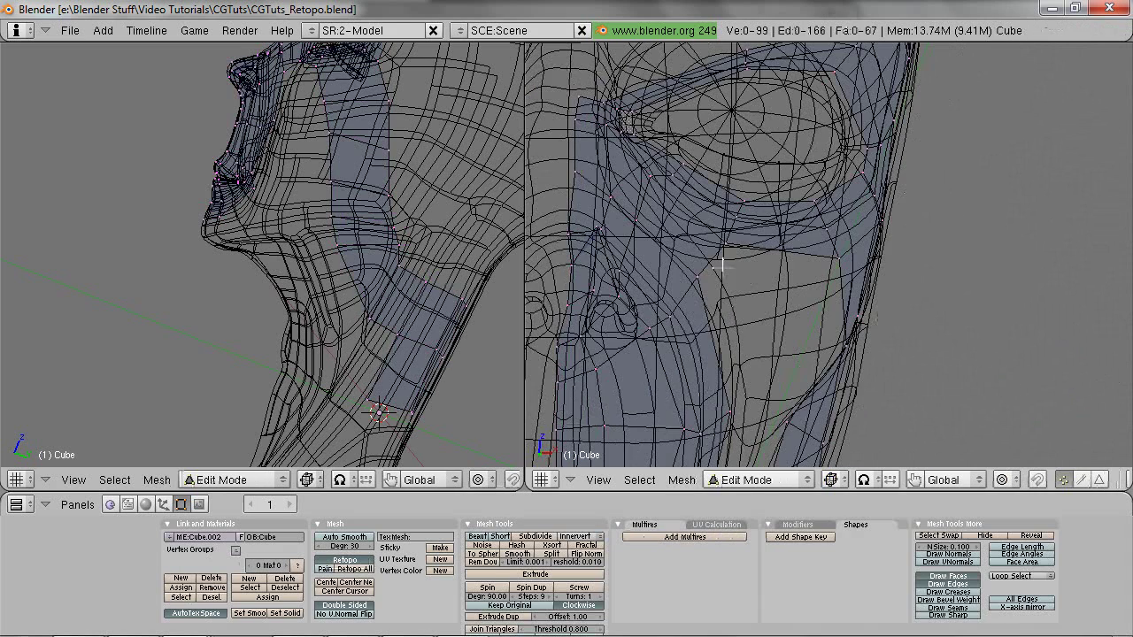
pyautogui.rightClick(599, 234)
pyautogui.press('g')
pyautogui.click(603, 259)
pyautogui.press('z')
pyautogui.press('g')
pyautogui.click(603, 296)
pyautogui.press('z')
pyautogui.moveTo(603, 296); pyautogui.dragTo(561, 301, button='middle')
pyautogui.press('z')
pyautogui.press('g')
pyautogui.click(549, 314)
pyautogui.scroll(-2, 567, 314)
pyautogui.press('z')
pyautogui.moveTo(713, 316)
pyautogui.mouseDown(button='middle')
pyautogui.moveTo(797, 324)
pyautogui.moveTo(771, 296)
pyautogui.moveTo(799, 290)
pyautogui.moveTo(802, 257)
pyautogui.moveTo(767, 252)
pyautogui.moveTo(824, 286)
pyautogui.moveTo(801, 274)
pyautogui.moveTo(794, 233)
pyautogui.mouseUp(button='middle')
pyautogui.rightClick(779, 294)
pyautogui.press('z')
pyautogui.press('z')
pyautogui.press('z')
pyautogui.keyDown('ctrl'); pyautogui.click(802, 269); pyautogui.keyUp('ctrl')
pyautogui.press('z')
pyautogui.press('x')
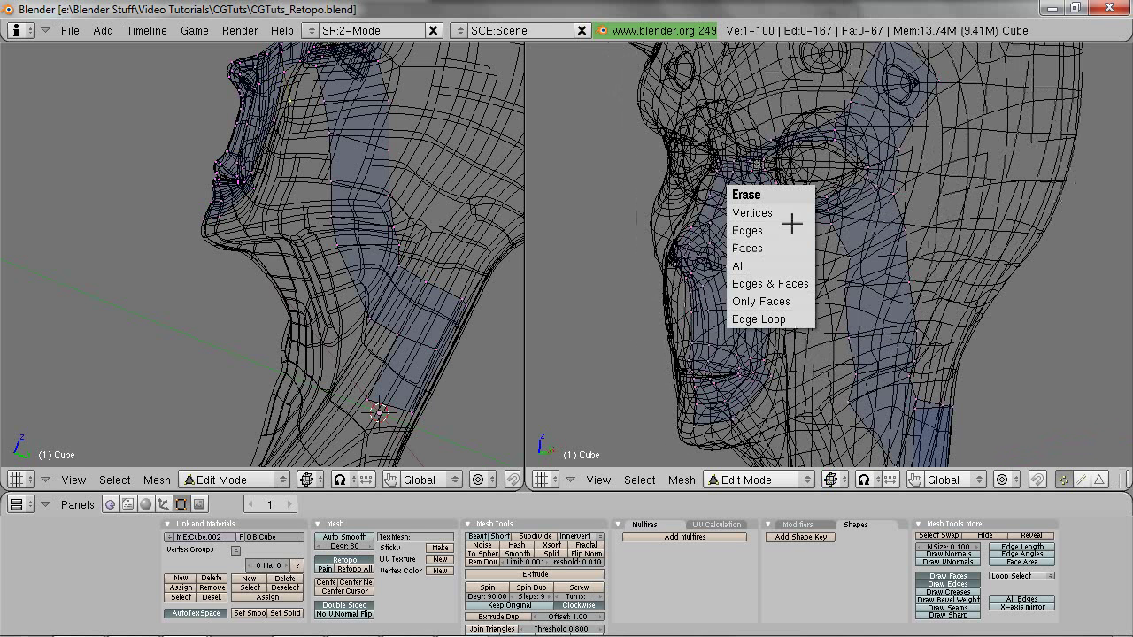
pyautogui.click(772, 213)
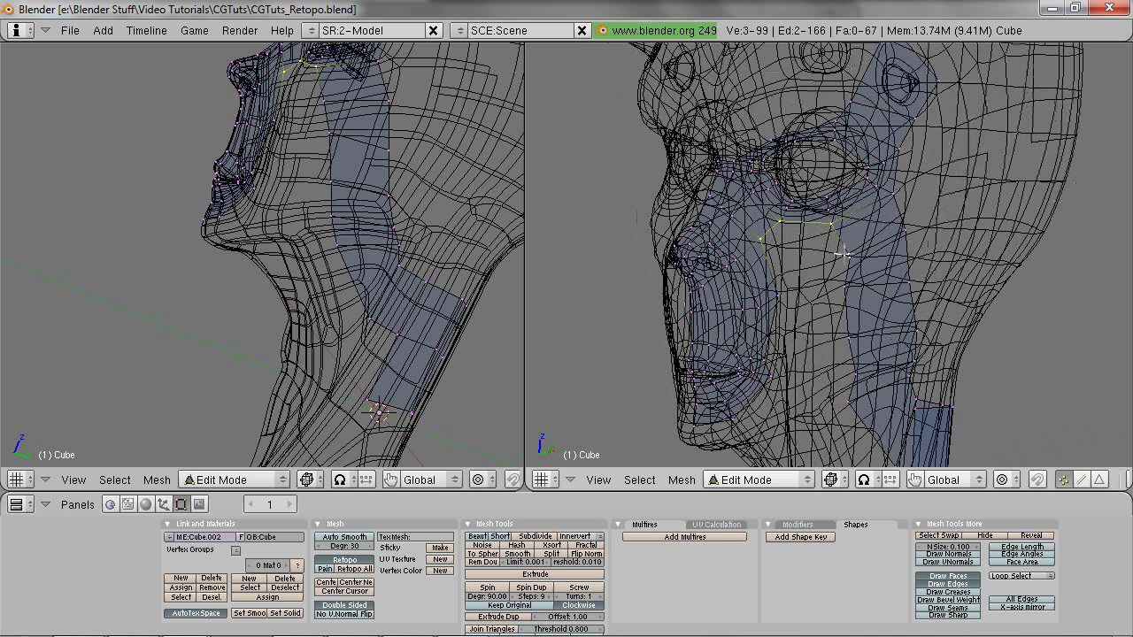
# Step: Fill a cheek face below the eye between the nose side faces and the outer cheek strip
pyautogui.press('f')
pyautogui.press('z')
pyautogui.moveTo(832, 284); pyautogui.dragTo(779, 278, button='middle')
pyautogui.press('z')
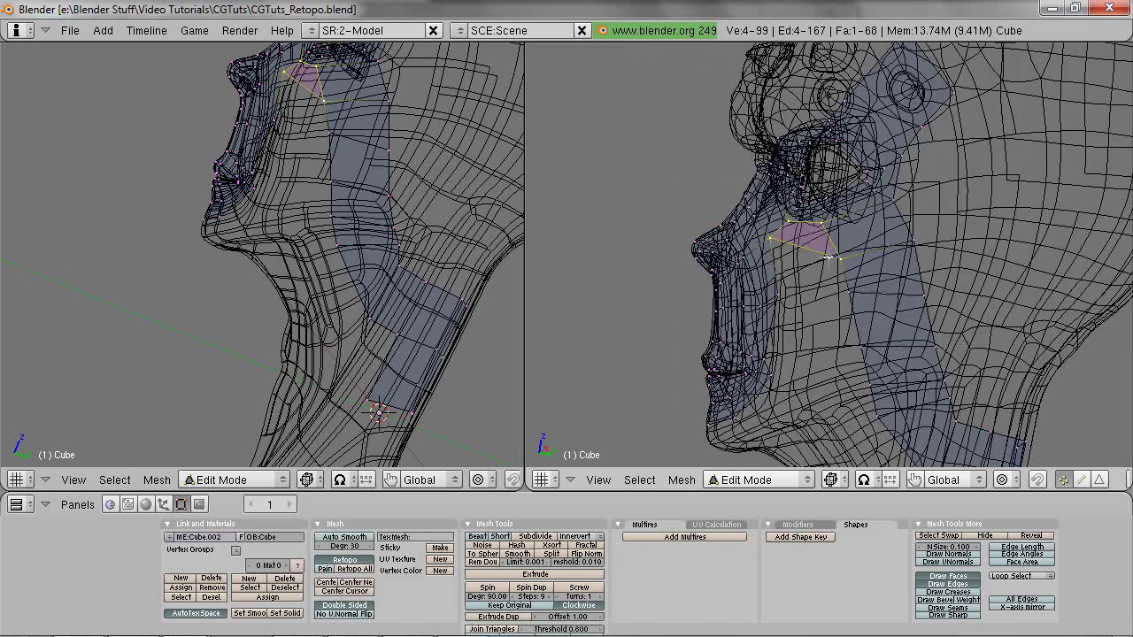
# Step: Move the new cheek face's lower outer vertex and the adjoining strip vertex along the cheek
pyautogui.rightClick(838, 257)
pyautogui.press('z')
pyautogui.keyDown('shift'); pyautogui.rightClick(852, 290); pyautogui.keyUp('shift')
pyautogui.moveTo(851, 289); pyautogui.dragTo(889, 285, button='middle')
pyautogui.press('g')
pyautogui.click(835, 294)
pyautogui.press('z')
pyautogui.moveTo(736, 317); pyautogui.dragTo(779, 288, button='middle')
pyautogui.press('z')
pyautogui.moveTo(876, 265); pyautogui.dragTo(870, 226, button='middle')
pyautogui.scroll(2, 815, 278)
pyautogui.moveTo(870, 227)
pyautogui.mouseDown(button='middle')
pyautogui.moveTo(942, 213)
pyautogui.moveTo(830, 237)
pyautogui.mouseUp(button='middle')
pyautogui.press('z')
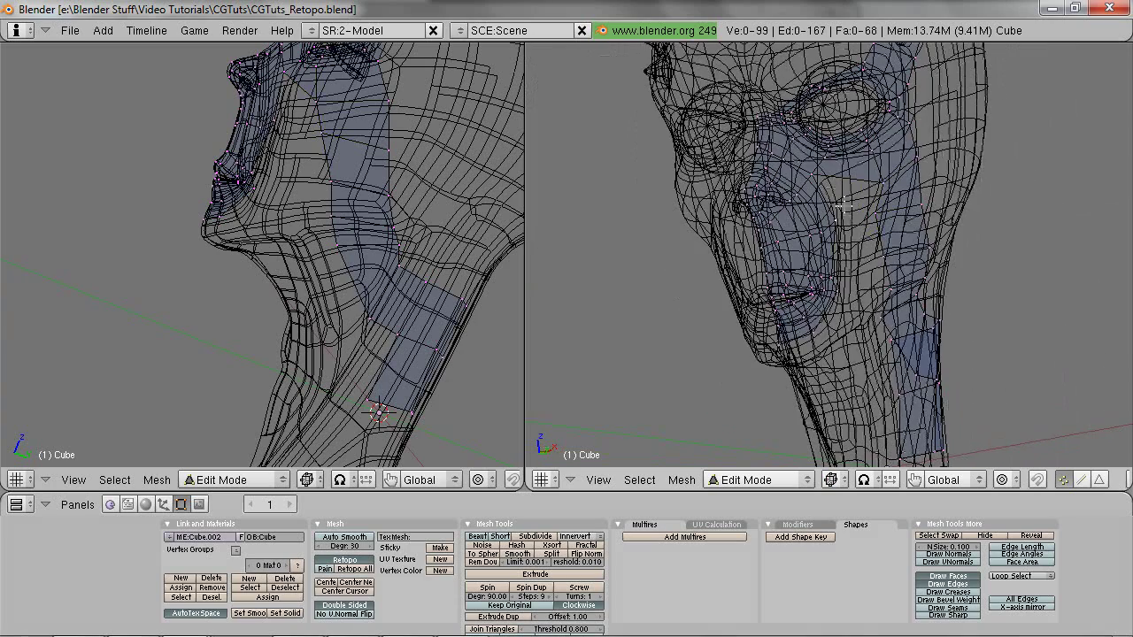
# Step: Reposition the cheek vertices below the eye and beside the nose fold along the sculpted surface
pyautogui.rightClick(822, 165)
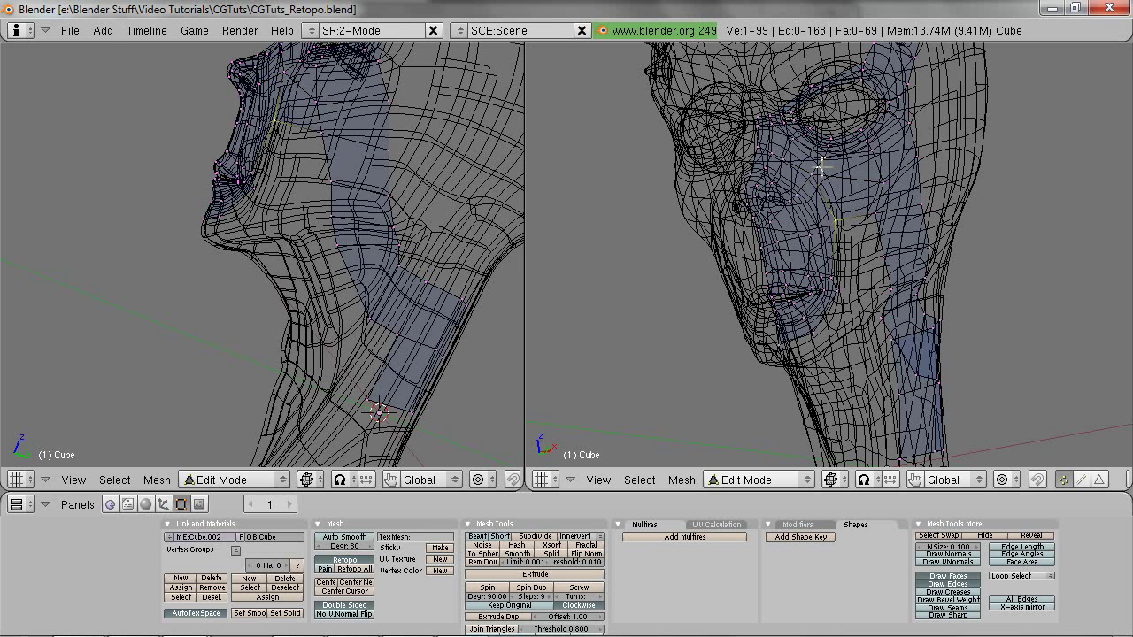
pyautogui.press('z')
pyautogui.press('g')
pyautogui.click(829, 184)
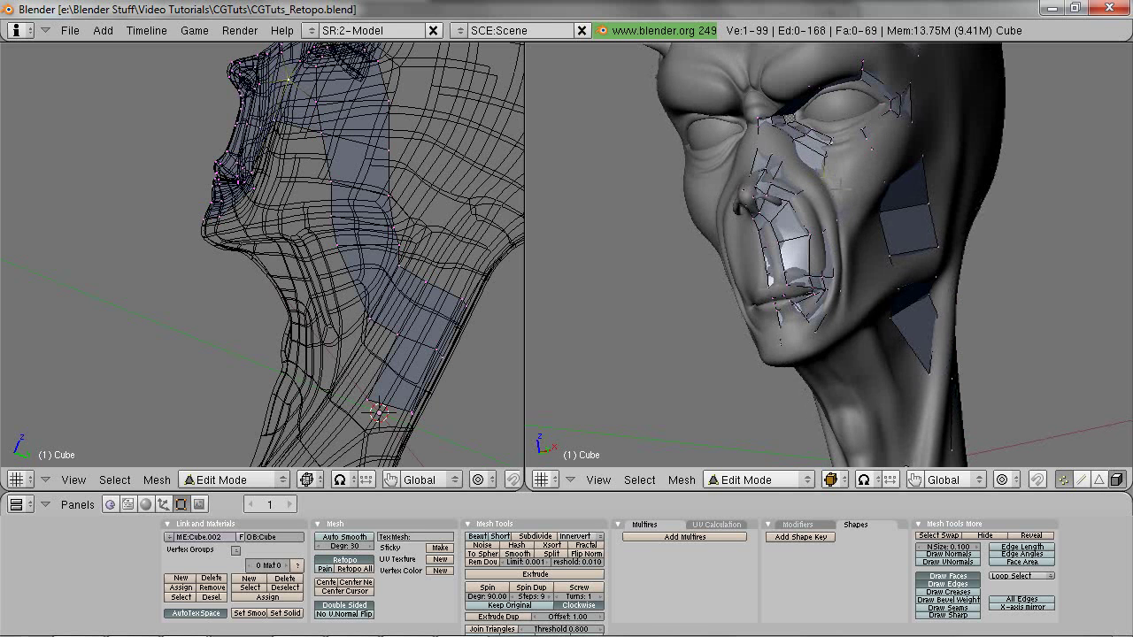
pyautogui.press('z')
pyautogui.press('g')
pyautogui.click(852, 226)
pyautogui.press('z')
pyautogui.press('g')
pyautogui.click(867, 237)
pyautogui.press('z')
pyautogui.press('g')
pyautogui.click(857, 290)
# Step: Try to add an edge loop around the corner of the lips
pyautogui.scroll(3, 844, 181)
pyautogui.keyDown('shift'); pyautogui.moveTo(845, 182); pyautogui.dragTo(812, 277, button='middle'); pyautogui.keyUp('shift')
pyautogui.scroll(3, 812, 277)
pyautogui.scroll(2, 812, 265)
pyautogui.hotkey('ctrl', 'r')
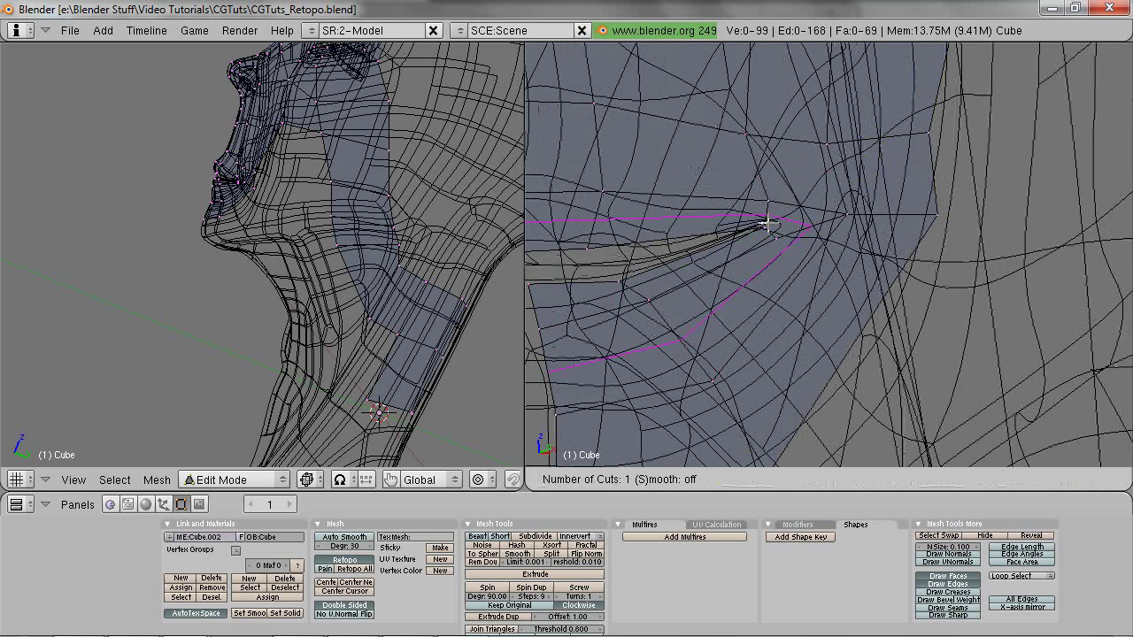
pyautogui.press('Escape')
pyautogui.moveTo(754, 267); pyautogui.dragTo(760, 229, button='middle')
pyautogui.hotkey('ctrl', 'r')
pyautogui.click(848, 203)
pyautogui.click(851, 200)
pyautogui.hotkey('ctrl', 'r')
pyautogui.click(857, 215)
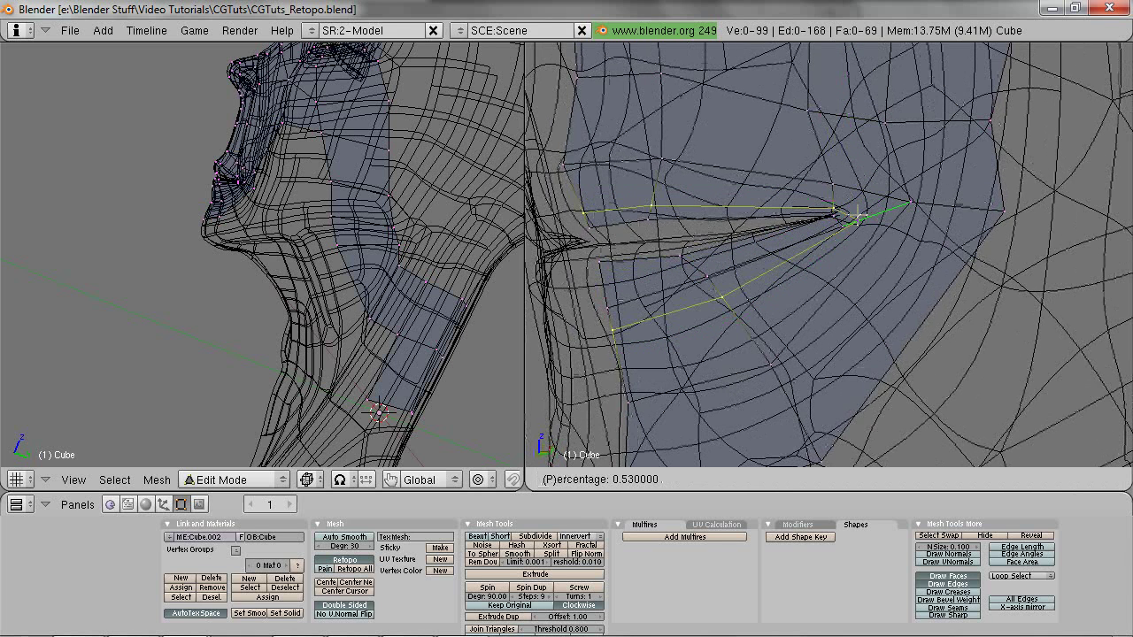
pyautogui.click(863, 216)
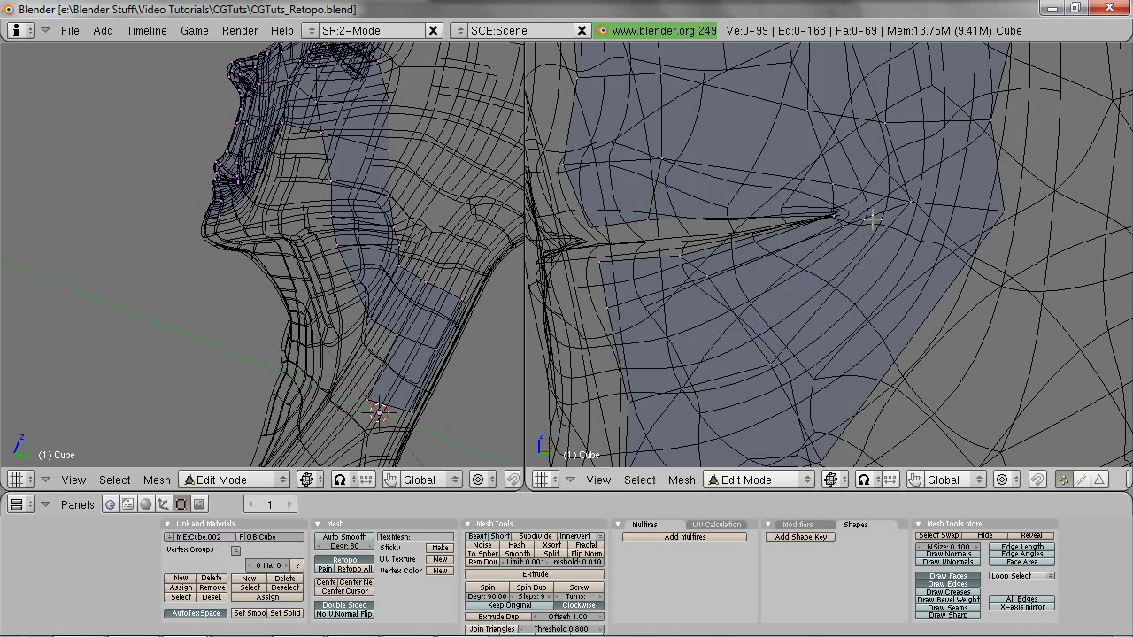
# Step: Nudge the inner vertex at the corner of the mouth into place on the lip
pyautogui.rightClick(833, 209)
pyautogui.press('g')
pyautogui.click(830, 210)
pyautogui.press('z')
pyautogui.press('z')
pyautogui.scroll(-4, 898, 213)
pyautogui.scroll(-3, 890, 228)
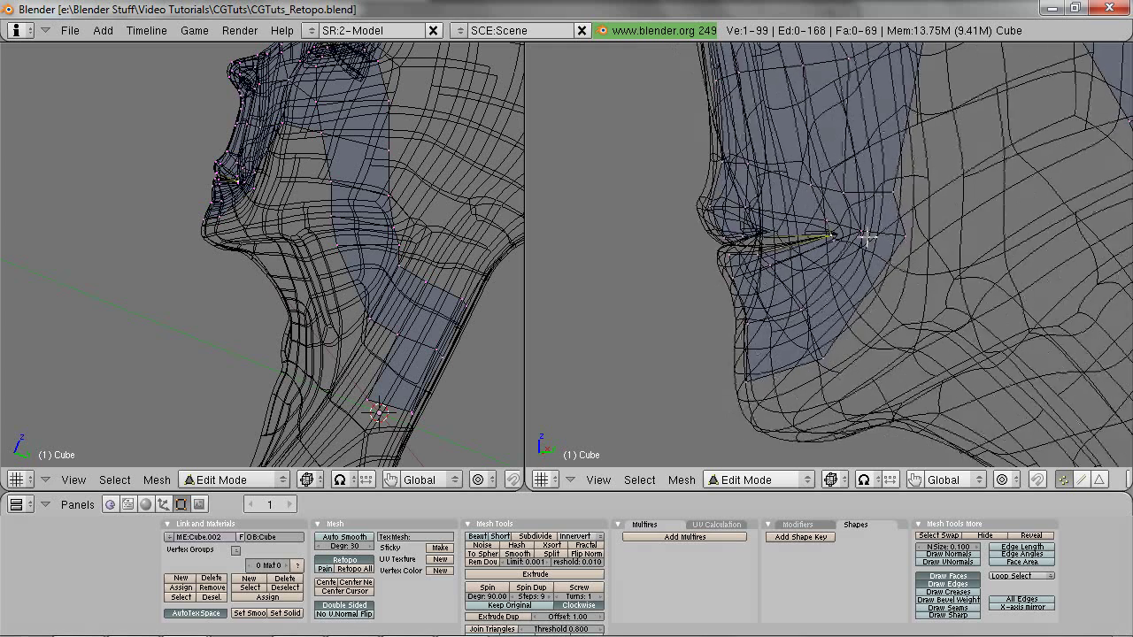
# Step: Extrude the lowest edge below the lip down over the chin and rotate the new edge to follow the sculpt
pyautogui.press('z')
pyautogui.press('z')
pyautogui.keyDown('shift'); pyautogui.rightClick(821, 326); pyautogui.keyUp('shift')
pyautogui.press('z')
pyautogui.moveTo(771, 309); pyautogui.dragTo(835, 272, button='middle')
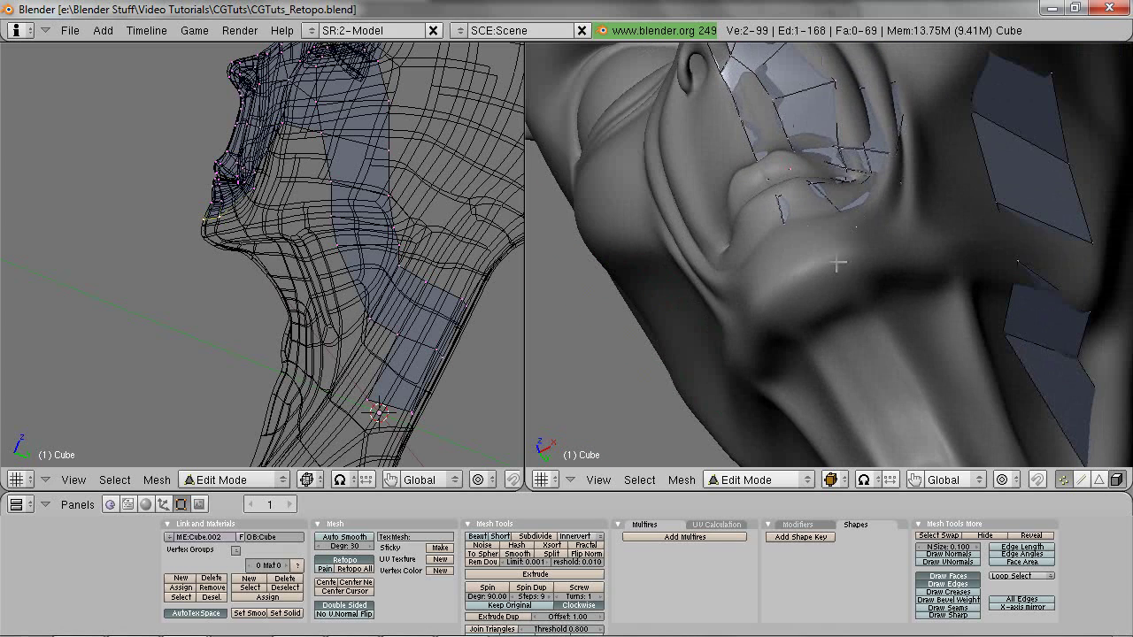
pyautogui.keyDown('ctrl'); pyautogui.click(837, 262); pyautogui.keyUp('ctrl')
pyautogui.press('z')
pyautogui.press('r')
pyautogui.press('Escape')
pyautogui.press('z')
pyautogui.press('r')
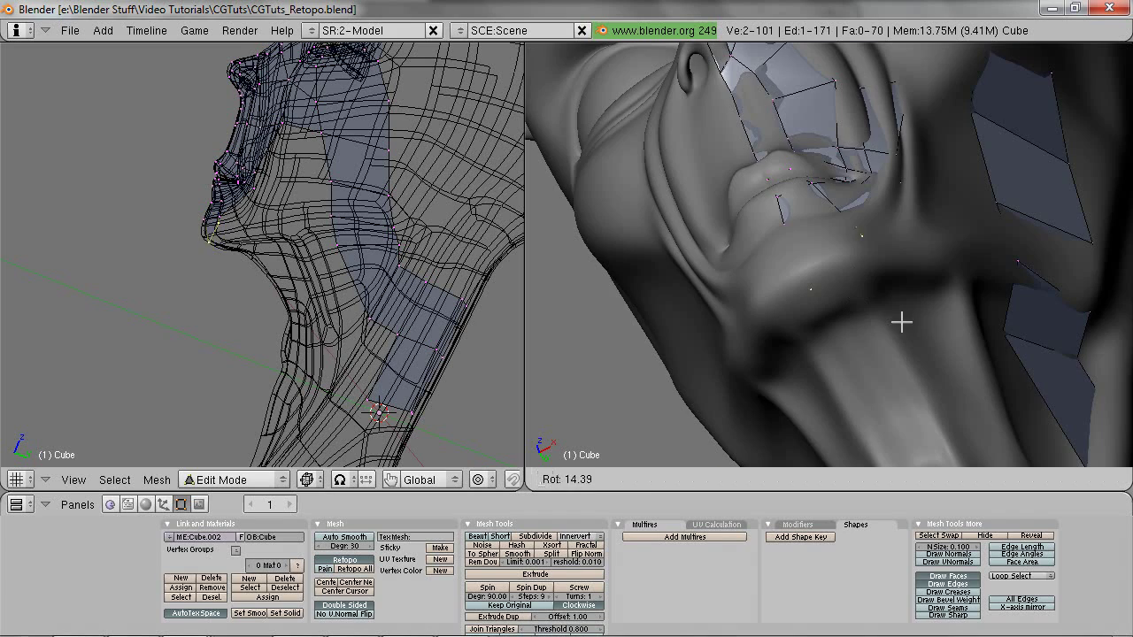
pyautogui.click(892, 330)
pyautogui.press('z')
# Step: Extrude the chin strip under the chin and onto the upper throat in several sections
pyautogui.moveTo(892, 325); pyautogui.dragTo(869, 252, button='middle')
pyautogui.press('z')
pyautogui.keyDown('ctrl'); pyautogui.click(861, 307); pyautogui.keyUp('ctrl')
pyautogui.press('z')
pyautogui.press('z')
pyautogui.scroll(-2, 868, 374)
pyautogui.keyDown('ctrl'); pyautogui.click(849, 330); pyautogui.keyUp('ctrl')
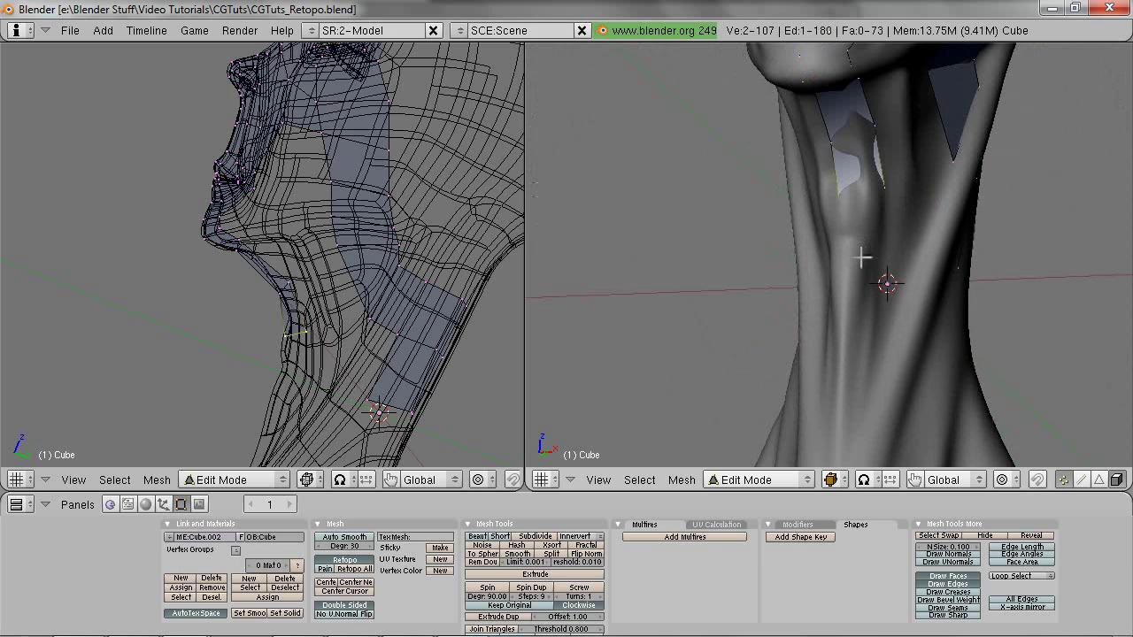
# Step: Extrude the throat strip down the front of the neck to its base, scaling its end edge narrower
pyautogui.keyDown('ctrl'); pyautogui.click(863, 257); pyautogui.keyUp('ctrl')
pyautogui.press('s')
pyautogui.click(888, 380)
pyautogui.keyDown('shift'); pyautogui.moveTo(888, 381); pyautogui.dragTo(882, 350, button='middle'); pyautogui.keyUp('shift')
pyautogui.keyDown('ctrl'); pyautogui.click(887, 383); pyautogui.keyUp('ctrl')
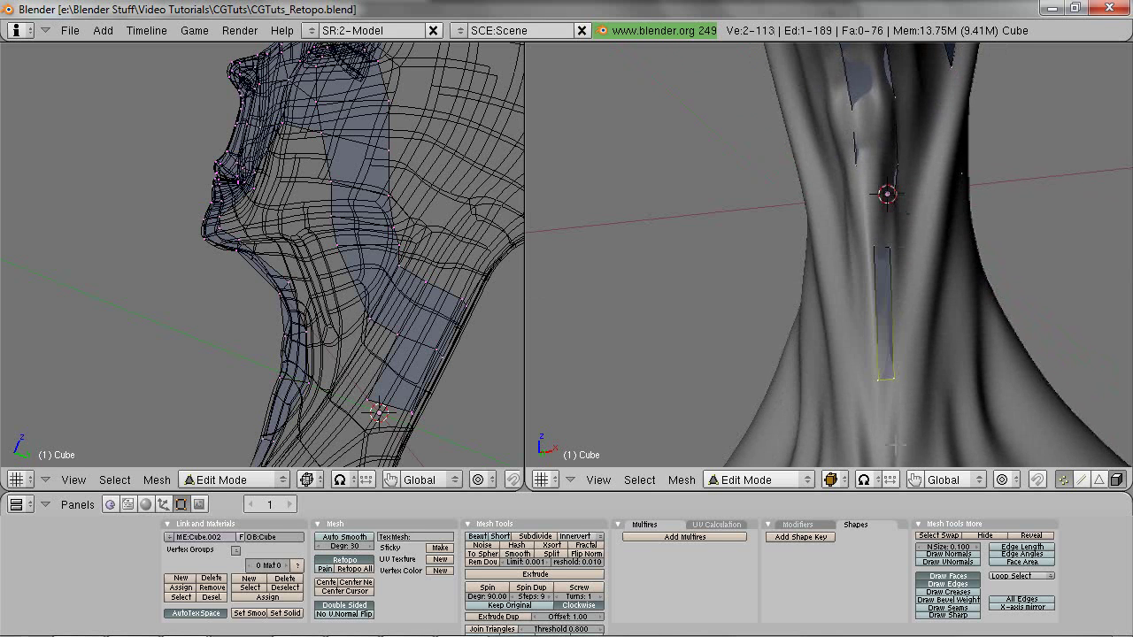
pyautogui.keyDown('shift'); pyautogui.moveTo(888, 417); pyautogui.dragTo(896, 232, button='middle'); pyautogui.keyUp('shift')
pyautogui.keyDown('ctrl'); pyautogui.click(886, 321); pyautogui.keyUp('ctrl')
# Step: Add two vertices up the side of the neck from the strip's lower end and fill the lowest side face
pyautogui.moveTo(885, 320); pyautogui.dragTo(856, 306, button='middle')
pyautogui.keyDown('ctrl'); pyautogui.click(842, 288); pyautogui.keyUp('ctrl')
pyautogui.keyDown('ctrl'); pyautogui.click(895, 158); pyautogui.keyUp('ctrl')
pyautogui.press('z')
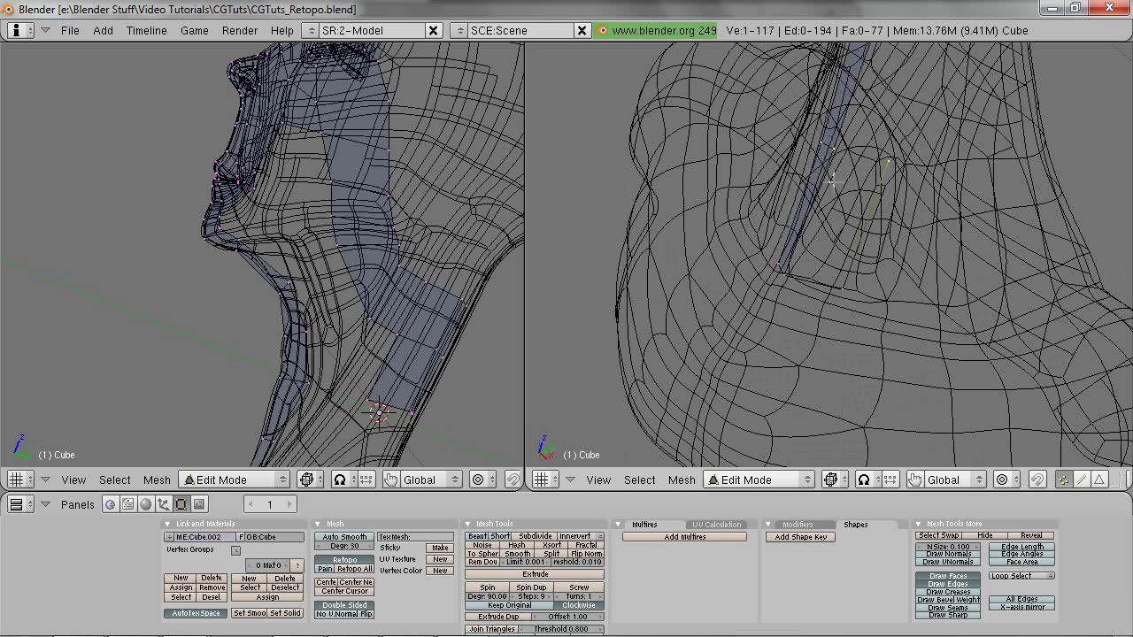
pyautogui.press('f')
pyautogui.keyDown('shift'); pyautogui.moveTo(819, 263); pyautogui.dragTo(762, 398, button='middle'); pyautogui.keyUp('shift')
# Step: Fill the next face up between the front neck strip and the side neck vertices
pyautogui.press('z')
pyautogui.rightClick(831, 293)
pyautogui.press('z')
pyautogui.keyDown('shift'); pyautogui.rightClick(822, 286); pyautogui.keyUp('shift')
pyautogui.press('f')
pyautogui.press('z')
pyautogui.keyDown('shift'); pyautogui.moveTo(879, 205); pyautogui.dragTo(826, 294, button='middle'); pyautogui.keyUp('shift')
pyautogui.press('z')
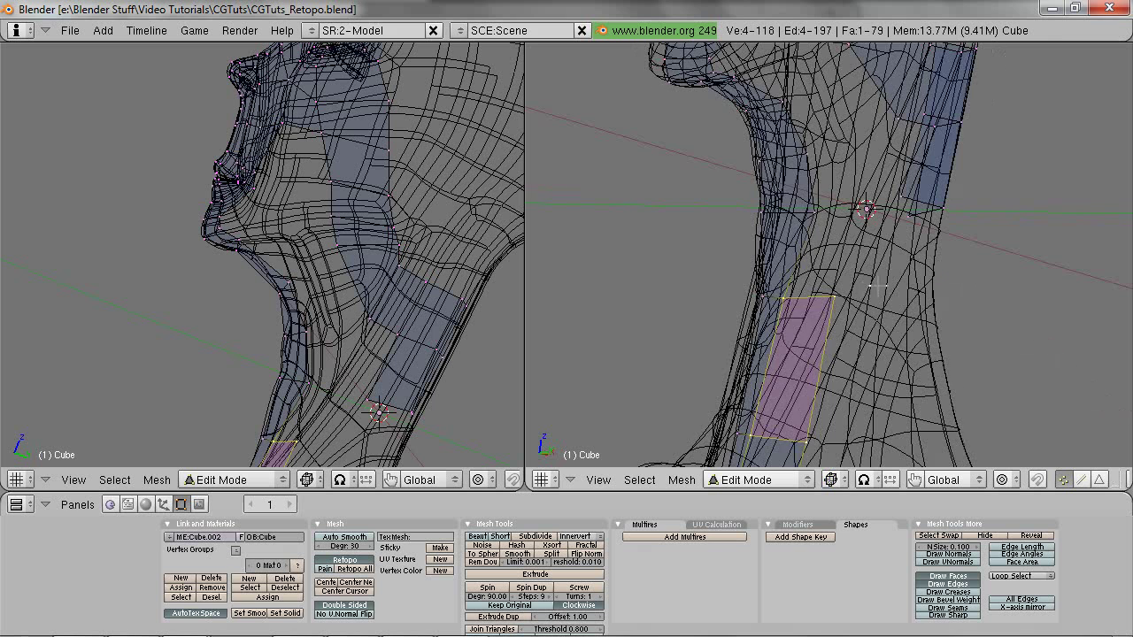
# Step: Extend the side neck vertices upward and fill two more faces beside the throat strip
pyautogui.rightClick(861, 290)
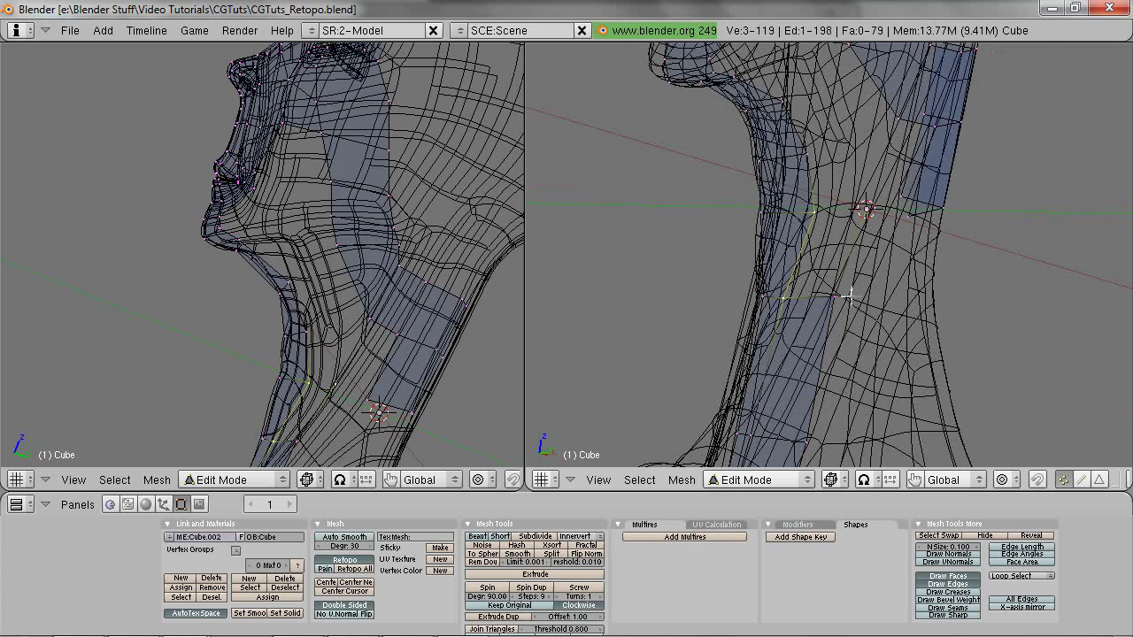
pyautogui.keyDown('shift'); pyautogui.rightClick(851, 295); pyautogui.keyUp('shift')
pyautogui.press('f')
pyautogui.press('z')
pyautogui.moveTo(848, 291)
pyautogui.mouseDown(button='middle')
pyautogui.moveTo(838, 245)
pyautogui.moveTo(851, 182)
pyautogui.moveTo(864, 197)
pyautogui.mouseUp(button='middle')
pyautogui.press('z')
pyautogui.rightClick(857, 168)
pyautogui.press('f')
# Step: Merge the top side-neck vertex with the jaw strip's lower corner and fill the face joining the back neck strip
pyautogui.rightClick(860, 145)
pyautogui.press('z')
pyautogui.moveTo(885, 159); pyautogui.dragTo(897, 140, button='middle')
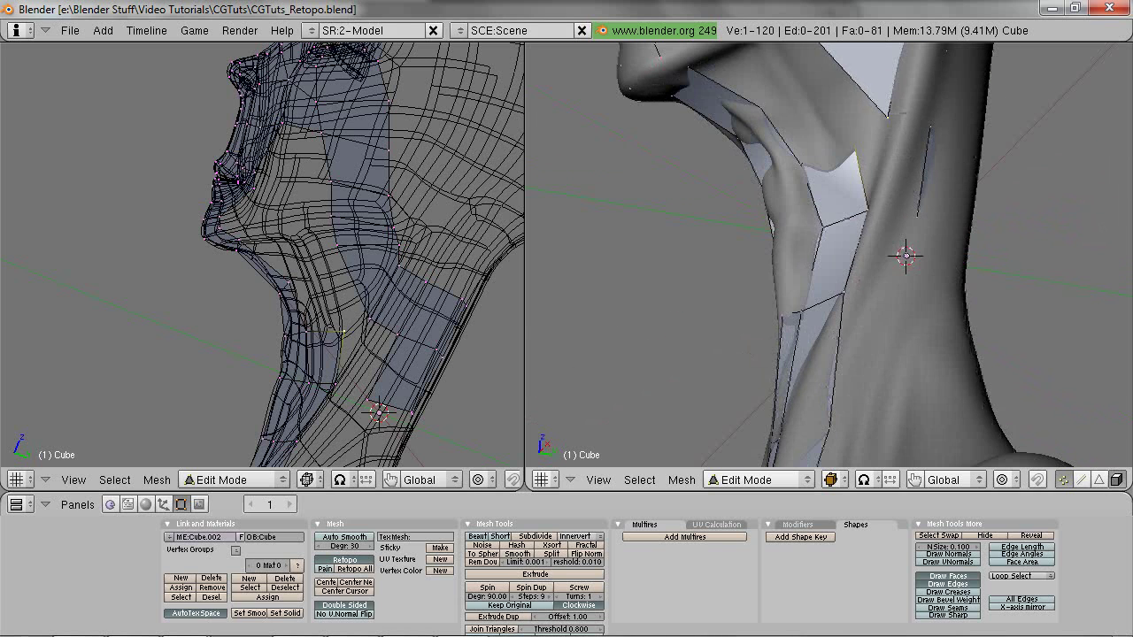
pyautogui.press('w')
pyautogui.click(912, 170)
pyautogui.click(912, 170)
pyautogui.press('z')
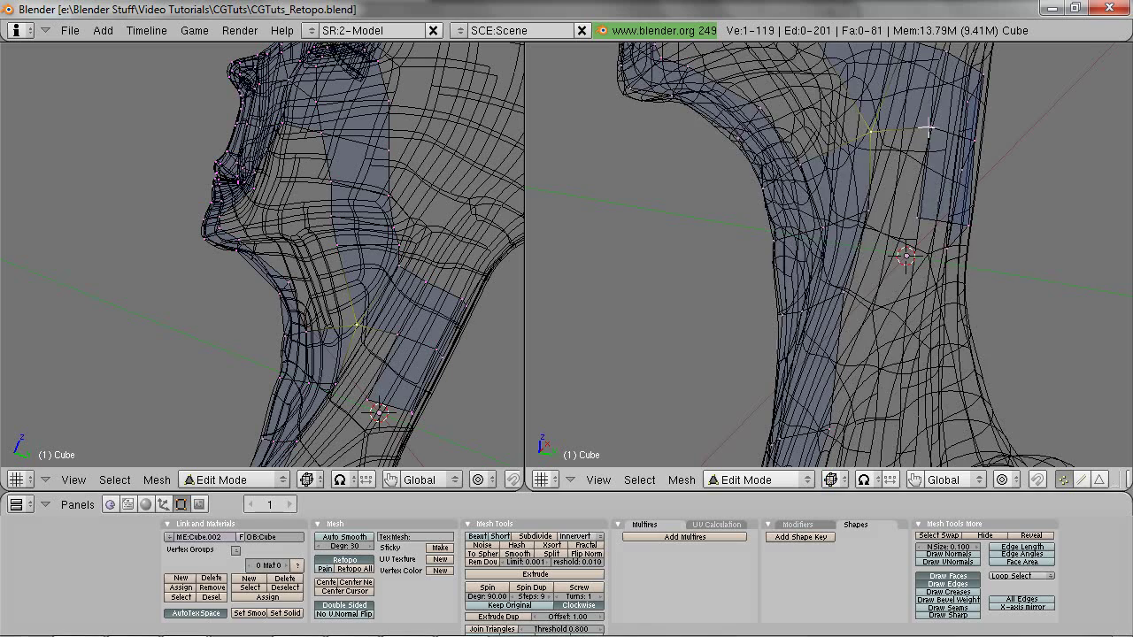
pyautogui.press('f')
pyautogui.keyDown('shift'); pyautogui.moveTo(832, 131); pyautogui.dragTo(825, 266, button='middle'); pyautogui.keyUp('shift')
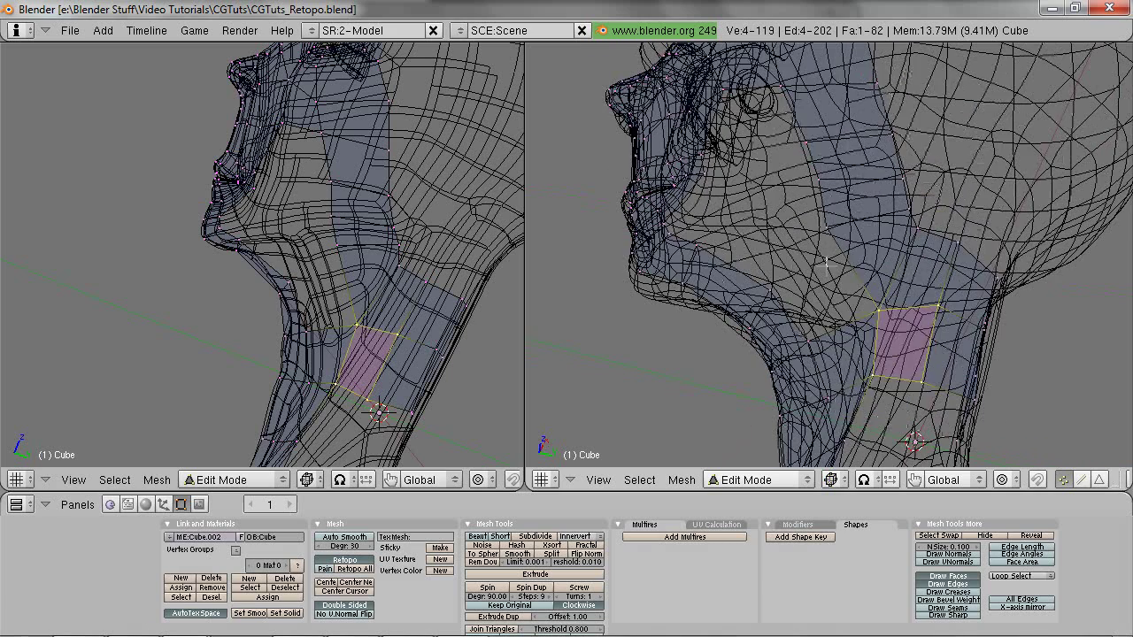
# Step: Move the front vertex of the jaw strip along the sculpted jawline
pyautogui.press('a')
pyautogui.rightClick(830, 228)
pyautogui.moveTo(831, 220)
pyautogui.mouseDown(button='middle')
pyautogui.moveTo(857, 292)
pyautogui.moveTo(731, 208)
pyautogui.moveTo(780, 249)
pyautogui.moveTo(758, 264)
pyautogui.mouseUp(button='middle')
pyautogui.press('z')
pyautogui.press('g')
pyautogui.click(857, 270)
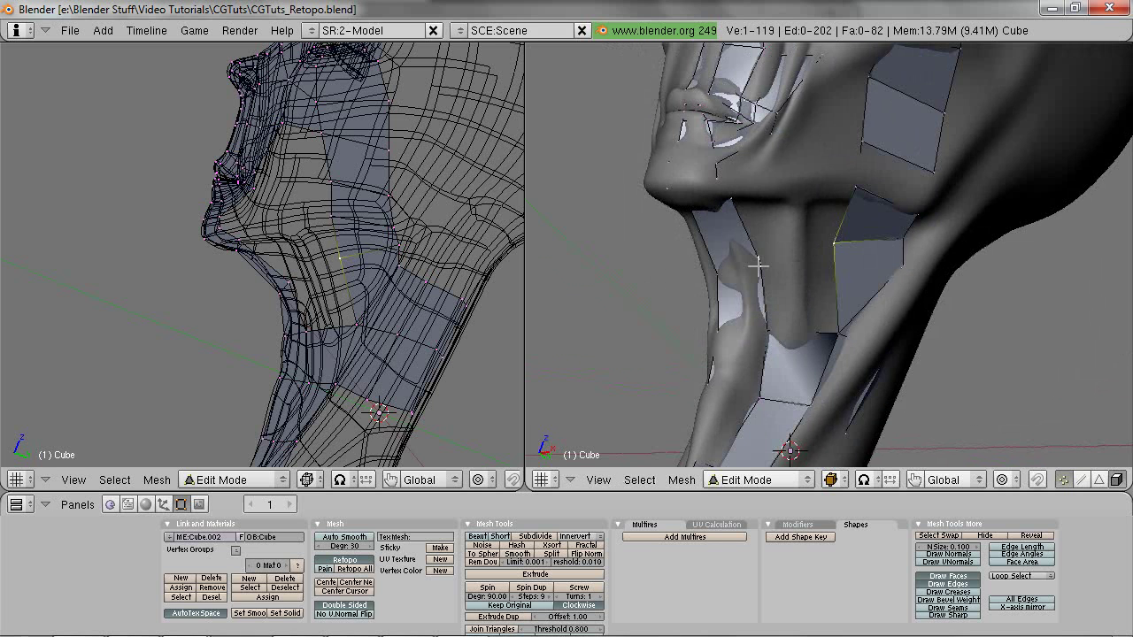
# Step: Fill two faces under the jaw between the throat strip and the jaw strip
pyautogui.press('f')
pyautogui.moveTo(832, 308); pyautogui.dragTo(813, 245, button='middle')
pyautogui.press('z')
pyautogui.press('z')
pyautogui.rightClick(836, 247)
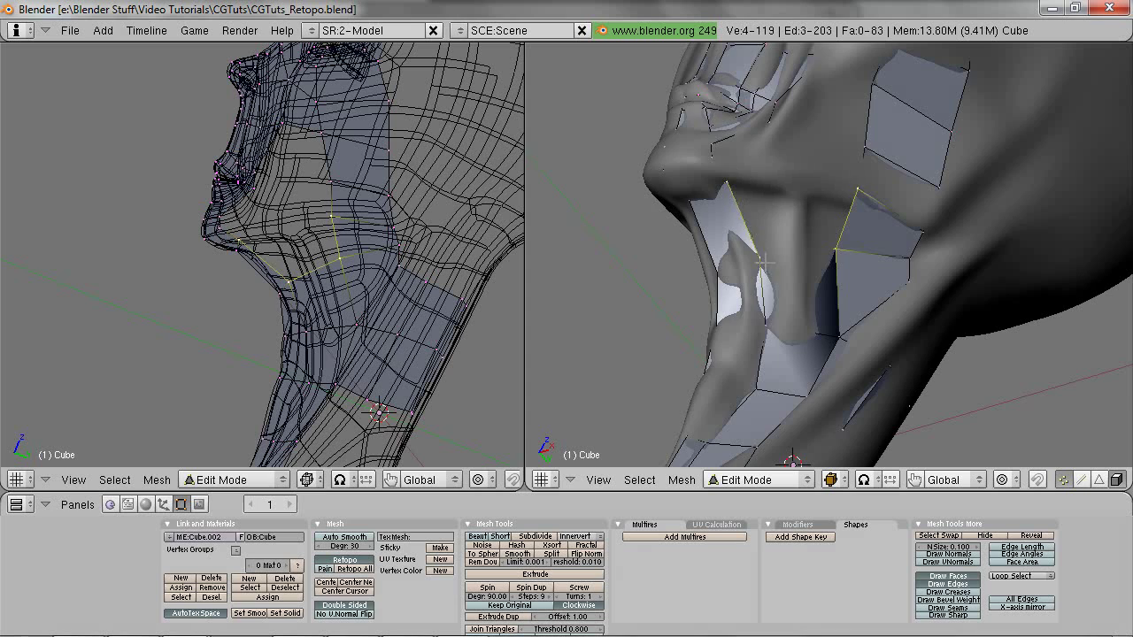
pyautogui.press('f')
# Step: Select the whole mesh, apply Set Smooth and recalculate its normals to the outside
pyautogui.press('z')
pyautogui.press('a')
pyautogui.press('w')
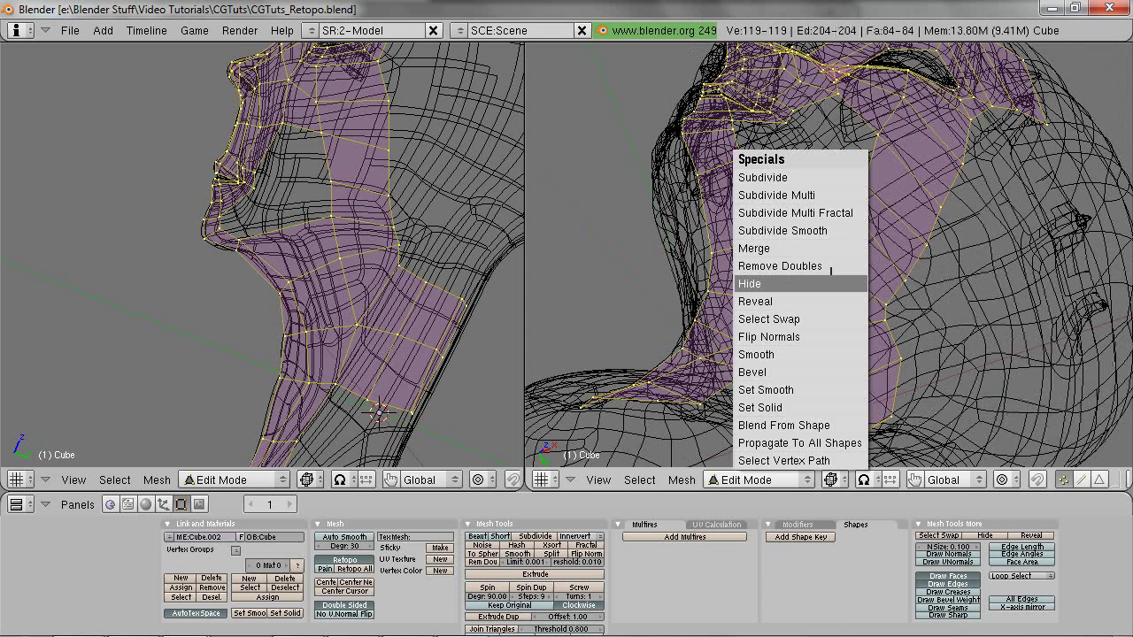
pyautogui.click(807, 389)
pyautogui.press('z')
pyautogui.hotkey('ctrl', 'n')
pyautogui.click(726, 304)
pyautogui.moveTo(726, 304)
pyautogui.mouseDown(button='middle')
pyautogui.moveTo(728, 359)
pyautogui.moveTo(841, 208)
pyautogui.mouseUp(button='middle')
pyautogui.press('w')
pyautogui.click(727, 377)
pyautogui.press('z')
# Step: Fill a long cheek face between the mouth corner faces and the outer cheek strip
pyautogui.scroll(2, 846, 202)
pyautogui.rightClick(797, 155)
pyautogui.keyDown('shift'); pyautogui.moveTo(798, 157); pyautogui.dragTo(759, 224, button='middle'); pyautogui.keyUp('shift')
pyautogui.keyDown('shift'); pyautogui.rightClick(891, 190); pyautogui.keyUp('shift')
pyautogui.keyDown('shift'); pyautogui.rightClick(900, 235); pyautogui.keyUp('shift')
pyautogui.press('f')
pyautogui.press('a')
pyautogui.rightClick(896, 236)
pyautogui.keyDown('shift'); pyautogui.rightClick(775, 219); pyautogui.keyUp('shift')
pyautogui.moveTo(796, 288); pyautogui.dragTo(809, 193, button='middle')
pyautogui.press('a')
# Step: Add a loop cut across the middle of the new cheek face and move it onto the sculpted surface
pyautogui.rightClick(786, 184)
pyautogui.hotkey('ctrl', 'r')
pyautogui.click(833, 194)
pyautogui.click(833, 195)
pyautogui.press('z')
pyautogui.moveTo(802, 236)
pyautogui.mouseDown(button='middle')
pyautogui.moveTo(809, 203)
pyautogui.moveTo(793, 287)
pyautogui.mouseUp(button='middle')
pyautogui.press('g')
pyautogui.click(818, 199)
pyautogui.press('z')
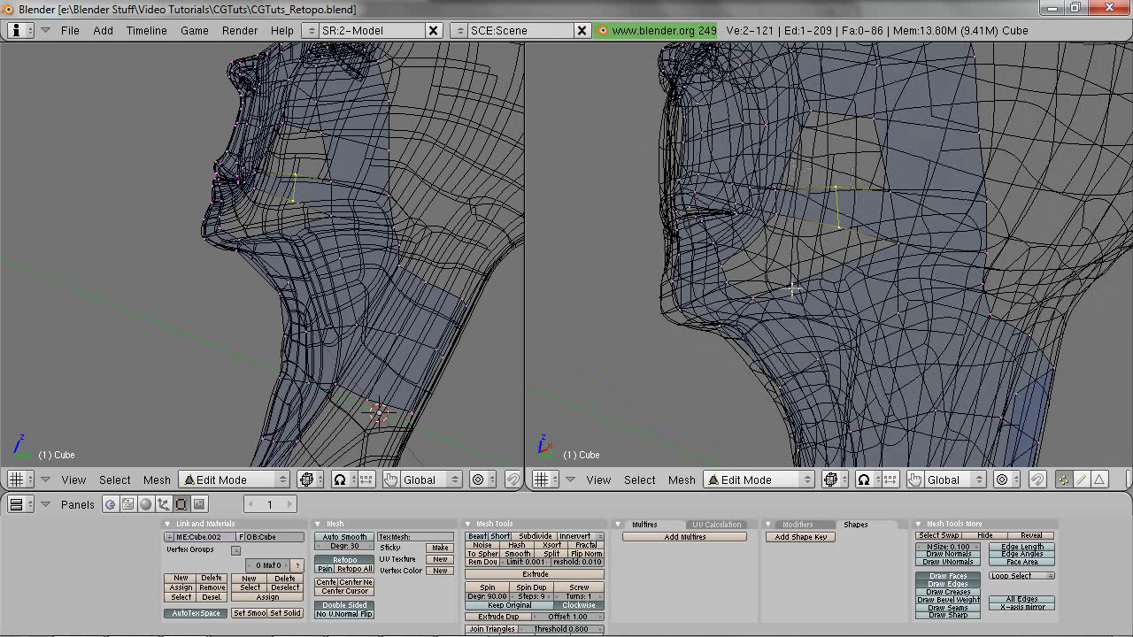
# Step: Fill two faces in the lower cheek opening, between the mouth corner, the cheek strip and the jaw strip
pyautogui.rightClick(831, 227)
pyautogui.keyDown('shift'); pyautogui.rightClick(777, 218); pyautogui.keyUp('shift')
pyautogui.keyDown('shift'); pyautogui.rightClick(723, 266); pyautogui.keyUp('shift')
pyautogui.keyDown('shift'); pyautogui.rightClick(728, 283); pyautogui.keyUp('shift')
pyautogui.press('f')
pyautogui.press('a')
pyautogui.rightClick(729, 285)
pyautogui.keyDown('shift'); pyautogui.rightClick(753, 295); pyautogui.keyUp('shift')
pyautogui.keyDown('shift'); pyautogui.rightClick(845, 224); pyautogui.keyUp('shift')
pyautogui.keyDown('shift'); pyautogui.rightClick(899, 240); pyautogui.keyUp('shift')
pyautogui.press('f')
pyautogui.press('z')
pyautogui.moveTo(788, 232); pyautogui.dragTo(835, 238, button='middle')
# Step: Select the middle cheek vertices and move them onto the sculpted surface
pyautogui.press('z')
pyautogui.rightClick(824, 239)
pyautogui.keyDown('shift'); pyautogui.rightClick(813, 186); pyautogui.keyUp('shift')
pyautogui.keyDown('shift'); pyautogui.rightClick(817, 153); pyautogui.keyUp('shift')
pyautogui.keyDown('shift'); pyautogui.rightClick(821, 284); pyautogui.keyUp('shift')
pyautogui.press('z')
pyautogui.press('g')
pyautogui.click(852, 274)
# Step: Add a loop cut through the cheek faces and move it onto the sculpt
pyautogui.hotkey('ctrl', 'r')
pyautogui.click(812, 242)
pyautogui.click(796, 247)
pyautogui.press('g')
pyautogui.click(794, 249)
pyautogui.press('z')
# Step: Fill two faces in the remaining upper cheek opening
pyautogui.rightClick(800, 285)
pyautogui.keyDown('shift'); pyautogui.rightClick(761, 288); pyautogui.keyUp('shift')
pyautogui.keyDown('shift'); pyautogui.rightClick(786, 349); pyautogui.keyUp('shift')
pyautogui.keyDown('shift'); pyautogui.rightClick(755, 359); pyautogui.keyUp('shift')
pyautogui.press('f')
pyautogui.press('a')
pyautogui.keyDown('shift'); pyautogui.rightClick(846, 273); pyautogui.keyUp('shift')
pyautogui.keyDown('shift'); pyautogui.rightClick(840, 341); pyautogui.keyUp('shift')
pyautogui.press('f')
pyautogui.press('a')
# Step: Reposition two vertices of the newly filled cheek faces to follow the sculpted surface
pyautogui.rightClick(794, 352)
pyautogui.press('z')
pyautogui.press('g')
pyautogui.click(814, 349)
pyautogui.rightClick(841, 343)
pyautogui.press('g')
pyautogui.click(857, 340)
# Step: Select two lower cheek vertices above the jaw and move them together onto the surface
pyautogui.scroll(-3, 844, 353)
pyautogui.moveTo(842, 354); pyautogui.dragTo(833, 259, button='middle')
pyautogui.press('z')
pyautogui.rightClick(854, 346)
pyautogui.keyDown('shift'); pyautogui.rightClick(824, 345); pyautogui.keyUp('shift')
pyautogui.press('z')
pyautogui.press('g')
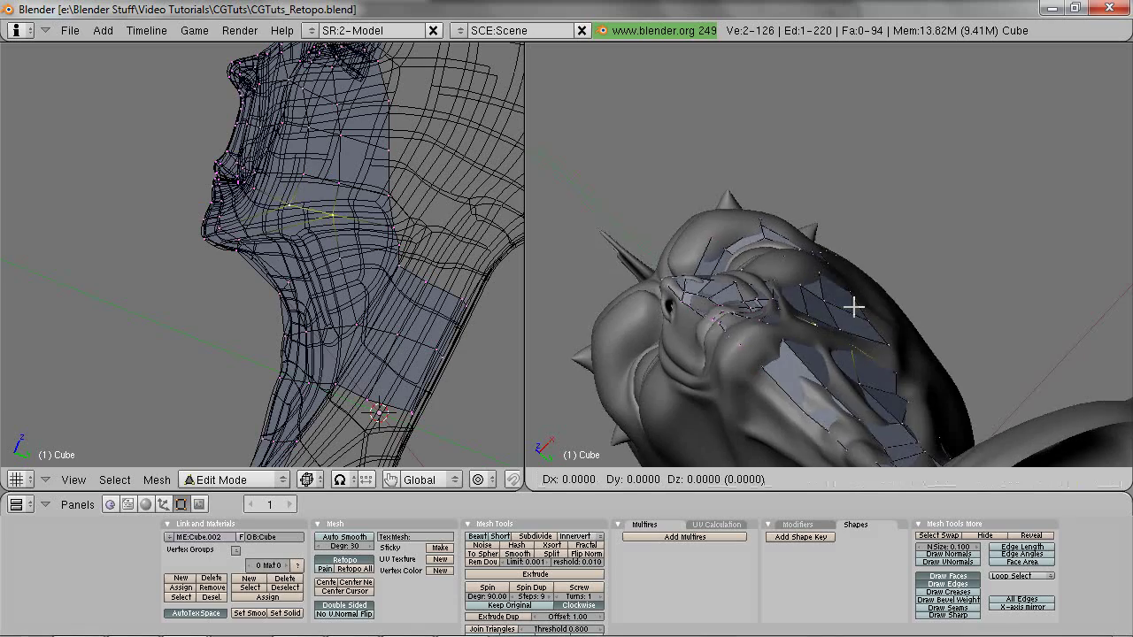
pyautogui.click(855, 305)
# Step: Move the vertex at the rear corner of the jaw strip to fit the sculpted jaw
pyautogui.press('z')
pyautogui.moveTo(855, 307); pyautogui.dragTo(857, 381, button='middle')
pyautogui.press('z')
pyautogui.press('z')
pyautogui.moveTo(836, 330); pyautogui.dragTo(870, 269, button='middle')
pyautogui.press('z')
pyautogui.rightClick(859, 312)
pyautogui.press('g')
pyautogui.click(858, 308)
pyautogui.press('z')
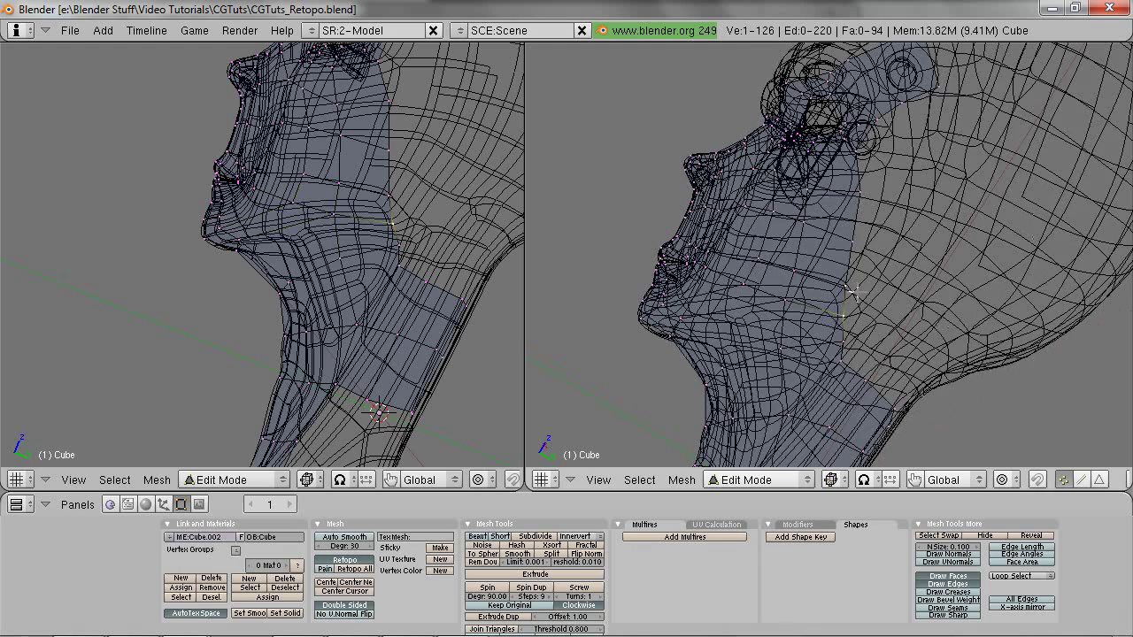
pyautogui.press('z')
pyautogui.press('g')
pyautogui.click(846, 312)
# Step: Adjust the rear cheek edge vertex and the jaw corner vertex below it on the sculpted surface
pyautogui.press('z')
pyautogui.press('z')
pyautogui.moveTo(847, 288)
pyautogui.mouseDown(button='middle')
pyautogui.moveTo(865, 328)
pyautogui.moveTo(842, 304)
pyautogui.mouseUp(button='middle')
pyautogui.press('z')
pyautogui.rightClick(834, 307)
pyautogui.press('g')
pyautogui.click(829, 309)
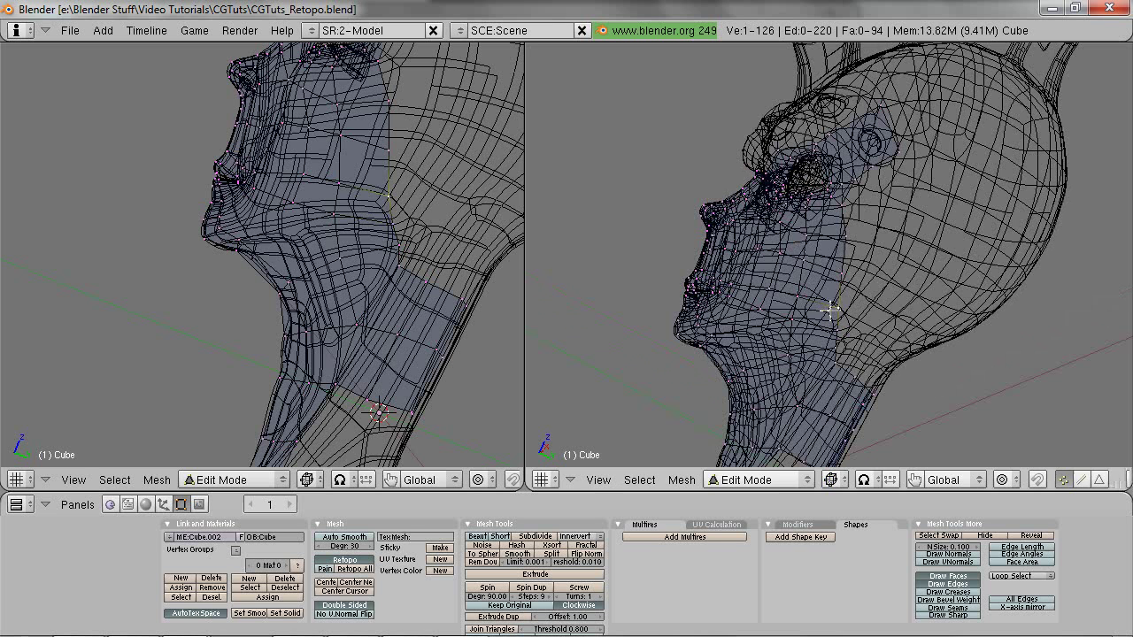
pyautogui.press('z')
pyautogui.press('g')
pyautogui.click(839, 324)
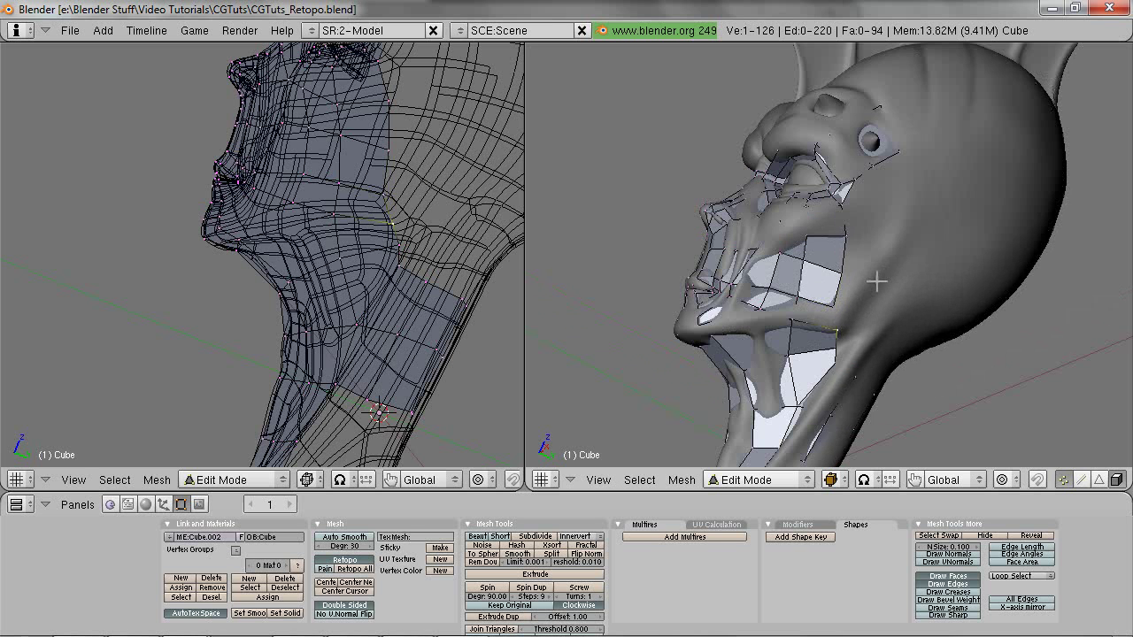
# Step: Add a vertex behind the cheek and fill a face joining it to the rear cheek edge and jaw corner
pyautogui.keyDown('ctrl'); pyautogui.click(876, 281); pyautogui.keyUp('ctrl')
pyautogui.press('z')
pyautogui.keyDown('shift'); pyautogui.rightClick(841, 328); pyautogui.keyUp('shift')
pyautogui.press('f')
pyautogui.press('z')
pyautogui.scroll(2, 876, 313)
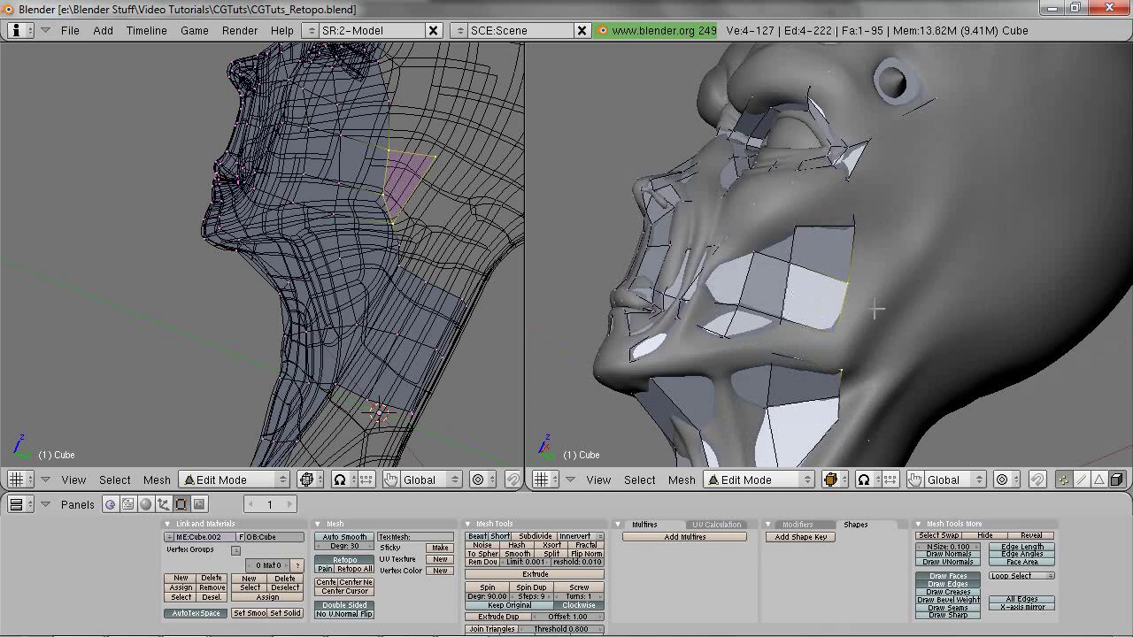
# Step: Move the rear cheek edge vertex beside the new face onto the sculpt
pyautogui.press('z')
pyautogui.rightClick(837, 329)
pyautogui.press('z')
pyautogui.press('g')
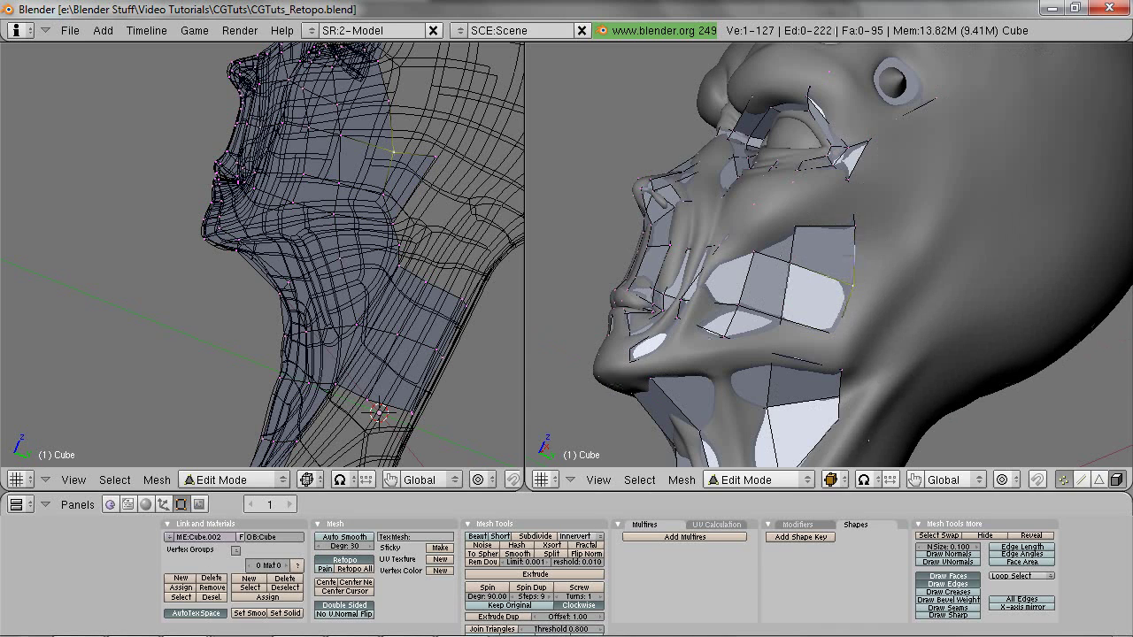
pyautogui.click(855, 225)
# Step: Add another vertex behind the upper cheek and fill a second face above the one behind the cheek
pyautogui.press('z')
pyautogui.press('z')
pyautogui.moveTo(901, 280); pyautogui.dragTo(857, 348, button='middle')
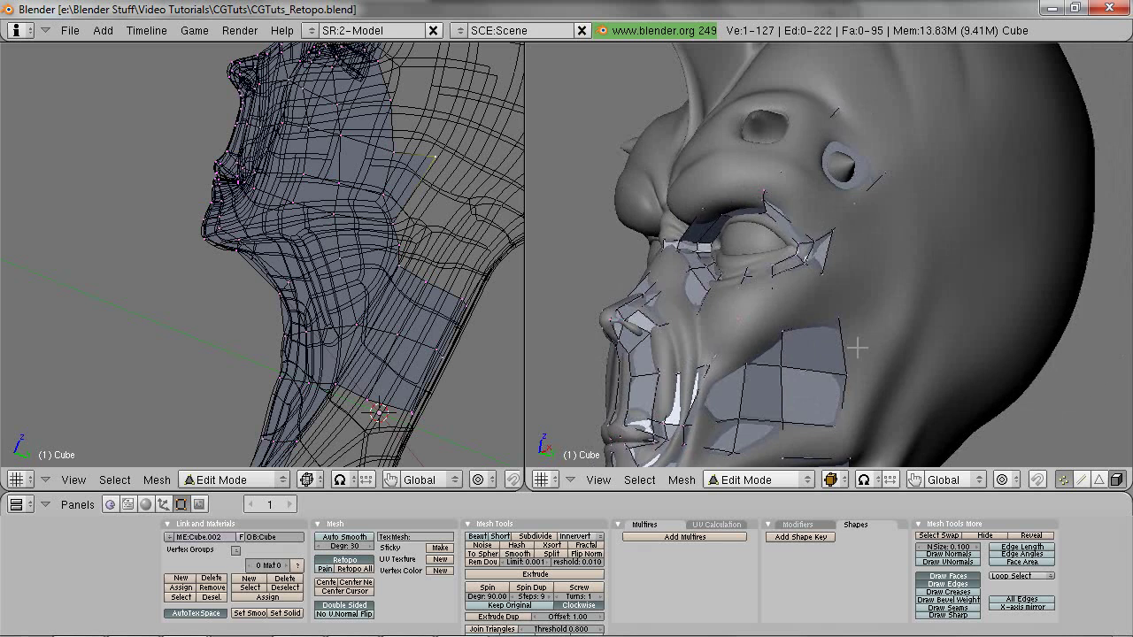
pyautogui.press('z')
pyautogui.keyDown('shift'); pyautogui.rightClick(841, 319); pyautogui.keyUp('shift')
pyautogui.keyDown('shift'); pyautogui.rightClick(849, 372); pyautogui.keyUp('shift')
pyautogui.keyDown('shift'); pyautogui.rightClick(910, 320); pyautogui.keyUp('shift')
pyautogui.press('f')
pyautogui.rightClick(911, 320)
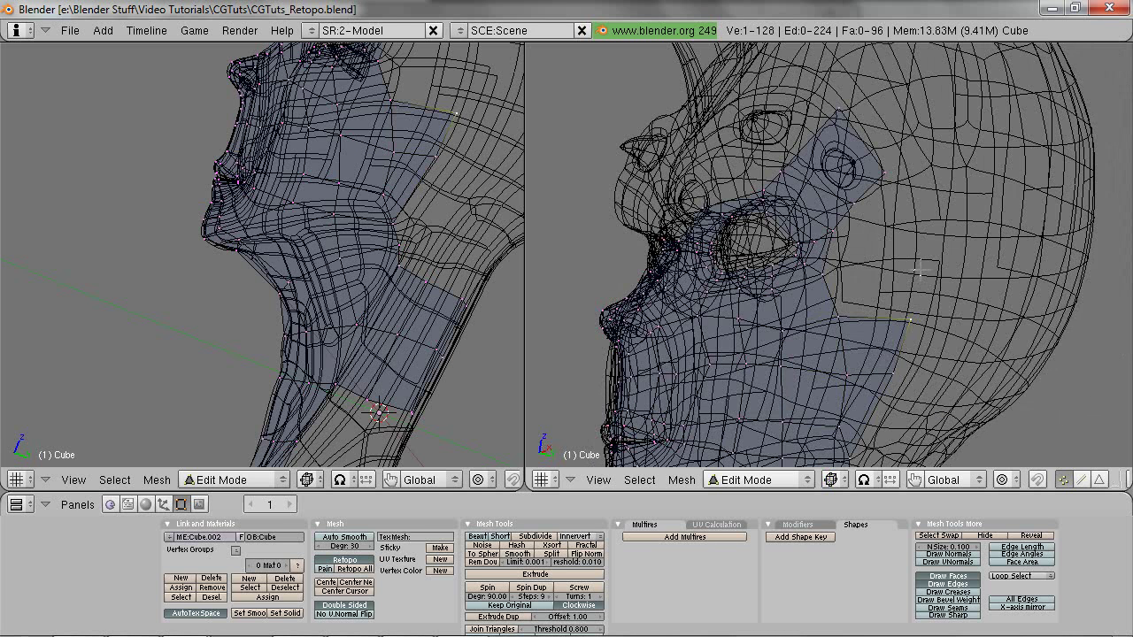
# Step: Fill a face beside the outer eye corner and adjust its outer vertex on the temple
pyautogui.moveTo(827, 288); pyautogui.dragTo(882, 319, button='middle')
pyautogui.press('z')
pyautogui.moveTo(873, 273); pyautogui.dragTo(837, 273, button='middle')
pyautogui.press('z')
pyautogui.rightClick(828, 285)
pyautogui.keyDown('shift'); pyautogui.rightClick(832, 244); pyautogui.keyUp('shift')
pyautogui.press('e')
pyautogui.click(857, 223)
pyautogui.press('z')
pyautogui.rightClick(861, 225)
pyautogui.press('g')
pyautogui.click(876, 241)
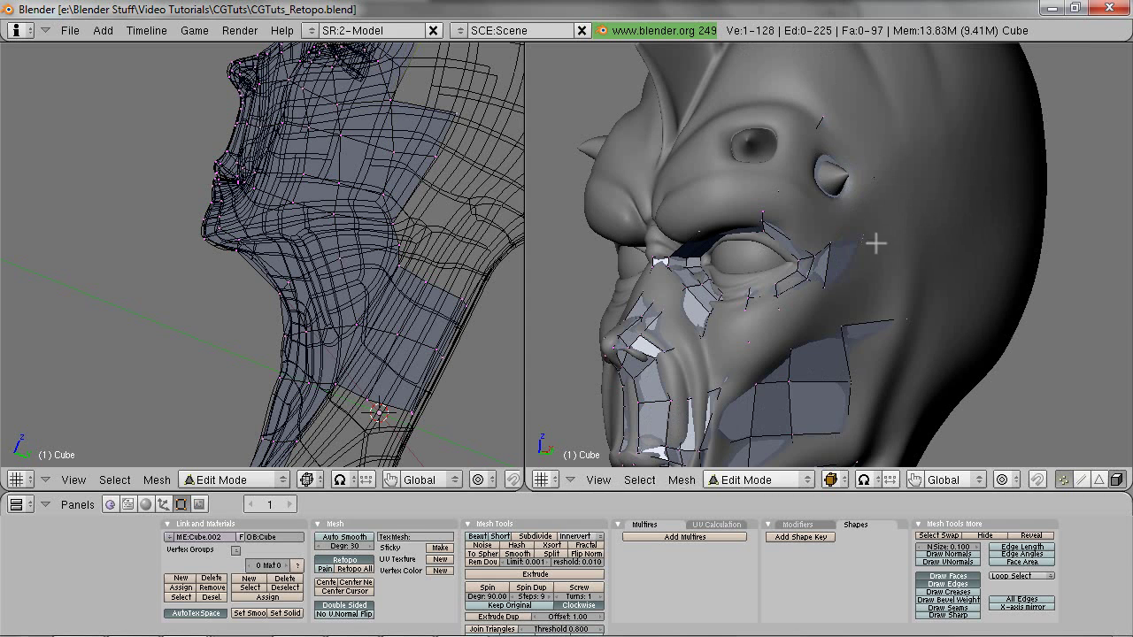
# Step: Move the upper cheek vertex below the temple onto the sculpted surface
pyautogui.moveTo(887, 253); pyautogui.dragTo(867, 278, button='middle')
pyautogui.press('z')
pyautogui.rightClick(842, 313)
pyautogui.press('g')
pyautogui.click(854, 304)
# Step: Add a vertex on the side of the head and fill a face between the temple and the cheek
pyautogui.keyDown('shift'); pyautogui.rightClick(871, 218); pyautogui.keyUp('shift')
pyautogui.press('z')
pyautogui.keyDown('ctrl'); pyautogui.click(933, 208); pyautogui.keyUp('ctrl')
pyautogui.press('z')
pyautogui.rightClick(876, 233)
pyautogui.keyDown('shift'); pyautogui.rightClick(934, 232); pyautogui.keyUp('shift')
pyautogui.keyDown('shift'); pyautogui.rightClick(855, 320); pyautogui.keyUp('shift')
pyautogui.press('f')
# Step: Reposition a single vertex near the newly filled side faces on the sculpt
pyautogui.moveTo(858, 322); pyautogui.dragTo(827, 174, button='middle')
pyautogui.press('z')
pyautogui.press('z')
pyautogui.press('a')
pyautogui.rightClick(872, 322)
pyautogui.press('z')
pyautogui.press('g')
pyautogui.click(815, 317)
# Step: Place a vertex on the inner brow and fill the brow face above the upper eyelid
pyautogui.scroll(-4, 815, 317)
pyautogui.press('z')
pyautogui.scroll(4, 862, 257)
pyautogui.press('z')
pyautogui.moveTo(740, 192); pyautogui.dragTo(760, 191, button='middle')
pyautogui.press('z')
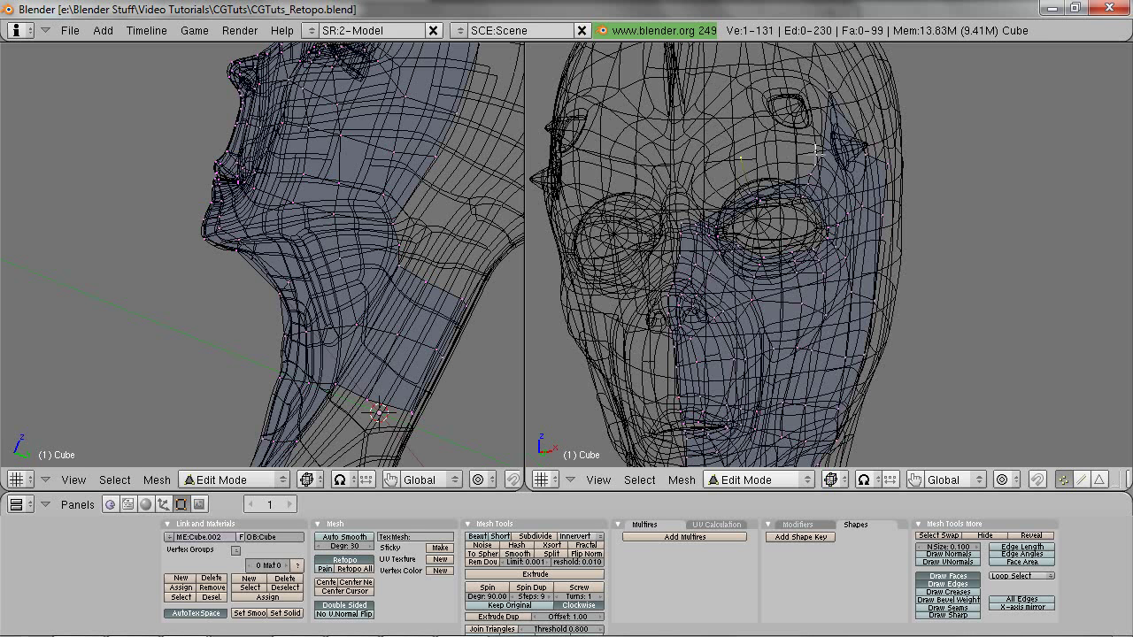
pyautogui.keyDown('shift'); pyautogui.rightClick(745, 187); pyautogui.keyUp('shift')
pyautogui.press('f')
# Step: Extrude the edge beside the nose bridge up between the brows and rotate it into line
pyautogui.scroll(2, 719, 211)
pyautogui.keyDown('shift'); pyautogui.moveTo(660, 199); pyautogui.dragTo(697, 247, button='middle'); pyautogui.keyUp('shift')
pyautogui.press('a')
pyautogui.keyDown('shift'); pyautogui.rightClick(635, 249); pyautogui.keyUp('shift')
pyautogui.press('z')
pyautogui.keyDown('shift'); pyautogui.moveTo(661, 211); pyautogui.dragTo(669, 265, button='middle'); pyautogui.keyUp('shift')
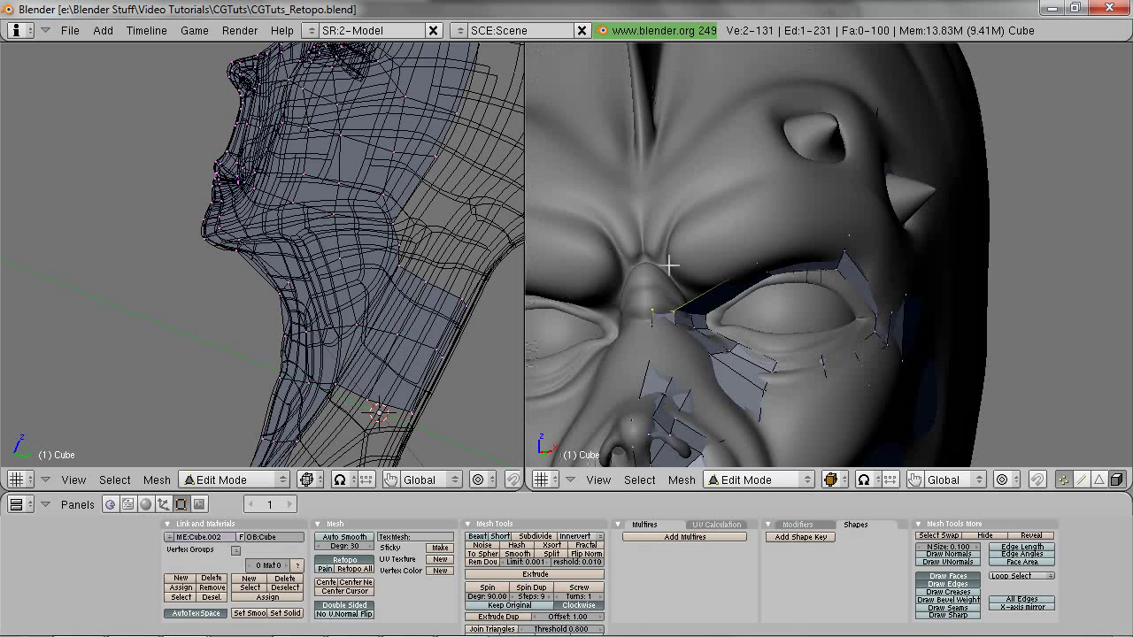
pyautogui.press('z')
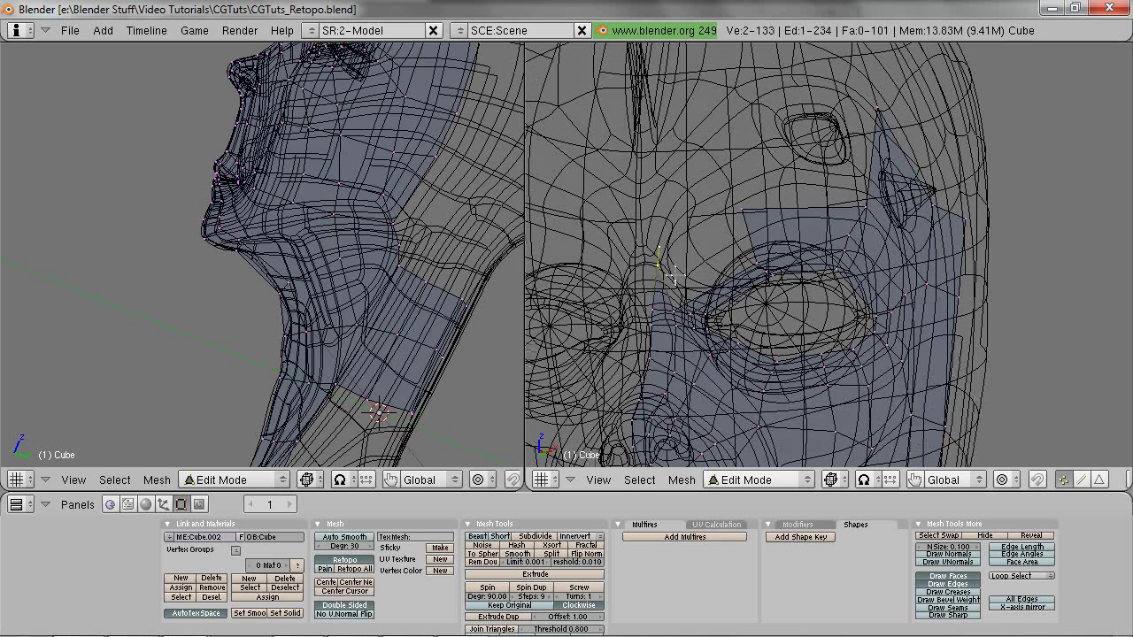
pyautogui.press('z')
pyautogui.keyDown('ctrl'); pyautogui.click(653, 240); pyautogui.keyUp('ctrl')
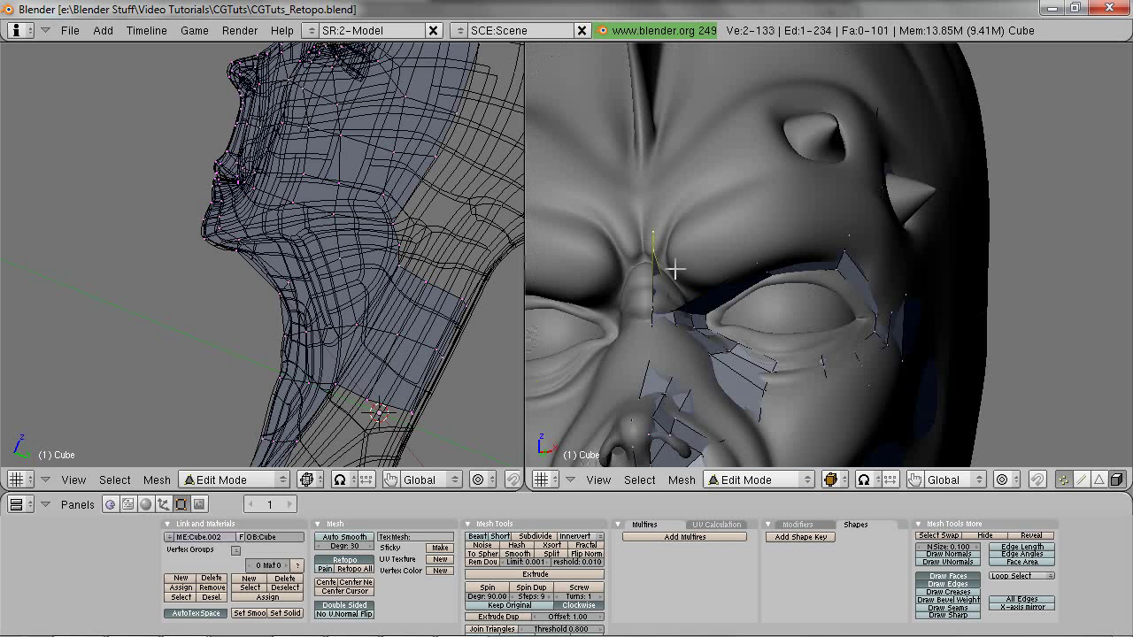
pyautogui.press('r')
pyautogui.press('z')
pyautogui.click(666, 326)
# Step: Reposition the top vertices of the narrow strip between the brows on the sculpt
pyautogui.moveTo(693, 296); pyautogui.dragTo(661, 260, button='middle')
pyautogui.rightClick(662, 252)
pyautogui.press('g')
pyautogui.click(680, 241)
pyautogui.press('z')
pyautogui.press('g')
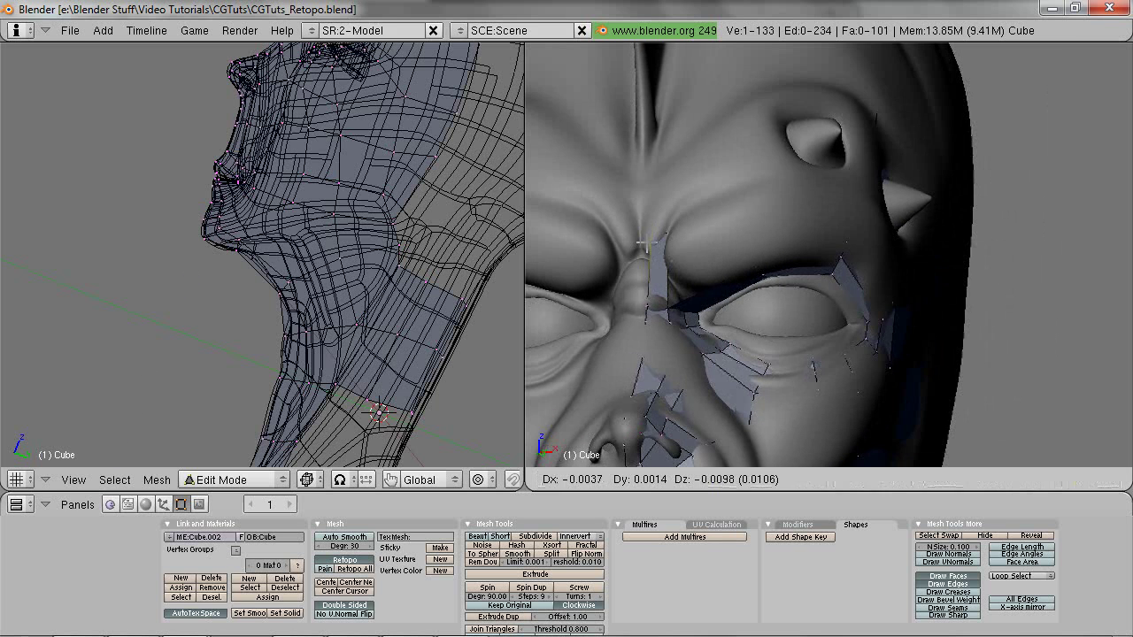
pyautogui.click(668, 240)
# Step: Fill a face between the strip above the nose bridge and the inner brow vertices
pyautogui.keyDown('shift'); pyautogui.rightClick(671, 288); pyautogui.keyUp('shift')
pyautogui.keyDown('shift'); pyautogui.rightClick(753, 260); pyautogui.keyUp('shift')
pyautogui.keyDown('shift'); pyautogui.rightClick(749, 210); pyautogui.keyUp('shift')
pyautogui.press('f')
# Step: Extrude the top edge of the strip between the brows up the forehead toward the base of the crest
pyautogui.rightClick(664, 233)
pyautogui.keyDown('shift'); pyautogui.rightClick(648, 295); pyautogui.keyUp('shift')
pyautogui.press('z')
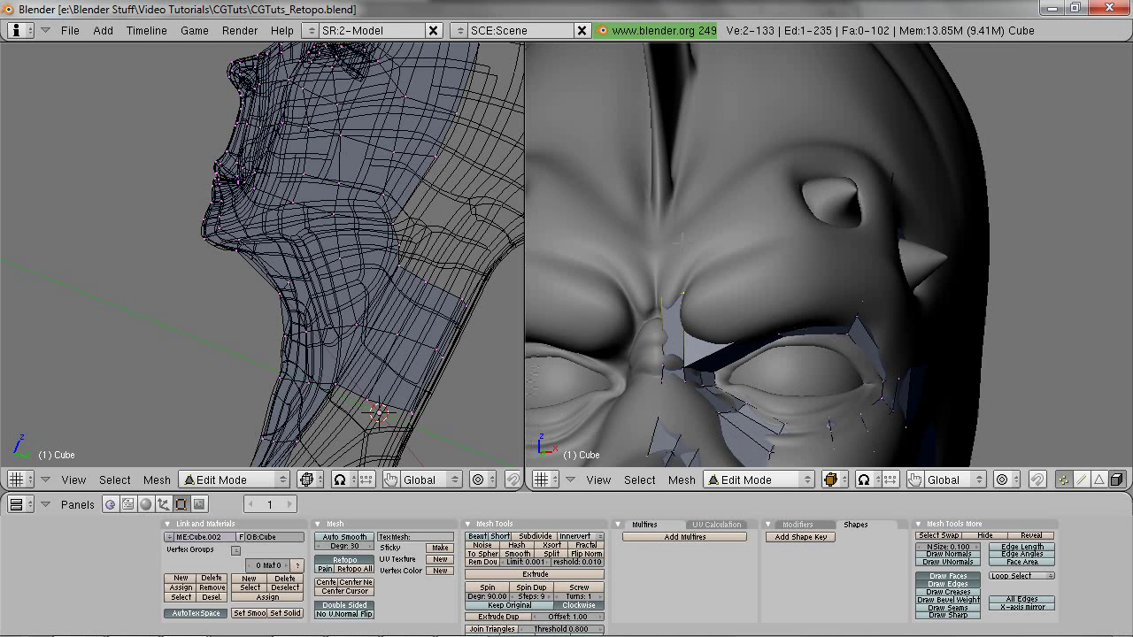
pyautogui.keyDown('ctrl'); pyautogui.click(664, 229); pyautogui.keyUp('ctrl')
pyautogui.press('z')
# Step: Fill the forehead faces above the brow between the extruded strip and the side vertices
pyautogui.rightClick(759, 271)
pyautogui.keyDown('shift'); pyautogui.rightClick(757, 271); pyautogui.keyUp('shift')
pyautogui.press('f')
pyautogui.rightClick(769, 202)
pyautogui.keyDown('shift'); pyautogui.rightClick(761, 270); pyautogui.keyUp('shift')
pyautogui.keyDown('shift'); pyautogui.rightClick(878, 272); pyautogui.keyUp('shift')
pyautogui.press('f')
# Step: Move the centre-line vertex on the crest's front edge without changing its X position
pyautogui.press('z')
pyautogui.moveTo(901, 224)
pyautogui.mouseDown(button='middle')
pyautogui.moveTo(805, 321)
pyautogui.moveTo(747, 291)
pyautogui.moveTo(764, 275)
pyautogui.moveTo(923, 273)
pyautogui.moveTo(786, 386)
pyautogui.moveTo(788, 233)
pyautogui.moveTo(717, 350)
pyautogui.moveTo(689, 347)
pyautogui.mouseUp(button='middle')
pyautogui.press('z')
pyautogui.press('z')
pyautogui.press('z')
pyautogui.press('a')
pyautogui.rightClick(738, 227)
pyautogui.press('g')
pyautogui.hotkey('shift', 'x')
pyautogui.click(741, 218)
pyautogui.scroll(4, 751, 297)
pyautogui.press('z')
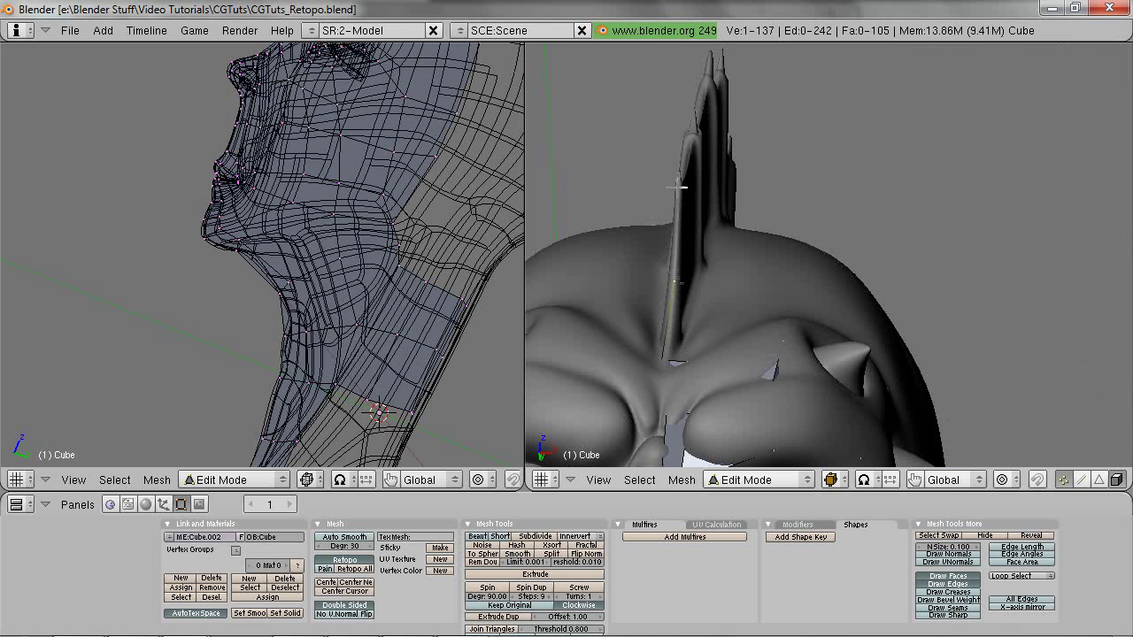
# Step: Add a chain of vertices along the crest's front edge and beside the base of its first spine
pyautogui.moveTo(740, 280); pyautogui.dragTo(713, 361, button='middle')
pyautogui.press('z')
pyautogui.press('a')
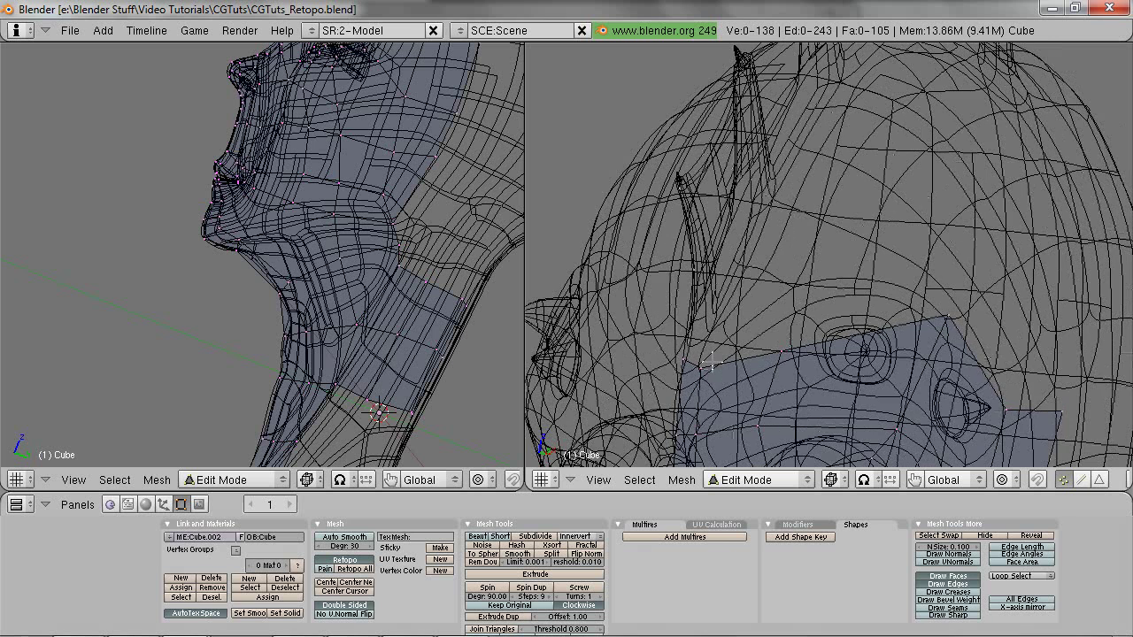
pyautogui.keyDown('ctrl'); pyautogui.click(711, 306); pyautogui.keyUp('ctrl')
pyautogui.press('z')
pyautogui.moveTo(746, 286)
pyautogui.mouseDown(button='middle')
pyautogui.moveTo(771, 316)
pyautogui.moveTo(800, 298)
pyautogui.moveTo(760, 344)
pyautogui.mouseUp(button='middle')
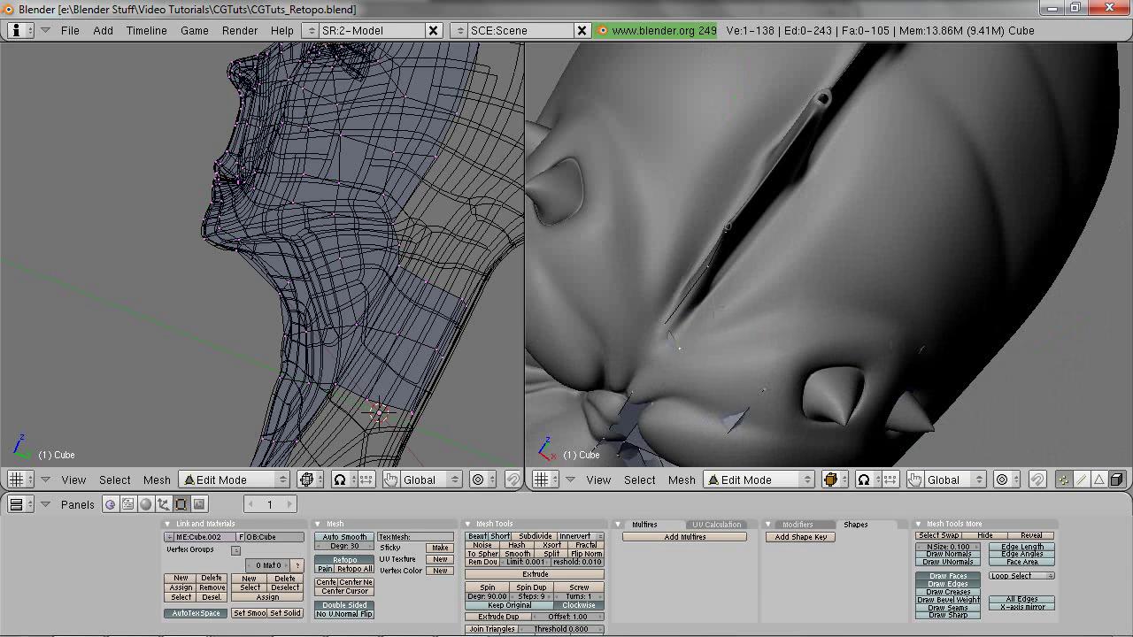
pyautogui.keyDown('ctrl'); pyautogui.click(704, 387); pyautogui.keyUp('ctrl')
pyautogui.moveTo(705, 381); pyautogui.dragTo(807, 273, button='middle')
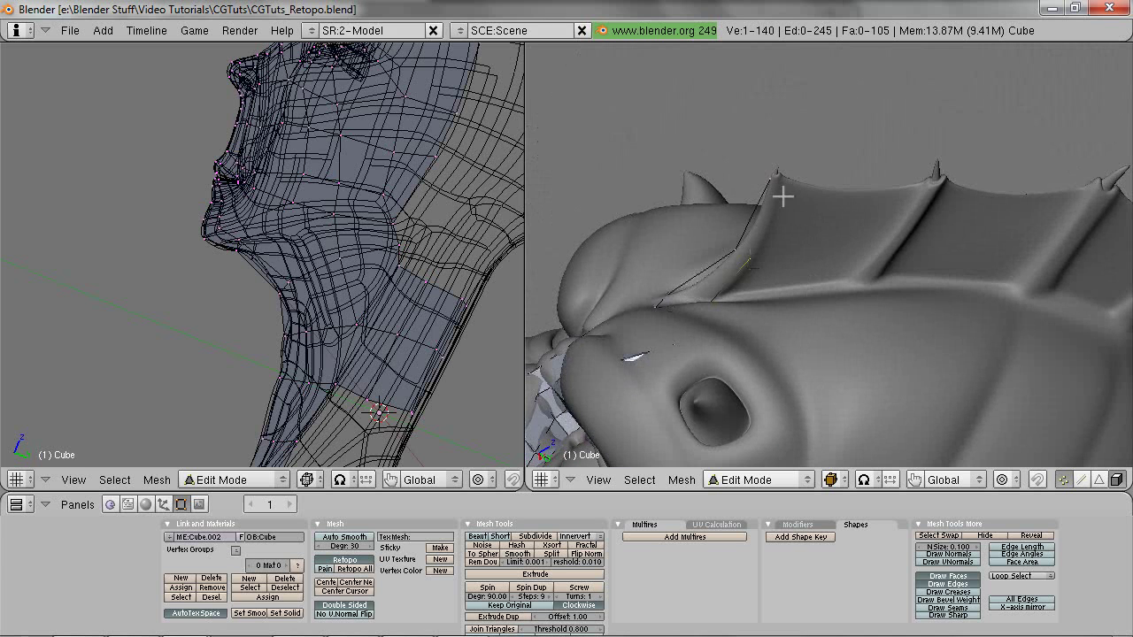
pyautogui.keyDown('ctrl'); pyautogui.click(738, 277); pyautogui.keyUp('ctrl')
# Step: Reposition the vertex beside the crest's front base on the forehead
pyautogui.press('z')
pyautogui.moveTo(738, 276); pyautogui.dragTo(674, 342, button='middle')
pyautogui.rightClick(598, 357)
pyautogui.press('z')
pyautogui.press('g')
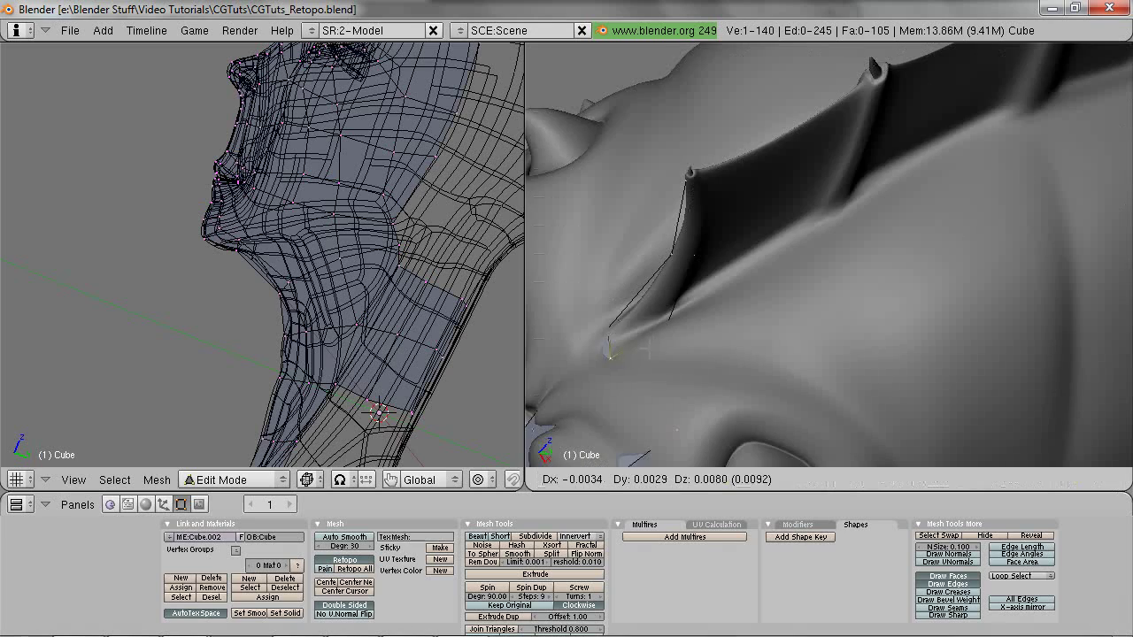
pyautogui.click(657, 336)
# Step: Fill two faces along the crest's front spine between the centre line and the side vertices
pyautogui.press('z')
pyautogui.moveTo(670, 328); pyautogui.dragTo(730, 273, button='middle')
pyautogui.press('z')
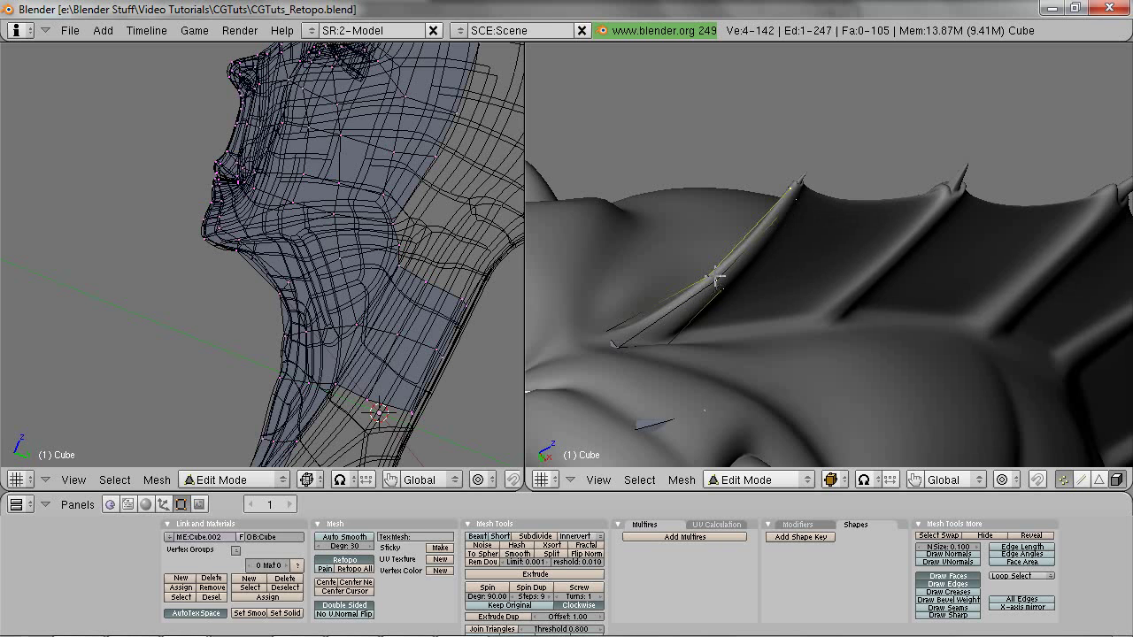
pyautogui.press('f')
pyautogui.press('a')
pyautogui.keyDown('shift'); pyautogui.rightClick(619, 341); pyautogui.keyUp('shift')
pyautogui.press('f')
# Step: Move the two side vertices behind the crest's first spine along its base and onto the membrane
pyautogui.rightClick(621, 343)
pyautogui.press('z')
pyautogui.moveTo(711, 334); pyautogui.dragTo(735, 302, button='middle')
pyautogui.press('z')
pyautogui.rightClick(737, 301)
pyautogui.press('z')
pyautogui.rightClick(689, 343)
pyautogui.press('z')
pyautogui.moveTo(703, 346); pyautogui.dragTo(736, 313, button='middle')
pyautogui.press('g')
pyautogui.click(795, 317)
pyautogui.press('g')
pyautogui.click(825, 239)
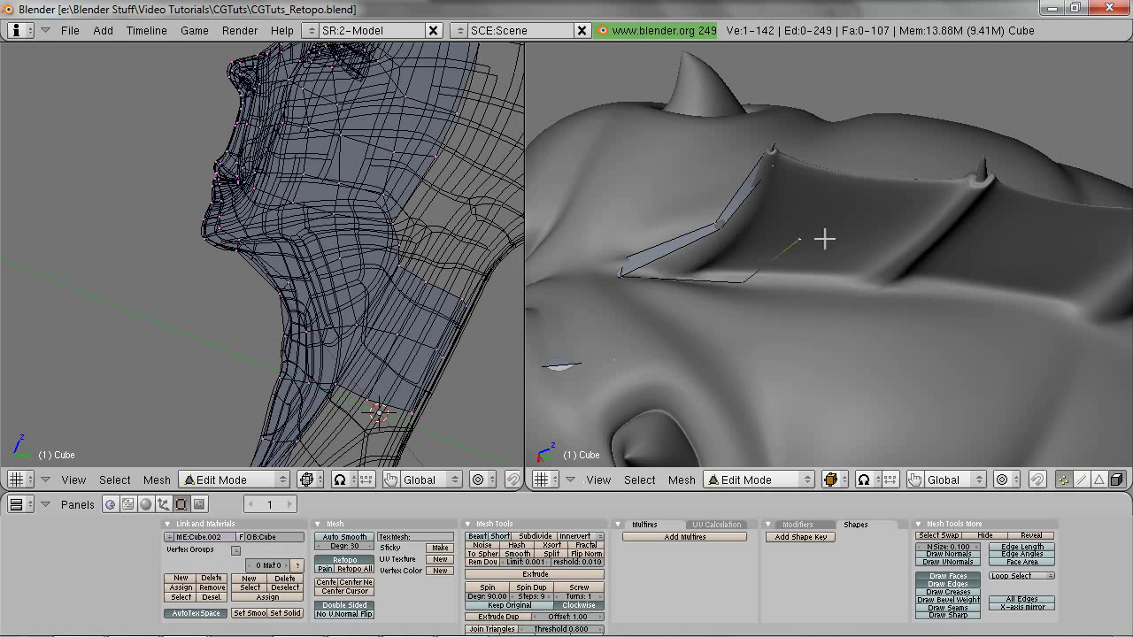
# Step: Fill the faces joining the crest's front spine to the vertices at its base and on the first membrane panel
pyautogui.keyDown('shift'); pyautogui.rightClick(742, 281); pyautogui.keyUp('shift')
pyautogui.press('f')
pyautogui.rightClick(800, 240)
pyautogui.keyDown('shift'); pyautogui.rightClick(778, 169); pyautogui.keyUp('shift')
pyautogui.keyDown('shift'); pyautogui.rightClick(733, 238); pyautogui.keyUp('shift')
pyautogui.keyDown('shift'); pyautogui.rightClick(795, 246); pyautogui.keyUp('shift')
pyautogui.press('f')
pyautogui.moveTo(805, 250); pyautogui.dragTo(707, 238, button='middle')
pyautogui.press('a')
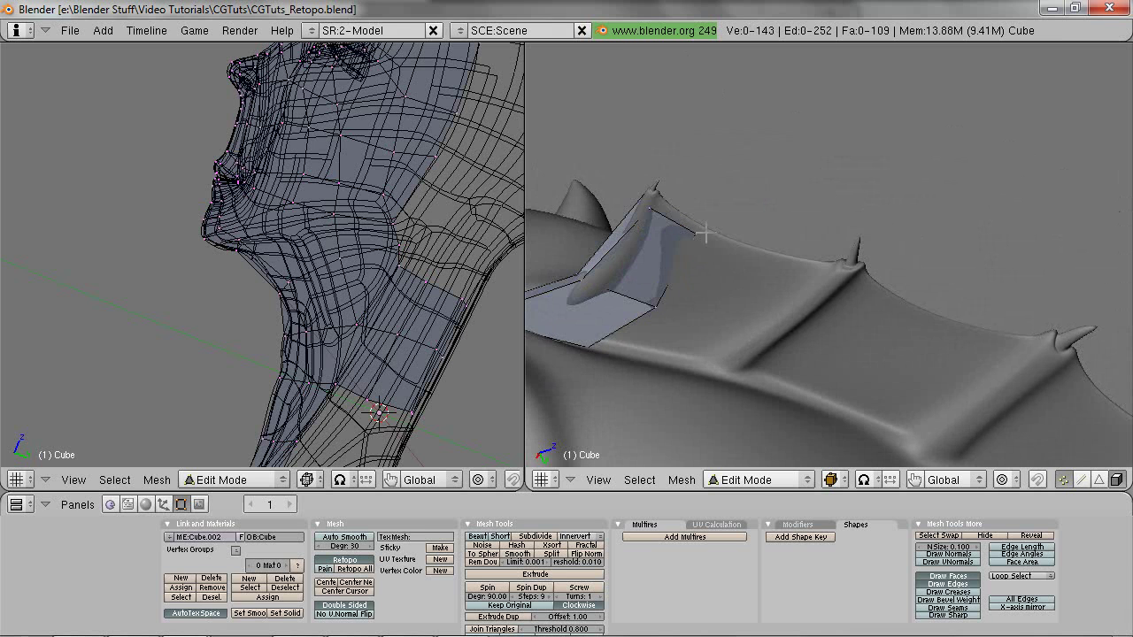
# Step: Extrude the strip's end edge rearward across the crest's first three membrane panels and adjust its placement
pyautogui.keyDown('ctrl'); pyautogui.click(790, 307); pyautogui.keyUp('ctrl')
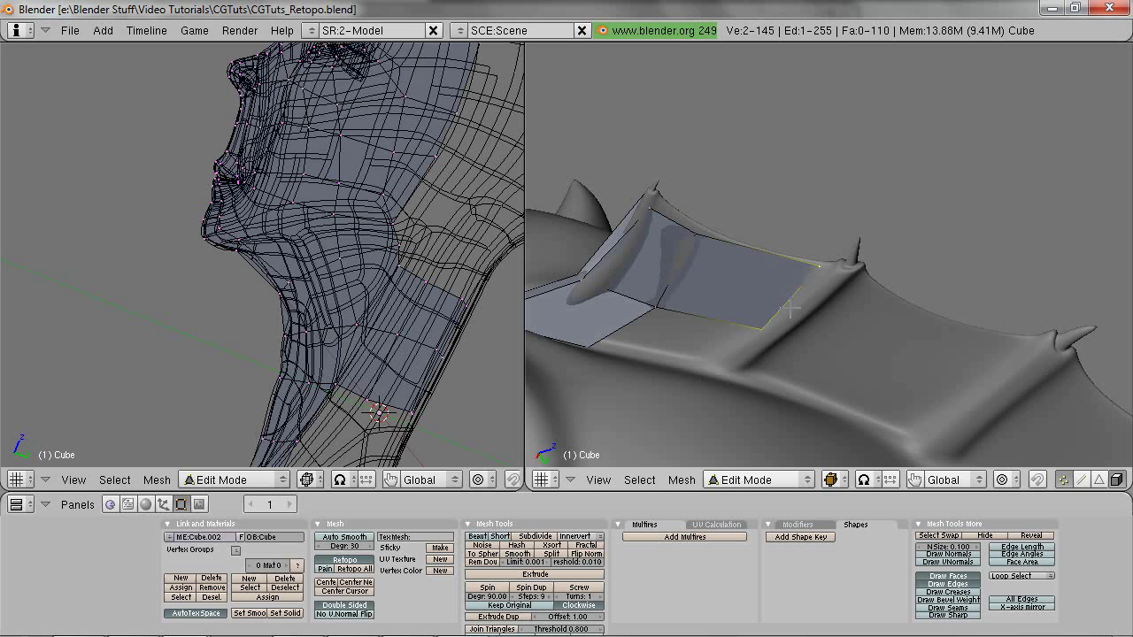
pyautogui.press('g')
pyautogui.click(832, 338)
pyautogui.keyDown('ctrl'); pyautogui.click(1001, 366); pyautogui.keyUp('ctrl')
pyautogui.keyDown('shift'); pyautogui.moveTo(987, 408); pyautogui.dragTo(852, 294, button='middle'); pyautogui.keyUp('shift')
pyautogui.keyDown('ctrl'); pyautogui.click(1015, 352); pyautogui.keyUp('ctrl')
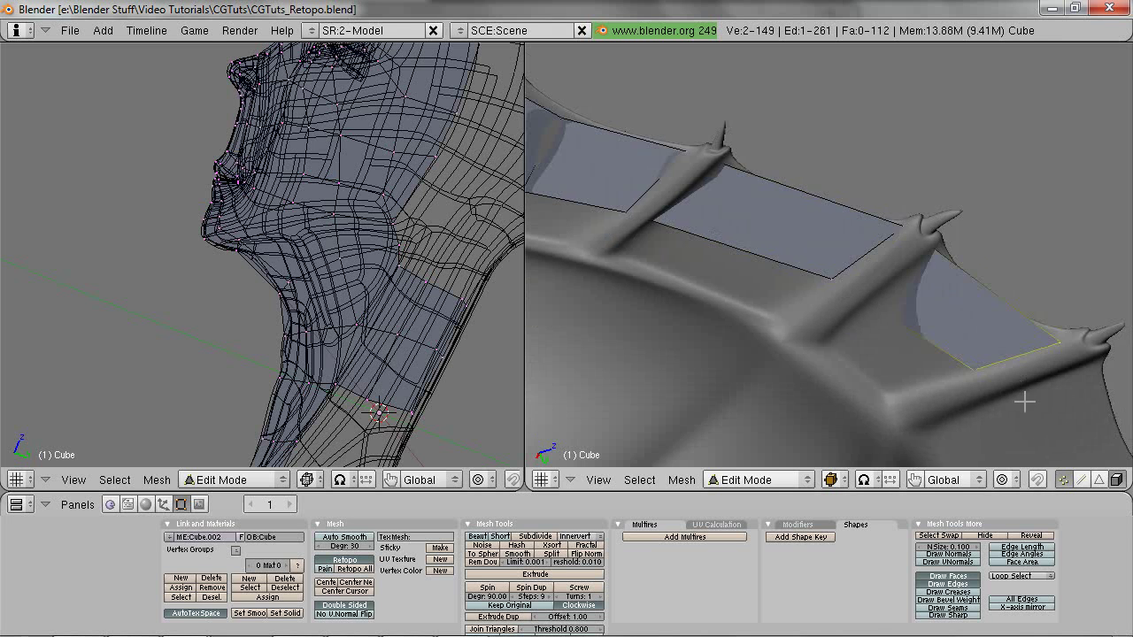
# Step: Extrude the crest strip across the next two rear membrane panels, rotating each end edge to follow the spines
pyautogui.keyDown('shift'); pyautogui.moveTo(1024, 399); pyautogui.dragTo(1023, 369, button='middle'); pyautogui.keyUp('shift')
pyautogui.keyDown('ctrl'); pyautogui.click(1019, 379); pyautogui.keyUp('ctrl')
pyautogui.scroll(-2, 1007, 404)
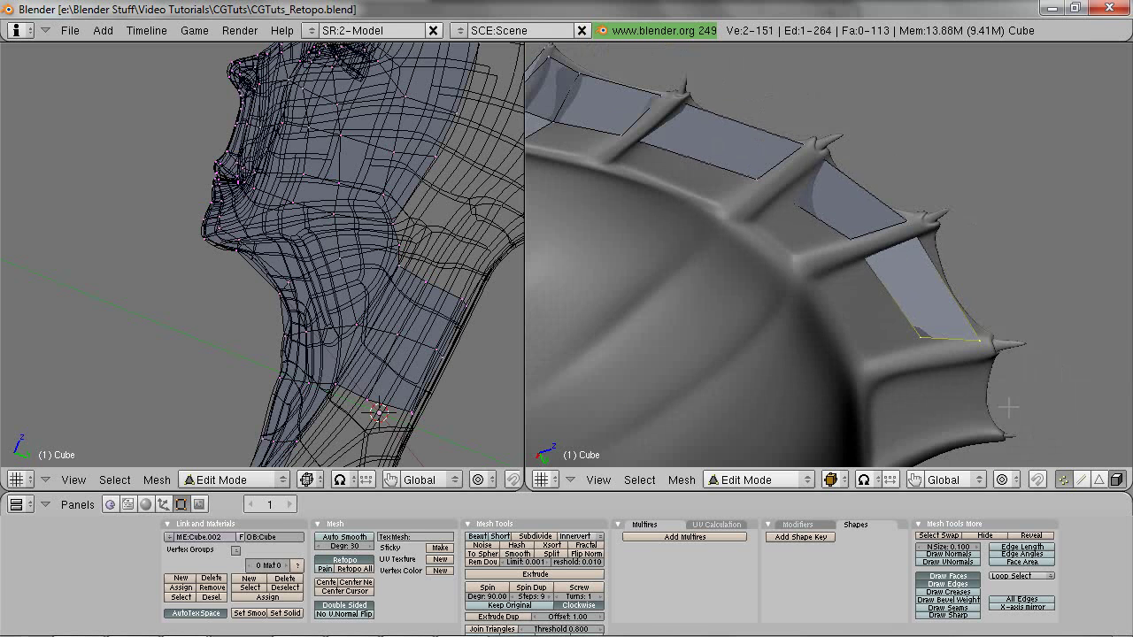
pyautogui.press('r')
pyautogui.click(1015, 395)
pyautogui.keyDown('ctrl'); pyautogui.click(970, 434); pyautogui.keyUp('ctrl')
pyautogui.keyDown('shift'); pyautogui.moveTo(969, 459); pyautogui.dragTo(779, 274, button='middle'); pyautogui.keyUp('shift')
pyautogui.press('r')
pyautogui.click(1020, 379)
pyautogui.press('a')
pyautogui.press('a')
# Step: Extend a chain of vertices from the crest's front tip rearward along its top edge past the spines
pyautogui.rightClick(687, 232)
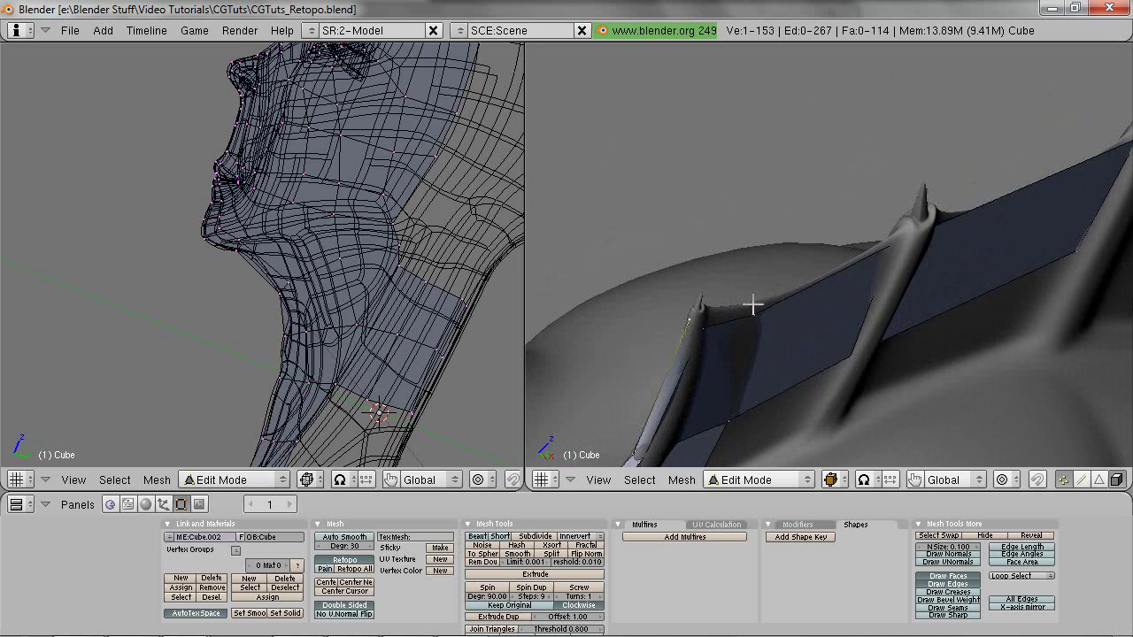
pyautogui.moveTo(834, 304); pyautogui.dragTo(773, 319, button='middle')
pyautogui.press('z')
pyautogui.press('z')
pyautogui.moveTo(801, 274); pyautogui.dragTo(776, 313, button='middle')
pyautogui.press('z')
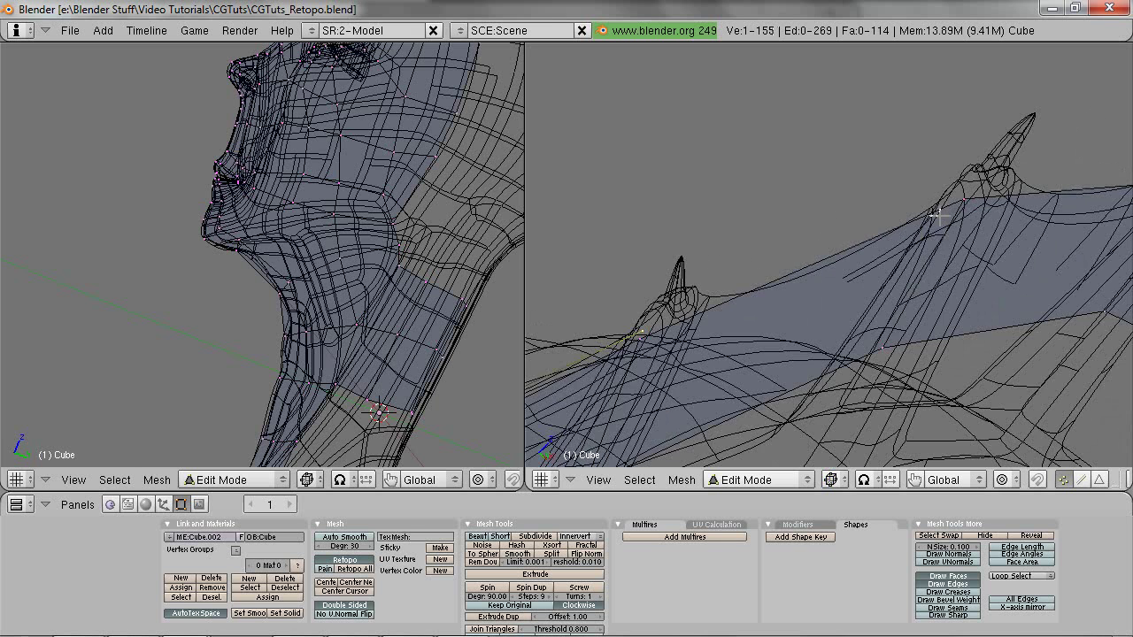
pyautogui.press('z')
pyautogui.keyDown('shift'); pyautogui.moveTo(1004, 239); pyautogui.dragTo(547, 354, button='middle'); pyautogui.keyUp('shift')
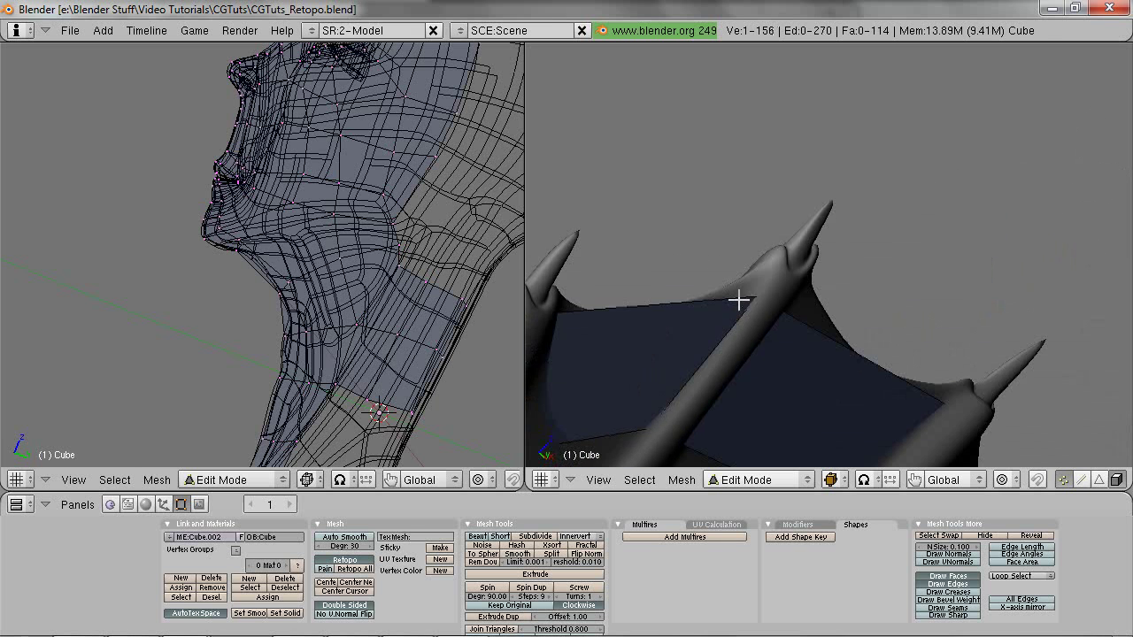
pyautogui.press('z')
pyautogui.keyDown('shift'); pyautogui.moveTo(683, 337); pyautogui.dragTo(797, 294, button='middle'); pyautogui.keyUp('shift')
pyautogui.press('z')
pyautogui.press('z')
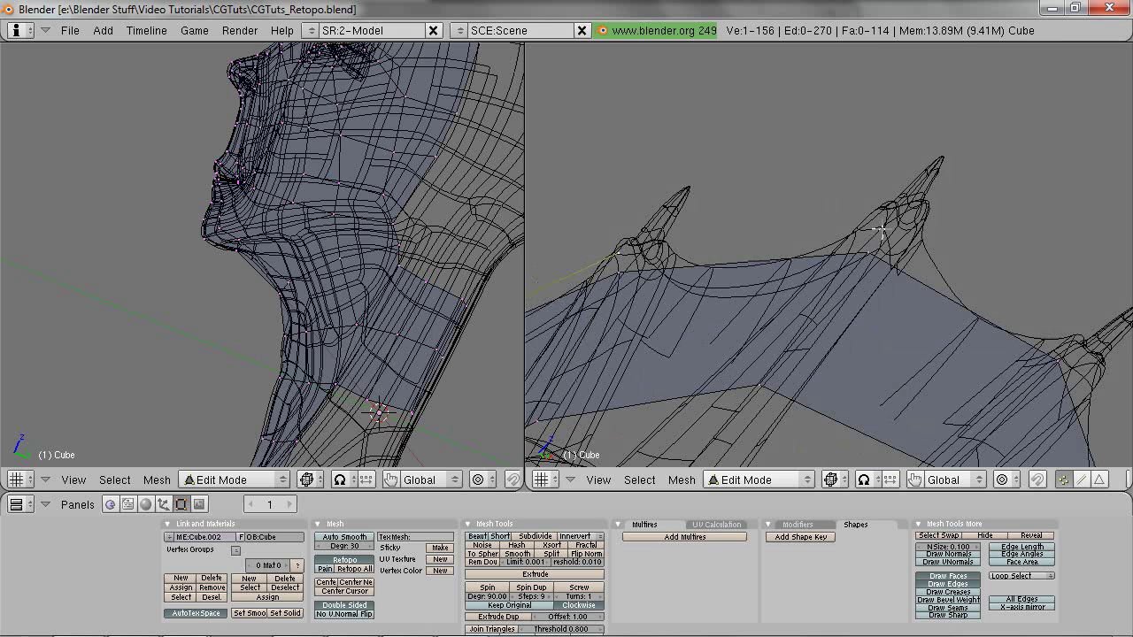
# Step: Undo the last vertex placed along the crest's top edge
pyautogui.moveTo(892, 209)
pyautogui.mouseDown(button='middle')
pyautogui.moveTo(817, 271)
pyautogui.moveTo(552, 286)
pyautogui.moveTo(714, 279)
pyautogui.moveTo(749, 301)
pyautogui.mouseUp(button='middle')
pyautogui.press('z')
pyautogui.press('z')
pyautogui.keyDown('shift'); pyautogui.moveTo(631, 303); pyautogui.dragTo(982, 276, button='middle'); pyautogui.keyUp('shift')
pyautogui.hotkey('ctrl', 'z')
pyautogui.press('z')
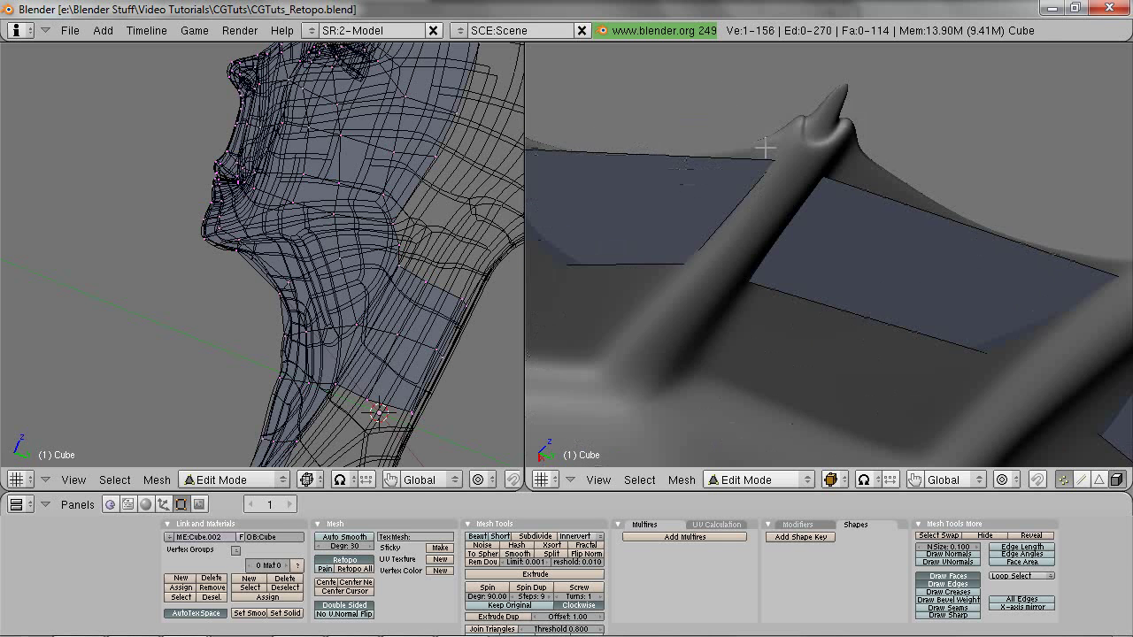
# Step: Continue the vertex chain along the crest's top edge to the rear spines
pyautogui.moveTo(868, 251)
pyautogui.mouseDown(button='middle')
pyautogui.moveTo(801, 316)
pyautogui.moveTo(749, 289)
pyautogui.mouseUp(button='middle')
pyautogui.press('z')
pyautogui.press('z')
pyautogui.press('z')
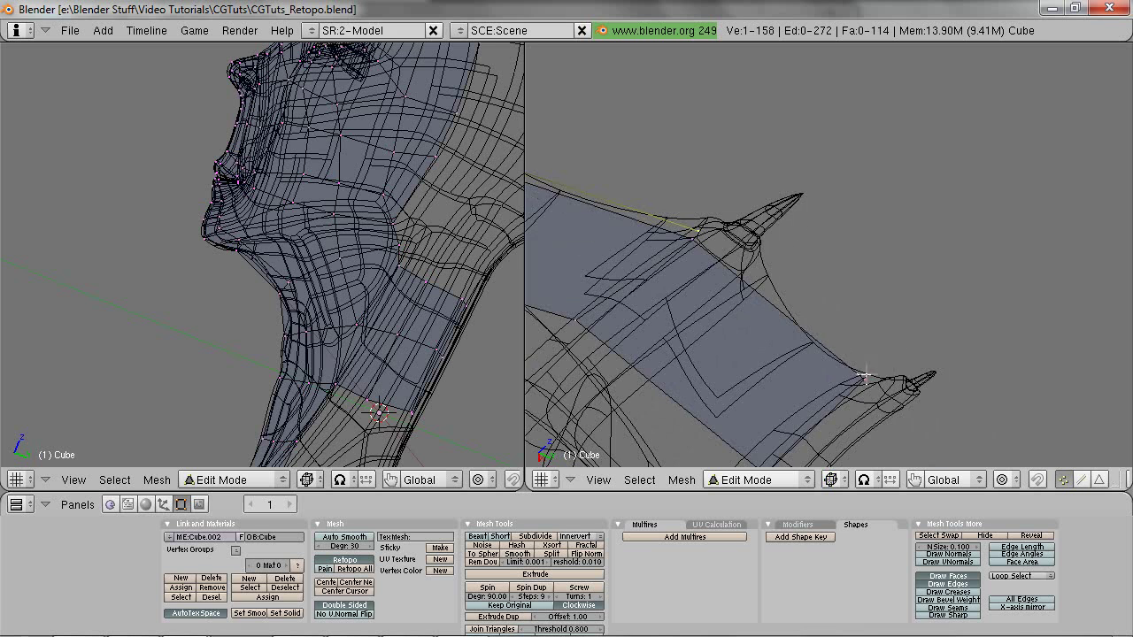
pyautogui.press('z')
pyautogui.press('z')
# Step: Fill a face between the crest's top-edge chain and the membrane strip near a rear spine
pyautogui.keyDown('shift'); pyautogui.rightClick(853, 375); pyautogui.keyUp('shift')
pyautogui.press('b')
pyautogui.moveTo(677, 209); pyautogui.dragTo(706, 257)
pyautogui.keyDown('shift'); pyautogui.moveTo(696, 258); pyautogui.dragTo(1131, 299, button='middle'); pyautogui.keyUp('shift')
pyautogui.press('f')
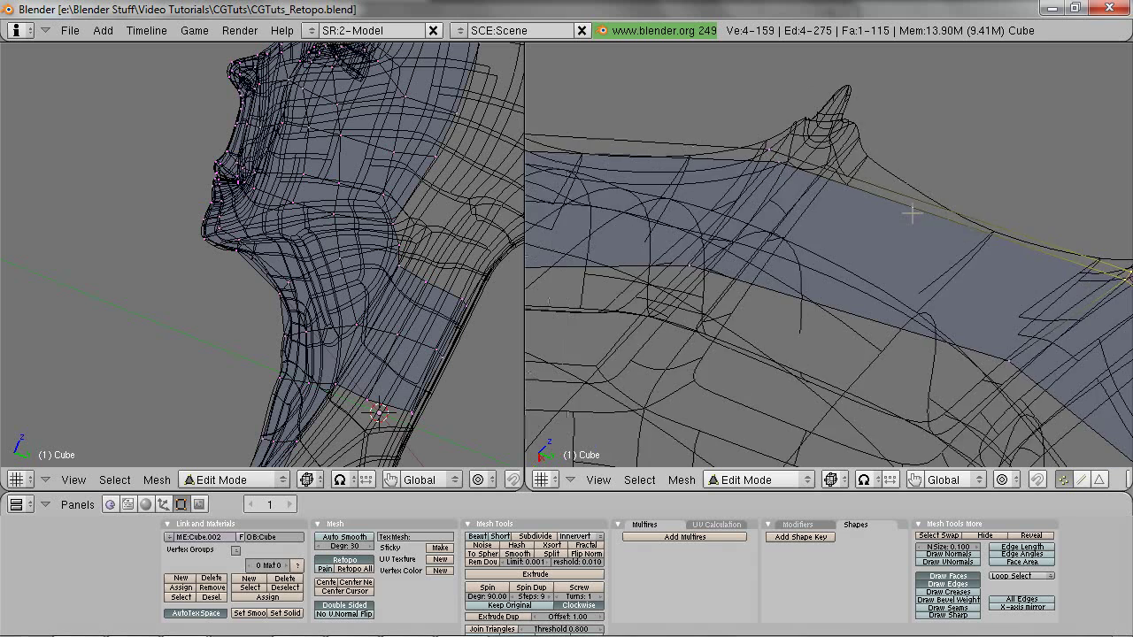
# Step: Fill the adjacent face further forward between the crest's top-edge chain and the membrane strip
pyautogui.scroll(-2, 913, 213)
pyautogui.press('a')
pyautogui.press('b')
pyautogui.moveTo(776, 165); pyautogui.dragTo(1034, 282)
pyautogui.press('f')
pyautogui.keyDown('shift'); pyautogui.moveTo(809, 253); pyautogui.dragTo(939, 264, button='middle'); pyautogui.keyUp('shift')
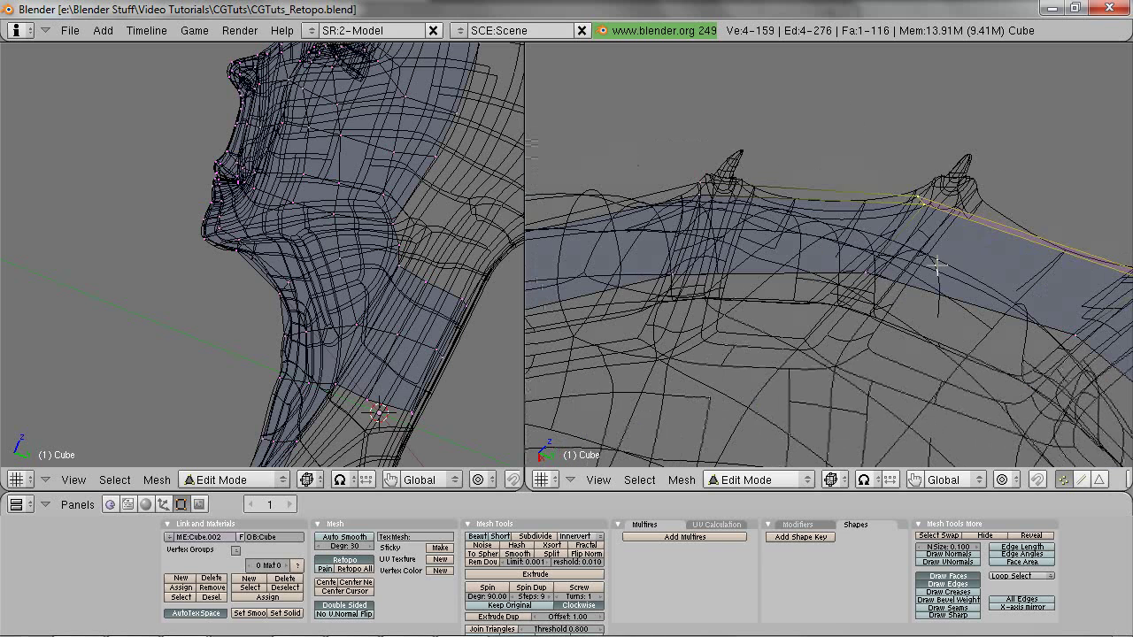
# Step: Fill the next two gaps between the crest's top-edge chain and the membrane strip with faces
pyautogui.press('a')
pyautogui.press('b')
pyautogui.moveTo(631, 152); pyautogui.dragTo(975, 237)
pyautogui.press('f')
pyautogui.keyDown('shift'); pyautogui.moveTo(739, 259); pyautogui.dragTo(1009, 238, button='middle'); pyautogui.keyUp('shift')
pyautogui.press('a')
pyautogui.press('b')
pyautogui.moveTo(658, 139); pyautogui.dragTo(1006, 251)
pyautogui.press('f')
# Step: Fill the gap further forward between the top-edge chain and the membrane strip with a face
pyautogui.press('a')
pyautogui.press('b')
pyautogui.moveTo(569, 179); pyautogui.dragTo(728, 308)
pyautogui.moveTo(728, 308); pyautogui.dragTo(772, 327, button='middle')
pyautogui.press('f')
# Step: Reposition a membrane vertex beside a front crest spine so it sits on the sculpt
pyautogui.press('z')
pyautogui.moveTo(757, 259); pyautogui.dragTo(862, 279, button='middle')
pyautogui.press('z')
pyautogui.moveTo(787, 292); pyautogui.dragTo(825, 262, button='middle')
pyautogui.rightClick(809, 232)
pyautogui.press('z')
pyautogui.press('g')
pyautogui.click(828, 260)
# Step: Nudge a top-edge vertex near a rear spine's tip and check the neighbouring crest vertices against the sculpt
pyautogui.press('z')
pyautogui.rightClick(938, 145)
pyautogui.press('z')
pyautogui.press('g')
pyautogui.click(939, 148)
pyautogui.keyDown('shift'); pyautogui.moveTo(957, 223); pyautogui.dragTo(835, 230, button='middle'); pyautogui.keyUp('shift')
pyautogui.press('z')
pyautogui.press('z')
pyautogui.rightClick(934, 158)
pyautogui.press('z')
pyautogui.press('z')
pyautogui.rightClick(1030, 285)
pyautogui.moveTo(1032, 287); pyautogui.dragTo(864, 296, button='middle')
pyautogui.press('z')
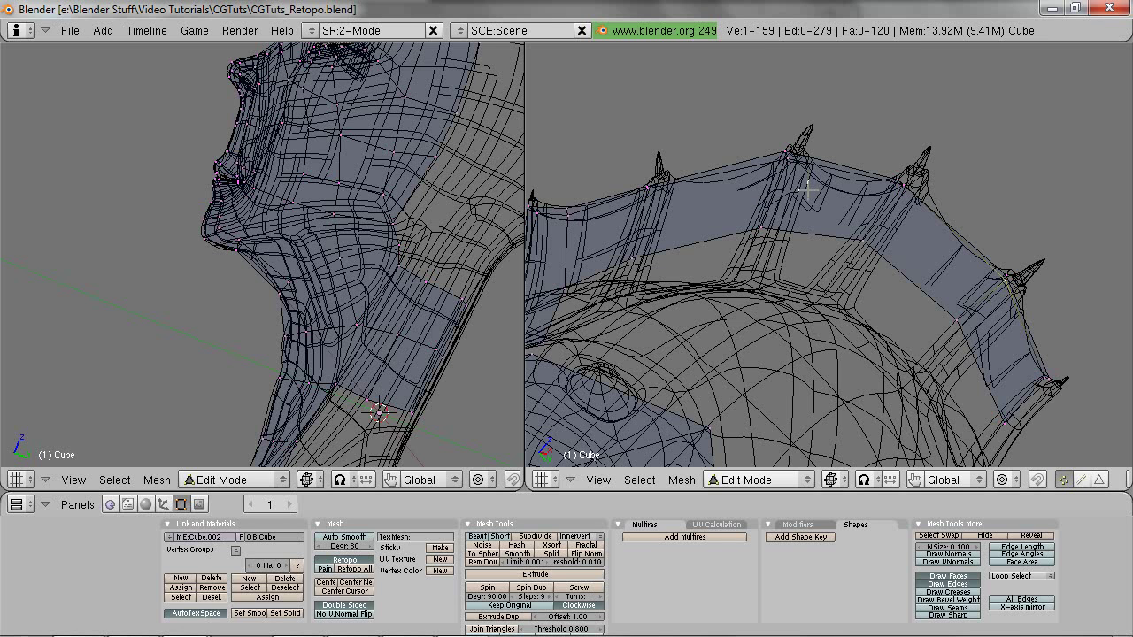
# Step: Place a chain of vertices along the crest's base, where the membrane meets the skull, back to the rearmost spine
pyautogui.press('z')
pyautogui.moveTo(842, 222)
pyautogui.mouseDown(button='middle')
pyautogui.moveTo(936, 223)
pyautogui.moveTo(766, 286)
pyautogui.moveTo(742, 282)
pyautogui.moveTo(764, 266)
pyautogui.moveTo(740, 271)
pyautogui.moveTo(742, 325)
pyautogui.mouseUp(button='middle')
pyautogui.press('z')
pyautogui.scroll(1, 742, 281)
pyautogui.press('z')
pyautogui.press('z')
pyautogui.rightClick(739, 269)
pyautogui.press('z')
pyautogui.keyDown('ctrl'); pyautogui.click(739, 304); pyautogui.keyUp('ctrl')
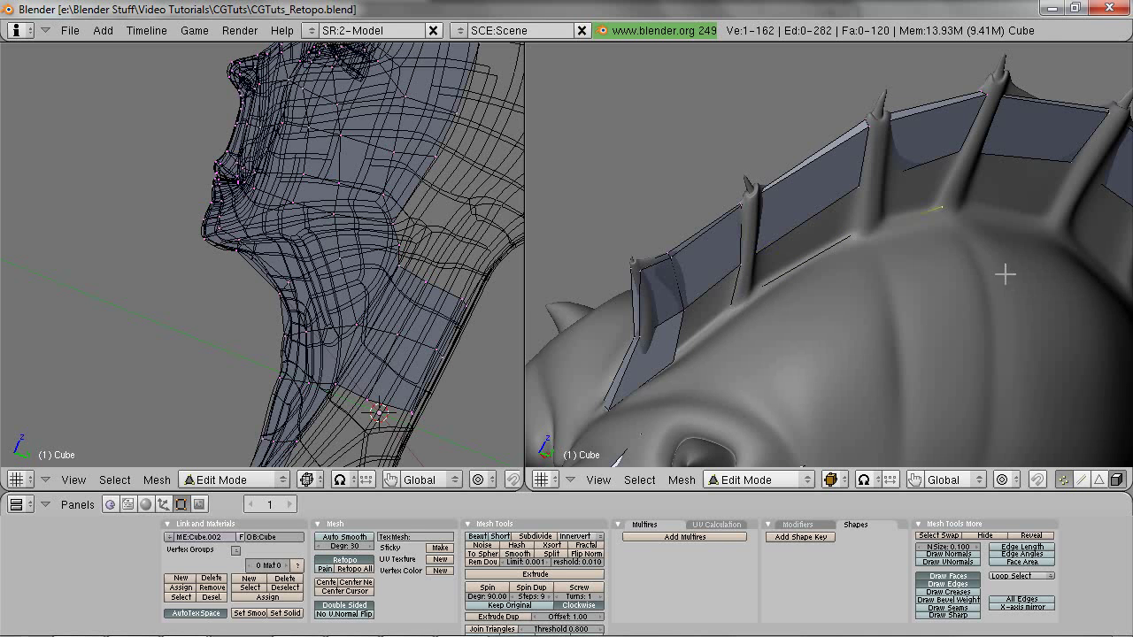
pyautogui.keyDown('shift'); pyautogui.moveTo(1006, 274); pyautogui.dragTo(983, 264, button='middle'); pyautogui.keyUp('shift')
pyautogui.moveTo(1043, 299); pyautogui.dragTo(1047, 266, button='middle')
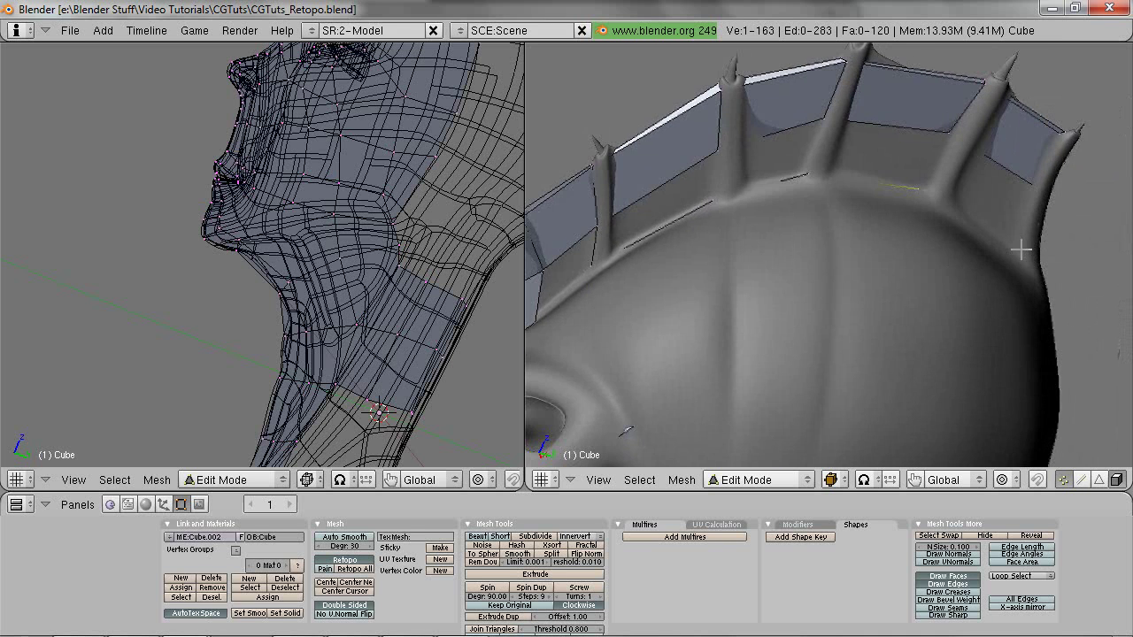
pyautogui.keyDown('ctrl'); pyautogui.click(1022, 251); pyautogui.keyUp('ctrl')
# Step: Fill the two rearmost faces between the crest's base chain and the membrane strip
pyautogui.press('z')
pyautogui.keyDown('shift'); pyautogui.rightClick(947, 135); pyautogui.keyUp('shift')
pyautogui.keyDown('shift'); pyautogui.rightClick(921, 192); pyautogui.keyUp('shift')
pyautogui.press('f')
pyautogui.press('a')
pyautogui.rightClick(918, 189)
pyautogui.keyDown('shift'); pyautogui.rightClick(946, 134); pyautogui.keyUp('shift')
pyautogui.keyDown('shift'); pyautogui.rightClick(827, 121); pyautogui.keyUp('shift')
pyautogui.keyDown('shift'); pyautogui.rightClick(809, 171); pyautogui.keyUp('shift')
pyautogui.press('f')
# Step: Fill the next two faces further forward between the base chain and the membrane strip
pyautogui.press('a')
pyautogui.rightClick(809, 173)
pyautogui.keyDown('shift'); pyautogui.rightClick(823, 120); pyautogui.keyUp('shift')
pyautogui.keyDown('shift'); pyautogui.rightClick(710, 150); pyautogui.keyUp('shift')
pyautogui.keyDown('shift'); pyautogui.rightClick(711, 194); pyautogui.keyUp('shift')
pyautogui.press('f')
pyautogui.press('a')
pyautogui.rightClick(599, 223)
pyautogui.keyDown('shift'); pyautogui.rightClick(710, 154); pyautogui.keyUp('shift')
pyautogui.keyDown('shift'); pyautogui.rightClick(713, 198); pyautogui.keyUp('shift')
pyautogui.keyDown('shift'); pyautogui.rightClick(591, 266); pyautogui.keyUp('shift')
pyautogui.press('f')
# Step: Fill the frontmost remaining gap in the membrane's lower row with a face
pyautogui.press('a')
pyautogui.rightClick(585, 273)
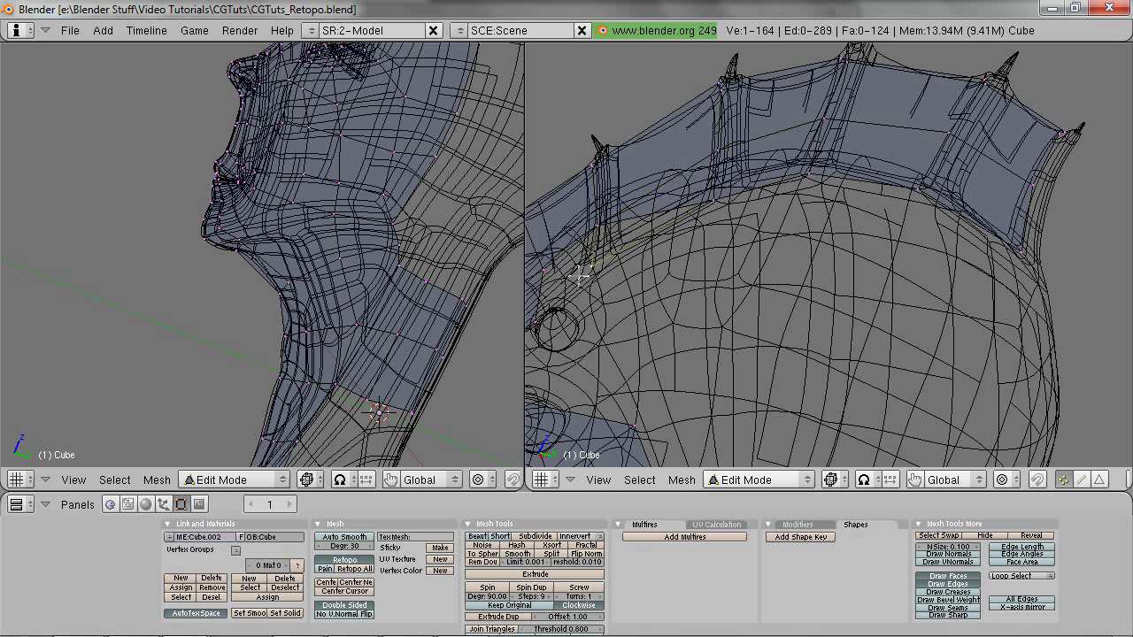
pyautogui.keyDown('shift'); pyautogui.rightClick(595, 223); pyautogui.keyUp('shift')
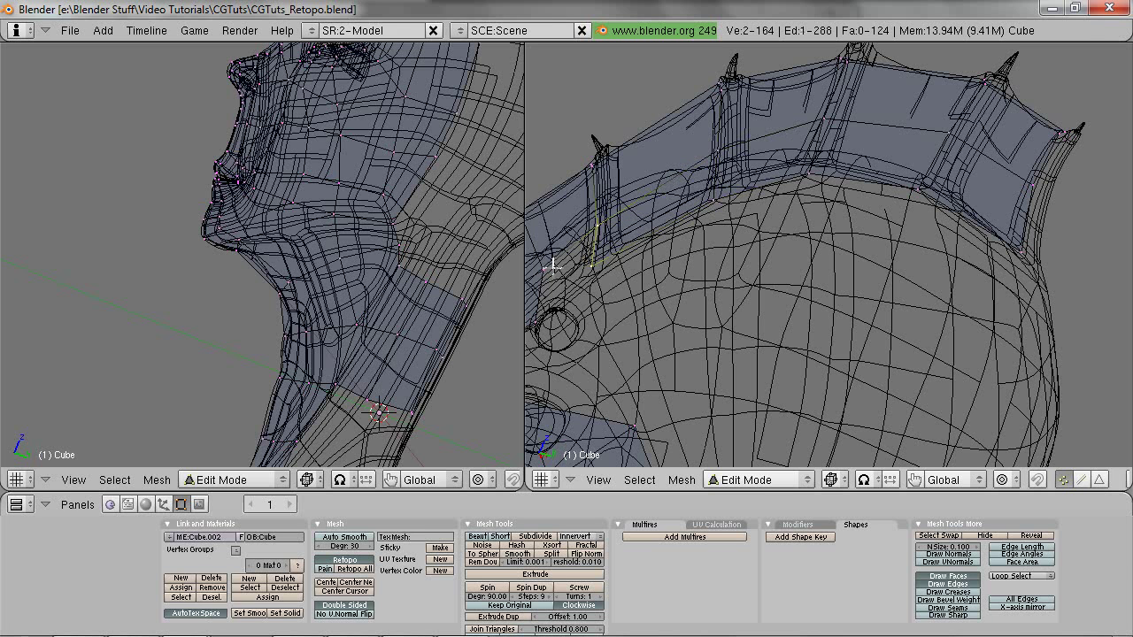
pyautogui.press('f')
pyautogui.press('z')
# Step: Save the file over the existing CGTuts_Retopo.blend
pyautogui.scroll(-3, 566, 312)
pyautogui.moveTo(620, 303); pyautogui.dragTo(753, 281, button='middle')
pyautogui.press('a')
pyautogui.hotkey('ctrl', 'w')
pyautogui.click(762, 273)
# Step: Extend the membrane's rear edge across the side of the rearmost spine with a new face and add a vertex near its tip
pyautogui.moveTo(844, 257)
pyautogui.mouseDown(button='middle')
pyautogui.moveTo(906, 238)
pyautogui.moveTo(824, 254)
pyautogui.moveTo(845, 268)
pyautogui.mouseUp(button='middle')
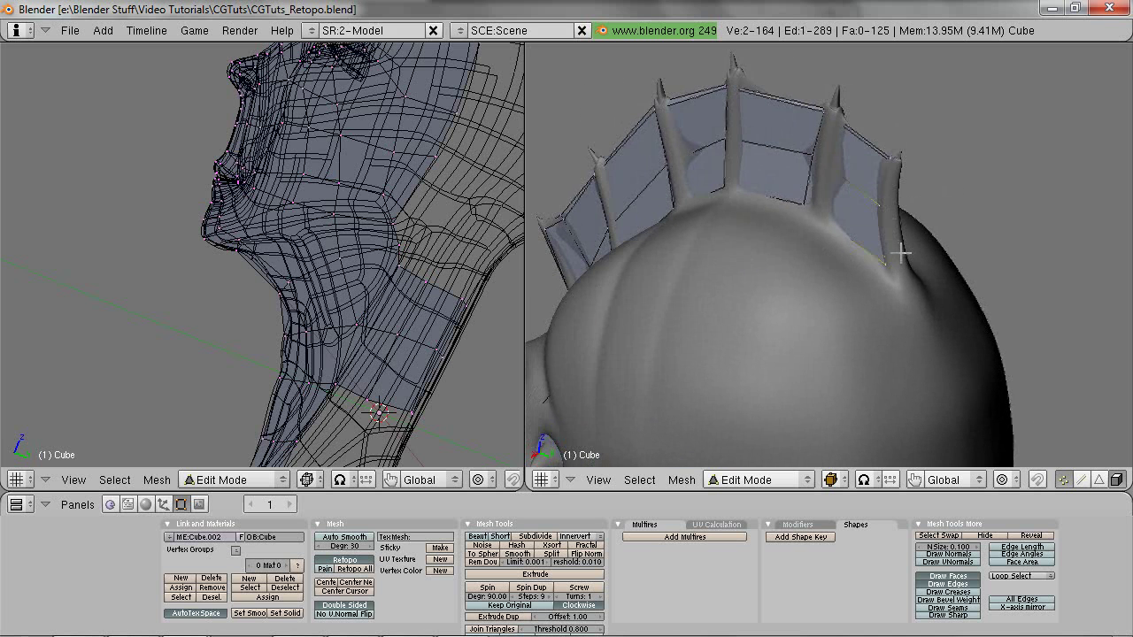
pyautogui.press('z')
pyautogui.press('z')
pyautogui.rightClick(898, 168)
pyautogui.press('z')
pyautogui.scroll(3, 915, 201)
pyautogui.press('a')
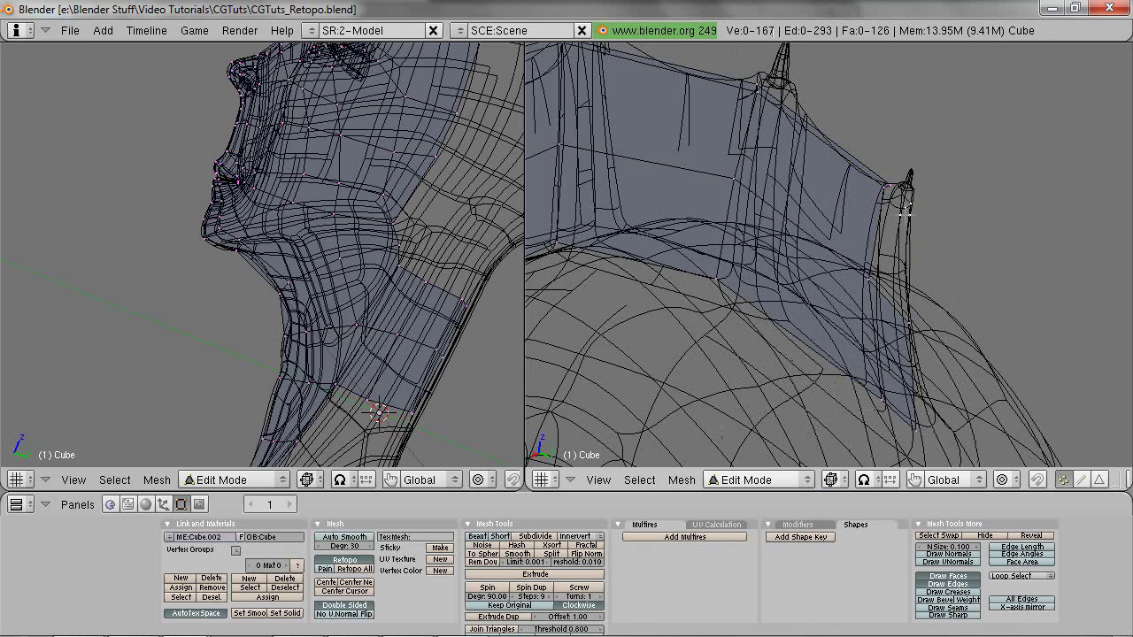
# Step: Extrude the outer edge of the rearmost spine's lower face around to the spine's rear side
pyautogui.moveTo(901, 244); pyautogui.dragTo(897, 304, button='middle')
pyautogui.press('a')
pyautogui.rightClick(900, 309)
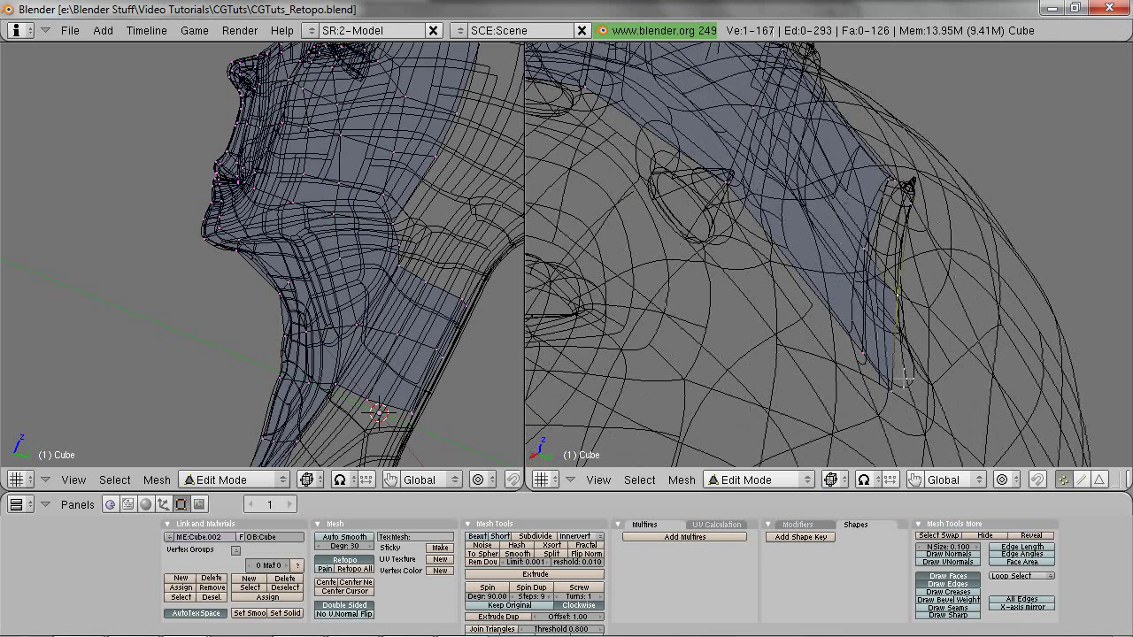
pyautogui.keyDown('shift'); pyautogui.rightClick(901, 380); pyautogui.keyUp('shift')
pyautogui.press('z')
pyautogui.moveTo(923, 381); pyautogui.dragTo(903, 359, button='middle')
pyautogui.keyDown('ctrl'); pyautogui.click(906, 354); pyautogui.keyUp('ctrl')
pyautogui.moveTo(912, 320); pyautogui.dragTo(876, 319, button='middle')
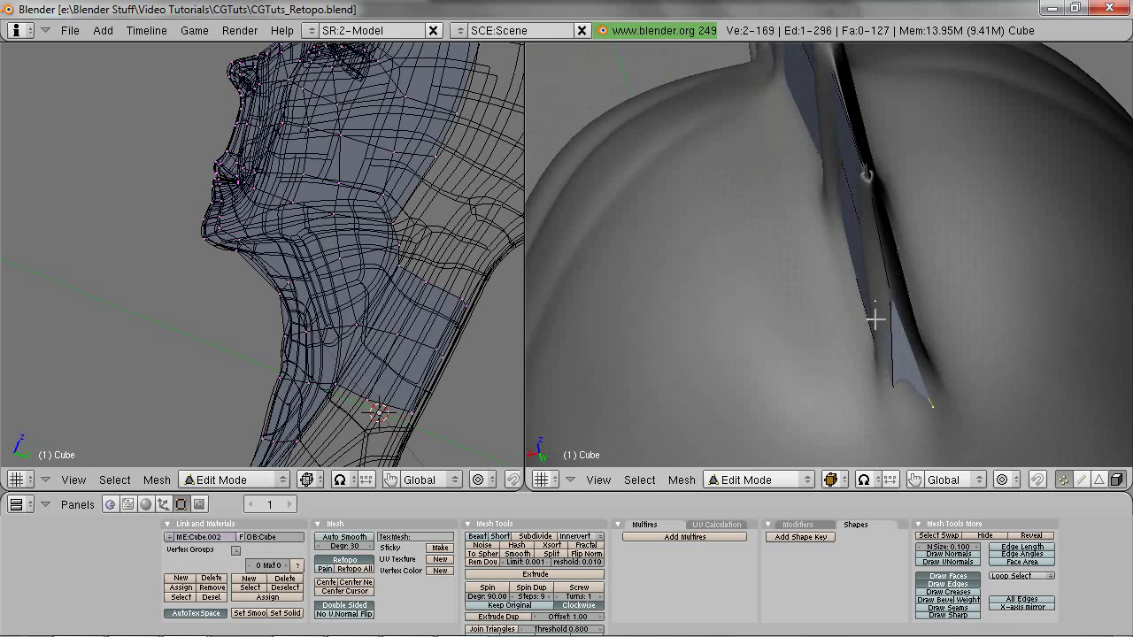
# Step: Rotate and move the extruded edge so it follows the base of the rearmost spine
pyautogui.press('z')
pyautogui.press('r')
pyautogui.click(962, 397)
pyautogui.press('z')
pyautogui.press('r')
pyautogui.click(956, 419)
pyautogui.press('g')
pyautogui.click(965, 408)
pyautogui.press('z')
pyautogui.keyDown('shift'); pyautogui.rightClick(888, 294); pyautogui.keyUp('shift')
pyautogui.moveTo(888, 296); pyautogui.dragTo(912, 173, button='middle')
pyautogui.keyDown('shift'); pyautogui.rightClick(901, 168); pyautogui.keyUp('shift')
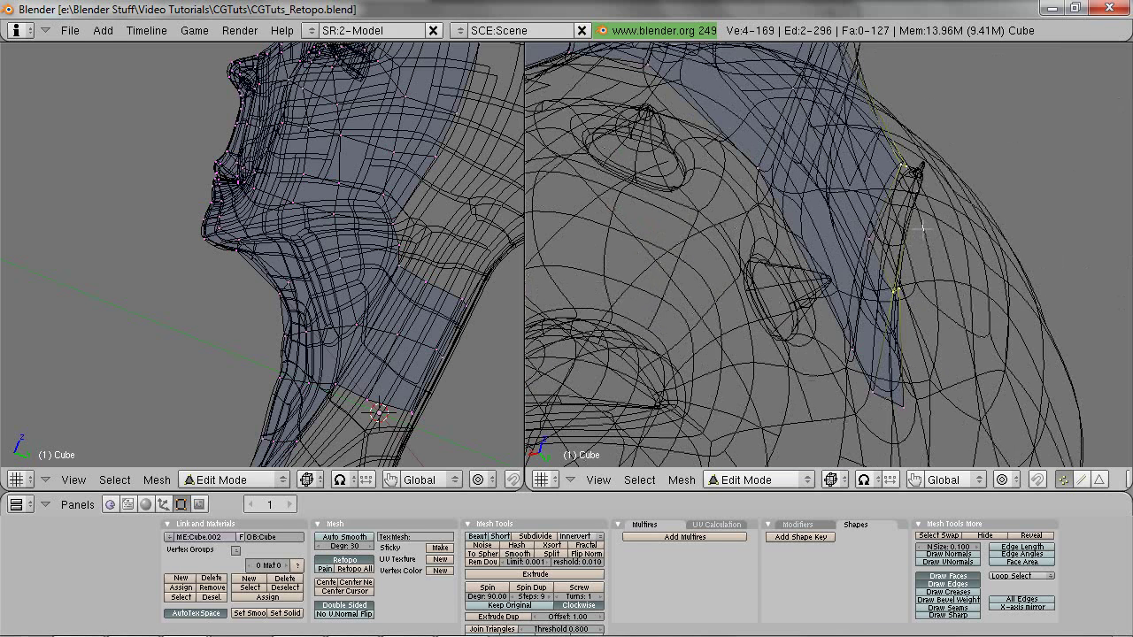
# Step: Add a vertex on the rear side of the rearmost spine, just below its tip
pyautogui.rightClick(906, 170)
pyautogui.press('z')
pyautogui.moveTo(912, 214); pyautogui.dragTo(863, 238, button='middle')
pyautogui.press('z')
pyautogui.press('z')
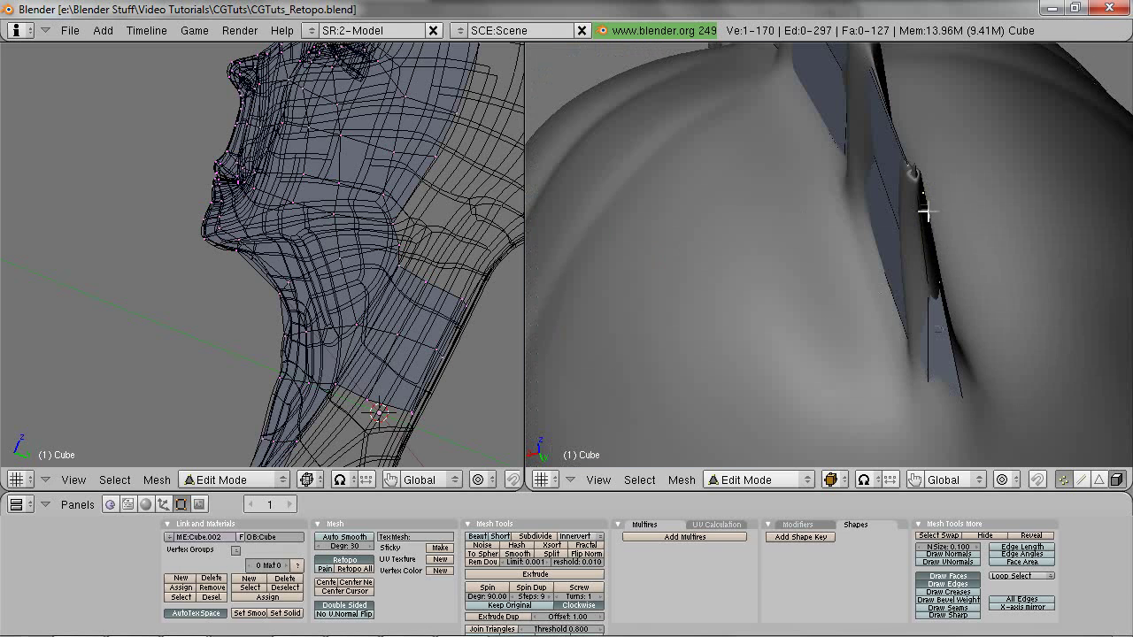
# Step: Fill a triangle and an adjoining quad along the rearmost spine between its tip and lower face
pyautogui.press('z')
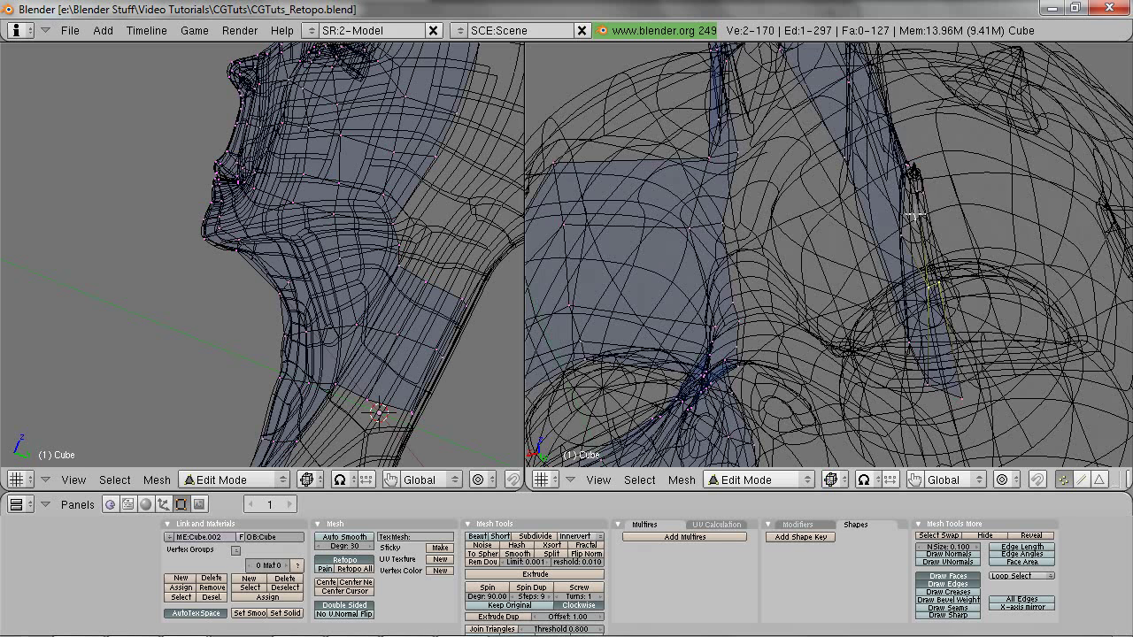
pyautogui.keyDown('shift'); pyautogui.rightClick(918, 190); pyautogui.keyUp('shift')
pyautogui.press('f')
pyautogui.rightClick(914, 188)
pyautogui.keyDown('shift'); pyautogui.rightClick(907, 169); pyautogui.keyUp('shift')
pyautogui.keyDown('shift'); pyautogui.rightClick(903, 229); pyautogui.keyUp('shift')
pyautogui.keyDown('shift'); pyautogui.rightClick(927, 276); pyautogui.keyUp('shift')
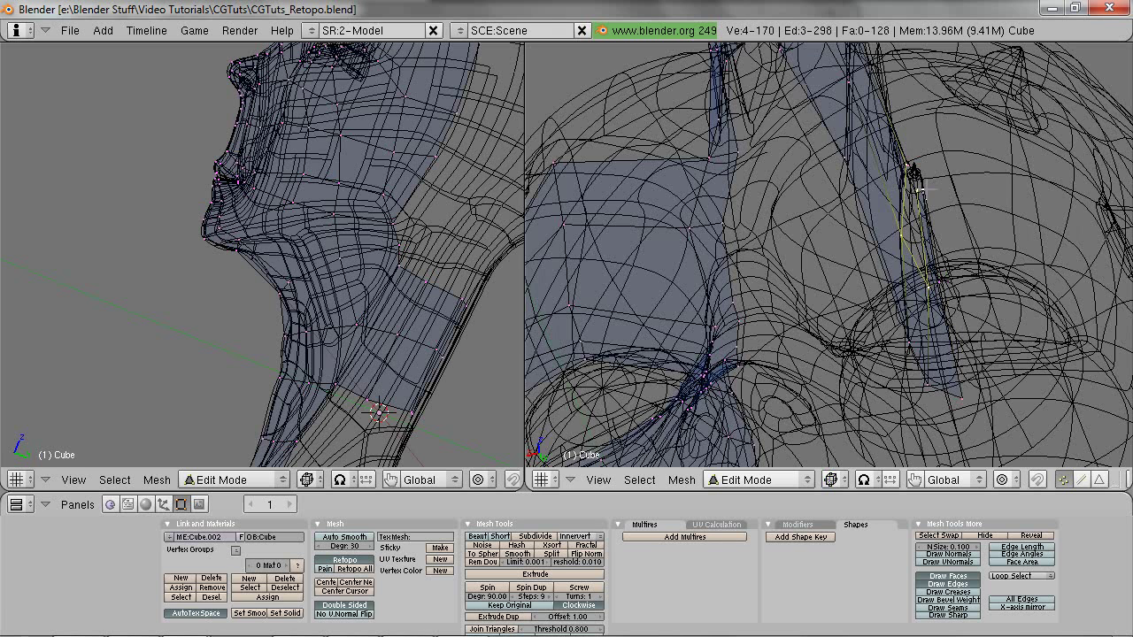
# Step: Try to close the gap at the rearmost spine's tip with a face joined to the top-edge vertex
pyautogui.press('a')
pyautogui.rightClick(907, 166)
pyautogui.keyDown('shift'); pyautogui.rightClick(922, 192); pyautogui.keyUp('shift')
pyautogui.keyDown('shift'); pyautogui.rightClick(903, 199); pyautogui.keyUp('shift')
pyautogui.press('f')
pyautogui.moveTo(957, 222); pyautogui.dragTo(901, 185, button='middle')
pyautogui.press('z')
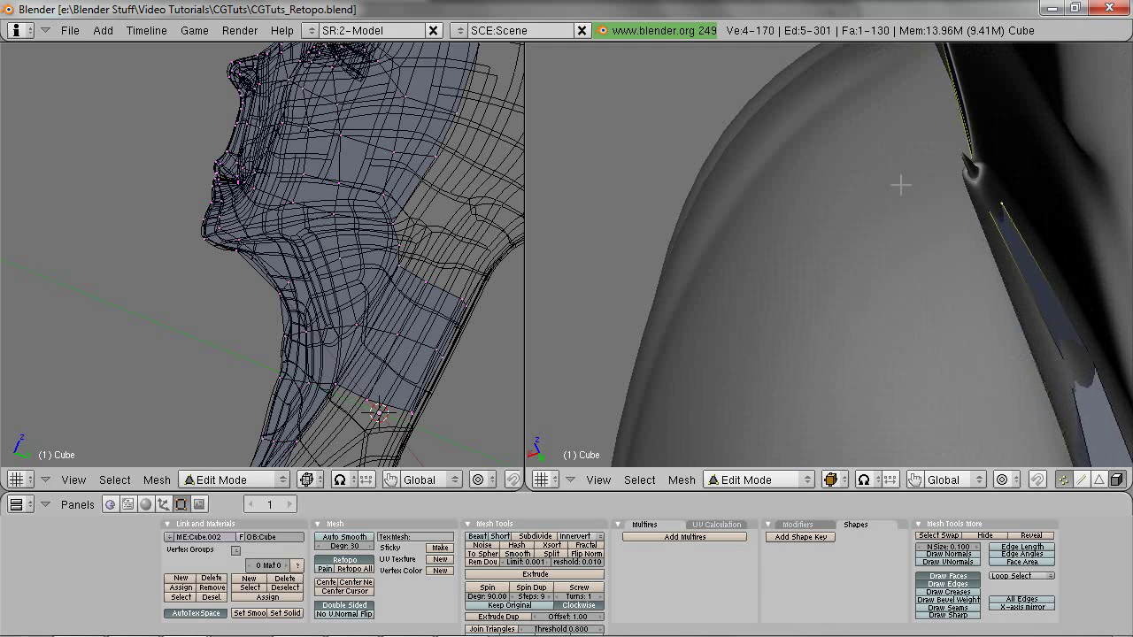
# Step: Move the top-edge vertex beside the rearmost spine's tip closer to the sculpt
pyautogui.press('z')
pyautogui.rightClick(967, 163)
pyautogui.press('z')
pyautogui.moveTo(966, 164)
pyautogui.mouseDown(button='middle')
pyautogui.moveTo(966, 183)
pyautogui.moveTo(981, 181)
pyautogui.mouseUp(button='middle')
pyautogui.press('g')
pyautogui.click(978, 178)
pyautogui.press('z')
# Step: Delete the face that closes the gap at the rearmost spine's tip
pyautogui.press('a')
pyautogui.press('b')
pyautogui.moveTo(949, 140); pyautogui.dragTo(1002, 222)
pyautogui.press('x')
pyautogui.click(982, 258)
# Step: Reposition the top-edge vertex in front of the rearmost spine's tip
pyautogui.press('z')
pyautogui.press('g')
pyautogui.click(954, 180)
# Step: Try joining the top-edge vertex to the vertex behind the rearmost spine's tip, then undo it
pyautogui.press('z')
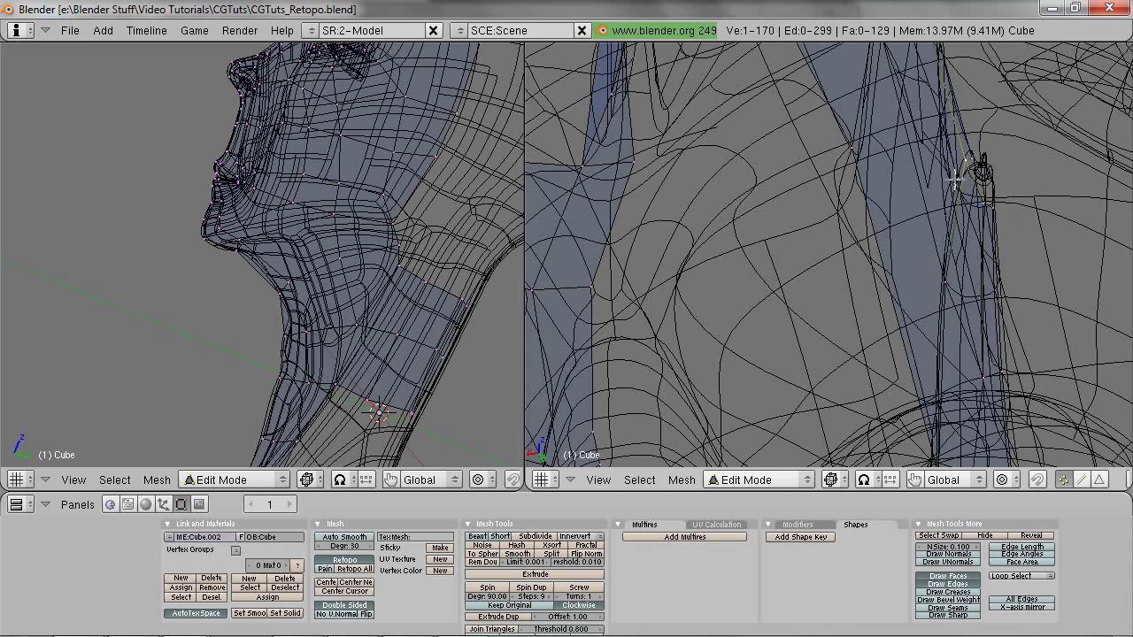
pyautogui.keyDown('shift'); pyautogui.rightClick(993, 208); pyautogui.keyUp('shift')
pyautogui.moveTo(993, 208)
pyautogui.mouseDown(button='middle')
pyautogui.moveTo(962, 283)
pyautogui.moveTo(961, 236)
pyautogui.moveTo(956, 253)
pyautogui.moveTo(916, 241)
pyautogui.moveTo(938, 214)
pyautogui.mouseUp(button='middle')
pyautogui.press('f')
pyautogui.press('z')
pyautogui.press('z')
pyautogui.hotkey('ctrl', 'z')
# Step: Reposition two vertices of the low-poly mesh beside the rearmost spine to follow the sculpt
pyautogui.moveTo(951, 283); pyautogui.dragTo(959, 310, button='middle')
pyautogui.rightClick(961, 312)
pyautogui.press('g')
pyautogui.click(965, 316)
pyautogui.keyDown('shift'); pyautogui.rightClick(950, 292); pyautogui.keyUp('shift')
pyautogui.press('z')
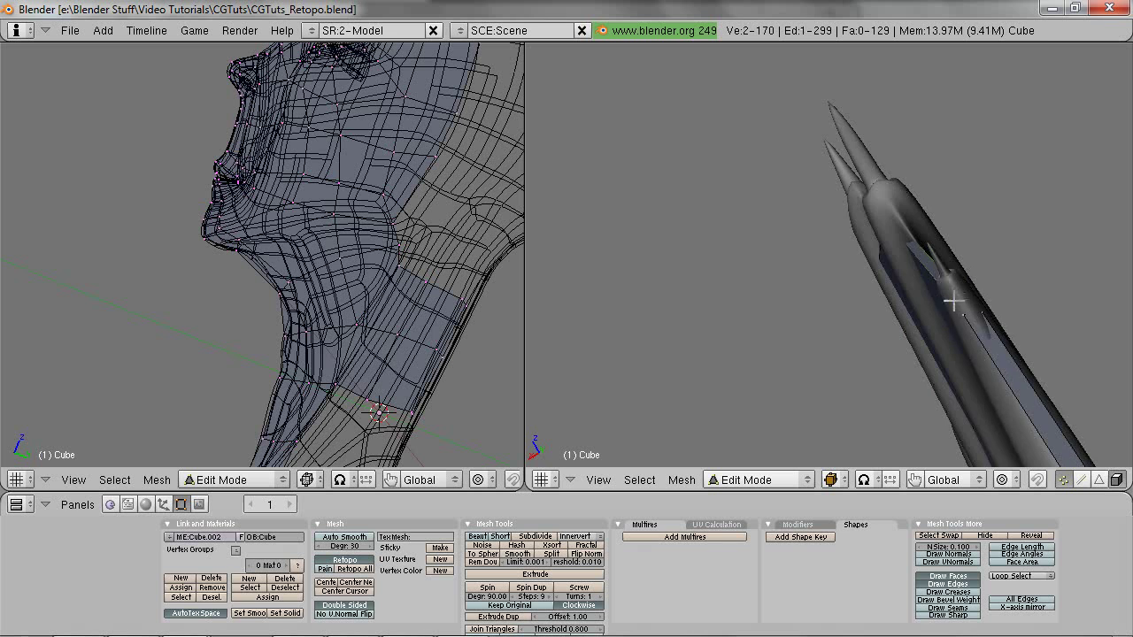
pyautogui.keyDown('shift'); pyautogui.rightClick(985, 300); pyautogui.keyUp('shift')
pyautogui.moveTo(926, 293); pyautogui.dragTo(947, 323, button='middle')
pyautogui.press('z')
pyautogui.rightClick(975, 291)
pyautogui.press('g')
pyautogui.click(981, 275)
# Step: Fill a face between the selected vertices beside the rearmost spine
pyautogui.keyDown('shift'); pyautogui.rightClick(928, 292); pyautogui.keyUp('shift')
pyautogui.keyDown('shift'); pyautogui.rightClick(924, 308); pyautogui.keyUp('shift')
pyautogui.keyDown('shift'); pyautogui.rightClick(1011, 315); pyautogui.keyUp('shift')
pyautogui.press('f')
pyautogui.press('a')
# Step: Hide the sculpt in Object Mode to examine the low-poly mesh on its own, and unhide it again
pyautogui.press('z')
pyautogui.moveTo(951, 328); pyautogui.dragTo(801, 306, button='middle')
pyautogui.scroll(-7, 865, 253)
pyautogui.press('Tab')
pyautogui.rightClick(901, 194)
pyautogui.press('h')
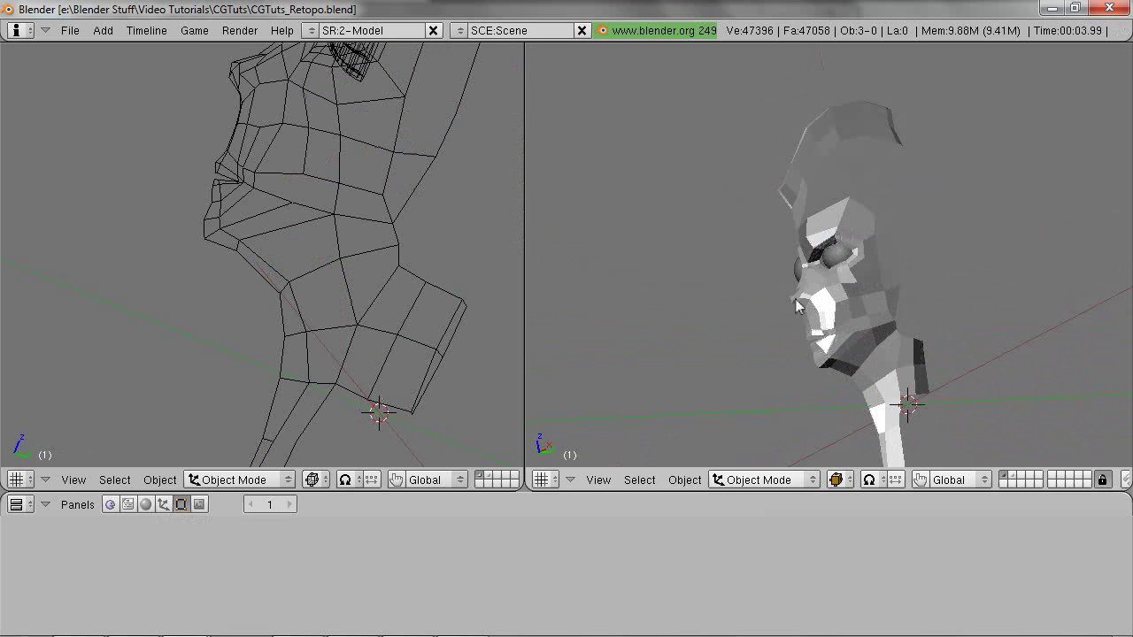
pyautogui.rightClick(881, 278)
pyautogui.moveTo(880, 277); pyautogui.dragTo(921, 140, button='middle')
pyautogui.press('a')
pyautogui.hotkey('alt', 'h')
pyautogui.press('z')
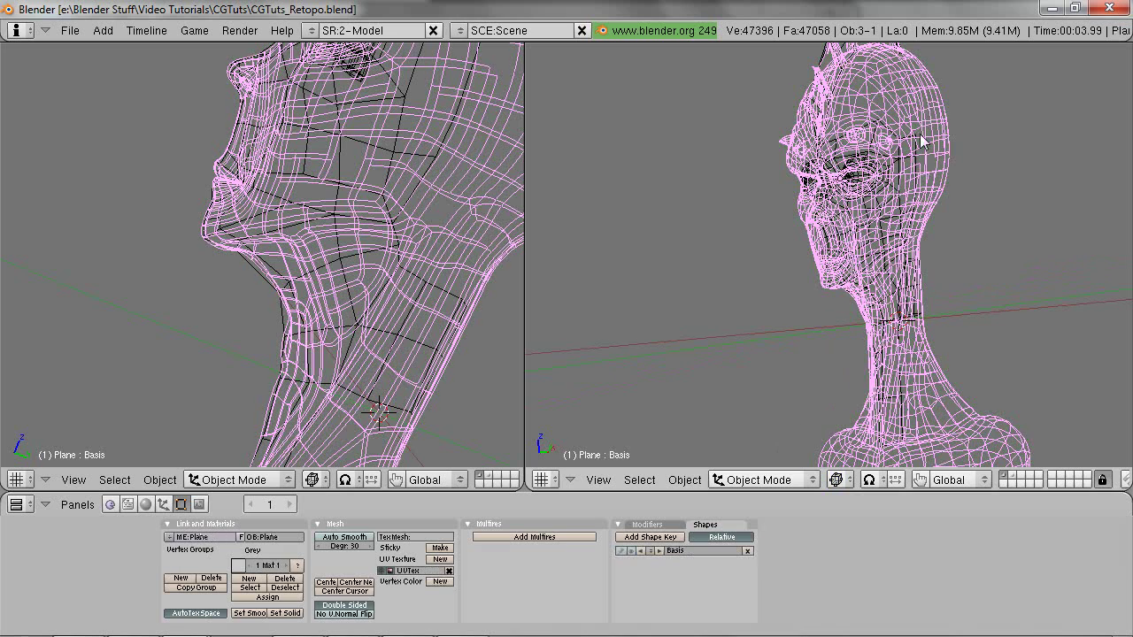
# Step: Edit the low-poly mesh and extend a chain of vertices from the forehead edge up over the skull, parallel to the crest
pyautogui.press('z')
pyautogui.press('z')
pyautogui.rightClick(905, 166)
pyautogui.press('Tab')
pyautogui.scroll(4, 900, 200)
pyautogui.scroll(1, 866, 188)
pyautogui.press('a')
pyautogui.keyDown('shift'); pyautogui.moveTo(866, 188); pyautogui.dragTo(852, 272, button='middle'); pyautogui.keyUp('shift')
pyautogui.rightClick(850, 271)
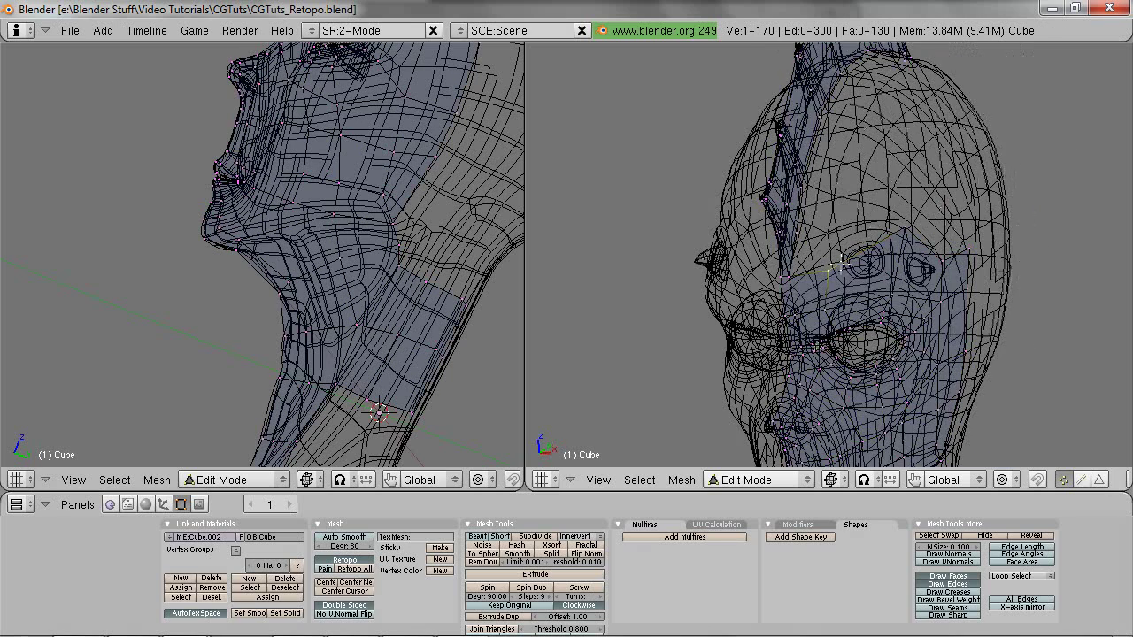
pyautogui.press('z')
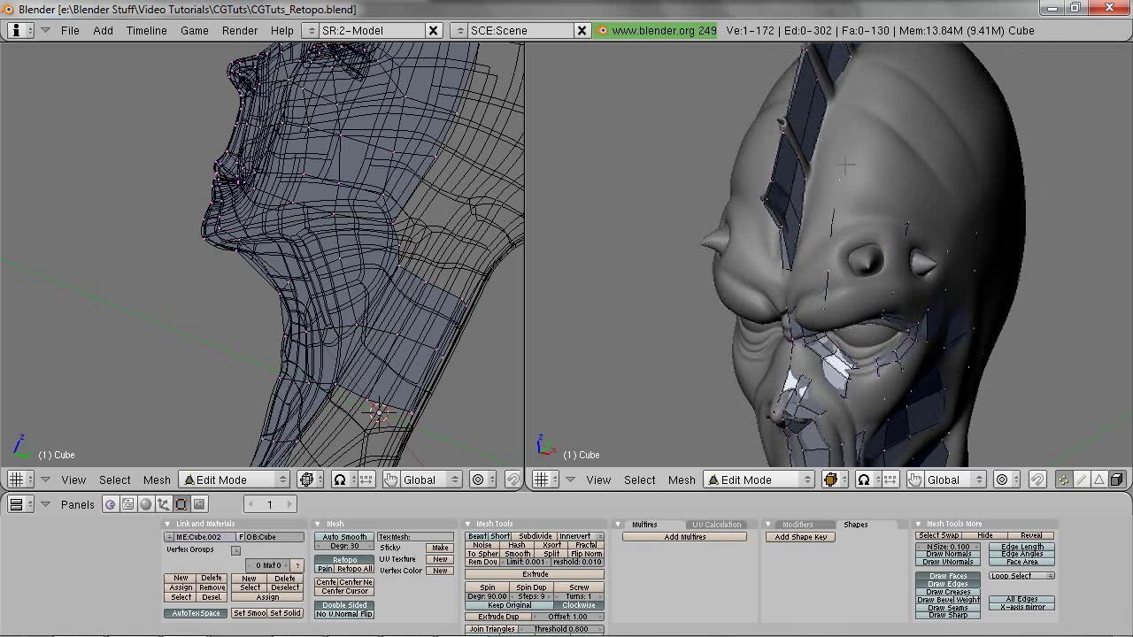
pyautogui.keyDown('ctrl'); pyautogui.click(883, 61); pyautogui.keyUp('ctrl')
pyautogui.keyDown('shift'); pyautogui.moveTo(888, 93); pyautogui.dragTo(807, 350, button='middle'); pyautogui.keyUp('shift')
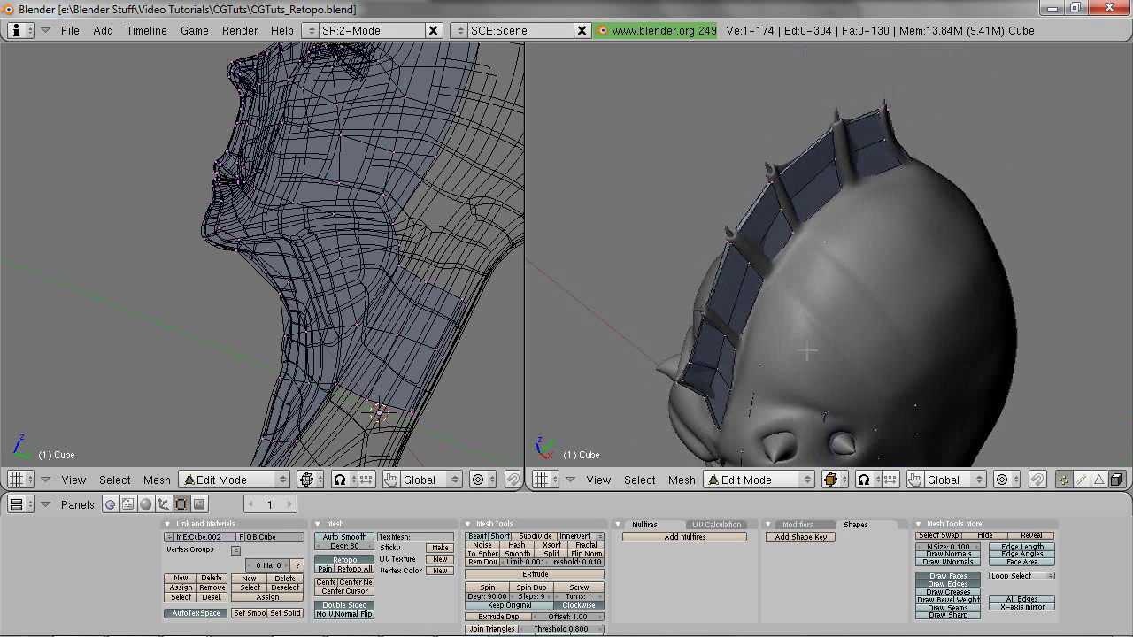
# Step: Fill three faces between the rear half of the crest's base and the new chain of skull vertices
pyautogui.press('z')
pyautogui.keyDown('shift'); pyautogui.rightClick(898, 165); pyautogui.keyUp('shift')
pyautogui.keyDown('shift'); pyautogui.rightClick(824, 248); pyautogui.keyUp('shift')
pyautogui.press('f')
pyautogui.rightClick(841, 190)
pyautogui.keyDown('shift'); pyautogui.rightClick(872, 213); pyautogui.keyUp('shift')
pyautogui.keyDown('shift'); pyautogui.rightClick(825, 243); pyautogui.keyUp('shift')
pyautogui.keyDown('shift'); pyautogui.rightClick(795, 234); pyautogui.keyUp('shift')
pyautogui.press('f')
pyautogui.rightClick(795, 234)
pyautogui.keyDown('shift'); pyautogui.rightClick(798, 286); pyautogui.keyUp('shift')
pyautogui.press('f')
# Step: Continue the strip along the crest's base with two more faces toward the forehead
pyautogui.rightClick(783, 290)
pyautogui.keyDown('shift'); pyautogui.rightClick(770, 285); pyautogui.keyUp('shift')
pyautogui.keyDown('shift'); pyautogui.rightClick(747, 357); pyautogui.keyUp('shift')
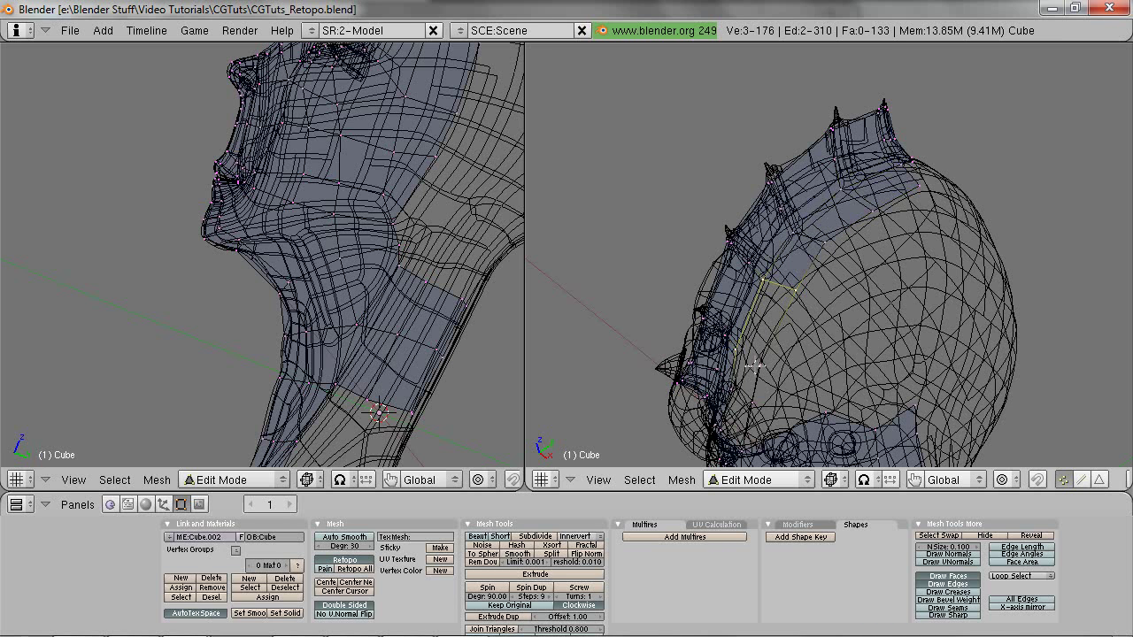
pyautogui.press('f')
pyautogui.rightClick(732, 353)
pyautogui.keyDown('shift'); pyautogui.rightClick(756, 401); pyautogui.keyUp('shift')
pyautogui.press('f')
# Step: Fill the next face at the front of the crest's base, above the forehead mesh
pyautogui.rightClick(733, 398)
pyautogui.keyDown('shift'); pyautogui.rightClick(755, 404); pyautogui.keyUp('shift')
pyautogui.scroll(4, 792, 232)
pyautogui.keyDown('shift'); pyautogui.moveTo(754, 403); pyautogui.dragTo(772, 247, button='middle'); pyautogui.keyUp('shift')
pyautogui.keyDown('shift'); pyautogui.rightClick(674, 324); pyautogui.keyUp('shift')
pyautogui.keyDown('shift'); pyautogui.rightClick(706, 331); pyautogui.keyUp('shift')
pyautogui.press('f')
# Step: Fill the face joining the crest strip to the forehead mesh and adjust the strip's adjacent vertex
pyautogui.rightClick(894, 293)
pyautogui.keyDown('shift'); pyautogui.moveTo(908, 256); pyautogui.dragTo(854, 271, button='middle'); pyautogui.keyUp('shift')
pyautogui.keyDown('shift'); pyautogui.rightClick(703, 337); pyautogui.keyUp('shift')
pyautogui.keyDown('shift'); pyautogui.rightClick(738, 249); pyautogui.keyUp('shift')
pyautogui.keyDown('shift'); pyautogui.rightClick(738, 255); pyautogui.keyUp('shift')
pyautogui.keyDown('shift'); pyautogui.rightClick(700, 423); pyautogui.keyUp('shift')
pyautogui.press('f')
pyautogui.rightClick(706, 342)
pyautogui.press('g')
pyautogui.click(693, 342)
# Step: Extrude a vertex from the forehead edge up the side of the skull and fill a face toward the crest strip
pyautogui.moveTo(693, 341); pyautogui.dragTo(794, 337, button='middle')
pyautogui.rightClick(829, 366)
pyautogui.keyDown('ctrl'); pyautogui.click(917, 227); pyautogui.keyUp('ctrl')
pyautogui.press('z')
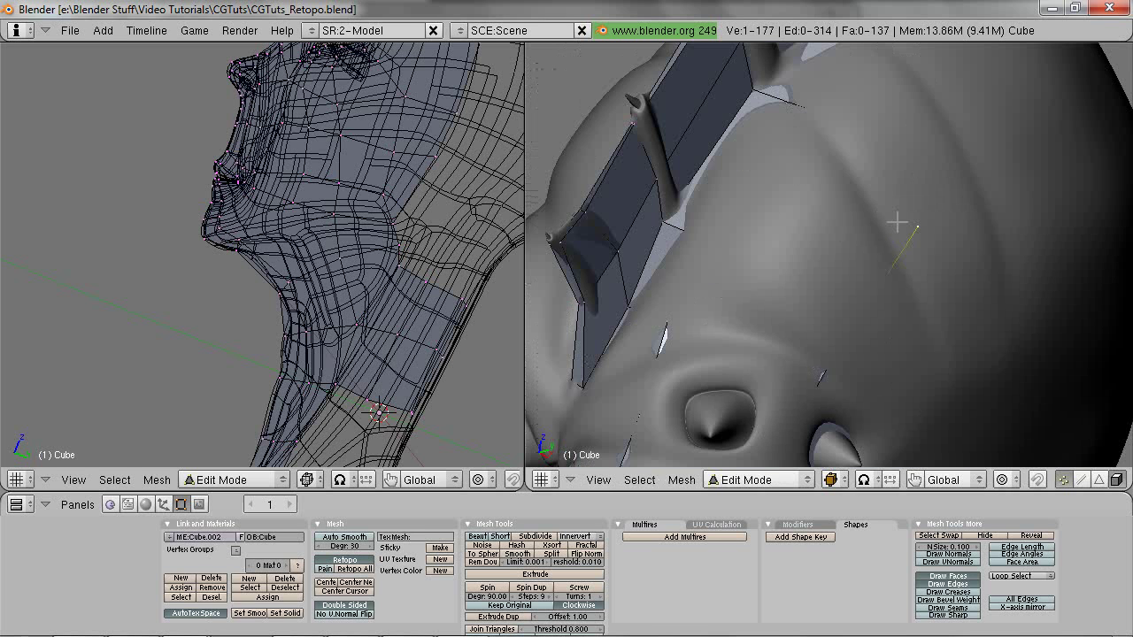
pyautogui.press('z')
pyautogui.press('f')
pyautogui.hotkey('ctrl', 'z')
pyautogui.keyDown('shift'); pyautogui.rightClick(835, 372); pyautogui.keyUp('shift')
pyautogui.press('f')
# Step: Fill a second face between the new side vertex and the upper edge of the temple mesh
pyautogui.rightClick(835, 373)
pyautogui.keyDown('shift'); pyautogui.rightClick(914, 228); pyautogui.keyUp('shift')
pyautogui.keyDown('shift'); pyautogui.rightClick(972, 424); pyautogui.keyUp('shift')
pyautogui.scroll(-4, 900, 428)
pyautogui.press('z')
pyautogui.press('z')
pyautogui.press('f')
pyautogui.scroll(3, 804, 258)
pyautogui.moveTo(805, 257); pyautogui.dragTo(791, 257, button='middle')
pyautogui.press('a')
pyautogui.moveTo(913, 254); pyautogui.dragTo(891, 253, button='middle')
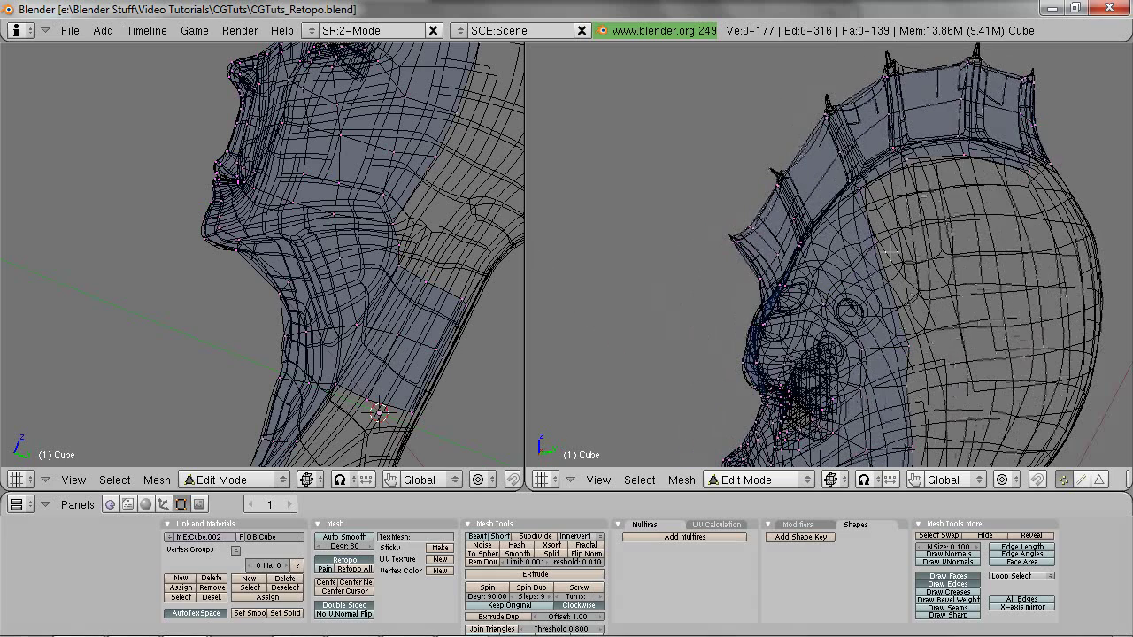
# Step: Extrude the three-vertex edge row below the rear crest twice down the side of the skull, rotating it to follow the sculpt
pyautogui.keyDown('shift'); pyautogui.rightClick(1029, 183); pyautogui.keyUp('shift')
pyautogui.press('z')
pyautogui.moveTo(1000, 248); pyautogui.dragTo(907, 321, button='middle')
pyautogui.keyDown('ctrl'); pyautogui.click(952, 236); pyautogui.keyUp('ctrl')
pyautogui.press('z')
pyautogui.press('z')
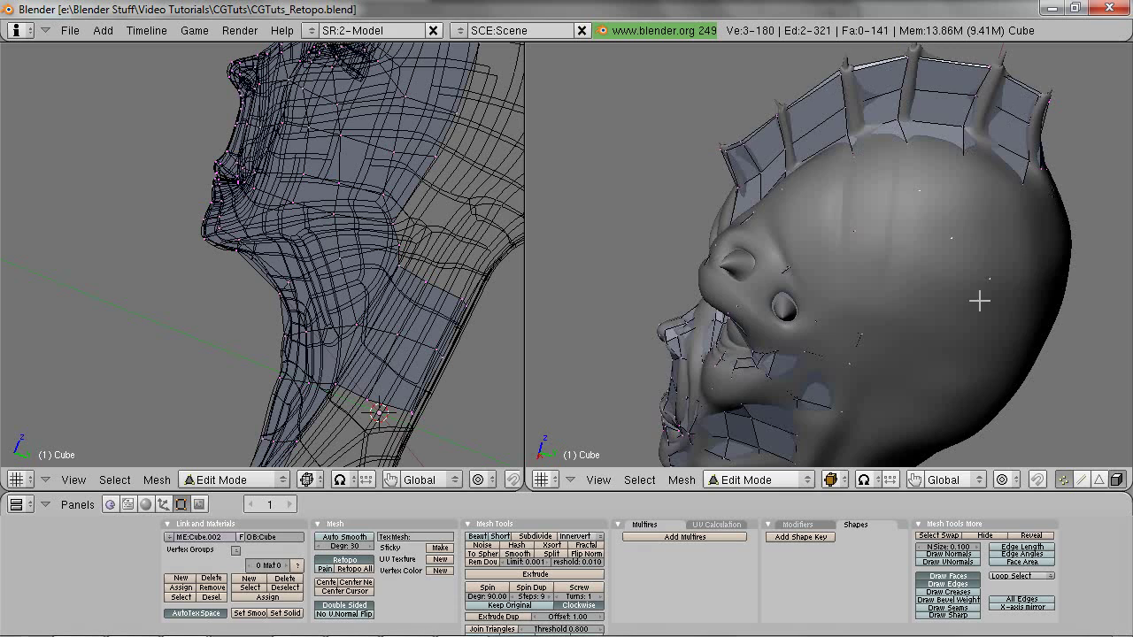
pyautogui.press('r')
pyautogui.click(1027, 245)
pyautogui.press('z')
# Step: Fill two faces joining the extruded rear patch to the temple mesh and the crest strip
pyautogui.press('a')
pyautogui.keyDown('shift'); pyautogui.rightClick(889, 325); pyautogui.keyUp('shift')
pyautogui.keyDown('shift'); pyautogui.rightClick(891, 223); pyautogui.keyUp('shift')
pyautogui.keyDown('shift'); pyautogui.rightClick(851, 228); pyautogui.keyUp('shift')
pyautogui.press('f')
pyautogui.press('a')
pyautogui.press('b')
pyautogui.moveTo(825, 151); pyautogui.dragTo(900, 239)
pyautogui.press('f')
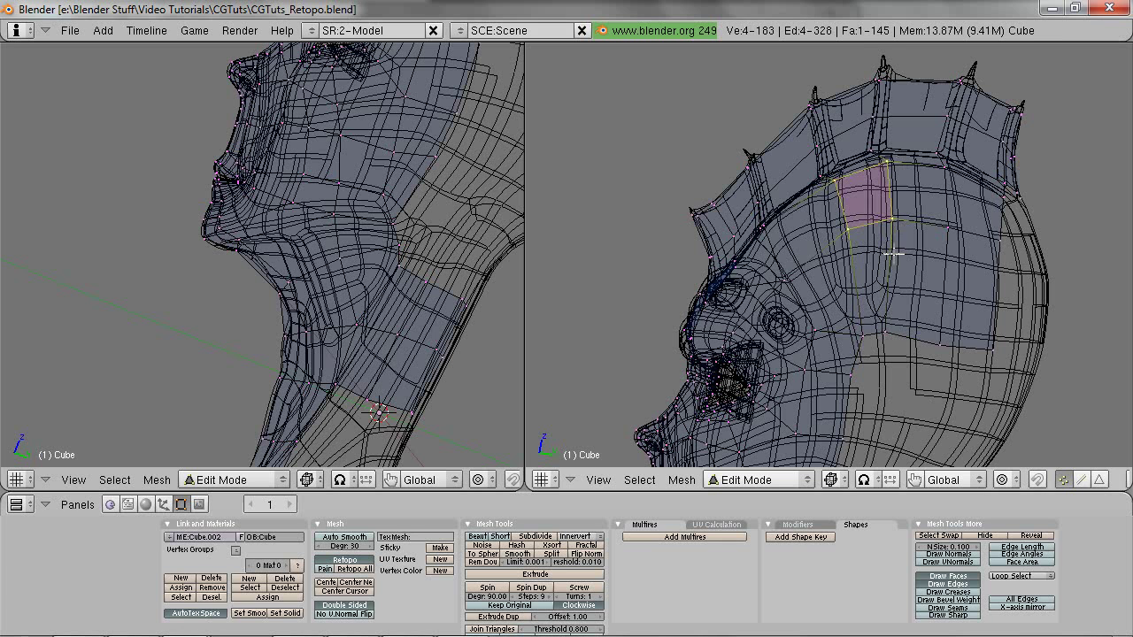
# Step: Move the lowest row of vertices on the skull's side patch to fit the sculpt's surface
pyautogui.press('a')
pyautogui.moveTo(892, 253); pyautogui.dragTo(908, 335, button='middle')
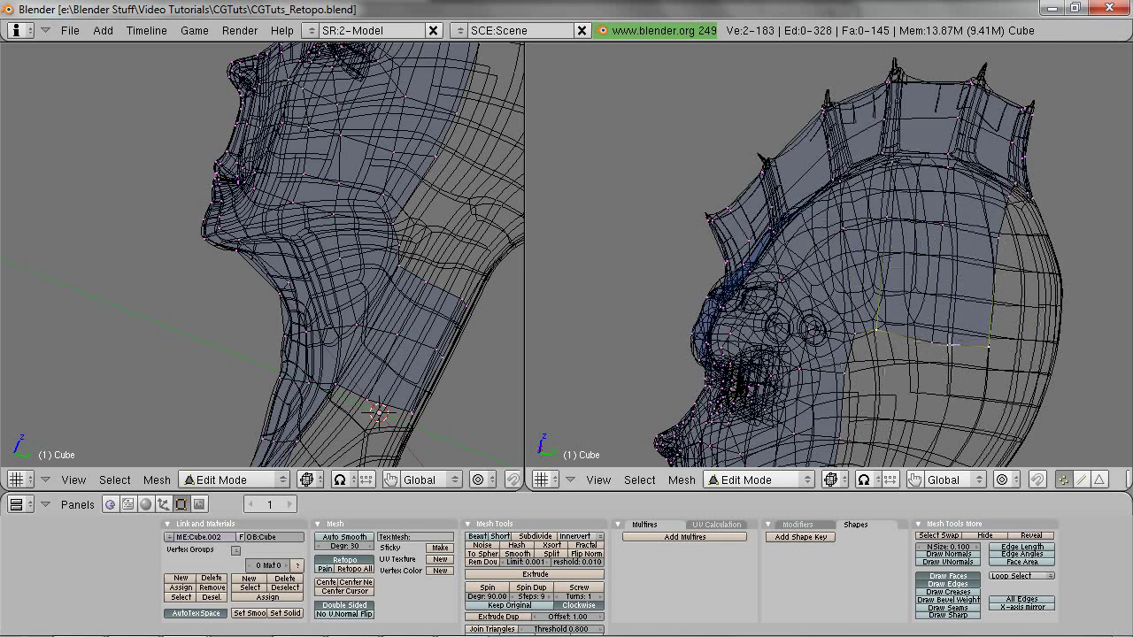
pyautogui.keyDown('shift'); pyautogui.rightClick(935, 344); pyautogui.keyUp('shift')
pyautogui.press('z')
pyautogui.press('g')
pyautogui.moveTo(863, 303); pyautogui.dragTo(961, 274, button='middle')
pyautogui.click(893, 328)
# Step: Reposition two vertices of the side patch's middle row, and fine-tune the rear one
pyautogui.press('z')
pyautogui.press('a')
pyautogui.rightClick(930, 201)
pyautogui.keyDown('shift'); pyautogui.rightClick(981, 209); pyautogui.keyUp('shift')
pyautogui.press('z')
pyautogui.press('g')
pyautogui.click(989, 241)
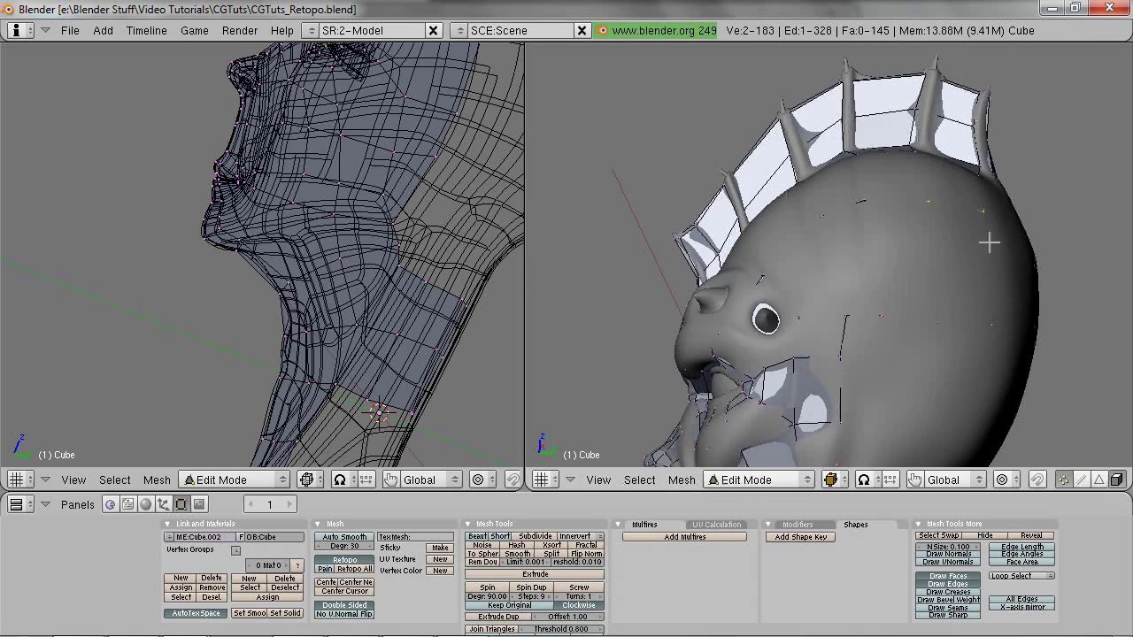
pyautogui.press('z')
pyautogui.rightClick(985, 212)
pyautogui.press('g')
pyautogui.click(986, 214)
pyautogui.press('z')
# Step: Extend an edge to a new vertex on the skull's surface just below the rear end of the crest
pyautogui.moveTo(986, 214); pyautogui.dragTo(992, 293, button='middle')
pyautogui.press('z')
pyautogui.press('z')
pyautogui.press('z')
pyautogui.keyDown('shift'); pyautogui.rightClick(896, 297); pyautogui.keyUp('shift')
pyautogui.moveTo(896, 297); pyautogui.dragTo(953, 246, button='middle')
pyautogui.press('a')
pyautogui.keyDown('shift'); pyautogui.moveTo(1062, 229); pyautogui.dragTo(911, 341, button='middle'); pyautogui.keyUp('shift')
pyautogui.scroll(2, 976, 309)
pyautogui.scroll(2, 912, 341)
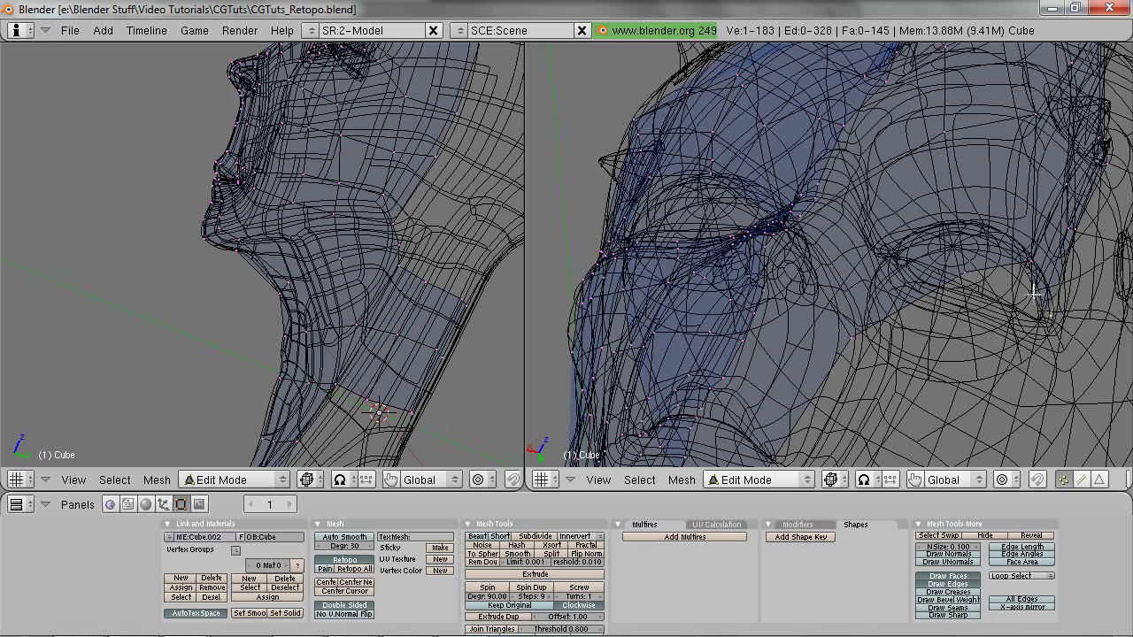
pyautogui.press('z')
pyautogui.moveTo(892, 332); pyautogui.dragTo(926, 286, button='middle')
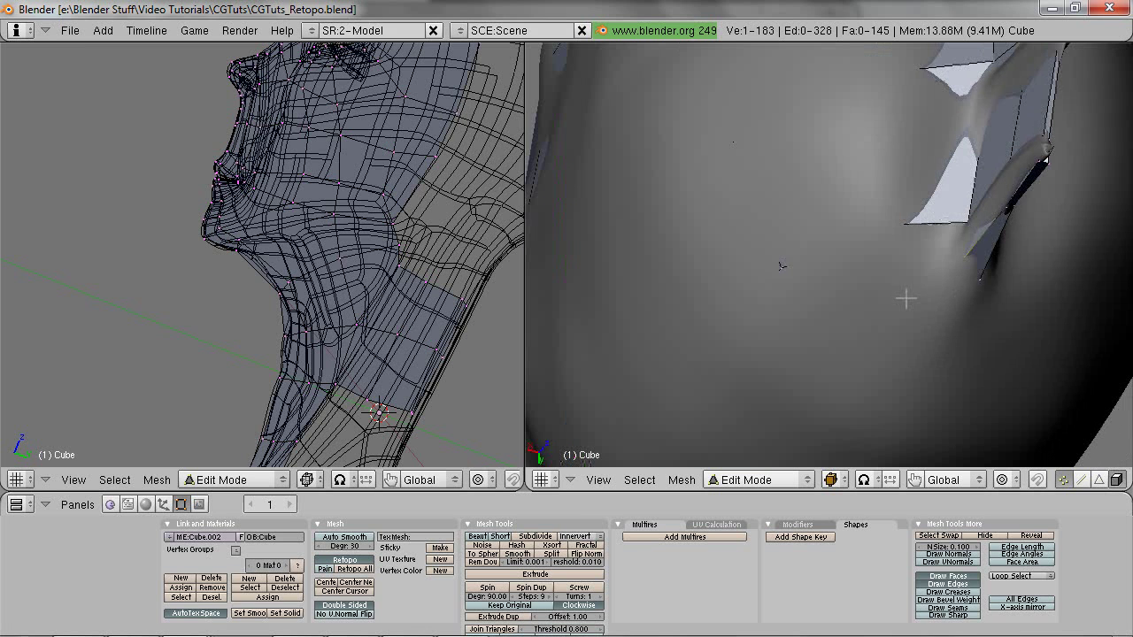
pyautogui.click(950, 341)
pyautogui.press('z')
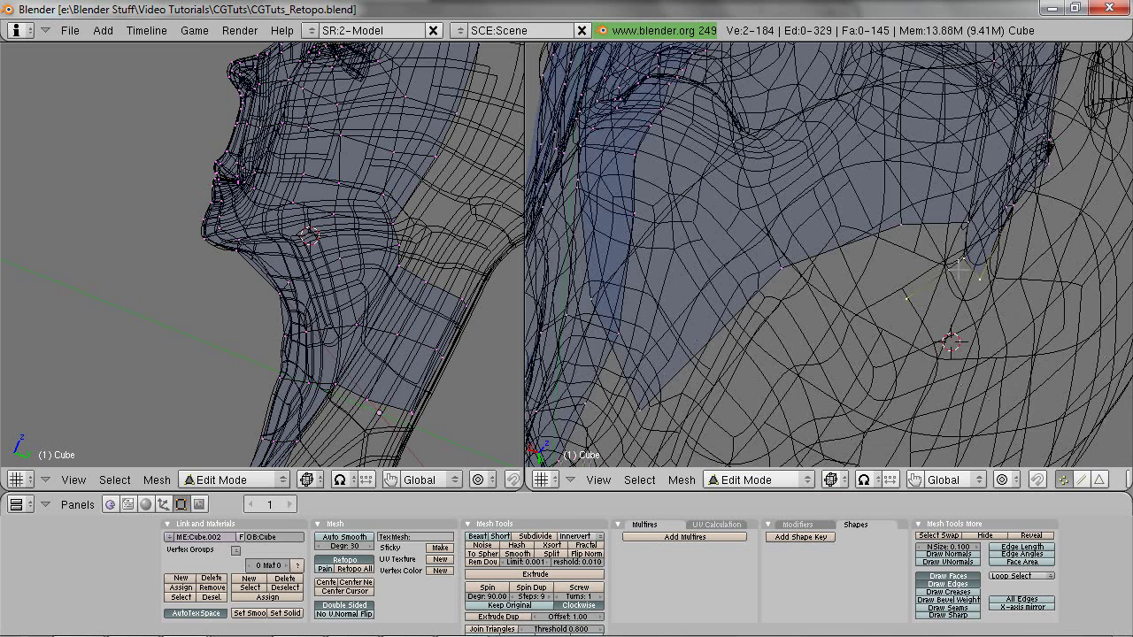
# Step: Fill two faces joining the new vertex below the rear crest to the crest base and the neighbouring side patch
pyautogui.press('a')
pyautogui.press('z')
pyautogui.press('z')
pyautogui.keyDown('shift'); pyautogui.rightClick(906, 302); pyautogui.keyUp('shift')
pyautogui.press('f')
pyautogui.press('a')
pyautogui.rightClick(904, 227)
pyautogui.keyDown('shift'); pyautogui.rightClick(968, 221); pyautogui.keyUp('shift')
pyautogui.keyDown('shift'); pyautogui.rightClick(962, 261); pyautogui.keyUp('shift')
pyautogui.keyDown('shift'); pyautogui.rightClick(908, 302); pyautogui.keyUp('shift')
pyautogui.press('f')
pyautogui.press('a')
pyautogui.press('z')
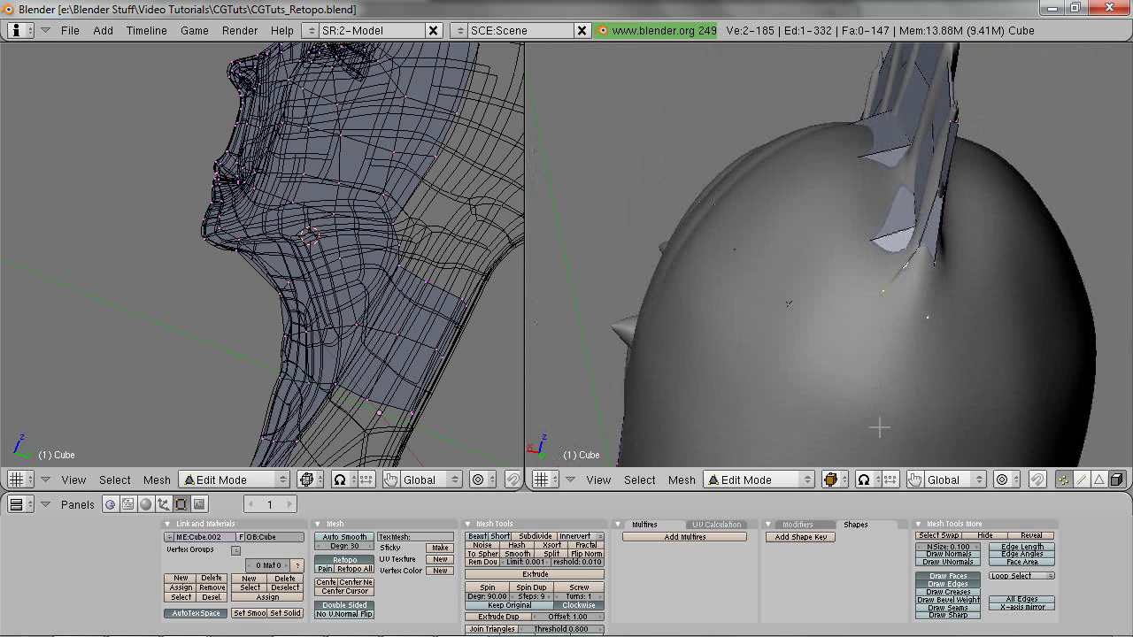
# Step: Fill a face joining the strip below the rear crest to the skull's side patch
pyautogui.scroll(-2, 883, 423)
pyautogui.press('z')
pyautogui.moveTo(836, 313); pyautogui.dragTo(899, 331, button='middle')
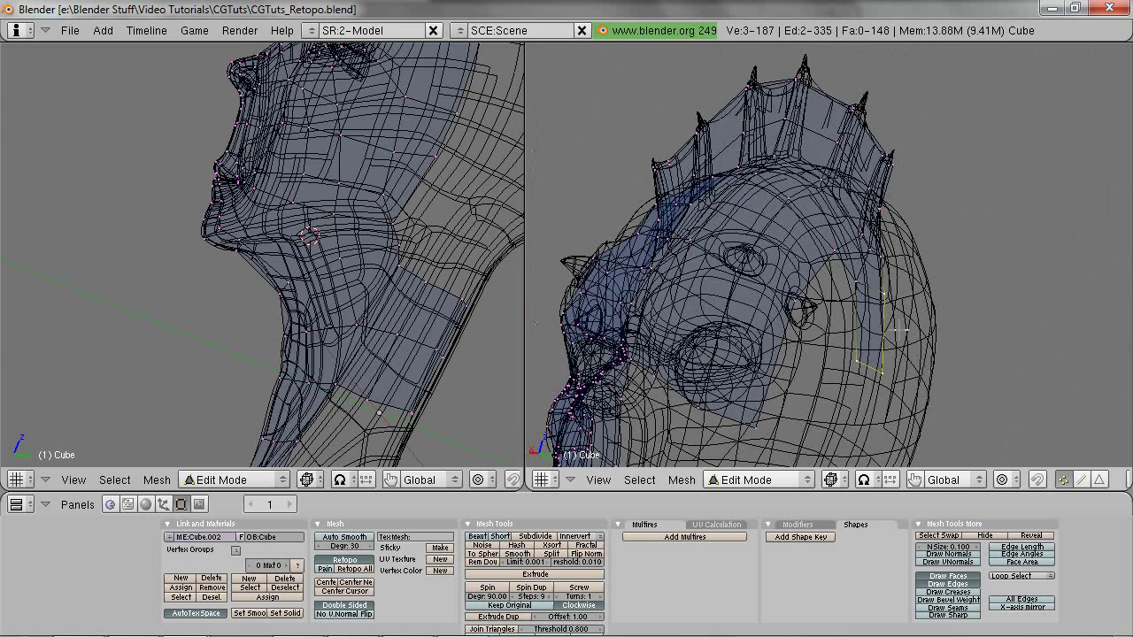
pyautogui.rightClick(850, 281)
pyautogui.keyDown('shift'); pyautogui.rightClick(833, 253); pyautogui.keyUp('shift')
pyautogui.keyDown('shift'); pyautogui.rightClick(800, 302); pyautogui.keyUp('shift')
pyautogui.keyDown('shift'); pyautogui.rightClick(869, 371); pyautogui.keyUp('shift')
pyautogui.press('f')
pyautogui.press('a')
# Step: Move the two lower vertices of the strip below the crest to fit the sculpt's surface
pyautogui.rightClick(874, 379)
pyautogui.keyDown('shift'); pyautogui.rightClick(857, 376); pyautogui.keyUp('shift')
pyautogui.press('z')
pyautogui.press('g')
pyautogui.click(848, 360)
pyautogui.press('z')
pyautogui.moveTo(851, 363)
pyautogui.keyDown('shift'); pyautogui.mouseDown(button='middle')
pyautogui.moveTo(789, 298)
pyautogui.moveTo(916, 351)
pyautogui.mouseUp(button='middle'); pyautogui.keyUp('shift')
pyautogui.press('z')
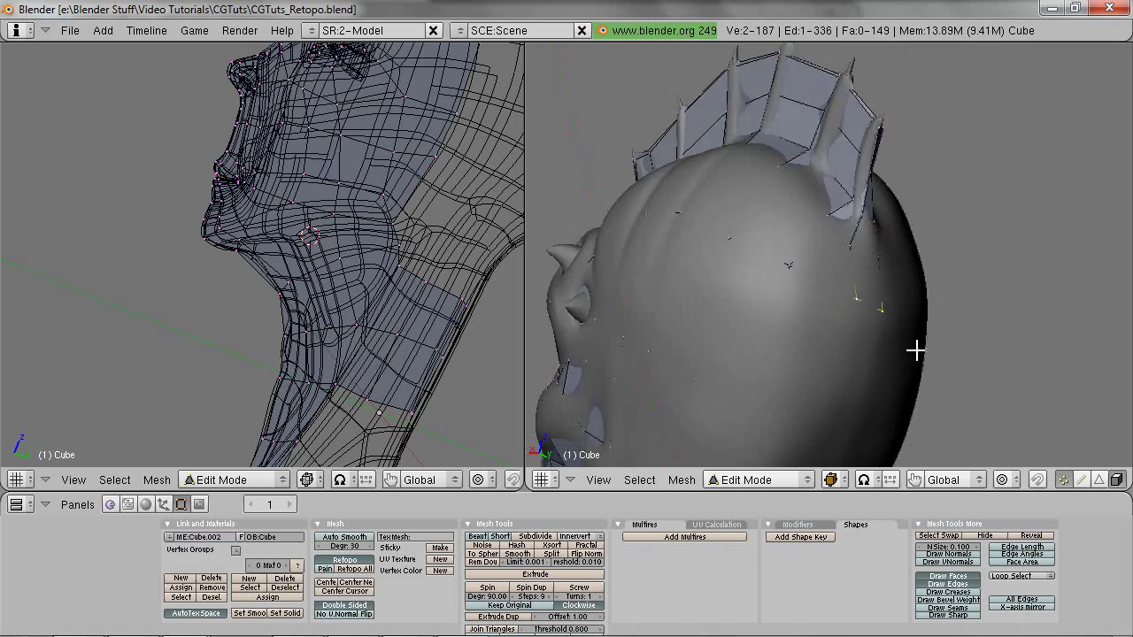
# Step: Place new vertices below the strip behind the crest and fill a face between them and its lower edge
pyautogui.press('z')
pyautogui.press('a')
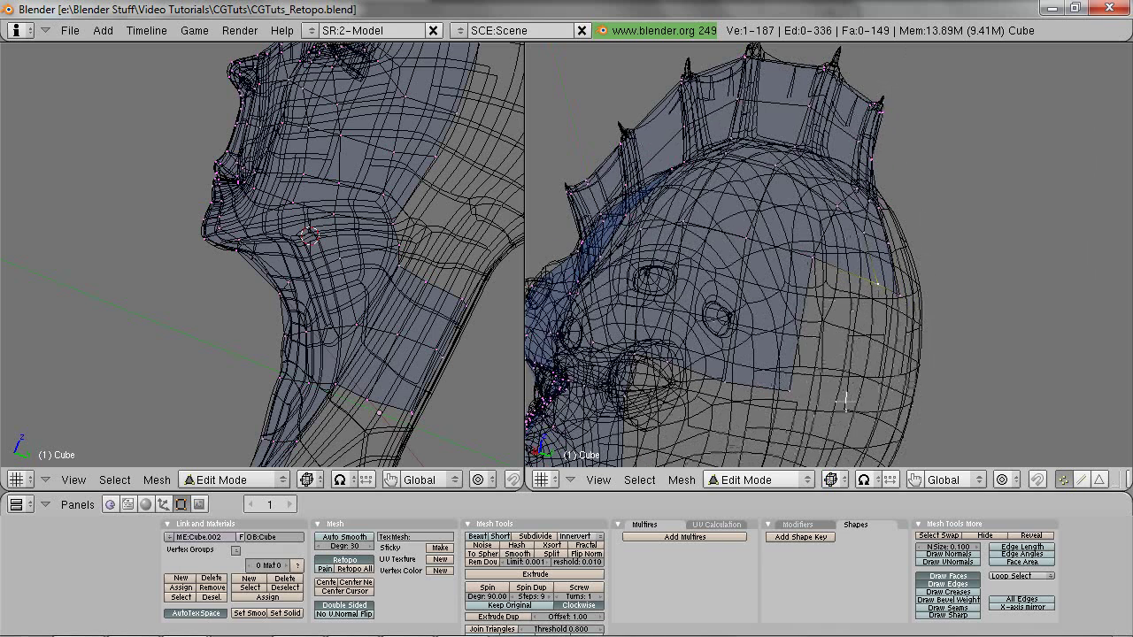
pyautogui.press('z')
pyautogui.moveTo(875, 390); pyautogui.dragTo(871, 397, button='middle')
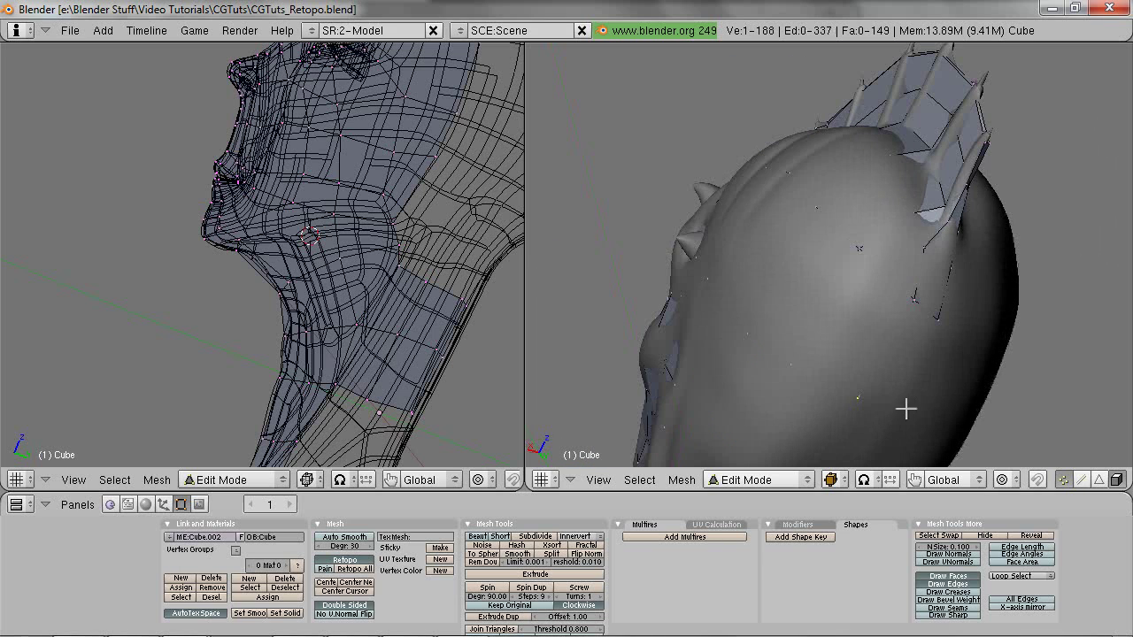
pyautogui.press('f')
pyautogui.rightClick(856, 402)
pyautogui.press('z')
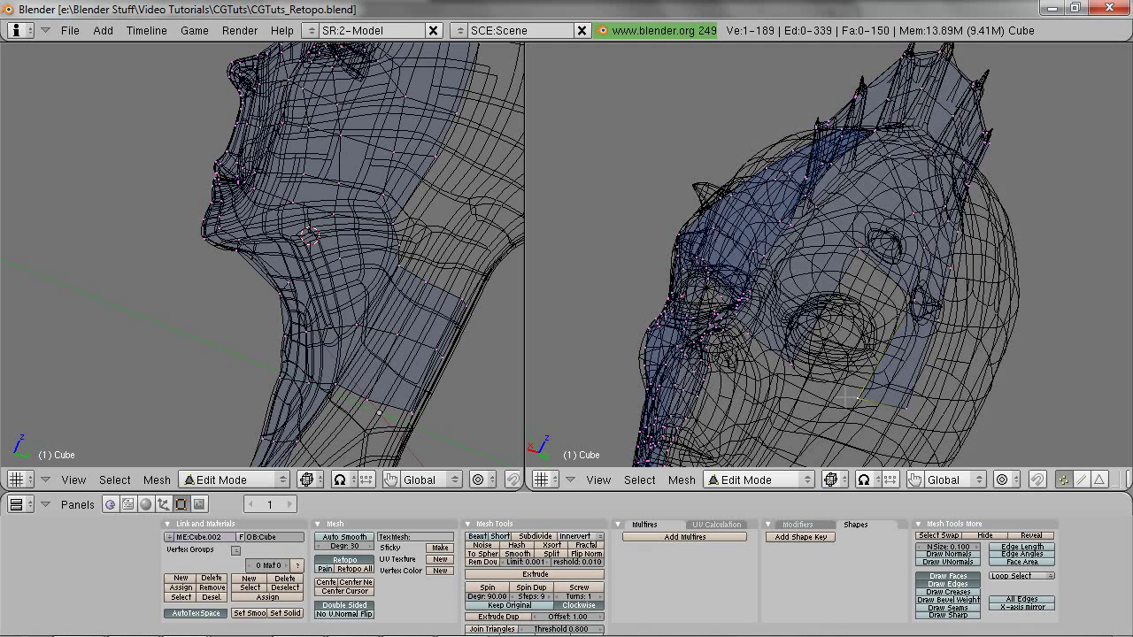
# Step: Continue the strip down the back of the skull with one more vertex and face
pyautogui.moveTo(899, 388)
pyautogui.mouseDown(button='middle')
pyautogui.moveTo(898, 285)
pyautogui.moveTo(925, 261)
pyautogui.moveTo(891, 286)
pyautogui.moveTo(888, 269)
pyautogui.moveTo(931, 260)
pyautogui.moveTo(799, 230)
pyautogui.moveTo(767, 260)
pyautogui.moveTo(923, 262)
pyautogui.moveTo(913, 288)
pyautogui.moveTo(951, 286)
pyautogui.mouseUp(button='middle')
pyautogui.press('a')
pyautogui.press('z')
pyautogui.press('z')
pyautogui.press('z')
pyautogui.scroll(-4, 828, 227)
pyautogui.press('z')
pyautogui.scroll(3, 912, 289)
pyautogui.press('z')
pyautogui.scroll(2, 930, 246)
pyautogui.press('z')
pyautogui.press('z')
pyautogui.moveTo(960, 248); pyautogui.dragTo(939, 271, button='middle')
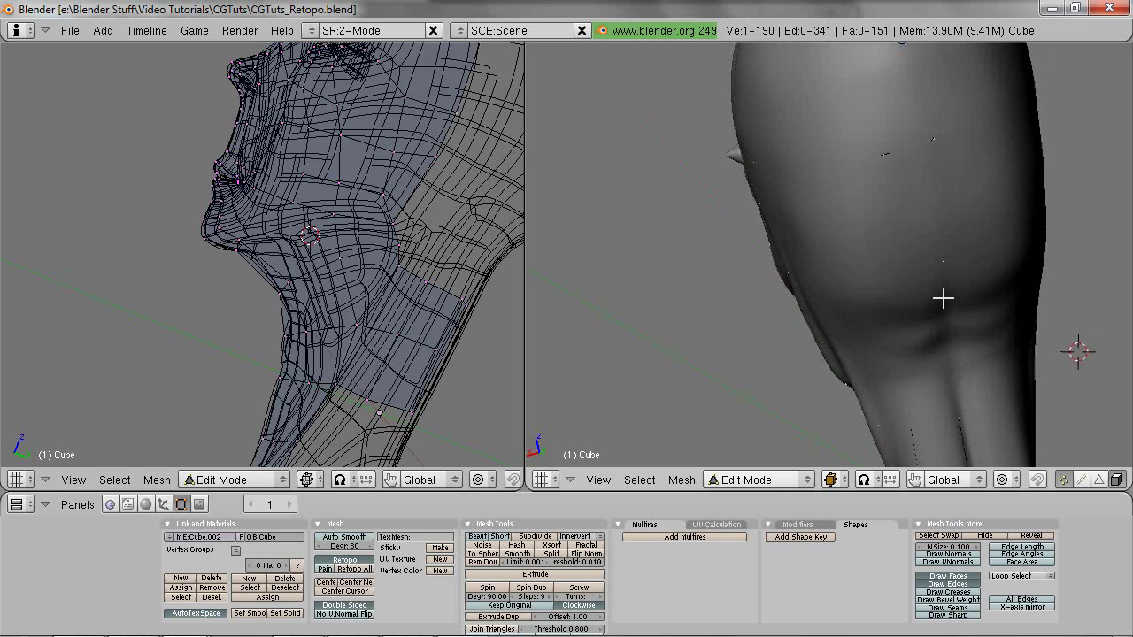
# Step: Place vertices down to the nape and fill a face connecting them to the top of the neck mesh
pyautogui.moveTo(801, 365)
pyautogui.mouseDown(button='middle')
pyautogui.moveTo(850, 310)
pyautogui.moveTo(934, 338)
pyautogui.mouseUp(button='middle')
pyautogui.press('z')
pyautogui.press('z')
pyautogui.moveTo(962, 213)
pyautogui.mouseDown(button='middle')
pyautogui.moveTo(923, 253)
pyautogui.moveTo(967, 239)
pyautogui.mouseUp(button='middle')
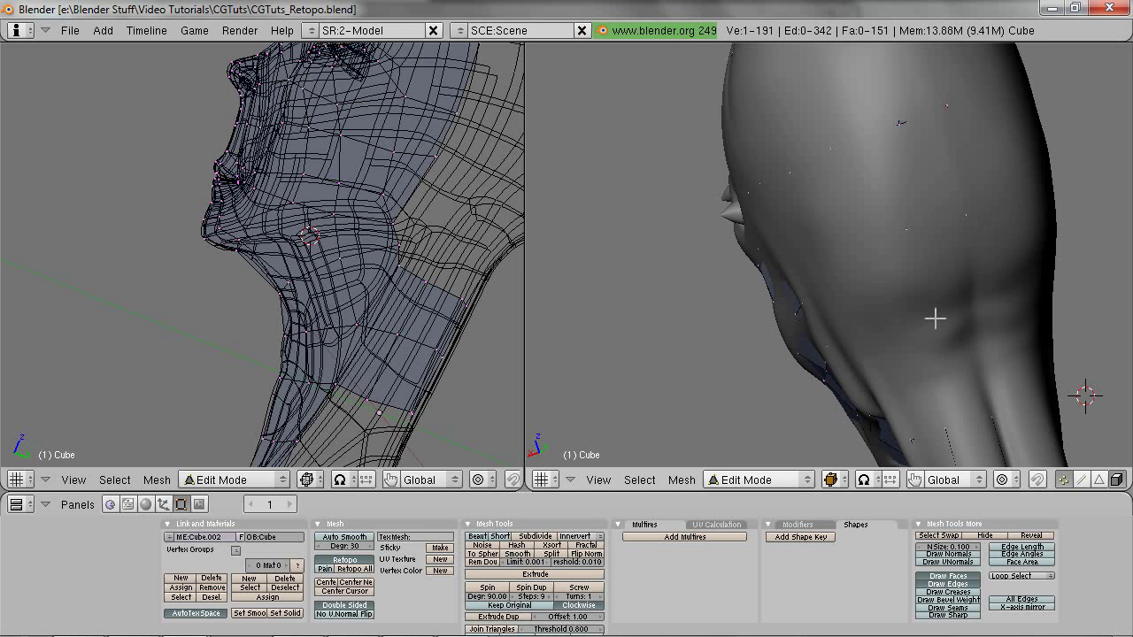
pyautogui.press('z')
pyautogui.moveTo(981, 316); pyautogui.dragTo(956, 339, button='middle')
pyautogui.press('z')
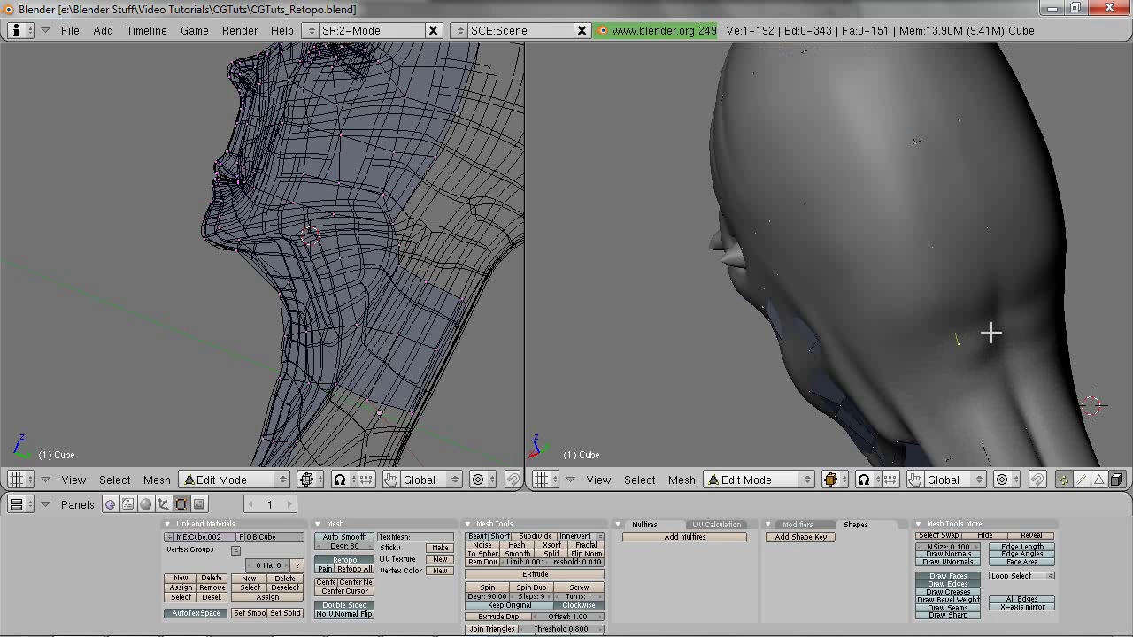
pyautogui.press('f')
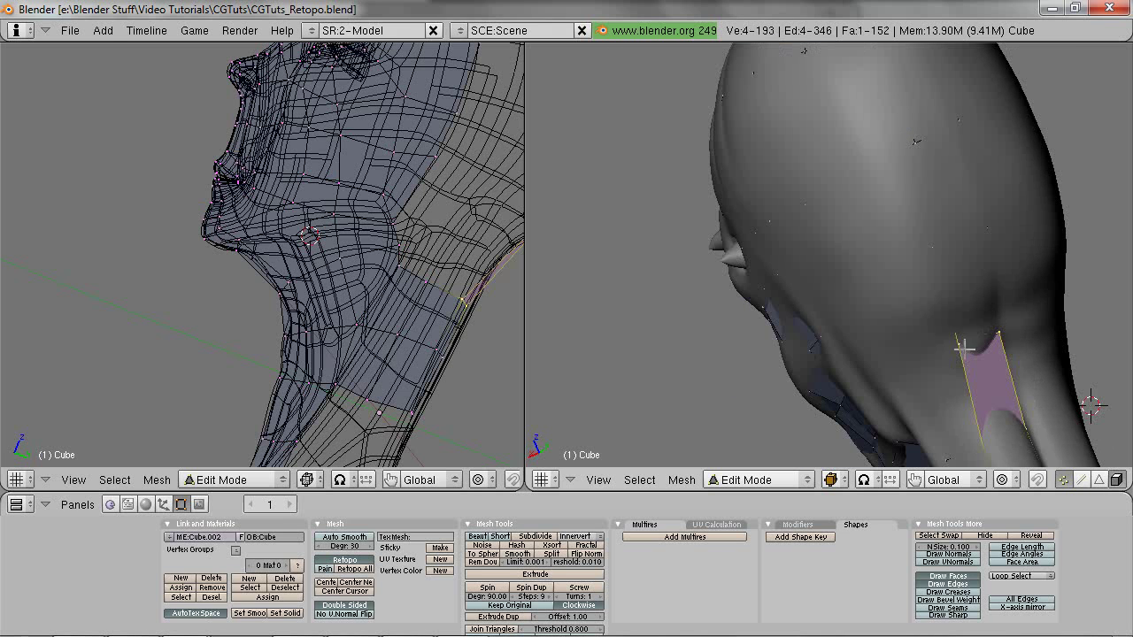
# Step: Fill the two remaining faces linking the nape face to the strip on the back of the skull
pyautogui.rightClick(958, 344)
pyautogui.press('z')
pyautogui.keyDown('shift'); pyautogui.rightClick(932, 248); pyautogui.keyUp('shift')
pyautogui.keyDown('shift'); pyautogui.rightClick(987, 227); pyautogui.keyUp('shift')
pyautogui.press('f')
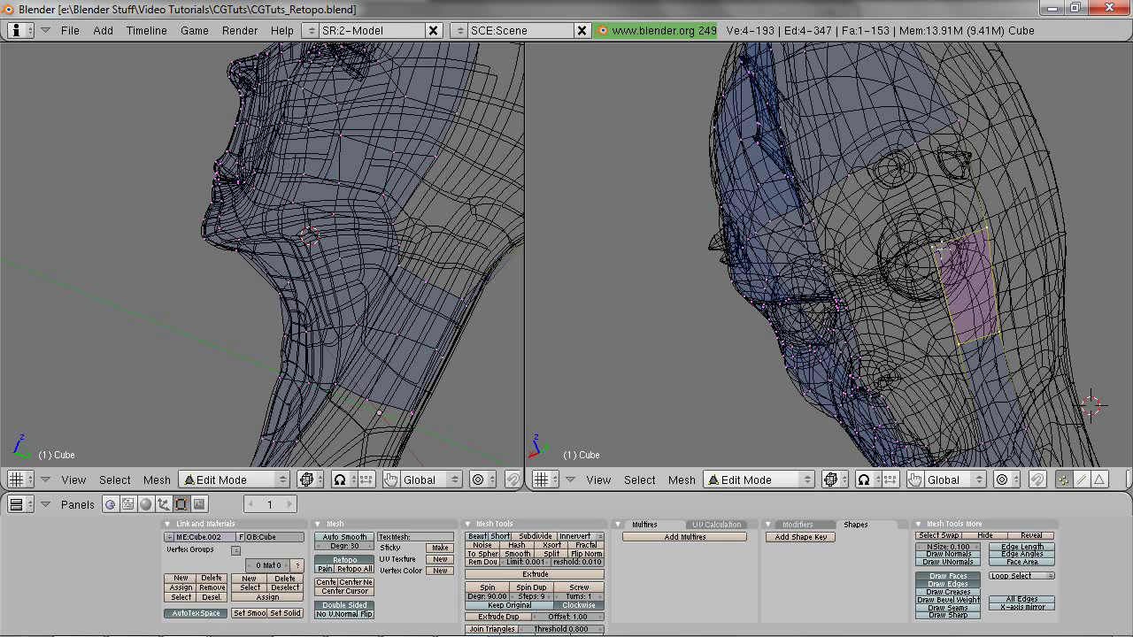
pyautogui.rightClick(932, 247)
pyautogui.keyDown('shift'); pyautogui.rightClick(917, 143); pyautogui.keyUp('shift')
pyautogui.keyDown('shift'); pyautogui.rightClick(959, 123); pyautogui.keyUp('shift')
pyautogui.keyDown('shift'); pyautogui.rightClick(989, 227); pyautogui.keyUp('shift')
pyautogui.press('f')
pyautogui.moveTo(987, 226); pyautogui.dragTo(942, 245, button='middle')
# Step: Place two rows of connected vertices across the skull's open side, between the back strip and the temple mesh
pyautogui.rightClick(937, 249)
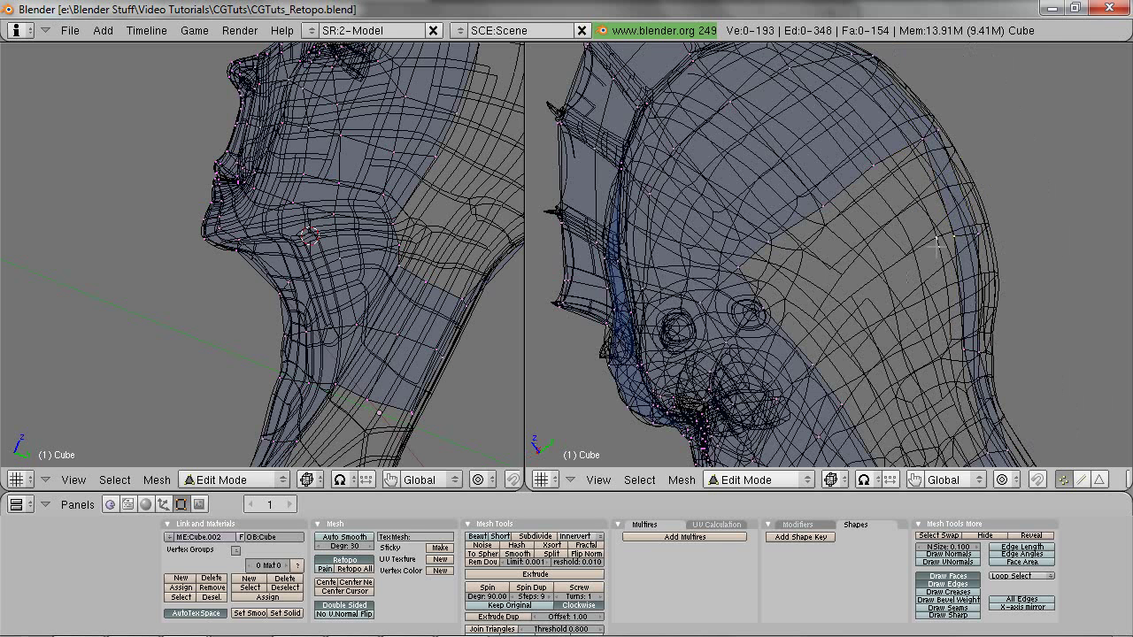
pyautogui.press('z')
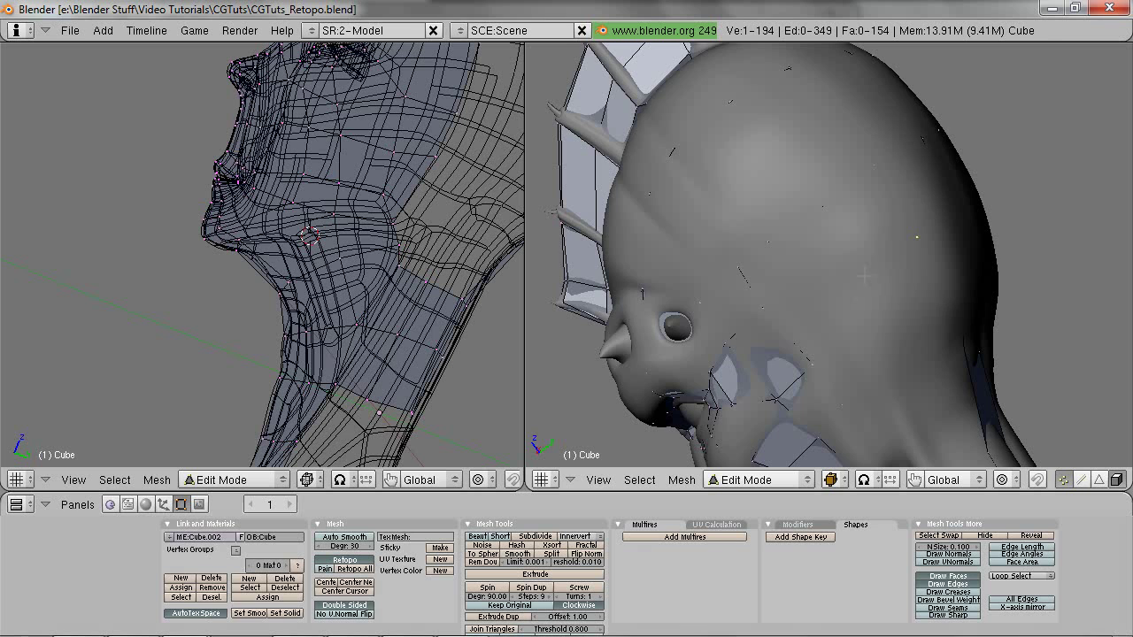
pyautogui.keyDown('ctrl'); pyautogui.click(866, 275); pyautogui.keyUp('ctrl')
pyautogui.press('z')
pyautogui.moveTo(812, 299)
pyautogui.mouseDown(button='middle')
pyautogui.moveTo(824, 258)
pyautogui.moveTo(820, 312)
pyautogui.mouseUp(button='middle')
pyautogui.press('z')
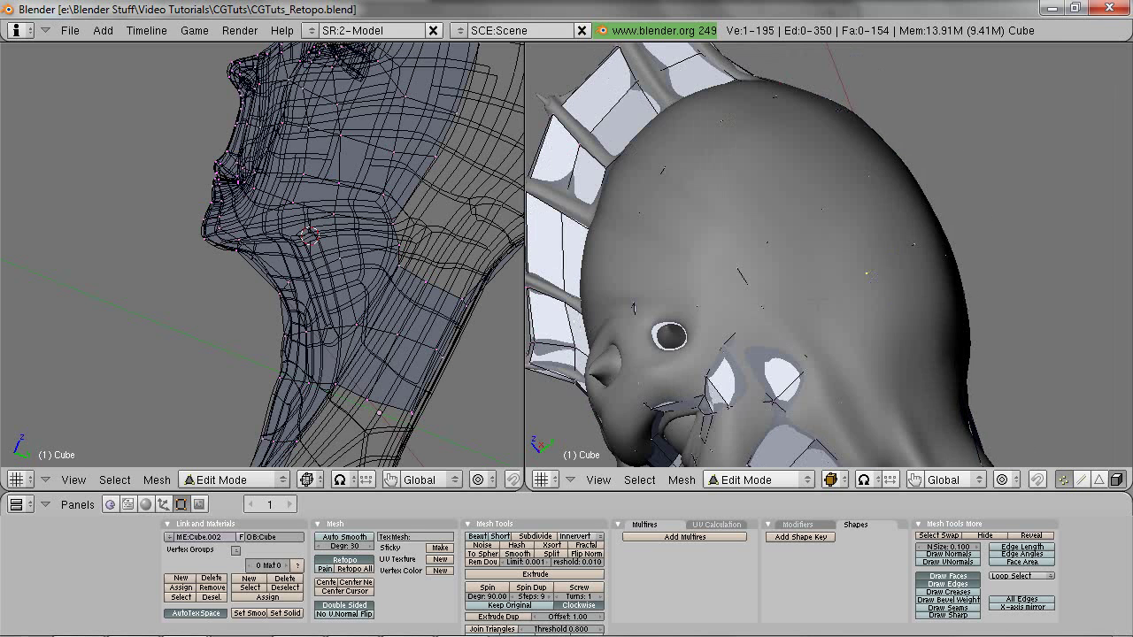
pyautogui.keyDown('ctrl'); pyautogui.click(896, 323); pyautogui.keyUp('ctrl')
pyautogui.press('z')
pyautogui.moveTo(929, 301); pyautogui.dragTo(948, 253, button='middle')
# Step: Add a one-cut edge loop across the back strip level with the lower vertex row, and adjust its position on the sculpt
pyautogui.hotkey('ctrl', 'r')
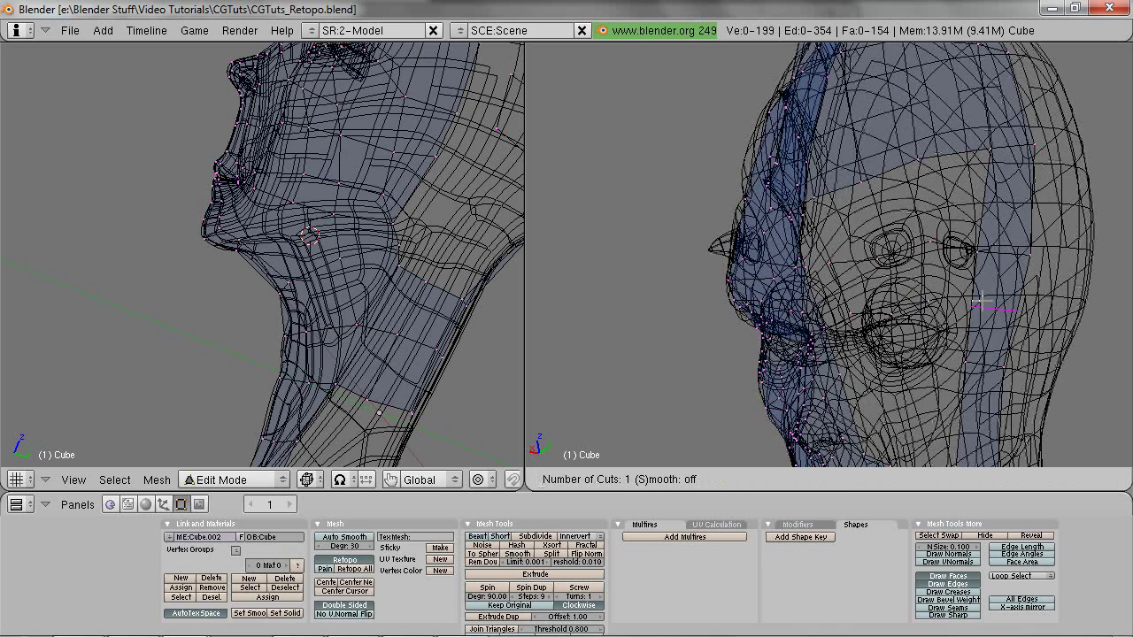
pyautogui.doubleClick(982, 301)
pyautogui.press('z')
pyautogui.moveTo(917, 291); pyautogui.dragTo(956, 281, button='middle')
pyautogui.press('g')
pyautogui.click(956, 281)
# Step: Fill the rearmost face between the two vertex rows, joining them to the back strip
pyautogui.press('z')
pyautogui.rightClick(962, 293)
pyautogui.keyDown('shift'); pyautogui.rightClick(965, 258); pyautogui.keyUp('shift')
pyautogui.keyDown('shift'); pyautogui.rightClick(992, 258); pyautogui.keyUp('shift')
pyautogui.keyDown('shift'); pyautogui.rightClick(984, 303); pyautogui.keyUp('shift')
pyautogui.press('f')
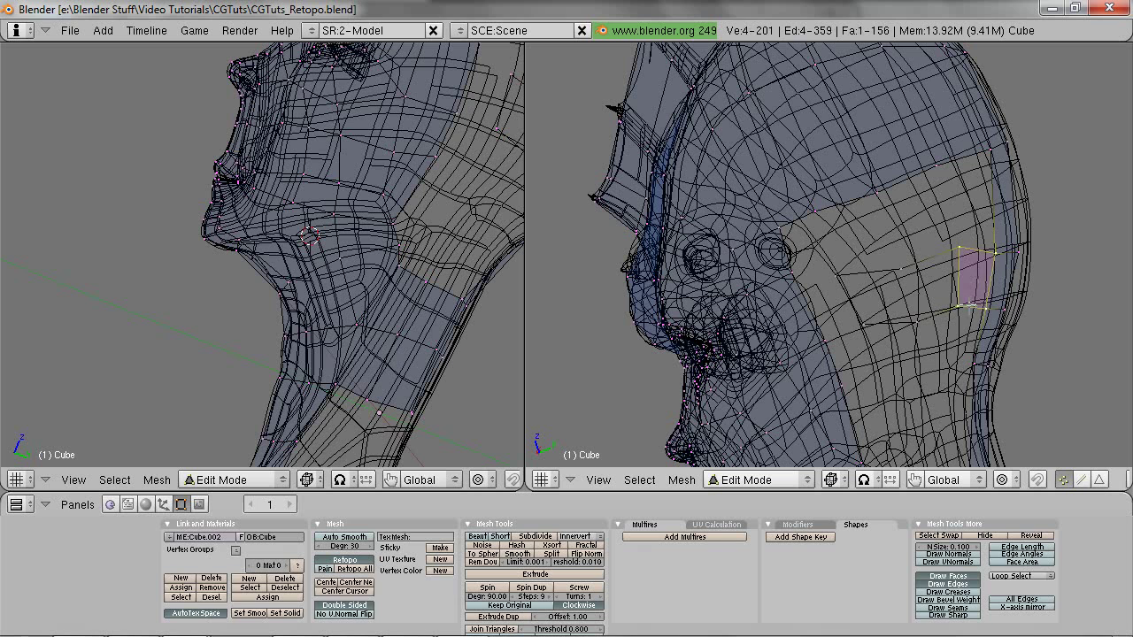
# Step: Fill the three remaining faces between the two vertex rows, working forward to the temple mesh
pyautogui.rightClick(952, 296)
pyautogui.keyDown('shift'); pyautogui.rightClick(959, 255); pyautogui.keyUp('shift')
pyautogui.keyDown('shift'); pyautogui.rightClick(850, 284); pyautogui.keyUp('shift')
pyautogui.keyDown('shift'); pyautogui.rightClick(826, 274); pyautogui.keyUp('shift')
pyautogui.press('f')
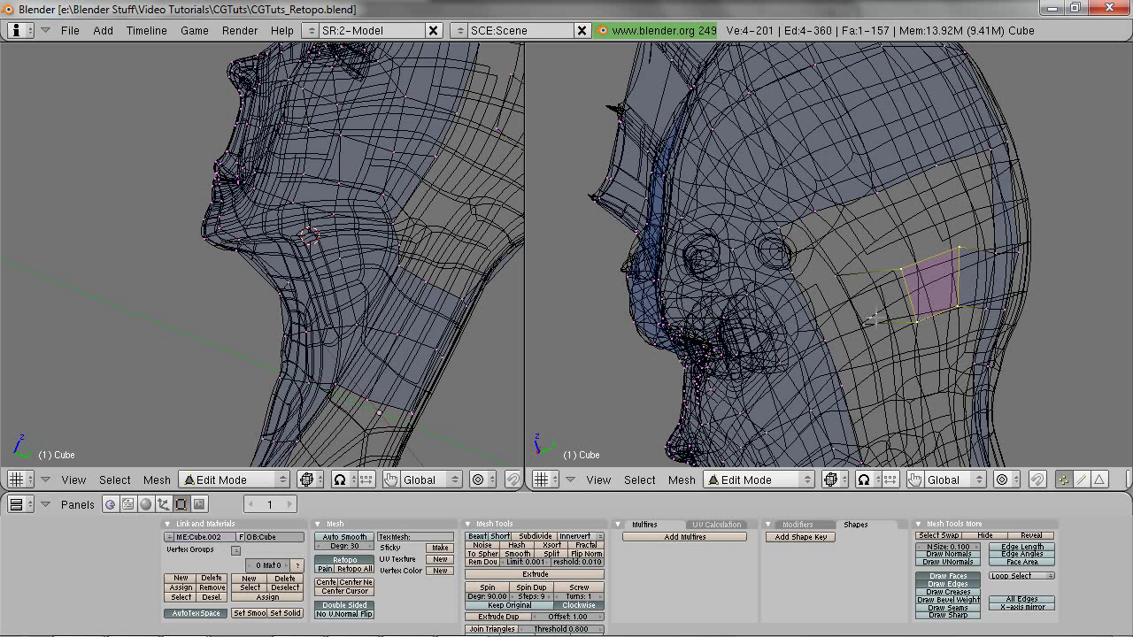
pyautogui.rightClick(869, 308)
pyautogui.keyDown('shift'); pyautogui.rightClick(858, 269); pyautogui.keyUp('shift')
pyautogui.press('f')
pyautogui.rightClick(863, 320)
pyautogui.keyDown('shift'); pyautogui.rightClick(837, 279); pyautogui.keyUp('shift')
pyautogui.keyDown('shift'); pyautogui.rightClick(788, 276); pyautogui.keyUp('shift')
pyautogui.keyDown('shift'); pyautogui.rightClick(820, 337); pyautogui.keyUp('shift')
pyautogui.press('f')
# Step: Fill the two front faces between the upper vertex row and the side patch above it
pyautogui.rightClick(792, 275)
pyautogui.keyDown('shift'); pyautogui.rightClick(782, 230); pyautogui.keyUp('shift')
pyautogui.keyDown('shift'); pyautogui.rightClick(818, 213); pyautogui.keyUp('shift')
pyautogui.keyDown('shift'); pyautogui.rightClick(835, 274); pyautogui.keyUp('shift')
pyautogui.press('f')
pyautogui.rightClick(837, 276)
pyautogui.keyDown('shift'); pyautogui.rightClick(816, 213); pyautogui.keyUp('shift')
pyautogui.keyDown('shift'); pyautogui.rightClick(875, 192); pyautogui.keyUp('shift')
pyautogui.keyDown('shift'); pyautogui.rightClick(899, 267); pyautogui.keyUp('shift')
pyautogui.press('f')
# Step: Fill the remaining rear faces between the upper vertex row and the side patch, closing the gap to the back strip
pyautogui.keyDown('shift'); pyautogui.rightClick(876, 183); pyautogui.keyUp('shift')
pyautogui.keyDown('shift'); pyautogui.rightClick(937, 168); pyautogui.keyUp('shift')
pyautogui.keyDown('shift'); pyautogui.rightClick(959, 247); pyautogui.keyUp('shift')
pyautogui.press('f')
pyautogui.rightClick(960, 247)
pyautogui.keyDown('shift'); pyautogui.rightClick(942, 169); pyautogui.keyUp('shift')
pyautogui.keyDown('shift'); pyautogui.rightClick(987, 154); pyautogui.keyUp('shift')
pyautogui.keyDown('shift'); pyautogui.rightClick(982, 253); pyautogui.keyUp('shift')
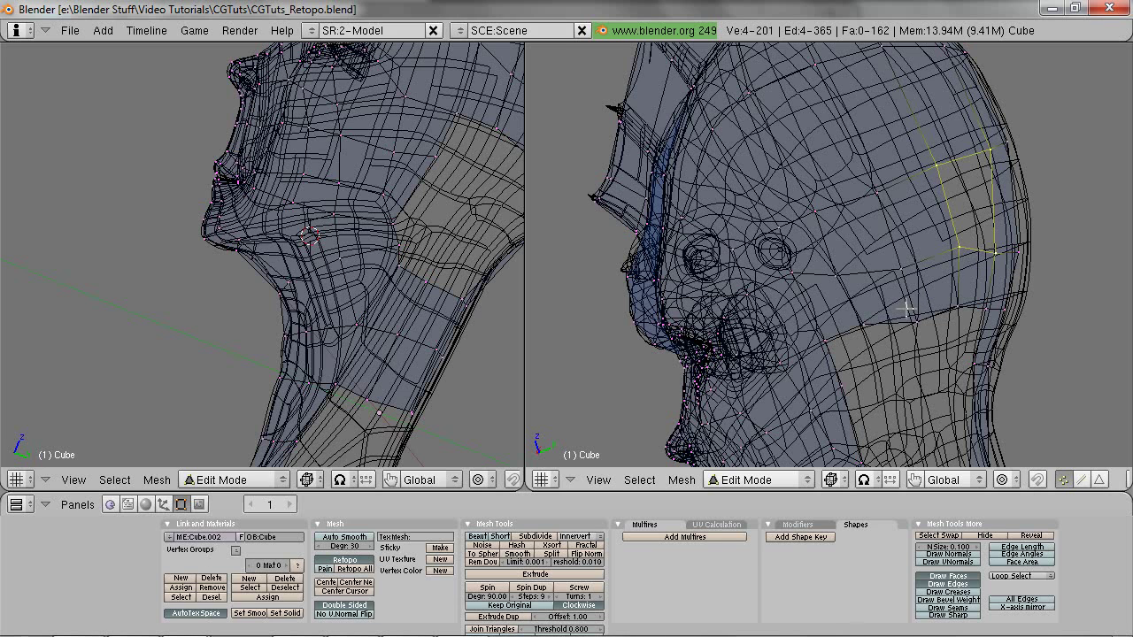
pyautogui.press('f')
# Step: Reposition two vertices in the newly filled side of the skull to even out the mesh on the sculpt
pyautogui.press('z')
pyautogui.moveTo(908, 352); pyautogui.dragTo(787, 234, button='middle')
pyautogui.press('z')
pyautogui.press('z')
pyautogui.press('z')
pyautogui.rightClick(822, 189)
pyautogui.press('g')
pyautogui.click(824, 185)
pyautogui.rightClick(813, 137)
pyautogui.press('g')
pyautogui.click(811, 131)
pyautogui.press('z')
pyautogui.press('g')
pyautogui.click(813, 185)
pyautogui.press('z')
# Step: Add a vertex behind the jaw below the side patch and fill the front face joining it to the patch
pyautogui.moveTo(811, 238); pyautogui.dragTo(784, 297, button='middle')
pyautogui.press('a')
pyautogui.press('z')
pyautogui.keyDown('ctrl'); pyautogui.click(766, 248); pyautogui.keyUp('ctrl')
pyautogui.press('z')
pyautogui.keyDown('shift'); pyautogui.rightClick(727, 238); pyautogui.keyUp('shift')
pyautogui.keyDown('shift'); pyautogui.rightClick(761, 182); pyautogui.keyUp('shift')
pyautogui.keyDown('shift'); pyautogui.rightClick(719, 190); pyautogui.keyUp('shift')
pyautogui.press('f')
# Step: Fill the face below the new vertex, joining it to the mesh behind the jaw
pyautogui.rightClick(726, 243)
pyautogui.keyDown('shift'); pyautogui.rightClick(765, 252); pyautogui.keyUp('shift')
pyautogui.keyDown('shift'); pyautogui.rightClick(751, 338); pyautogui.keyUp('shift')
pyautogui.keyDown('shift'); pyautogui.rightClick(729, 321); pyautogui.keyUp('shift')
pyautogui.press('f')
pyautogui.press('a')
# Step: Extrude two vertices up from the neck's upper edge and fill the front face between them and the jaw mesh
pyautogui.rightClick(787, 346)
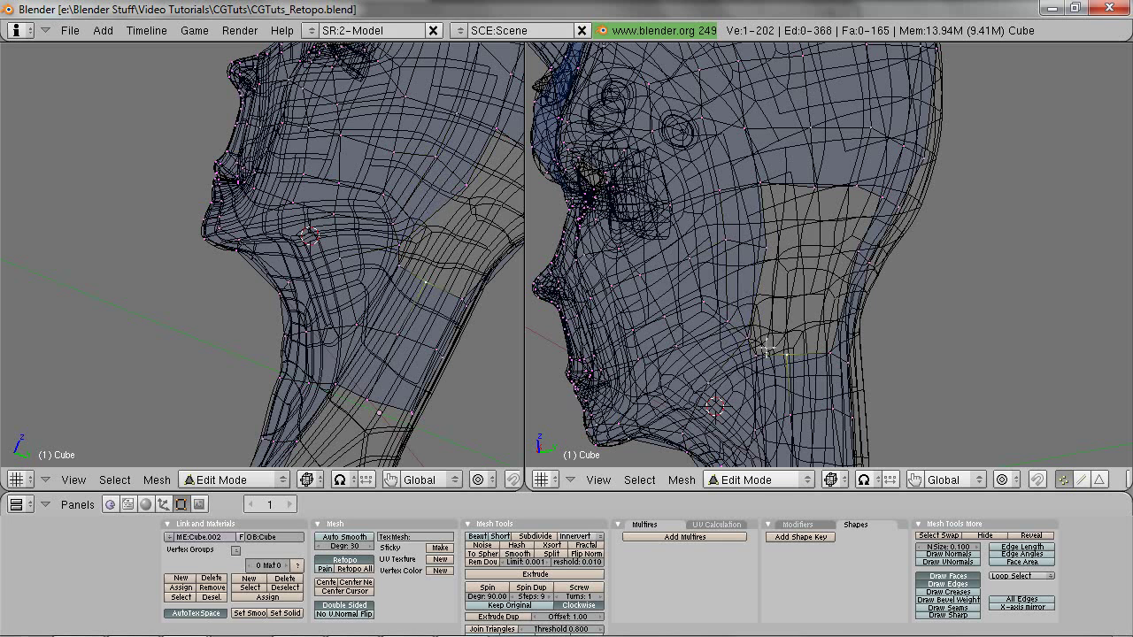
pyautogui.keyDown('ctrl'); pyautogui.click(820, 255); pyautogui.keyUp('ctrl')
pyautogui.keyDown('ctrl'); pyautogui.click(794, 253); pyautogui.keyUp('ctrl')
pyautogui.keyDown('shift'); pyautogui.rightClick(768, 251); pyautogui.keyUp('shift')
pyautogui.keyDown('shift'); pyautogui.rightClick(749, 333); pyautogui.keyUp('shift')
pyautogui.keyDown('shift'); pyautogui.rightClick(764, 361); pyautogui.keyUp('shift')
pyautogui.press('f')
pyautogui.press('z')
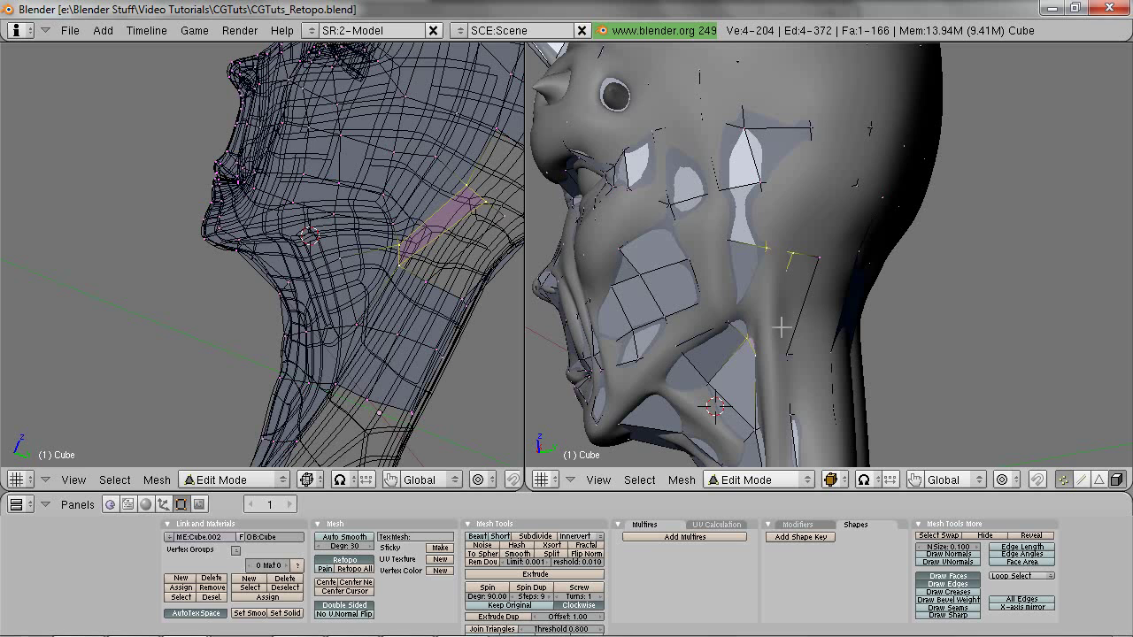
# Step: Fill the two faces between the new vertex row and the neck's upper edge, working back to the back strip
pyautogui.rightClick(796, 260)
pyautogui.keyDown('shift'); pyautogui.rightClick(820, 258); pyautogui.keyUp('shift')
pyautogui.keyDown('shift'); pyautogui.rightClick(784, 356); pyautogui.keyUp('shift')
pyautogui.keyDown('shift'); pyautogui.rightClick(760, 364); pyautogui.keyUp('shift')
pyautogui.press('z')
pyautogui.press('f')
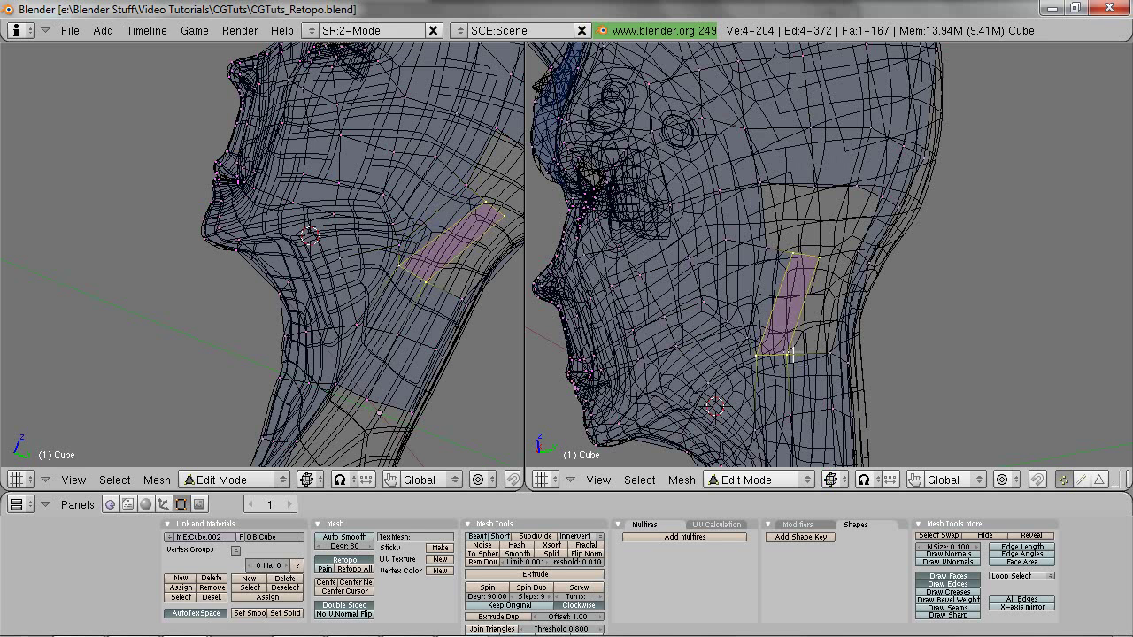
pyautogui.rightClick(793, 355)
pyautogui.keyDown('shift'); pyautogui.rightClick(832, 352); pyautogui.keyUp('shift')
pyautogui.press('f')
pyautogui.moveTo(833, 262); pyautogui.dragTo(800, 229, button='middle')
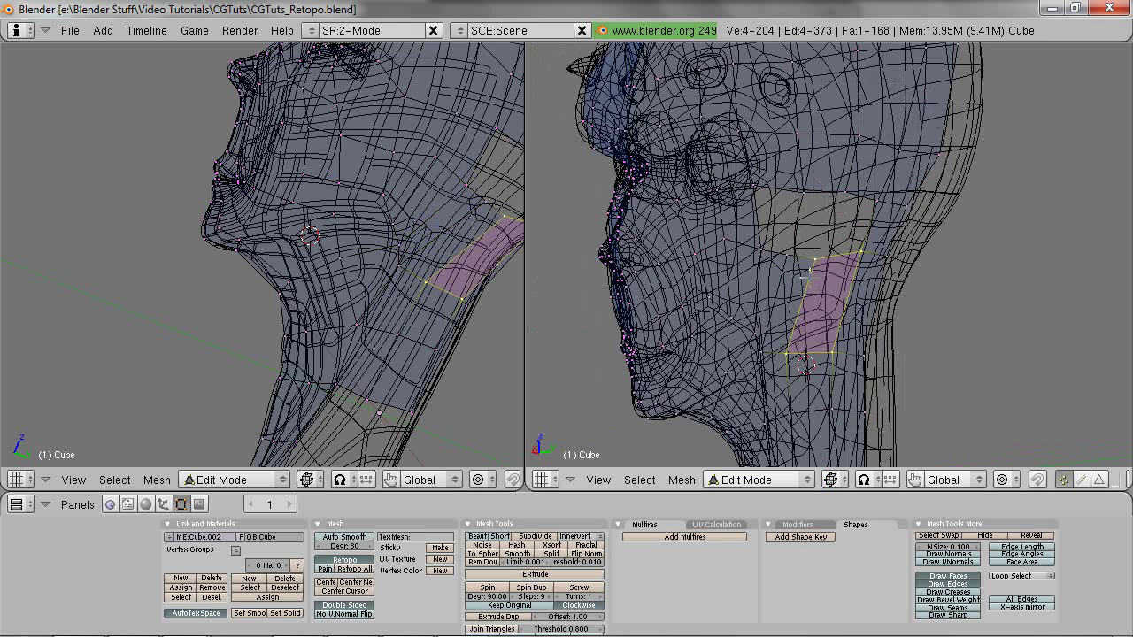
# Step: Fill the two front faces between the new vertex row and the lower edge of the skull's side patch
pyautogui.press('a')
pyautogui.rightClick(754, 191)
pyautogui.keyDown('shift'); pyautogui.rightClick(798, 197); pyautogui.keyUp('shift')
pyautogui.keyDown('shift'); pyautogui.rightClick(785, 262); pyautogui.keyUp('shift')
pyautogui.keyDown('shift'); pyautogui.rightClick(764, 253); pyautogui.keyUp('shift')
pyautogui.press('f')
pyautogui.press('a')
pyautogui.rightClick(790, 255)
pyautogui.keyDown('shift'); pyautogui.rightClick(813, 258); pyautogui.keyUp('shift')
pyautogui.keyDown('shift'); pyautogui.rightClick(844, 193); pyautogui.keyUp('shift')
pyautogui.keyDown('shift'); pyautogui.rightClick(806, 194); pyautogui.keyUp('shift')
pyautogui.press('f')
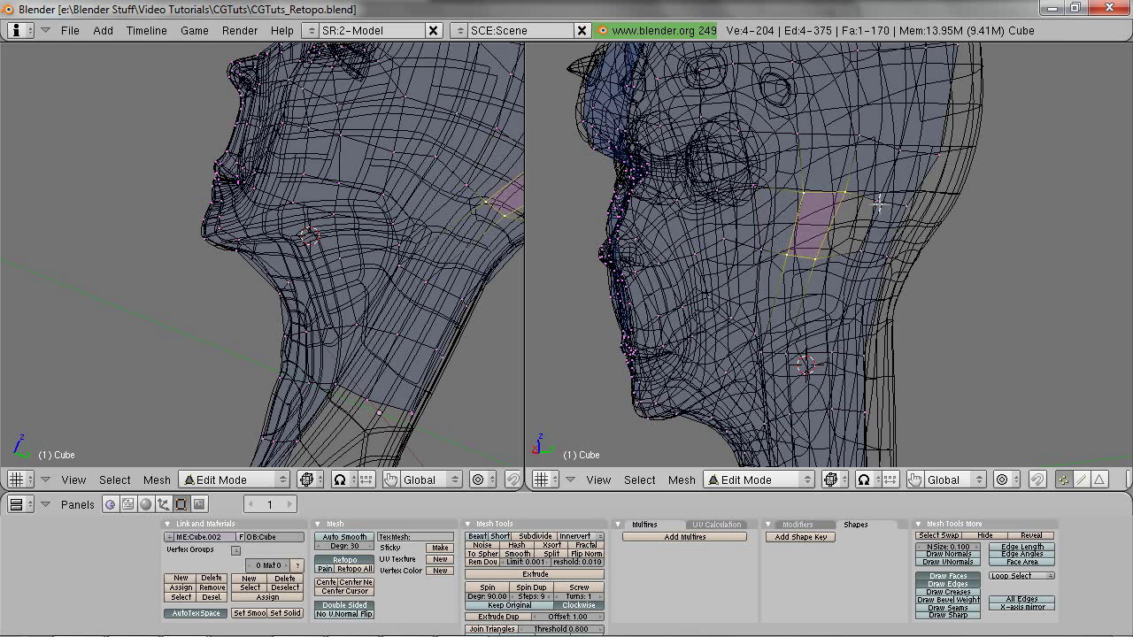
# Step: Fill the last face of the gap between the skull's side patch and the back strip above the neck
pyautogui.press('a')
pyautogui.rightClick(847, 193)
pyautogui.keyDown('shift'); pyautogui.rightClick(876, 202); pyautogui.keyUp('shift')
pyautogui.keyDown('shift'); pyautogui.rightClick(861, 252); pyautogui.keyUp('shift')
pyautogui.keyDown('shift'); pyautogui.rightClick(814, 258); pyautogui.keyUp('shift')
pyautogui.keyDown('shift'); pyautogui.rightClick(786, 257); pyautogui.keyUp('shift')
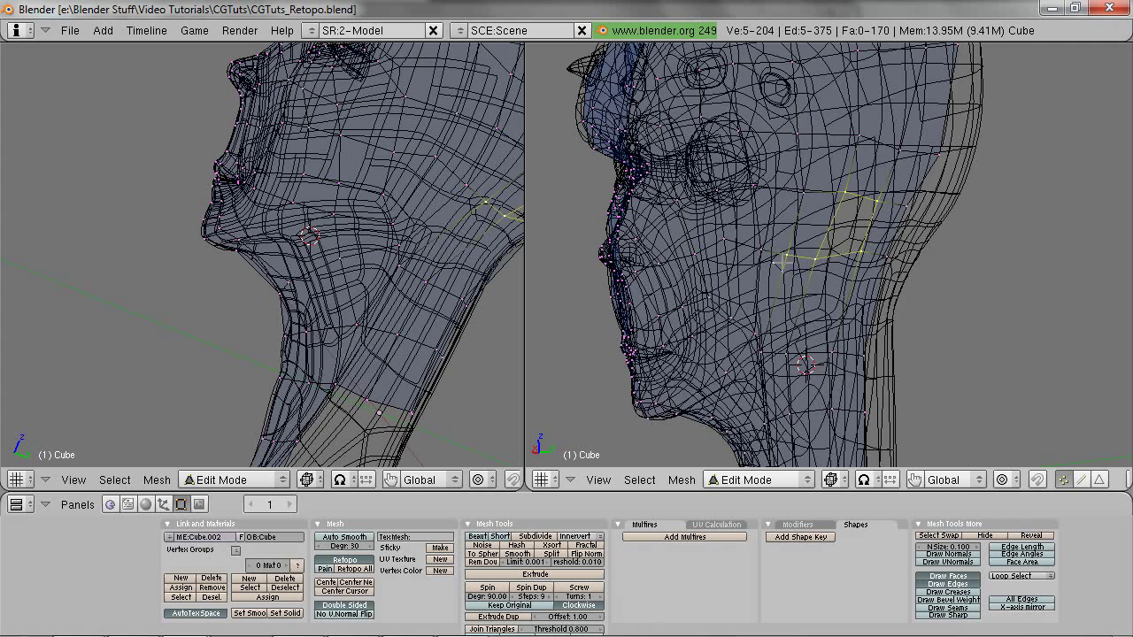
pyautogui.press('f')
# Step: Adjust the positions of the vertices where the skull's base meets the neck so they follow the sculpt
pyautogui.moveTo(826, 237)
pyautogui.mouseDown(button='middle')
pyautogui.moveTo(764, 298)
pyautogui.moveTo(876, 254)
pyautogui.moveTo(857, 248)
pyautogui.moveTo(849, 270)
pyautogui.moveTo(823, 271)
pyautogui.mouseUp(button='middle')
pyautogui.press('z')
pyautogui.press('z')
pyautogui.rightClick(834, 251)
pyautogui.press('z')
pyautogui.press('g')
pyautogui.click(835, 271)
pyautogui.press('z')
pyautogui.press('g')
pyautogui.click(833, 273)
pyautogui.press('z')
pyautogui.moveTo(863, 302)
pyautogui.mouseDown(button='middle')
pyautogui.moveTo(834, 310)
pyautogui.moveTo(881, 283)
pyautogui.moveTo(829, 260)
pyautogui.moveTo(862, 286)
pyautogui.moveTo(915, 257)
pyautogui.moveTo(863, 260)
pyautogui.moveTo(748, 324)
pyautogui.moveTo(900, 215)
pyautogui.mouseUp(button='middle')
pyautogui.press('g')
pyautogui.click(852, 303)
# Step: Extrude a chain of vertices down the side of the neck to the shoulder
pyautogui.press('z')
pyautogui.press('z')
pyautogui.scroll(-3, 882, 284)
pyautogui.press('z')
pyautogui.press('z')
pyautogui.press('z')
pyautogui.scroll(-3, 901, 216)
pyautogui.keyDown('shift'); pyautogui.moveTo(918, 302); pyautogui.dragTo(857, 314, button='middle'); pyautogui.keyUp('shift')
pyautogui.scroll(4, 878, 245)
pyautogui.press('z')
pyautogui.press('z')
pyautogui.press('z')
pyautogui.keyDown('ctrl'); pyautogui.click(859, 278); pyautogui.keyUp('ctrl')
pyautogui.keyDown('ctrl'); pyautogui.click(901, 413); pyautogui.keyUp('ctrl')
pyautogui.moveTo(903, 409); pyautogui.dragTo(848, 329, button='middle')
# Step: Fill the three faces between the side chain and the front neck strip, from the upper neck down to the shoulder
pyautogui.press('z')
pyautogui.rightClick(822, 293)
pyautogui.keyDown('shift'); pyautogui.rightClick(810, 262); pyautogui.keyUp('shift')
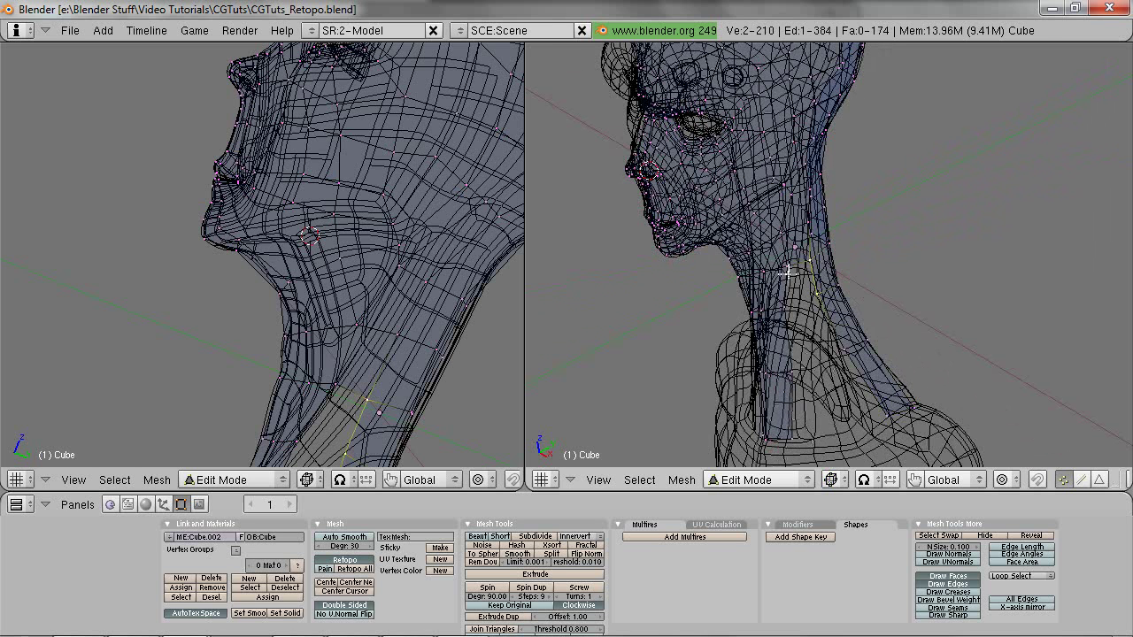
pyautogui.keyDown('shift'); pyautogui.rightClick(787, 267); pyautogui.keyUp('shift')
pyautogui.keyDown('shift'); pyautogui.rightClick(788, 305); pyautogui.keyUp('shift')
pyautogui.press('f')
pyautogui.rightClick(811, 299)
pyautogui.keyDown('shift'); pyautogui.rightClick(785, 310); pyautogui.keyUp('shift')
pyautogui.keyDown('shift'); pyautogui.rightClick(799, 371); pyautogui.keyUp('shift')
pyautogui.keyDown('shift'); pyautogui.rightClick(837, 354); pyautogui.keyUp('shift')
pyautogui.press('f')
pyautogui.rightClick(834, 357)
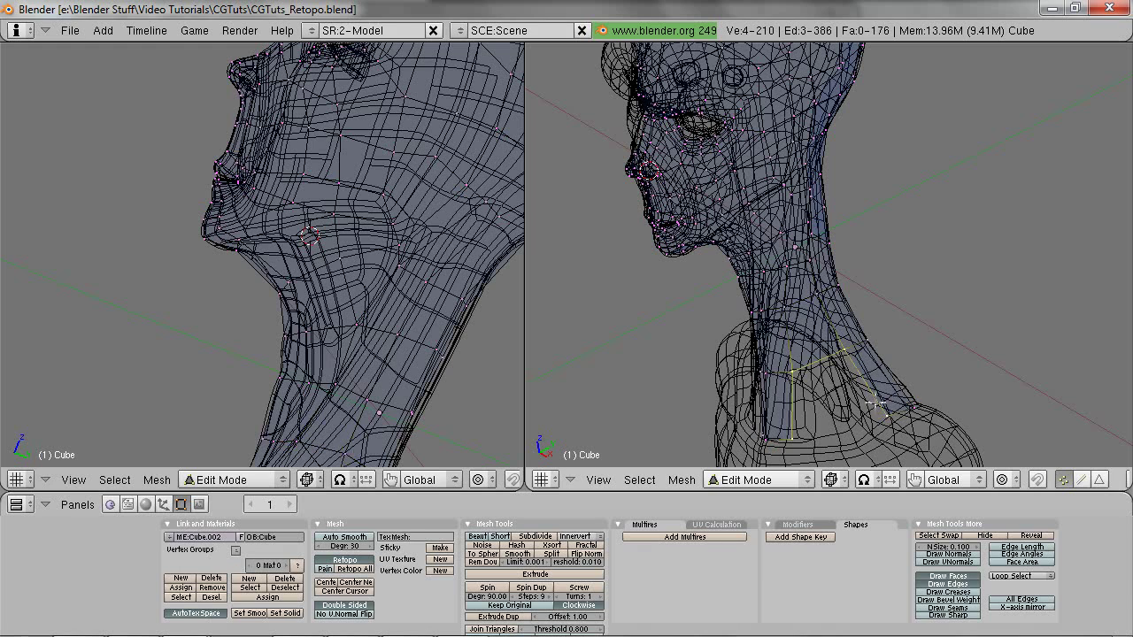
pyautogui.press('f')
# Step: Extrude a chain of three vertices down the back of the neck from the mesh's lower edge to the shoulders
pyautogui.press('z')
pyautogui.moveTo(794, 309); pyautogui.dragTo(829, 316, button='middle')
pyautogui.press('z')
pyautogui.press('z')
pyautogui.press('z')
pyautogui.moveTo(890, 287); pyautogui.dragTo(905, 281, button='middle')
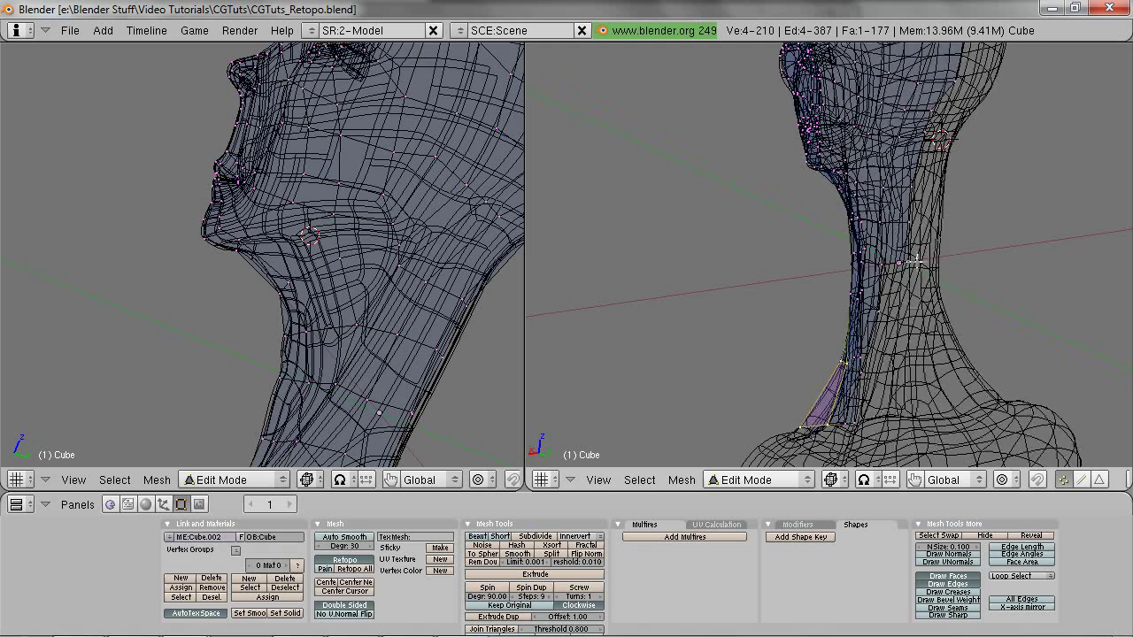
pyautogui.rightClick(910, 261)
pyautogui.press('z')
pyautogui.keyDown('ctrl'); pyautogui.click(912, 312); pyautogui.keyUp('ctrl')
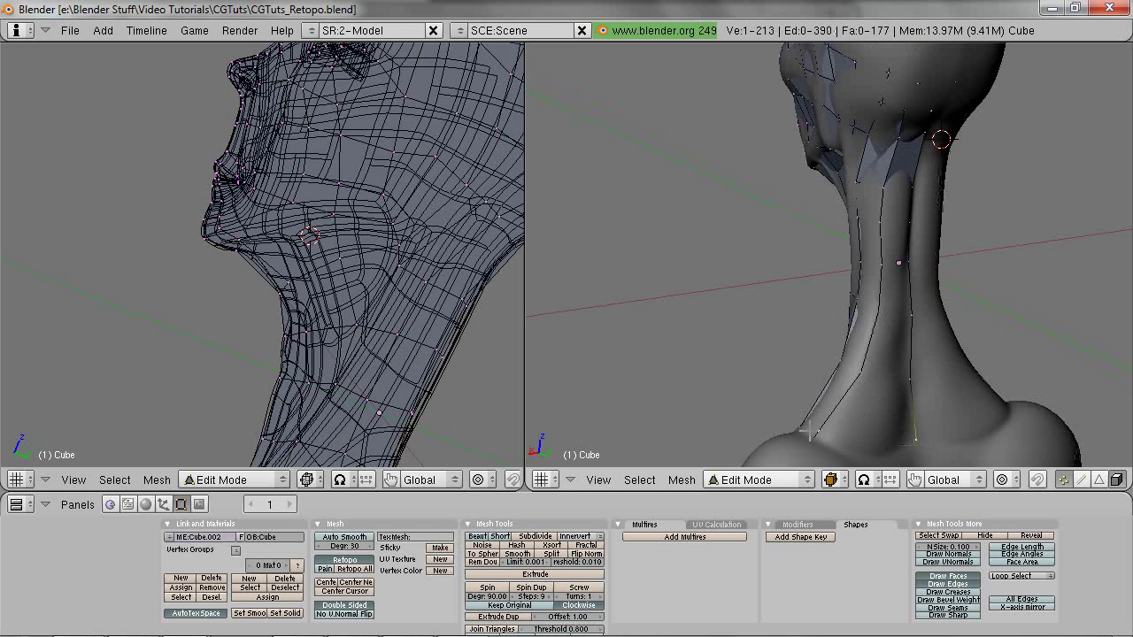
# Step: Fill the three faces between the side chain and the back chain of the neck, from the shoulder up to the skull
pyautogui.press('f')
pyautogui.rightClick(871, 373)
pyautogui.keyDown('shift'); pyautogui.rightClick(886, 315); pyautogui.keyUp('shift')
pyautogui.keyDown('shift'); pyautogui.rightClick(908, 314); pyautogui.keyUp('shift')
pyautogui.press('f')
pyautogui.press('z')
pyautogui.rightClick(909, 264)
pyautogui.keyDown('shift'); pyautogui.rightClick(887, 265); pyautogui.keyUp('shift')
pyautogui.keyDown('shift'); pyautogui.rightClick(883, 310); pyautogui.keyUp('shift')
pyautogui.keyDown('shift'); pyautogui.rightClick(905, 312); pyautogui.keyUp('shift')
pyautogui.press('f')
# Step: Move the two lowest vertices of the neck's side chain toward the back to even out the spacing
pyautogui.moveTo(905, 312); pyautogui.dragTo(921, 388, button='middle')
pyautogui.press('z')
pyautogui.press('z')
pyautogui.rightClick(849, 393)
pyautogui.press('z')
pyautogui.press('g')
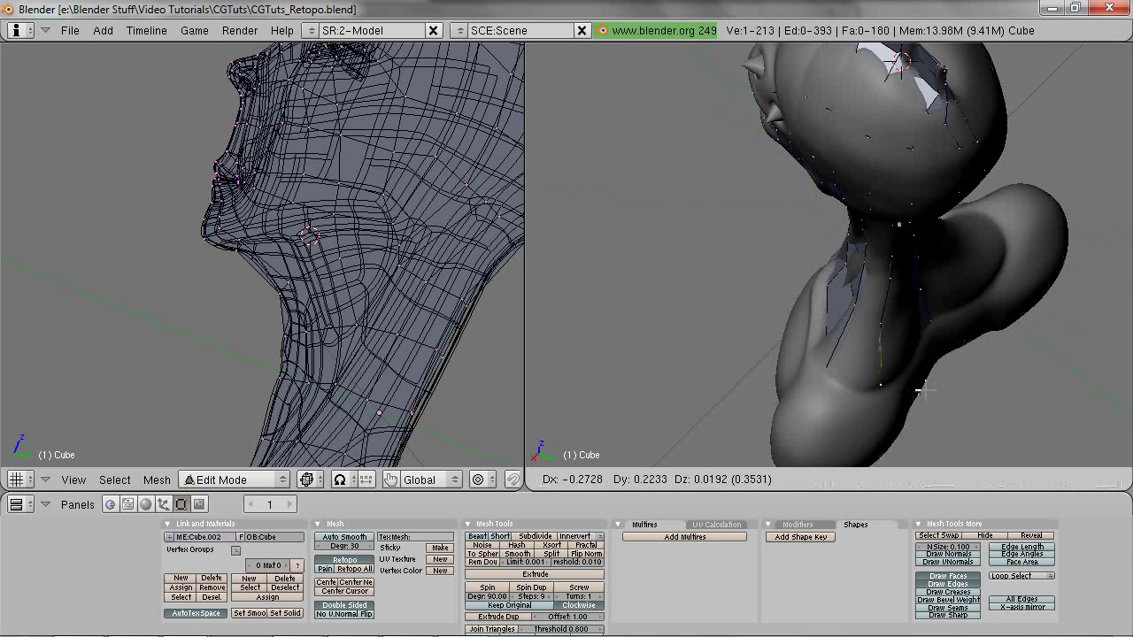
pyautogui.click(923, 389)
pyautogui.press('z')
pyautogui.rightClick(892, 328)
pyautogui.press('g')
pyautogui.click(913, 318)
# Step: Shift the two upper vertices of the neck's side chain slightly so the chain follows the sculpt
pyautogui.press('z')
pyautogui.press('z')
pyautogui.rightClick(894, 282)
pyautogui.press('g')
pyautogui.click(904, 285)
pyautogui.rightClick(897, 260)
pyautogui.press('g')
pyautogui.click(902, 256)
pyautogui.press('z')
# Step: Deselect everything and save the file over the existing CGTuts_Retopo.blend
pyautogui.moveTo(881, 337); pyautogui.dragTo(835, 379, button='middle')
pyautogui.press('a')
pyautogui.scroll(-4, 803, 361)
pyautogui.hotkey('ctrl', 'w')
pyautogui.click(837, 378)
# Step: Extrude the short edge at the eye's inner corner toward the eyeball to start the eyelid rim
pyautogui.keyDown('shift'); pyautogui.moveTo(835, 329); pyautogui.dragTo(890, 258, button='middle'); pyautogui.keyUp('shift')
pyautogui.scroll(4, 746, 483)
pyautogui.press('z')
pyautogui.scroll(6, 848, 328)
pyautogui.press('z')
pyautogui.scroll(4, 886, 261)
pyautogui.press('z')
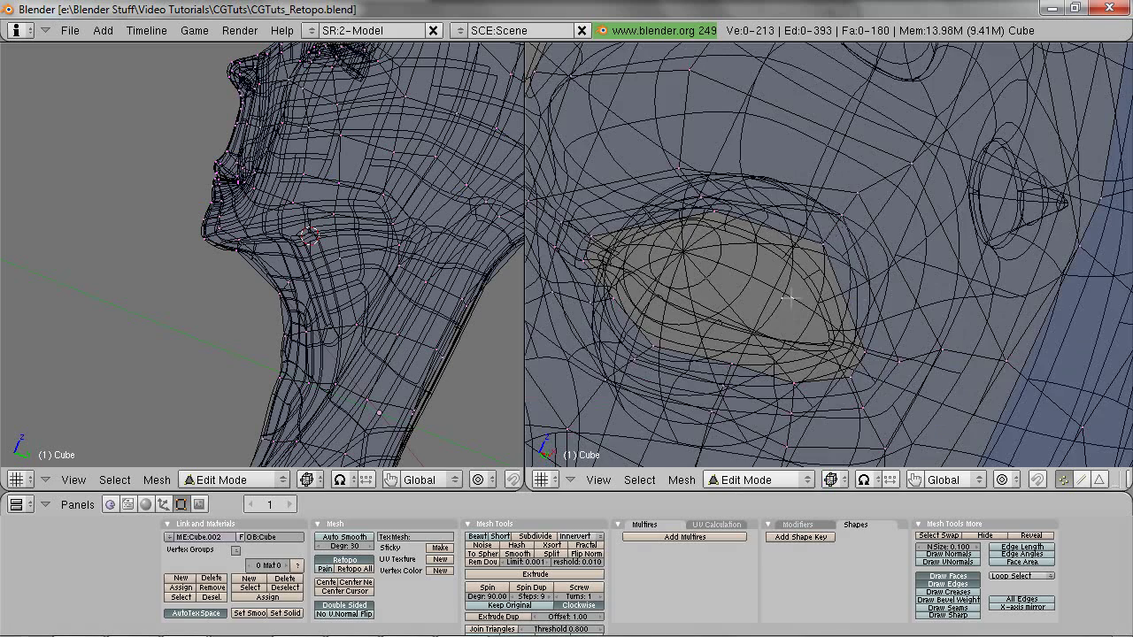
pyautogui.press('z')
pyautogui.press('z')
pyautogui.keyDown('shift'); pyautogui.rightClick(598, 245); pyautogui.keyUp('shift')
pyautogui.press('z')
pyautogui.moveTo(682, 283); pyautogui.dragTo(722, 232, button='middle')
pyautogui.press('z')
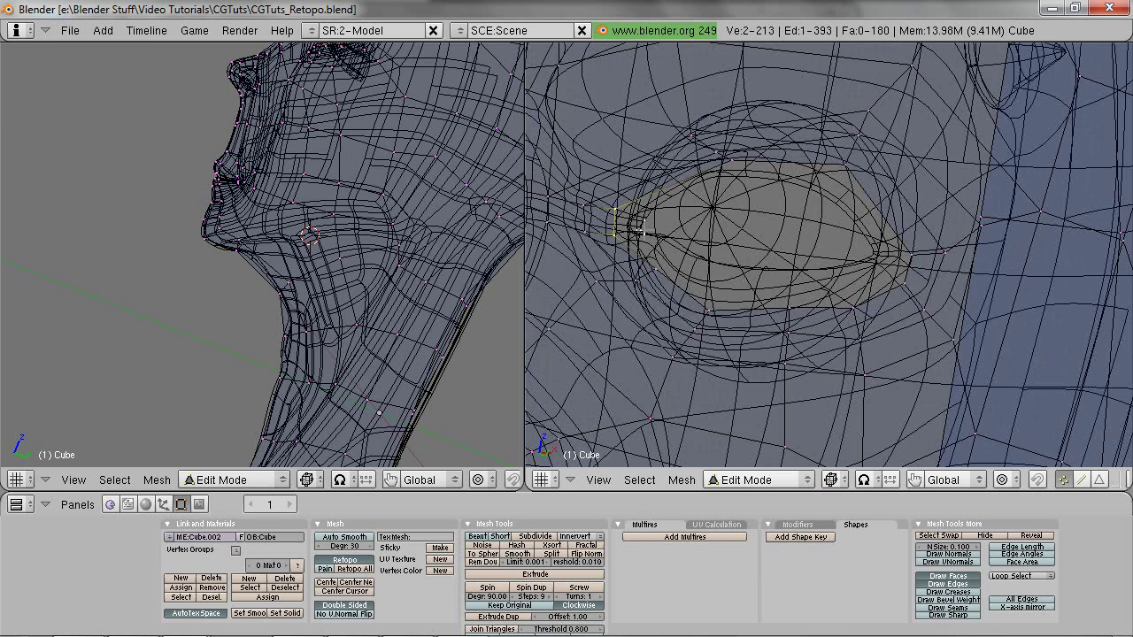
pyautogui.keyDown('ctrl'); pyautogui.click(639, 223); pyautogui.keyUp('ctrl')
pyautogui.press('z')
pyautogui.moveTo(639, 221); pyautogui.dragTo(661, 226, button='middle')
pyautogui.press('z')
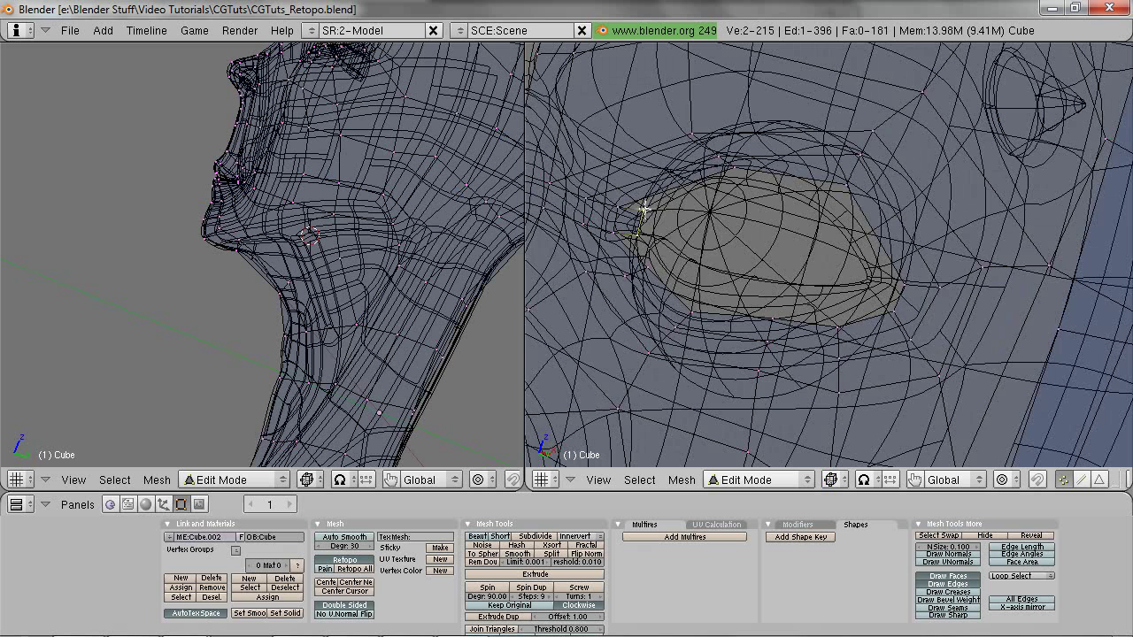
# Step: Extrude a chain of vertices around the eyelid rim, along the upper lid to the outer corner and back along the lower lid
pyautogui.press('z')
pyautogui.keyDown('ctrl'); pyautogui.click(810, 198); pyautogui.keyUp('ctrl')
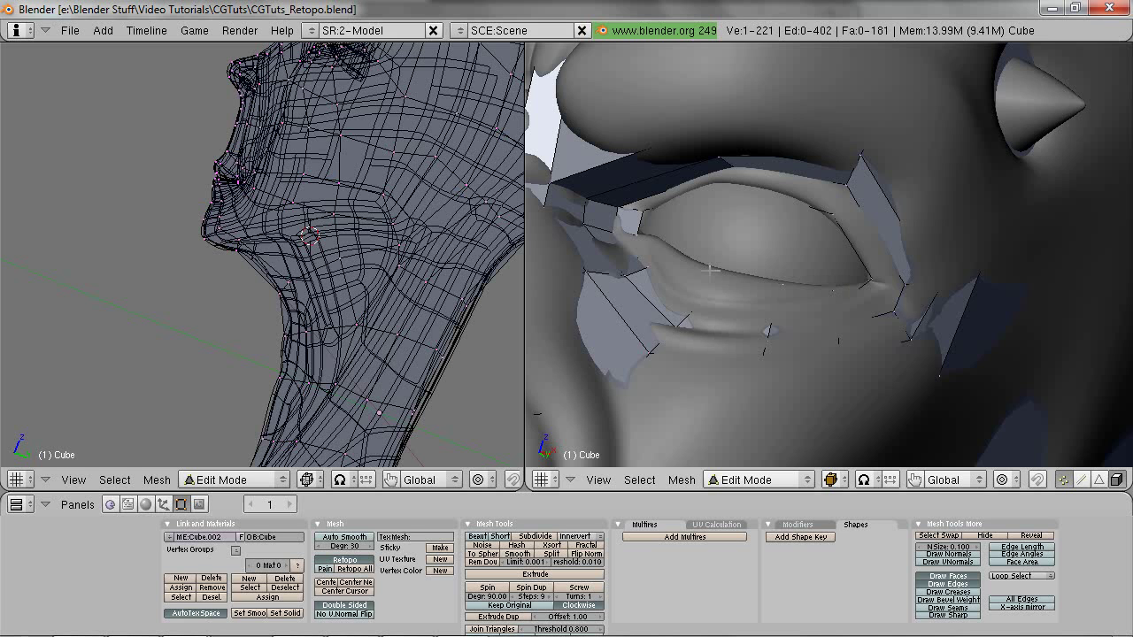
pyautogui.keyDown('ctrl'); pyautogui.click(637, 234); pyautogui.keyUp('ctrl')
pyautogui.press('z')
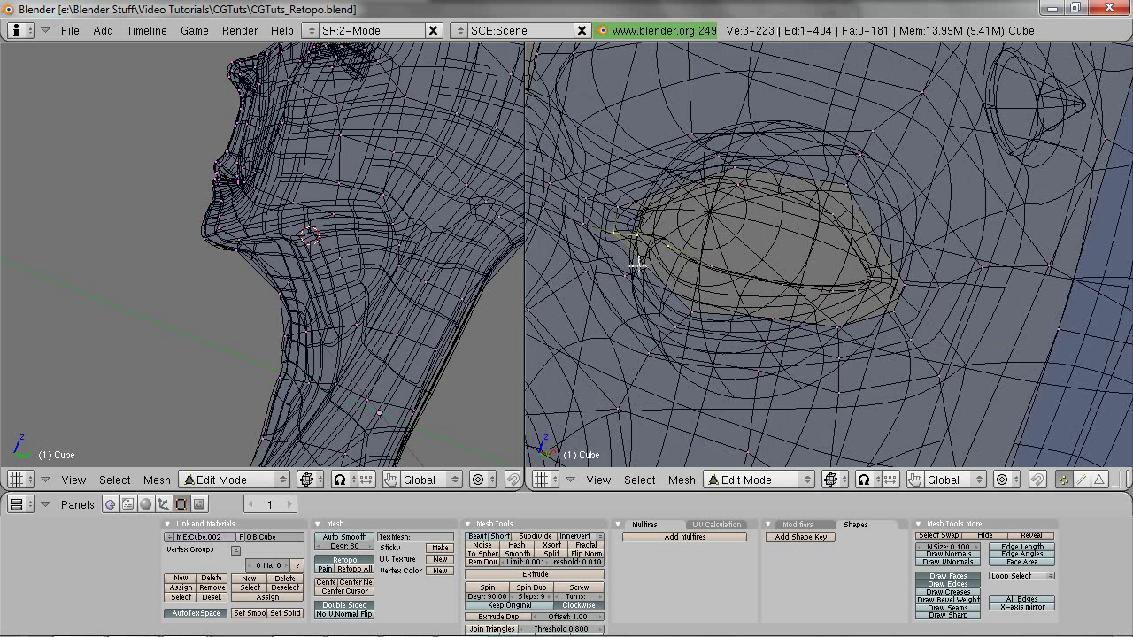
# Step: Fill the faces between the new rim chain and the surrounding eye loop along the lower lid
pyautogui.press('f')
pyautogui.rightClick(646, 273)
pyautogui.press('f')
pyautogui.rightClick(773, 316)
pyautogui.keyDown('shift'); pyautogui.rightClick(781, 285); pyautogui.keyUp('shift')
pyautogui.keyDown('shift'); pyautogui.rightClick(693, 309); pyautogui.keyUp('shift')
pyautogui.keyDown('shift'); pyautogui.rightClick(715, 268); pyautogui.keyUp('shift')
pyautogui.press('f')
pyautogui.press('a')
pyautogui.rightClick(782, 288)
pyautogui.keyDown('shift'); pyautogui.rightClick(775, 317); pyautogui.keyUp('shift')
pyautogui.keyDown('shift'); pyautogui.rightClick(831, 292); pyautogui.keyUp('shift')
pyautogui.keyDown('shift'); pyautogui.rightClick(837, 326); pyautogui.keyUp('shift')
pyautogui.press('f')
# Step: Fill the faces between the rim chain and the surrounding eye loop around the outer corner and along the upper lid
pyautogui.rightClick(833, 293)
pyautogui.press('f')
pyautogui.rightClick(870, 285)
pyautogui.press('f')
pyautogui.rightClick(905, 284)
pyautogui.keyDown('shift'); pyautogui.rightClick(853, 216); pyautogui.keyUp('shift')
pyautogui.keyDown('shift'); pyautogui.rightClick(852, 184); pyautogui.keyUp('shift')
pyautogui.press('f')
pyautogui.rightClick(841, 205)
pyautogui.keyDown('shift'); pyautogui.rightClick(846, 185); pyautogui.keyUp('shift')
pyautogui.keyDown('shift'); pyautogui.rightClick(749, 167); pyautogui.keyUp('shift')
pyautogui.press('f')
pyautogui.rightClick(742, 184)
pyautogui.keyDown('shift'); pyautogui.rightClick(734, 168); pyautogui.keyUp('shift')
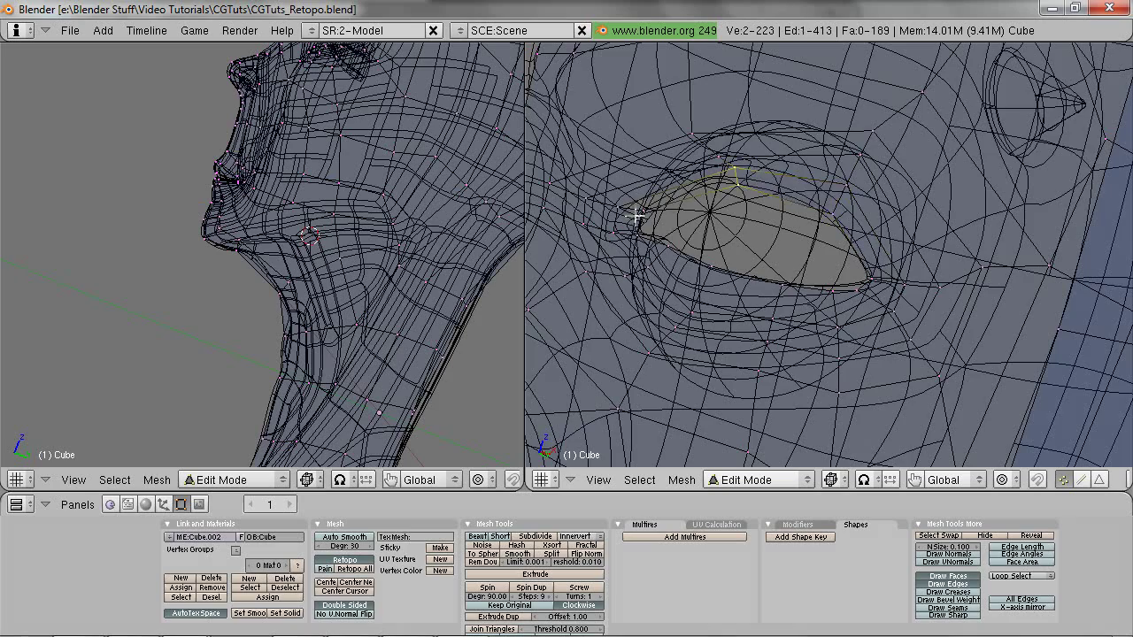
pyautogui.keyDown('shift'); pyautogui.rightClick(619, 210); pyautogui.keyUp('shift')
pyautogui.press('f')
# Step: Extrude the eyelid rim's edge loop, scale it slightly inward and move it against the eyeball
pyautogui.press('z')
pyautogui.moveTo(817, 210)
pyautogui.mouseDown(button='middle')
pyautogui.moveTo(840, 175)
pyautogui.moveTo(751, 201)
pyautogui.moveTo(723, 244)
pyautogui.moveTo(748, 266)
pyautogui.moveTo(850, 243)
pyautogui.moveTo(716, 257)
pyautogui.mouseUp(button='middle')
pyautogui.press('z')
pyautogui.press('z')
pyautogui.press('z')
pyautogui.press('z')
pyautogui.scroll(1, 749, 266)
pyautogui.press('z')
pyautogui.press('a')
pyautogui.keyDown('alt'); pyautogui.rightClick(667, 254); pyautogui.keyUp('alt')
pyautogui.press('z')
pyautogui.press('e')
pyautogui.click(718, 258)
pyautogui.click(730, 258)
pyautogui.press('s')
pyautogui.click(825, 318)
pyautogui.press('g')
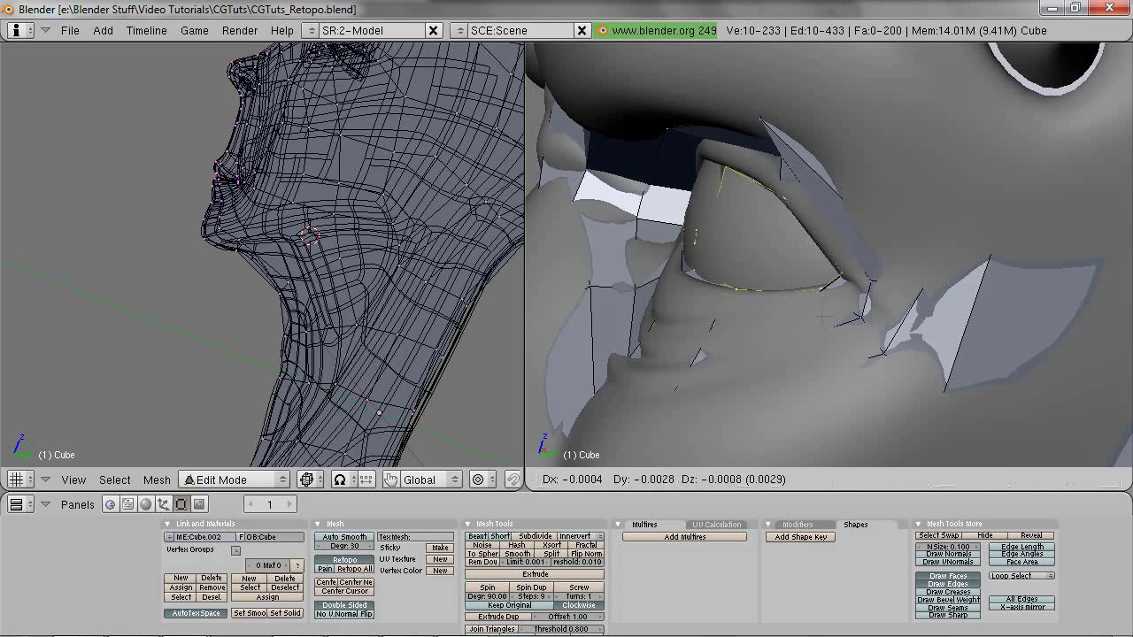
pyautogui.click(820, 314)
# Step: Reposition the inner loop's vertices along the upper eyelid so they follow the lid edge
pyautogui.press('z')
pyautogui.moveTo(686, 259)
pyautogui.mouseDown(button='middle')
pyautogui.moveTo(835, 254)
pyautogui.moveTo(771, 249)
pyautogui.moveTo(789, 238)
pyautogui.moveTo(775, 234)
pyautogui.moveTo(820, 250)
pyautogui.moveTo(804, 222)
pyautogui.mouseUp(button='middle')
pyautogui.press('z')
pyautogui.press('z')
pyautogui.rightClick(768, 225)
pyautogui.keyDown('shift'); pyautogui.rightClick(748, 260); pyautogui.keyUp('shift')
pyautogui.press('a')
pyautogui.rightClick(766, 222)
pyautogui.rightClick(803, 213)
pyautogui.press('z')
pyautogui.press('g')
pyautogui.click(772, 235)
pyautogui.press('z')
pyautogui.rightClick(903, 215)
pyautogui.press('z')
pyautogui.press('g')
pyautogui.click(928, 256)
# Step: Move the inner loop's vertices at the eye's outer corner and on the outer lower lid against the lid edge
pyautogui.press('z')
pyautogui.rightClick(967, 271)
pyautogui.press('z')
pyautogui.press('g')
pyautogui.press('z')
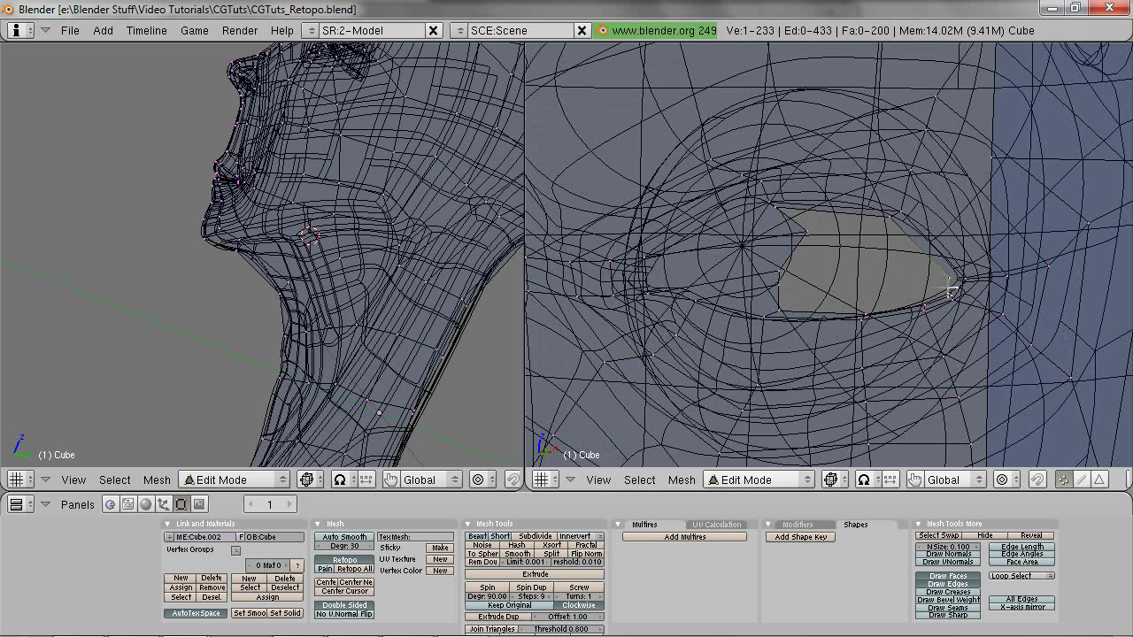
pyautogui.click(912, 289)
pyautogui.rightClick(867, 298)
pyautogui.press('g')
pyautogui.click(864, 297)
# Step: Move the stray inner loop vertices on the eyeball to the inner lower lid and into the eye's inner corner
pyautogui.rightClick(780, 308)
pyautogui.press('z')
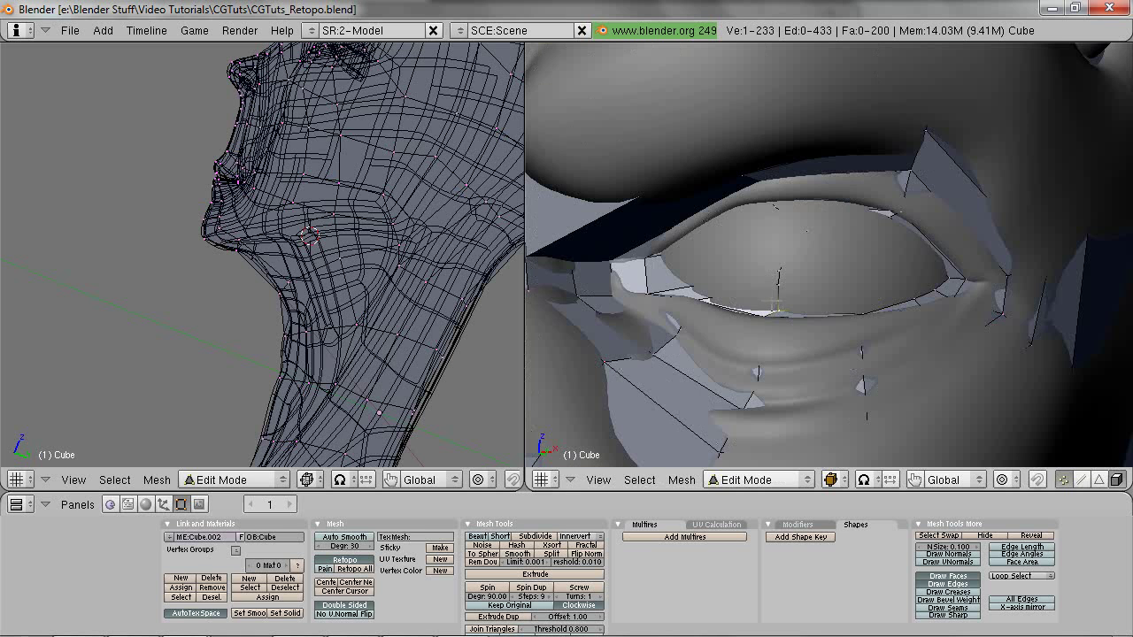
pyautogui.press('g')
pyautogui.press('z')
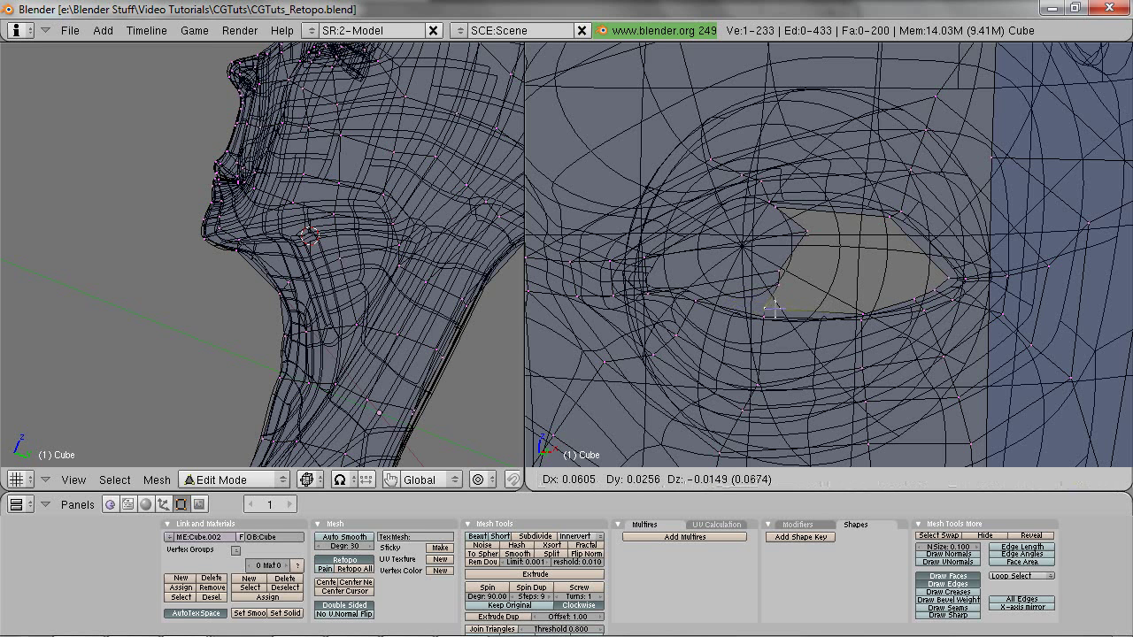
pyautogui.click(701, 299)
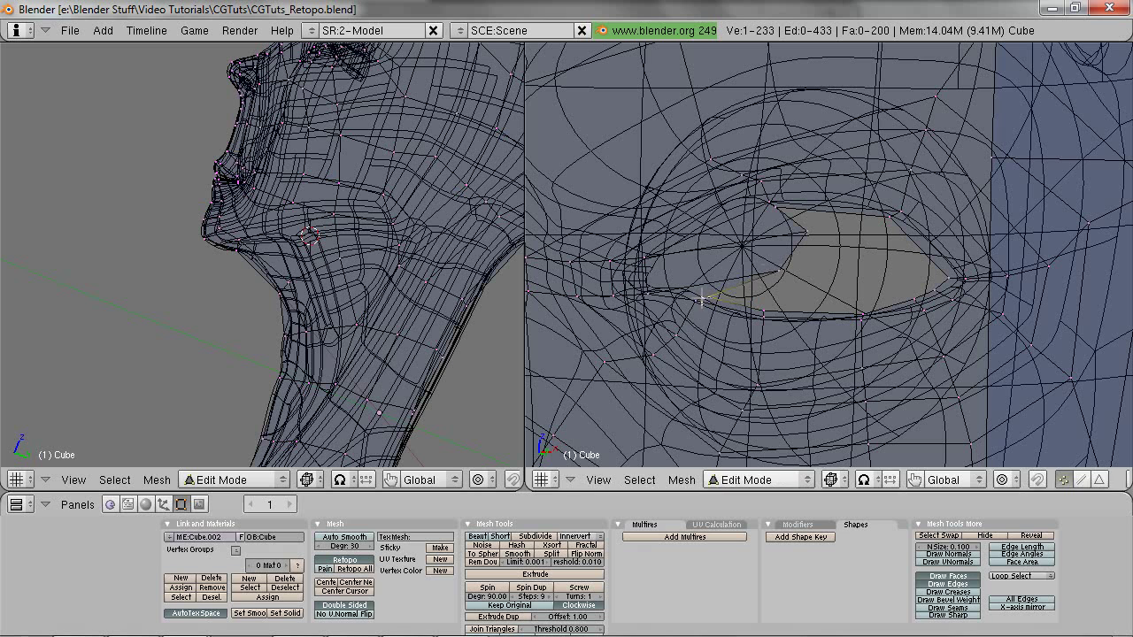
pyautogui.press('g')
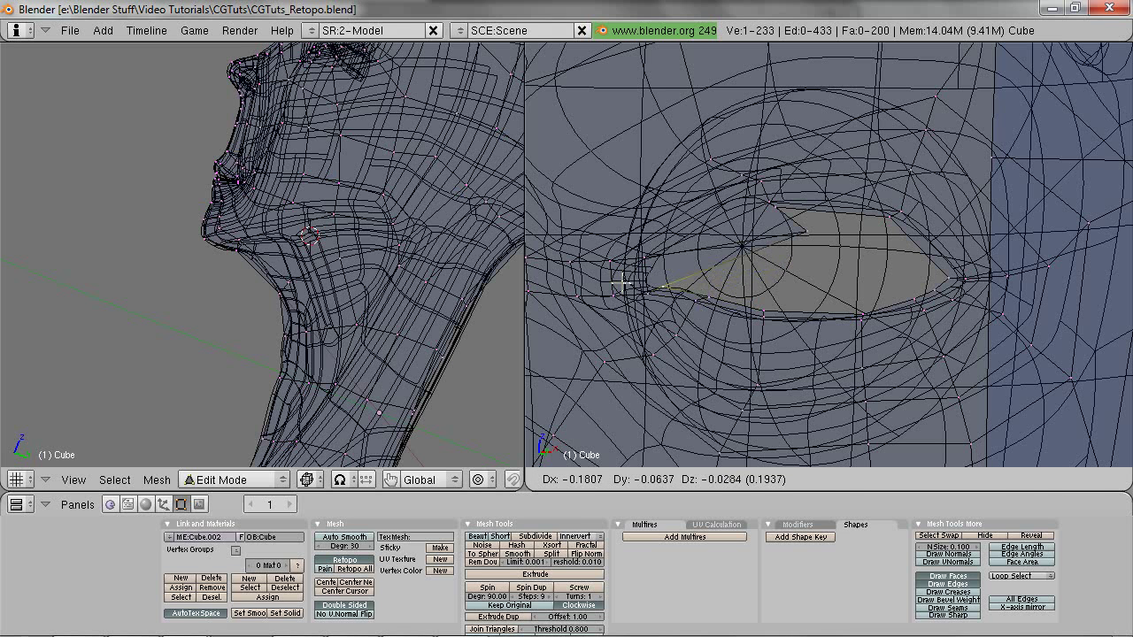
pyautogui.press('z')
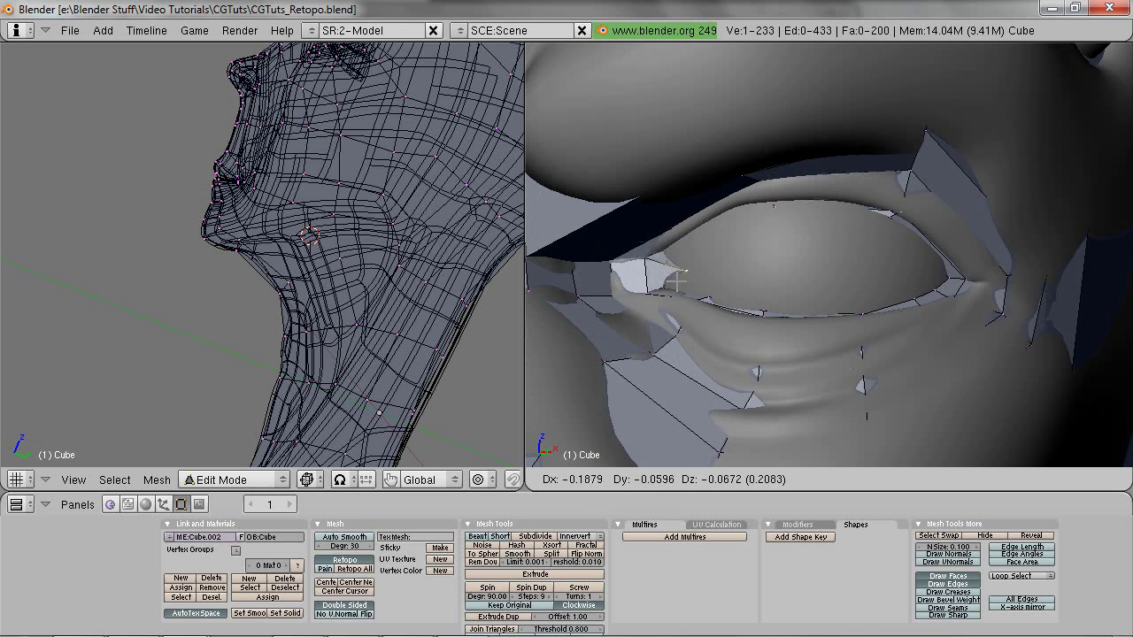
pyautogui.click(668, 272)
# Step: Extrude the upper lid's middle edge down over the eyeball, rotate it to run nearly level and fill the face down to the lower lid
pyautogui.moveTo(670, 273)
pyautogui.mouseDown(button='middle')
pyautogui.moveTo(734, 336)
pyautogui.moveTo(728, 299)
pyautogui.moveTo(768, 268)
pyautogui.moveTo(780, 301)
pyautogui.mouseUp(button='middle')
pyautogui.press('z')
pyautogui.press('z')
pyautogui.press('z')
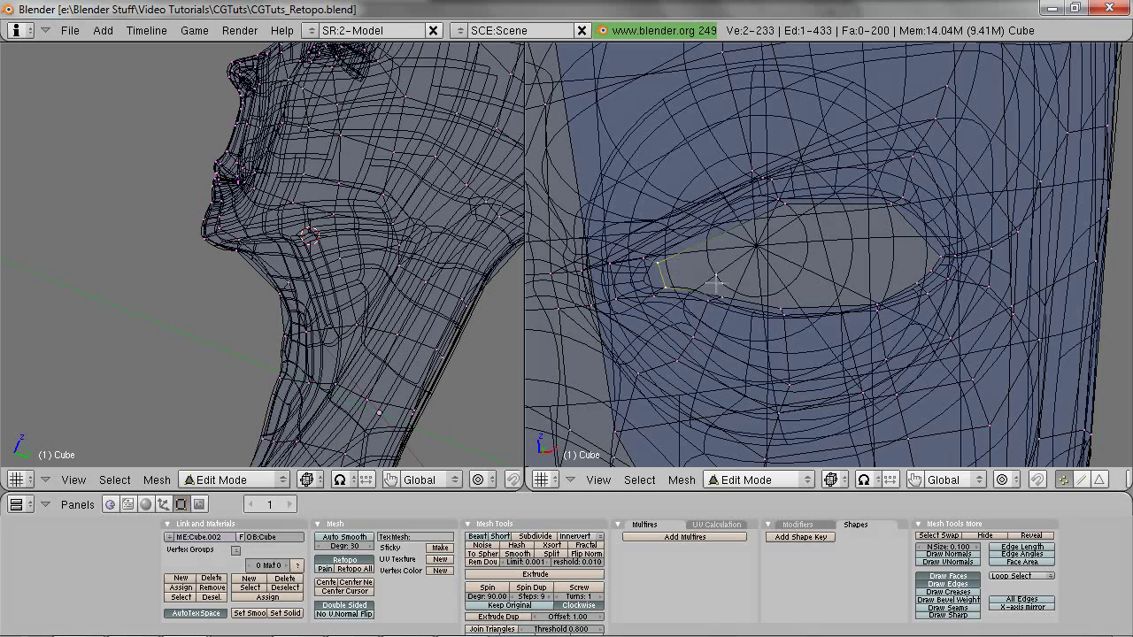
pyautogui.moveTo(781, 230); pyautogui.dragTo(775, 255, button='middle')
pyautogui.press('z')
pyautogui.press('z')
pyautogui.rightClick(786, 205)
pyautogui.moveTo(786, 205); pyautogui.dragTo(903, 232, button='middle')
pyautogui.keyDown('shift'); pyautogui.rightClick(903, 232); pyautogui.keyUp('shift')
pyautogui.press('z')
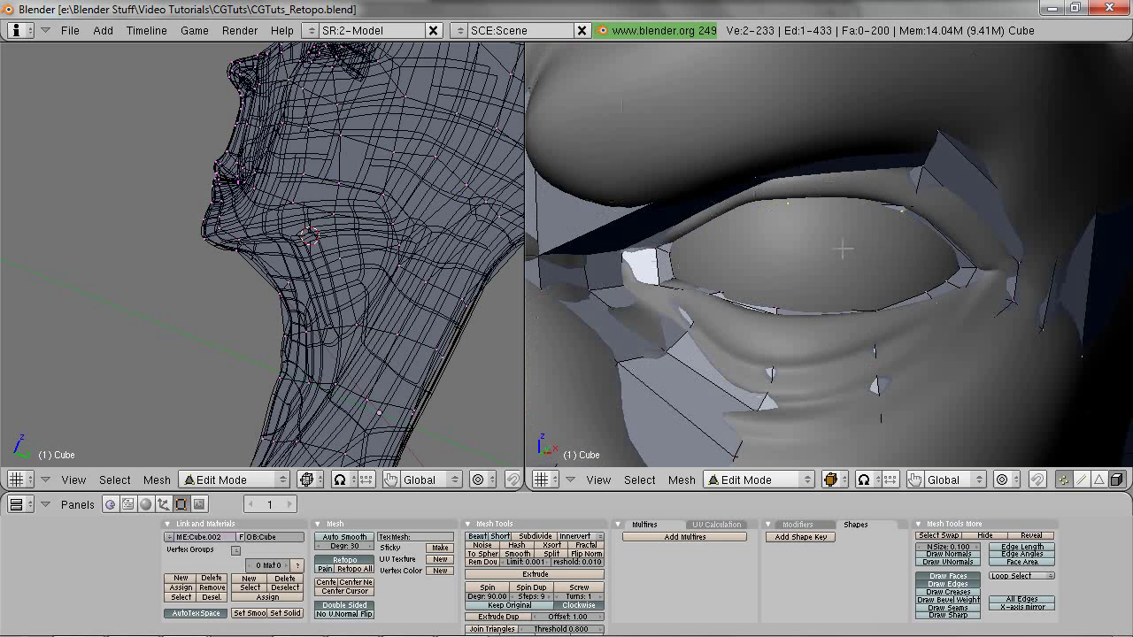
pyautogui.press('z')
pyautogui.press('r')
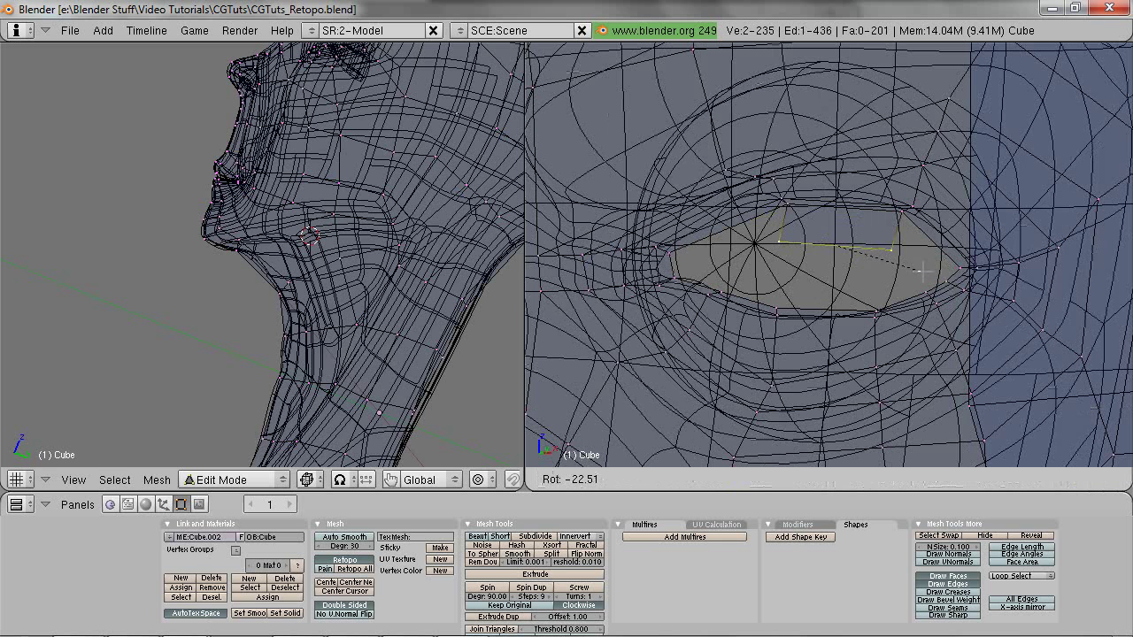
pyautogui.click(920, 274)
pyautogui.press('a')
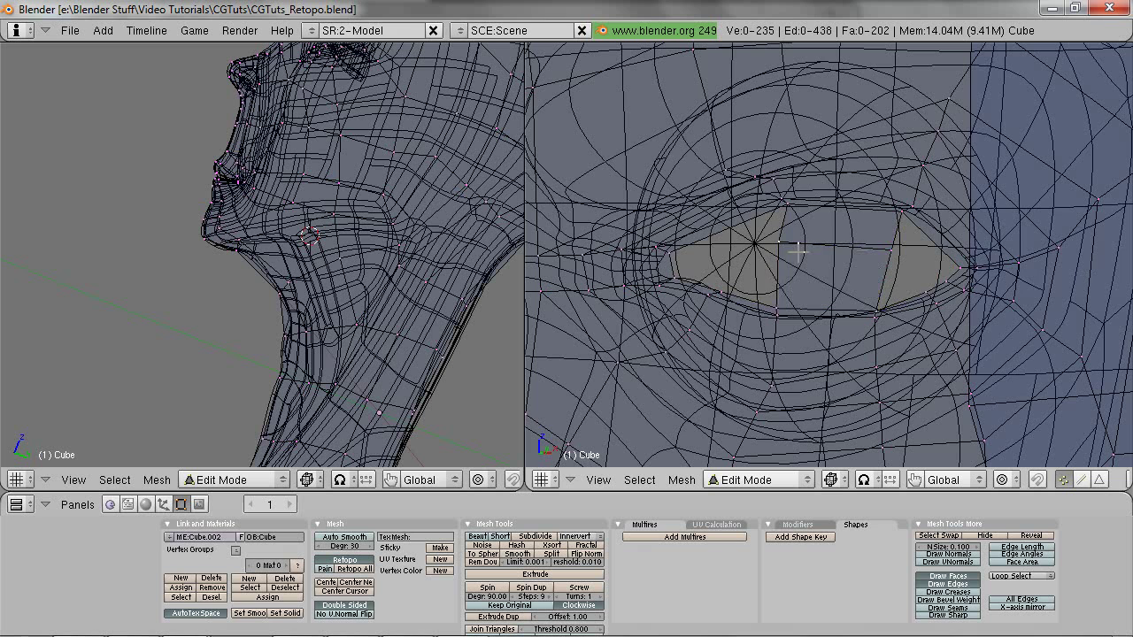
# Step: Build the face over the eyeball between the middle edge and the inner part of the lower lid
pyautogui.rightClick(787, 245)
pyautogui.press('z')
pyautogui.press('z')
pyautogui.keyDown('shift'); pyautogui.rightClick(781, 246); pyautogui.keyUp('shift')
pyautogui.keyDown('shift'); pyautogui.rightClick(776, 304); pyautogui.keyUp('shift')
pyautogui.press('f')
pyautogui.press('a')
# Step: Fill the faces between the eyeball's middle vertices, the upper lid and the eye's inner corner
pyautogui.rightClick(791, 244)
pyautogui.keyDown('shift'); pyautogui.rightClick(796, 202); pyautogui.keyUp('shift')
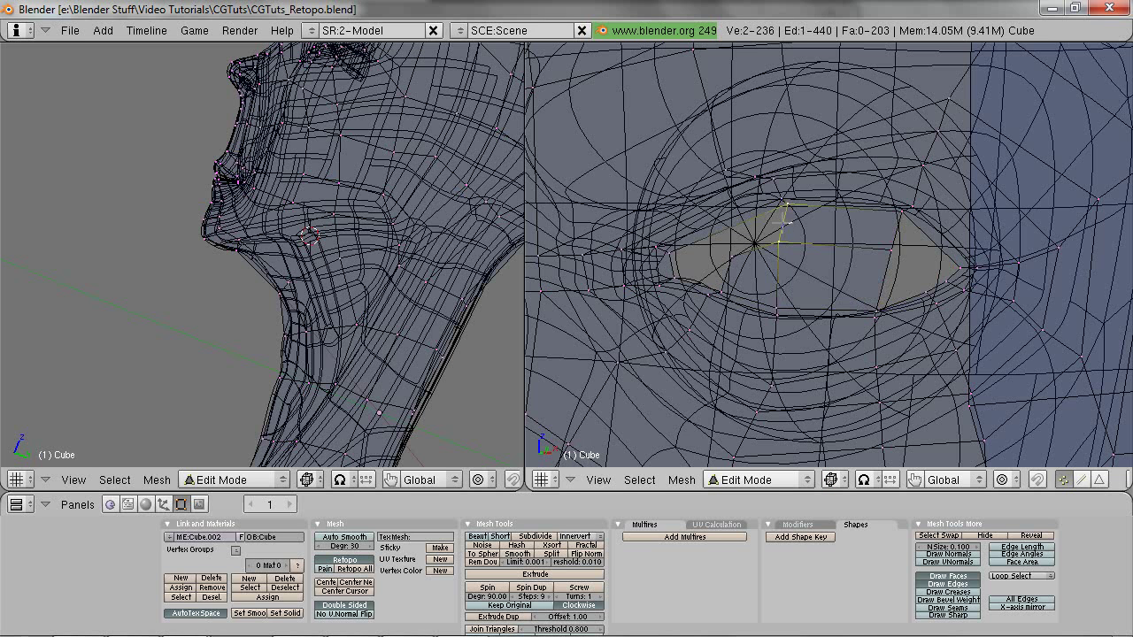
pyautogui.keyDown('shift'); pyautogui.rightClick(678, 250); pyautogui.keyUp('shift')
pyautogui.press('f')
pyautogui.press('a')
pyautogui.rightClick(672, 255)
pyautogui.keyDown('shift'); pyautogui.rightClick(677, 276); pyautogui.keyUp('shift')
pyautogui.keyDown('shift'); pyautogui.rightClick(732, 262); pyautogui.keyUp('shift')
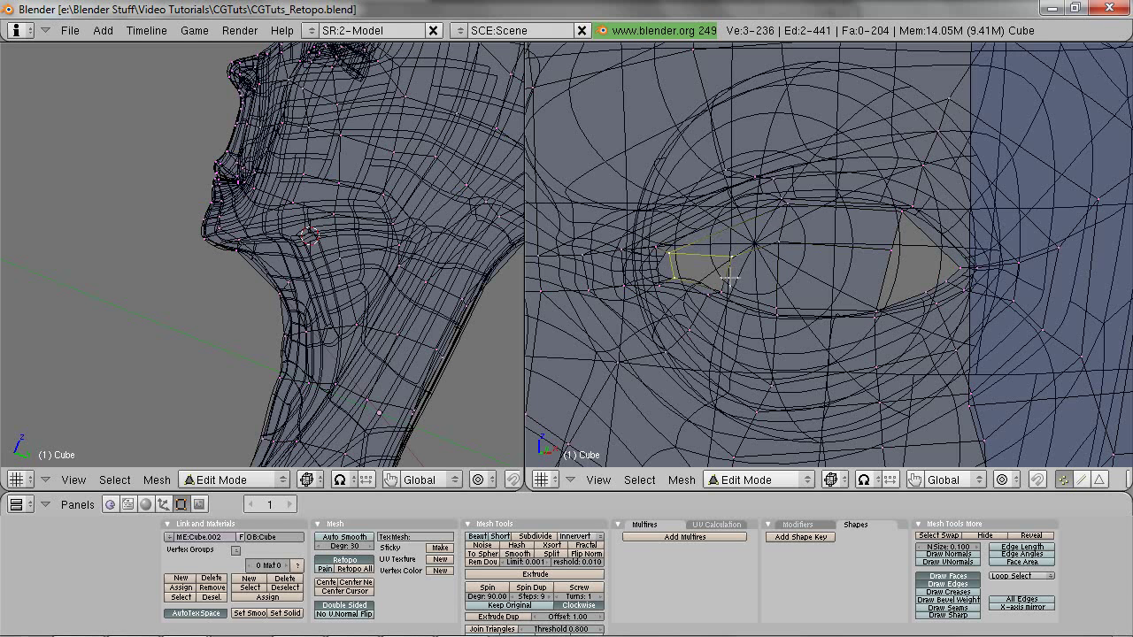
# Step: Fill the faces closing the eyeball surface between its outer middle vertex, the eye's outer corner and the lower lid
pyautogui.rightClick(896, 252)
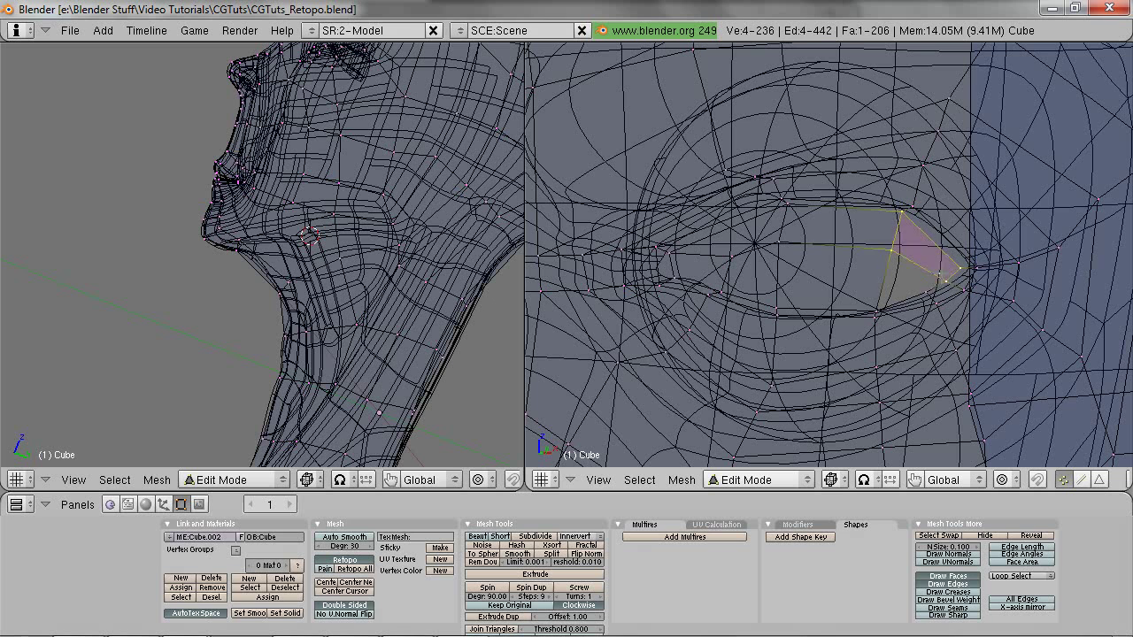
pyautogui.rightClick(940, 277)
pyautogui.keyDown('shift'); pyautogui.rightClick(919, 287); pyautogui.keyUp('shift')
pyautogui.press('f')
pyautogui.press('z')
pyautogui.press('z')
# Step: Reposition the eyeball's outer middle vertex and the outer lower lid vertex beneath it on the sculpt
pyautogui.rightClick(926, 282)
pyautogui.press('g')
pyautogui.press('z')
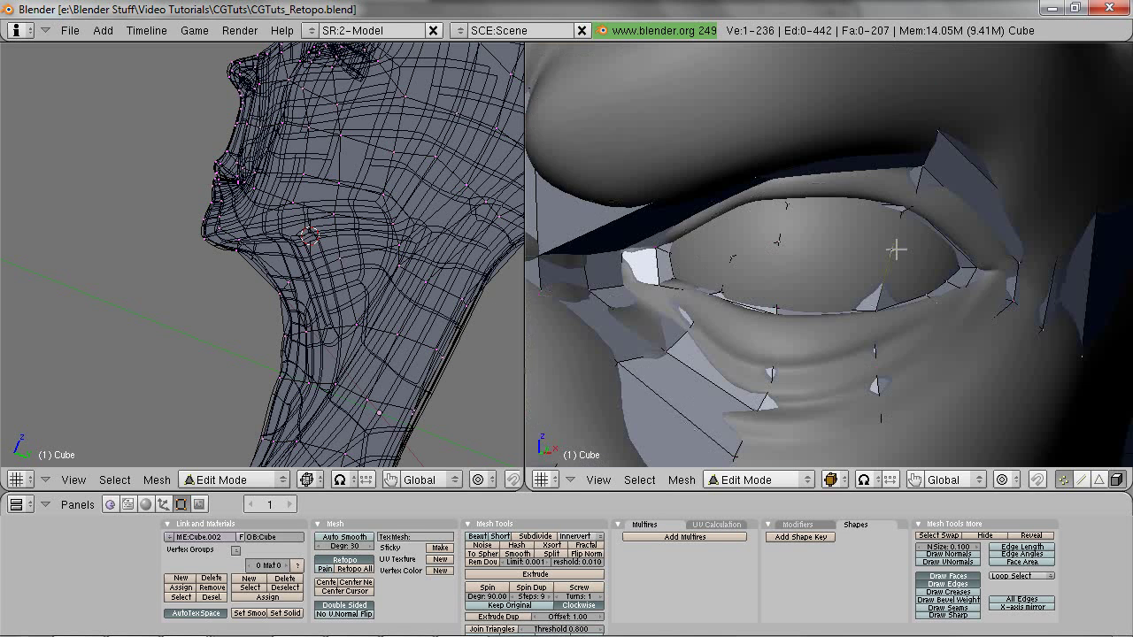
pyautogui.click(789, 249)
pyautogui.press('z')
pyautogui.rightClick(879, 309)
pyautogui.press('z')
pyautogui.press('g')
pyautogui.click(882, 298)
# Step: Move the vertices at the eye's outer corner so they sit against the lid edge
pyautogui.moveTo(883, 298)
pyautogui.mouseDown(button='middle')
pyautogui.moveTo(915, 262)
pyautogui.moveTo(977, 273)
pyautogui.mouseUp(button='middle')
pyautogui.press('z')
pyautogui.press('z')
pyautogui.press('g')
pyautogui.click(968, 285)
pyautogui.press('g')
pyautogui.click(974, 270)
pyautogui.press('z')
# Step: Reposition the eyeball vertex halfway between the pupil area and the eye's inner corner
pyautogui.rightClick(893, 217)
pyautogui.press('z')
pyautogui.moveTo(893, 219); pyautogui.dragTo(903, 291, button='middle')
pyautogui.press('z')
pyautogui.rightClick(756, 258)
pyautogui.moveTo(757, 259)
pyautogui.mouseDown(button='middle')
pyautogui.moveTo(800, 290)
pyautogui.moveTo(777, 271)
pyautogui.moveTo(727, 268)
pyautogui.mouseUp(button='middle')
pyautogui.press('g')
pyautogui.press('z')
pyautogui.press('z')
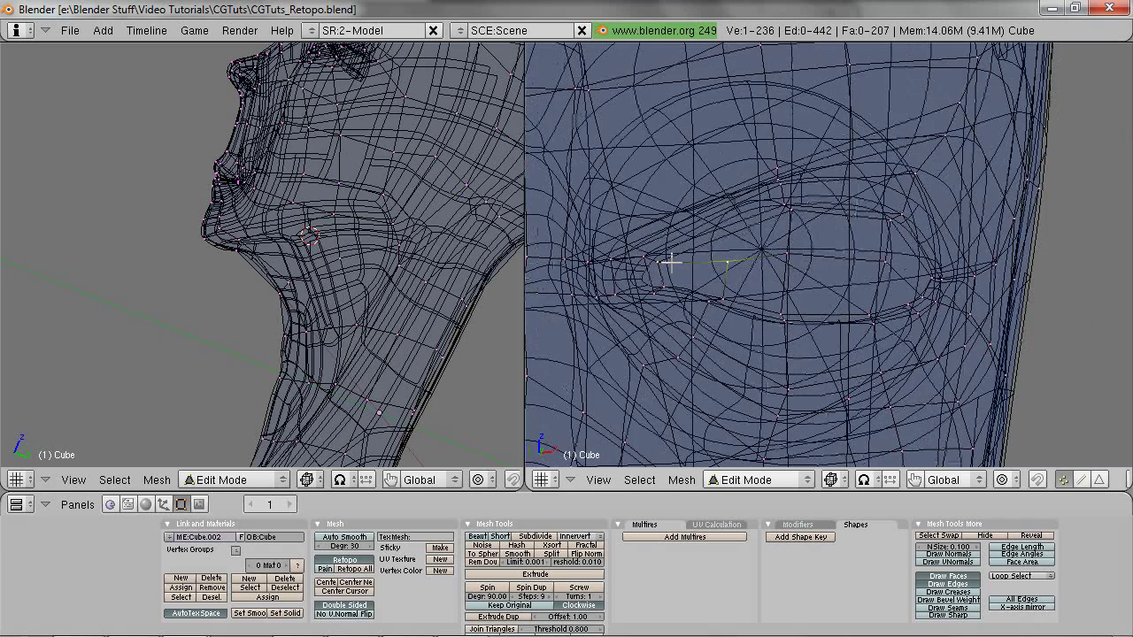
# Step: Move the upper and lower vertices at the eye's inner corner against the lid edge
pyautogui.rightClick(671, 263)
pyautogui.press('z')
pyautogui.press('g')
pyautogui.click(665, 264)
pyautogui.press('z')
pyautogui.rightClick(675, 283)
pyautogui.press('g')
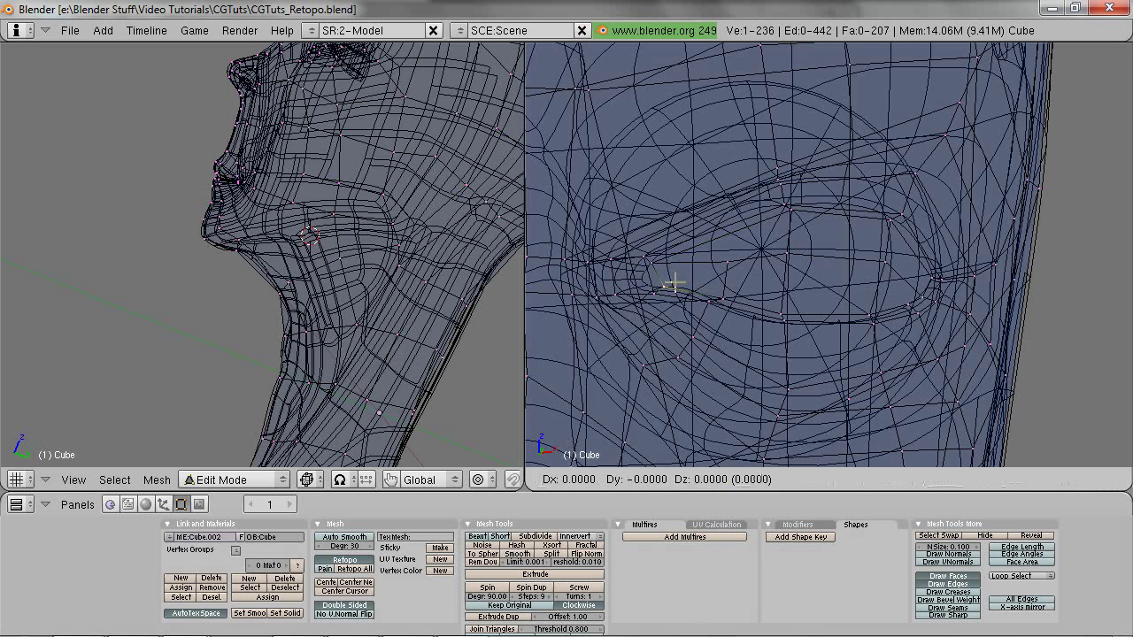
pyautogui.click(671, 281)
pyautogui.press('z')
pyautogui.press('z')
pyautogui.rightClick(665, 270)
pyautogui.press('g')
pyautogui.click(671, 264)
pyautogui.press('z')
pyautogui.press('z')
# Step: Snap the middle and outer vertices of the upper lid's inner loop onto the lid edge
pyautogui.rightClick(791, 213)
pyautogui.press('g')
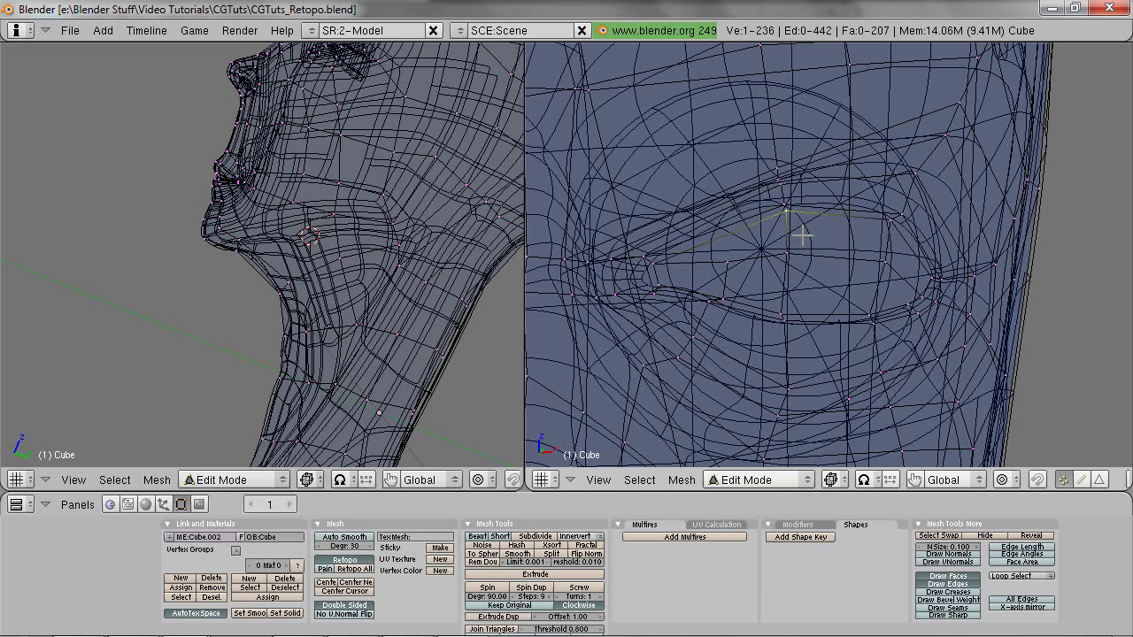
pyautogui.press('z')
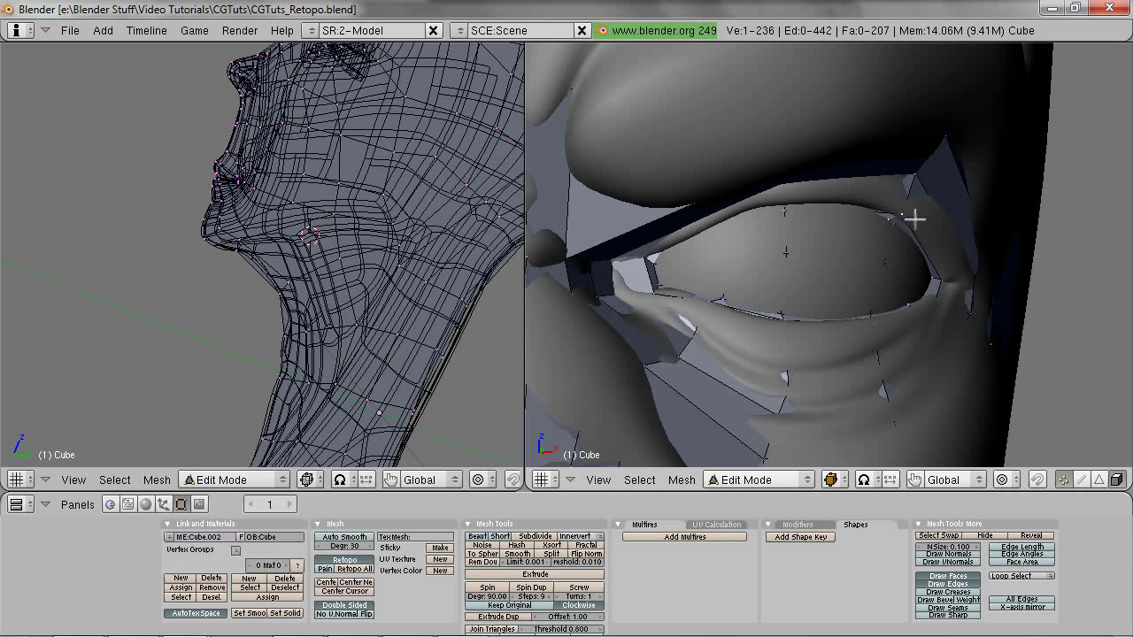
pyautogui.click(901, 220)
pyautogui.press('z')
pyautogui.press('g')
pyautogui.click(900, 217)
pyautogui.press('z')
pyautogui.press('z')
# Step: Examine the closed eye mesh and the retopology coverage across the head and down the neck
pyautogui.scroll(-4, 886, 282)
pyautogui.press('a')
pyautogui.moveTo(868, 283); pyautogui.dragTo(838, 327, button='middle')
pyautogui.press('z')
pyautogui.scroll(-4, 783, 305)
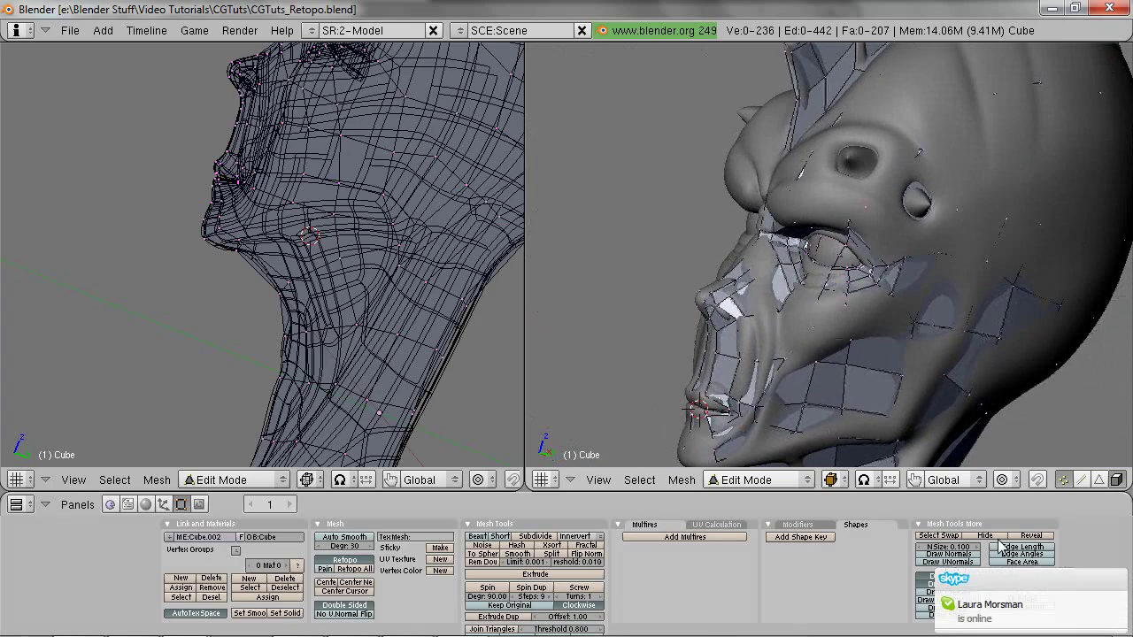
pyautogui.click(1117, 580)
pyautogui.keyDown('shift'); pyautogui.moveTo(921, 352); pyautogui.dragTo(921, 380, button='middle'); pyautogui.keyUp('shift')
pyautogui.press('z')
pyautogui.scroll(-4, 817, 291)
pyautogui.press('z')
pyautogui.press('z')
pyautogui.press('z')
pyautogui.scroll(2, 897, 344)
pyautogui.keyDown('shift'); pyautogui.moveTo(920, 380); pyautogui.dragTo(827, 327, button='middle'); pyautogui.keyUp('shift')
pyautogui.press('z')
# Step: Reposition the vertices of the centre strip along the front of the neck, from the collarbone up to mid-neck
pyautogui.rightClick(759, 307)
pyautogui.press('z')
pyautogui.moveTo(789, 280); pyautogui.dragTo(801, 284, button='middle')
pyautogui.press('g')
pyautogui.click(779, 314)
pyautogui.rightClick(760, 240)
pyautogui.press('g')
pyautogui.click(754, 234)
pyautogui.rightClick(743, 169)
pyautogui.press('g')
pyautogui.click(749, 163)
pyautogui.moveTo(759, 167); pyautogui.dragTo(736, 146, button='middle')
pyautogui.rightClick(738, 124)
# Step: Extend the neck's front centre strip down the middle of the chest to the bust's lower edge
pyautogui.rightClick(760, 307)
pyautogui.press('z')
pyautogui.keyDown('shift'); pyautogui.rightClick(772, 307); pyautogui.keyUp('shift')
pyautogui.press('z')
pyautogui.moveTo(773, 307)
pyautogui.mouseDown(button='middle')
pyautogui.moveTo(779, 336)
pyautogui.moveTo(802, 334)
pyautogui.moveTo(781, 337)
pyautogui.mouseUp(button='middle')
pyautogui.press('z')
pyautogui.press('z')
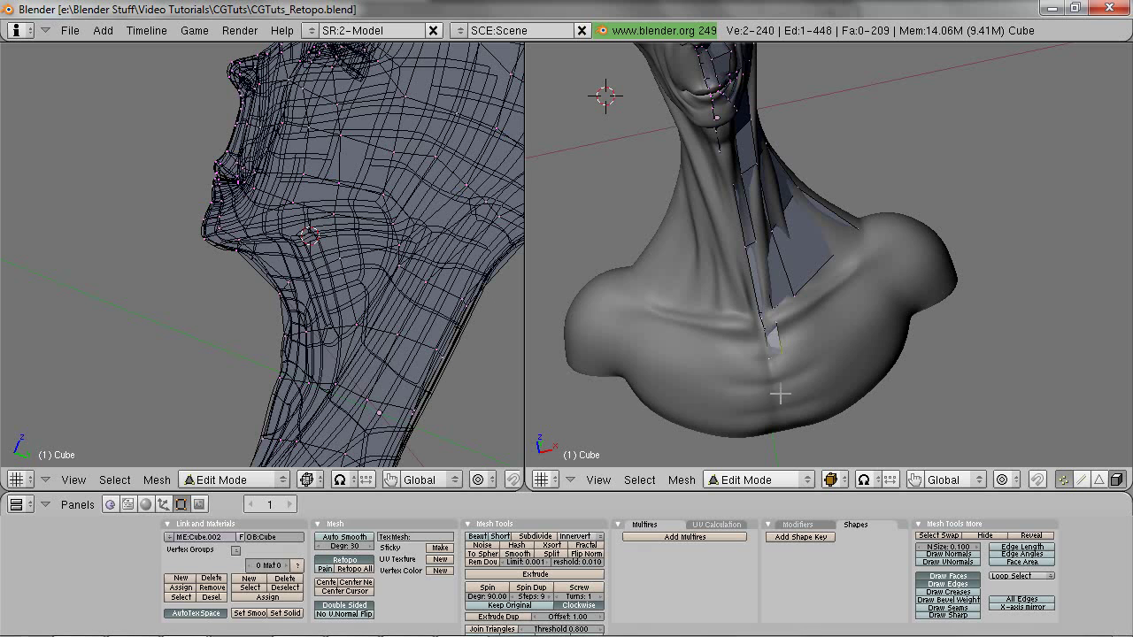
pyautogui.moveTo(780, 397); pyautogui.dragTo(804, 418, button='middle')
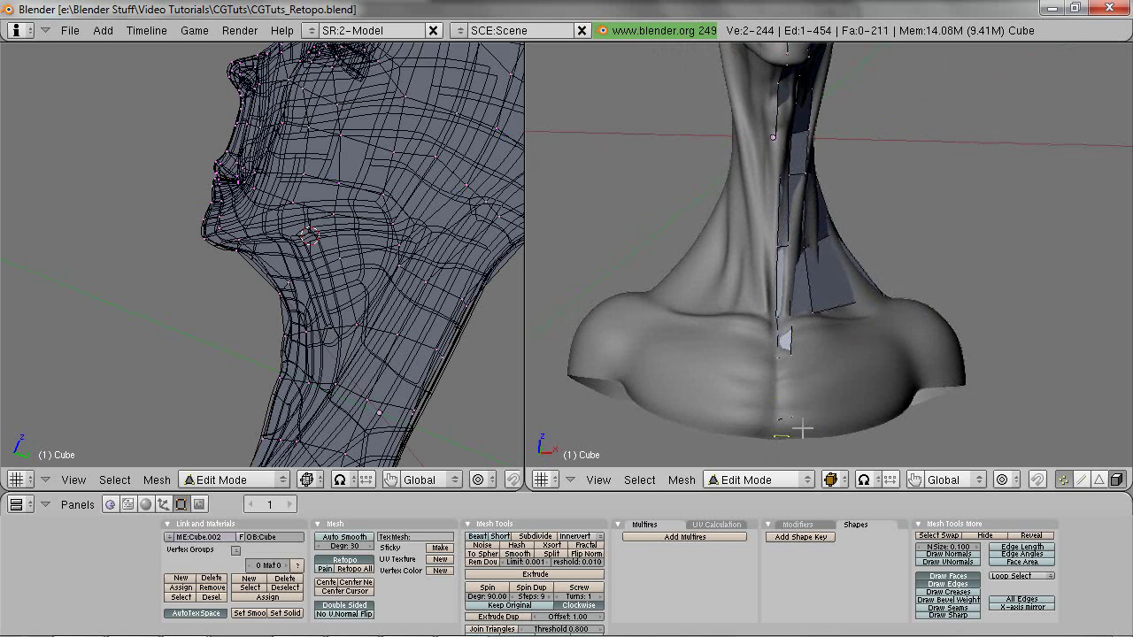
# Step: Extrude the chest strip sideways from the bottom centre and rotate the new edge along the bust's lower rim
pyautogui.press('z')
pyautogui.press('z')
pyautogui.moveTo(793, 434)
pyautogui.mouseDown(button='middle')
pyautogui.moveTo(849, 424)
pyautogui.moveTo(867, 443)
pyautogui.moveTo(841, 403)
pyautogui.mouseUp(button='middle')
pyautogui.press('e')
pyautogui.press('r')
pyautogui.click(823, 390)
# Step: Continue the strip along the chest's lower rim to the shoulder, rotating each end edge to follow the surface
pyautogui.moveTo(913, 293); pyautogui.dragTo(1020, 410, button='middle')
pyautogui.press('z')
pyautogui.press('z')
pyautogui.press('r')
pyautogui.click(991, 420)
pyautogui.keyDown('ctrl'); pyautogui.click(974, 391); pyautogui.keyUp('ctrl')
pyautogui.press('r')
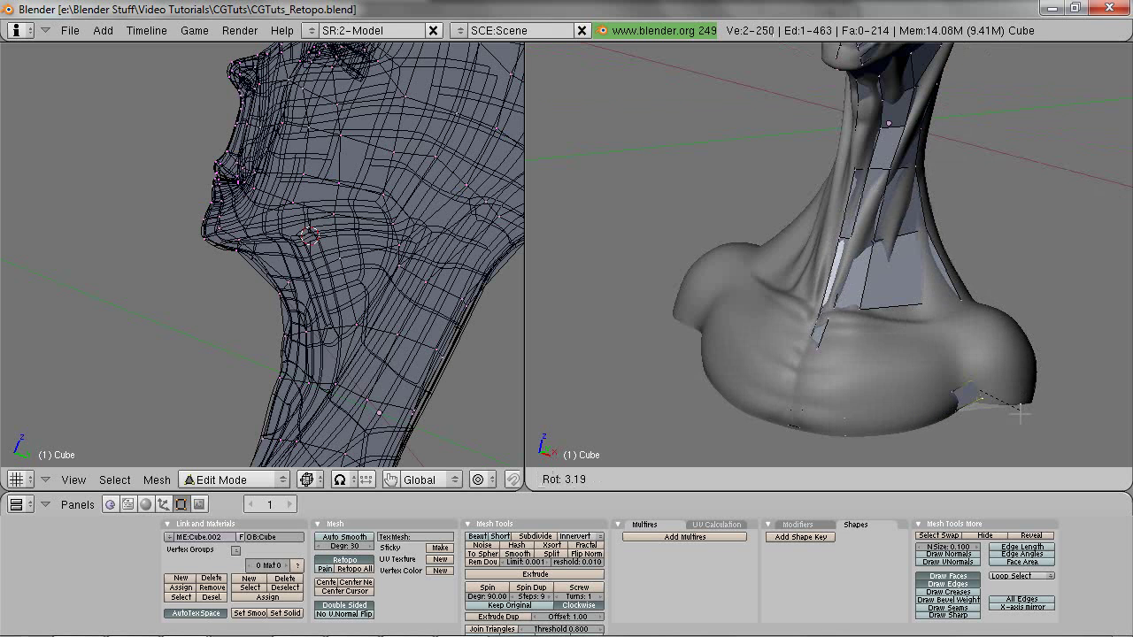
pyautogui.click(997, 421)
# Step: Adjust the strip's upper corner vertex at the armpit and extrude its end edge onto the shoulder's lower rim
pyautogui.rightClick(979, 376)
pyautogui.press('g')
pyautogui.click(975, 380)
pyautogui.rightClick(1036, 402)
pyautogui.keyDown('shift'); pyautogui.rightClick(979, 396); pyautogui.keyUp('shift')
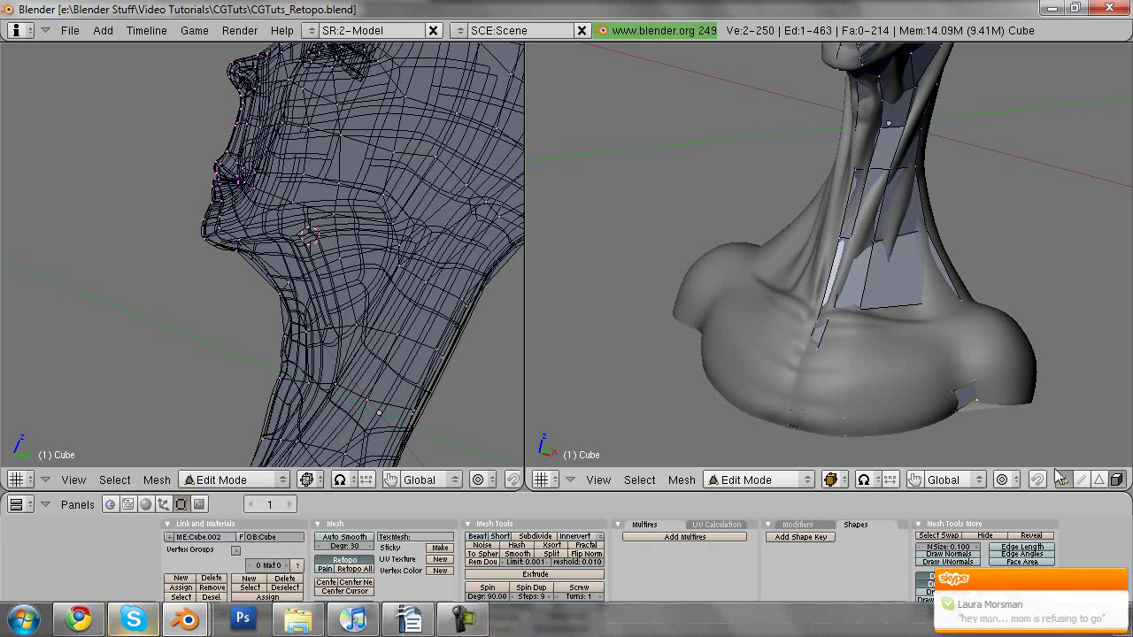
pyautogui.click(1118, 581)
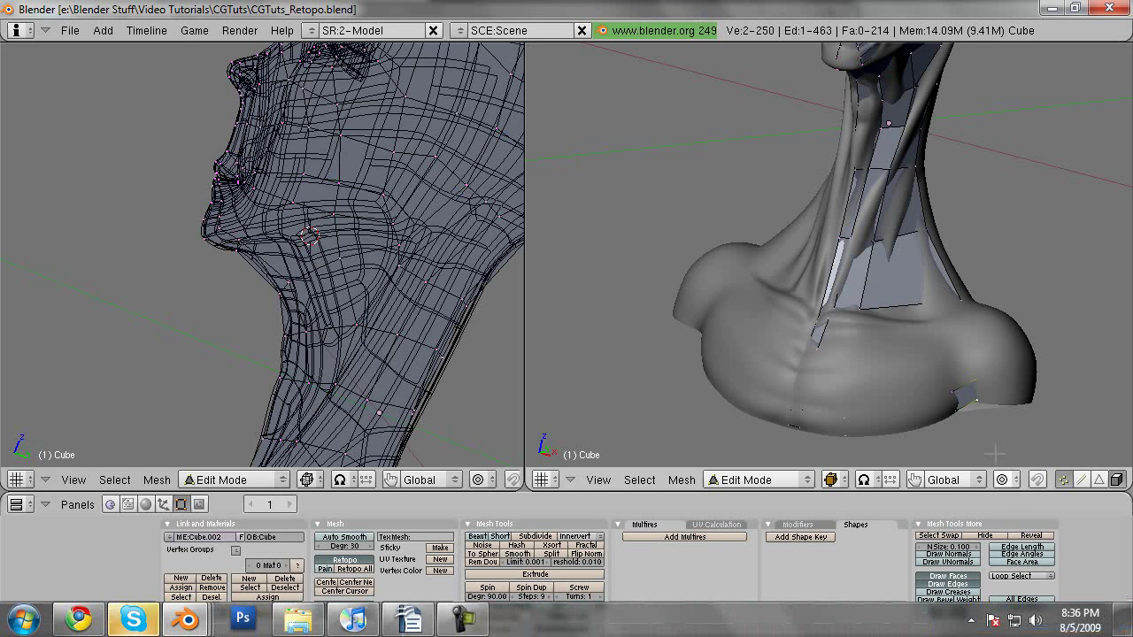
pyautogui.keyDown('ctrl'); pyautogui.click(1014, 388); pyautogui.keyUp('ctrl')
# Step: Rotate the strip's end edge and continue the strip around the shoulder's lower rim to the back
pyautogui.moveTo(1015, 297); pyautogui.dragTo(961, 354, button='middle')
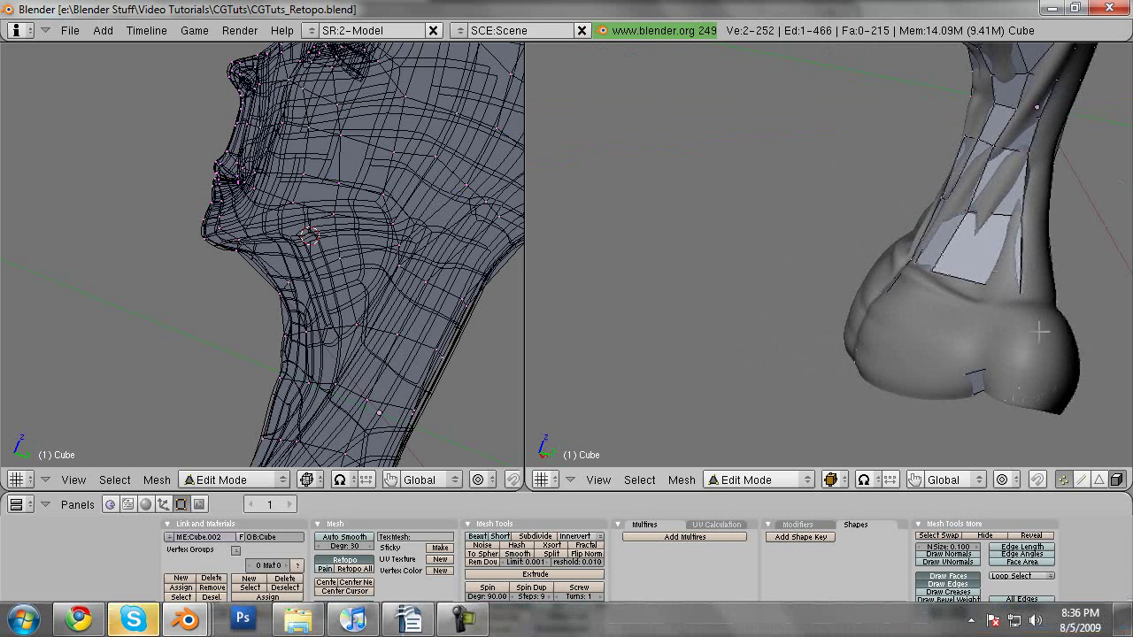
pyautogui.moveTo(1042, 331); pyautogui.dragTo(1009, 345, button='middle')
pyautogui.press('r')
pyautogui.click(1051, 381)
pyautogui.moveTo(1052, 381)
pyautogui.mouseDown(button='middle')
pyautogui.moveTo(1072, 409)
pyautogui.moveTo(1041, 376)
pyautogui.moveTo(1007, 365)
pyautogui.moveTo(1051, 370)
pyautogui.moveTo(956, 362)
pyautogui.moveTo(1020, 384)
pyautogui.mouseUp(button='middle')
pyautogui.press('z')
pyautogui.press('z')
pyautogui.press('z')
pyautogui.press('z')
pyautogui.press('z')
pyautogui.press('z')
pyautogui.press('z')
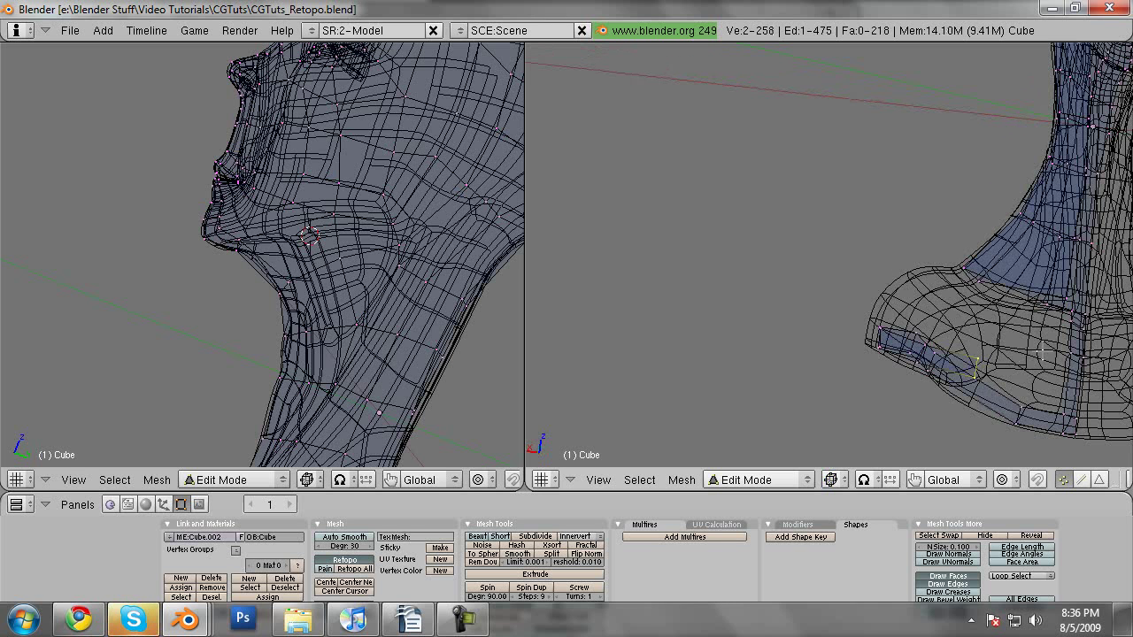
# Step: Extrude the strip across the lower back towards the midline and rotate its end edge upright
pyautogui.keyDown('ctrl'); pyautogui.click(1055, 358); pyautogui.keyUp('ctrl')
pyautogui.press('z')
pyautogui.keyDown('shift'); pyautogui.moveTo(1055, 358); pyautogui.dragTo(959, 352, button='middle'); pyautogui.keyUp('shift')
pyautogui.press('r')
pyautogui.click(987, 404)
pyautogui.press('z')
# Step: Extend the strip across the lower back to the body's midline
pyautogui.moveTo(983, 403)
pyautogui.mouseDown(button='middle')
pyautogui.moveTo(869, 346)
pyautogui.moveTo(852, 293)
pyautogui.mouseUp(button='middle')
pyautogui.rightClick(887, 330)
pyautogui.press('z')
pyautogui.press('z')
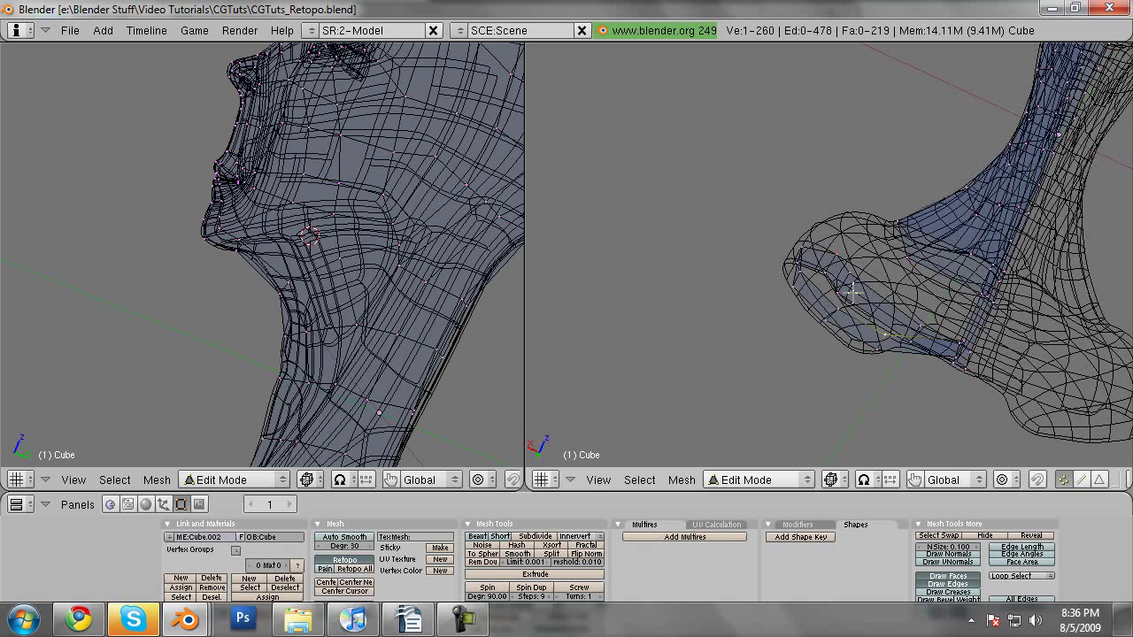
pyautogui.moveTo(914, 345); pyautogui.dragTo(955, 327, button='middle')
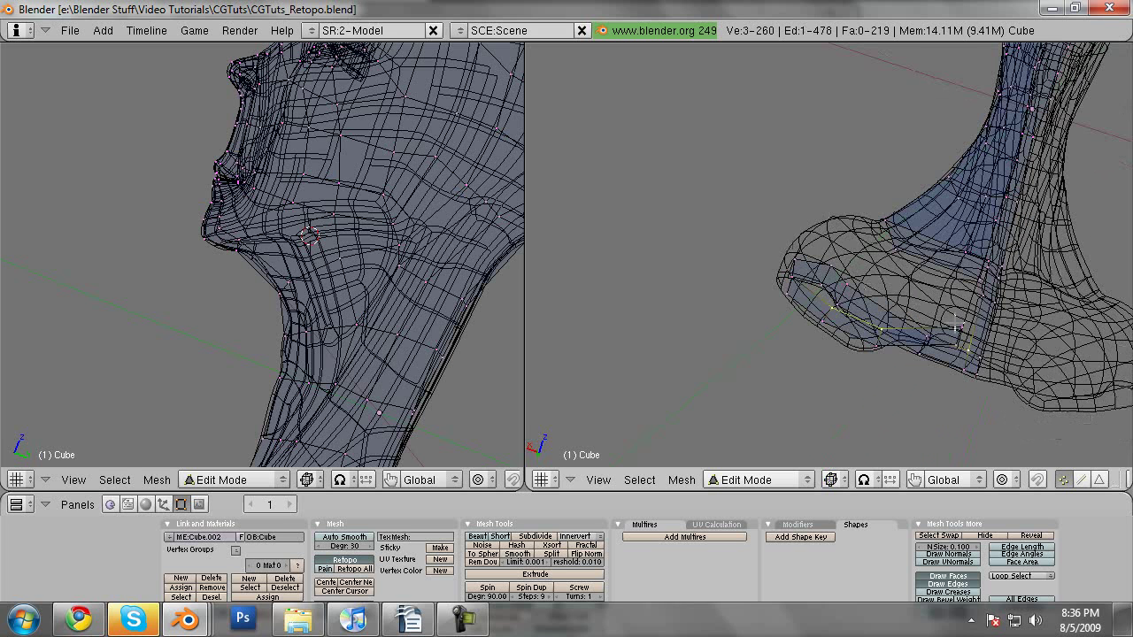
pyautogui.keyDown('ctrl'); pyautogui.click(970, 343); pyautogui.keyUp('ctrl')
pyautogui.press('z')
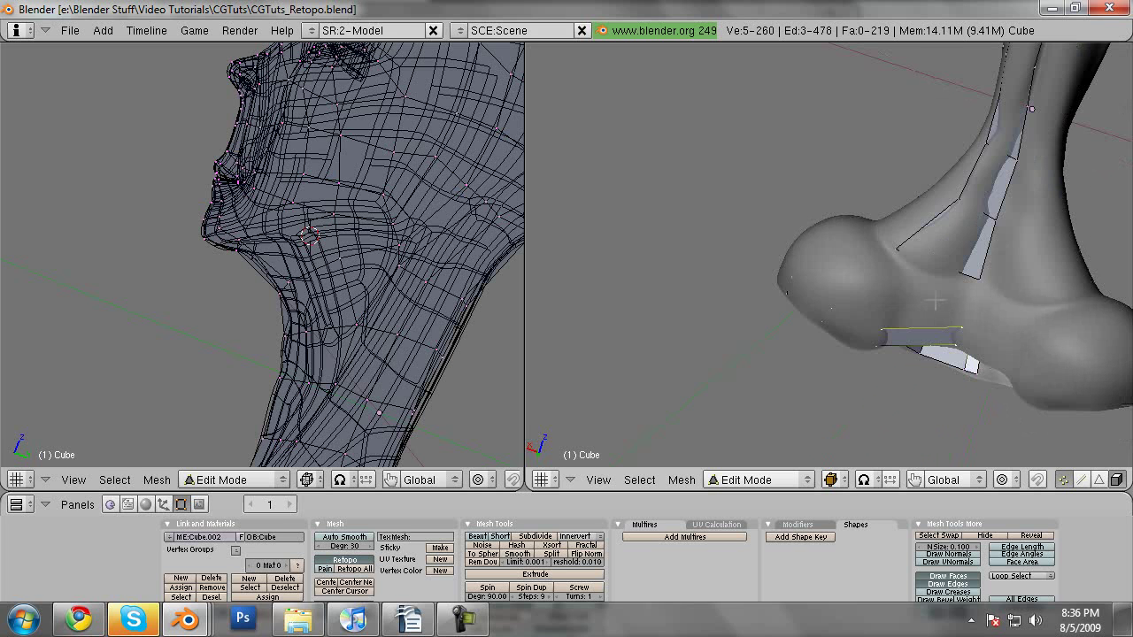
pyautogui.press('e')
pyautogui.hotkey('ctrl', 'z')
# Step: Reposition the upper vertex of the lower-back strip beside the shoulder so it follows the sculpted surface
pyautogui.press('z')
pyautogui.rightClick(872, 330)
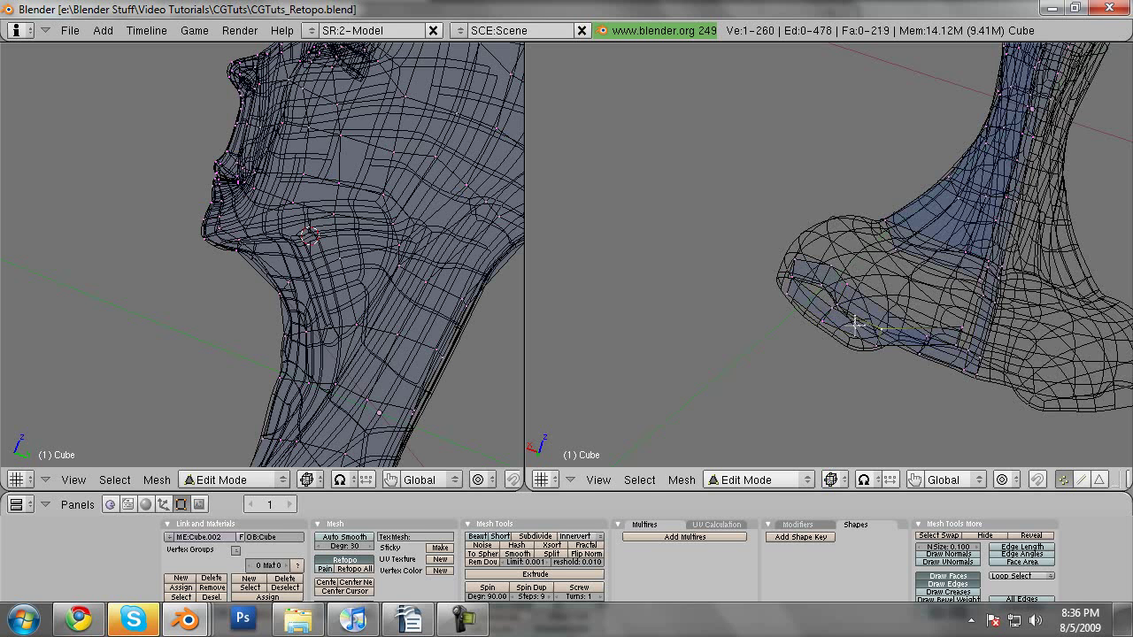
pyautogui.press('z')
pyautogui.press('z')
pyautogui.press('g')
pyautogui.click(898, 320)
pyautogui.press('z')
pyautogui.press('g')
pyautogui.click(903, 319)
pyautogui.press('z')
# Step: Extrude the upper edge of the lower-back strip upwards beside the midline
pyautogui.rightClick(970, 329)
pyautogui.press('z')
pyautogui.moveTo(971, 328)
pyautogui.mouseDown(button='middle')
pyautogui.moveTo(931, 307)
pyautogui.moveTo(978, 309)
pyautogui.mouseUp(button='middle')
pyautogui.press('z')
pyautogui.press('z')
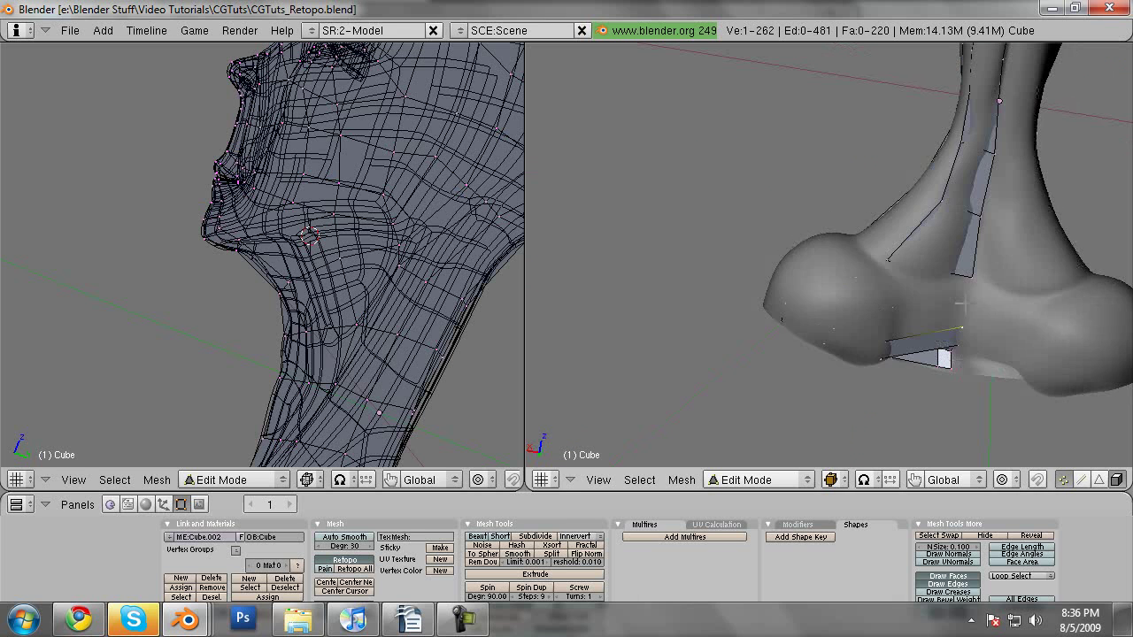
pyautogui.keyDown('shift'); pyautogui.rightClick(972, 277); pyautogui.keyUp('shift')
pyautogui.press('z')
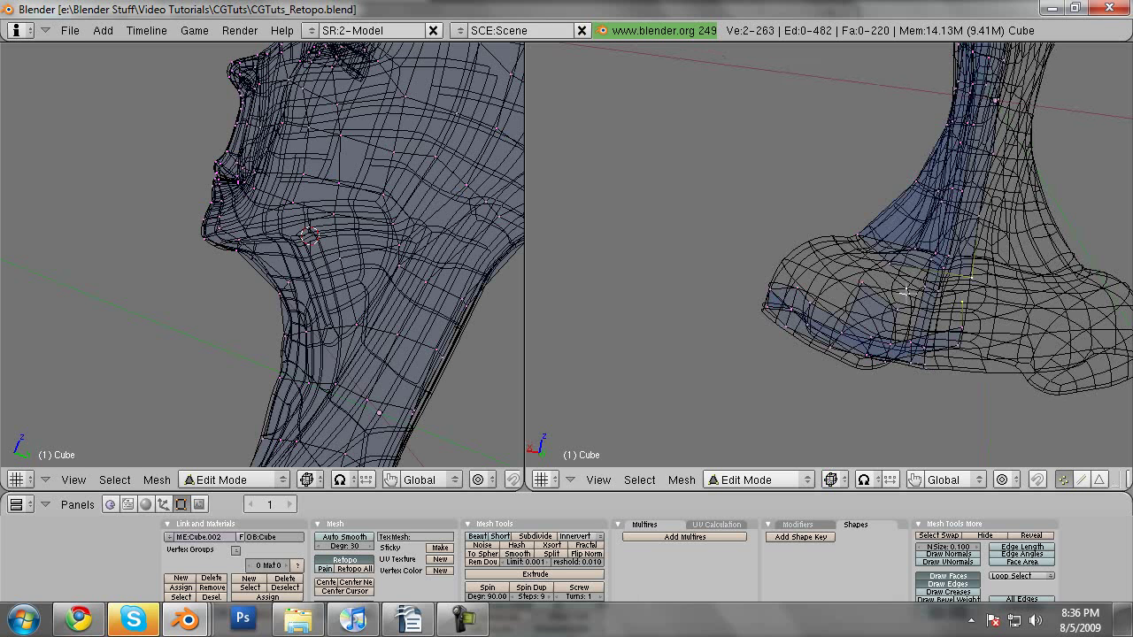
# Step: Fill a face between the lower-back strip and the new vertices above it at the midline
pyautogui.keyDown('shift'); pyautogui.rightClick(965, 327); pyautogui.keyUp('shift')
pyautogui.moveTo(965, 328); pyautogui.dragTo(912, 285, button='middle')
pyautogui.press('f')
pyautogui.click(913, 285)
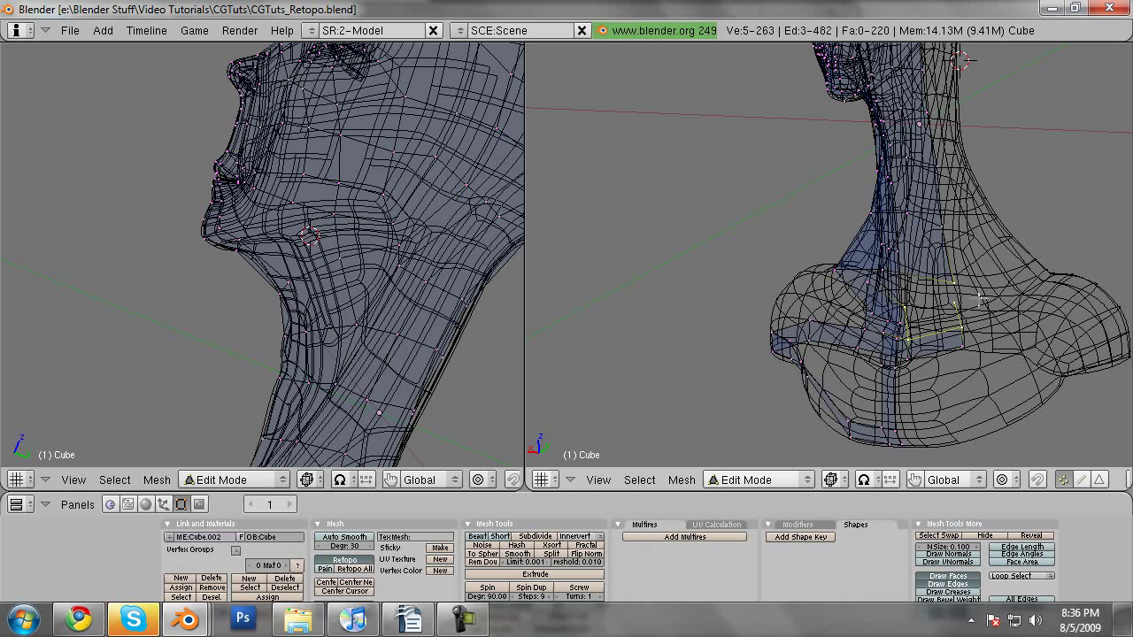
pyautogui.press('f')
# Step: Fill the upper-back gap below the neck mesh and reposition its outer vertex towards the shoulder
pyautogui.rightClick(953, 299)
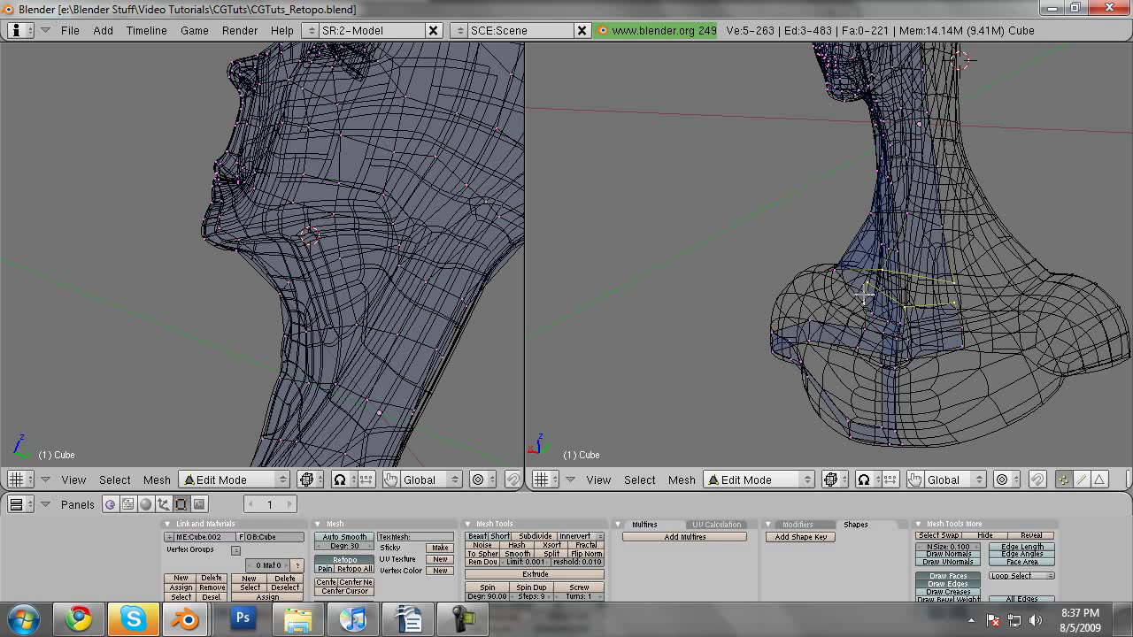
pyautogui.rightClick(885, 274)
pyautogui.press('z')
pyautogui.moveTo(889, 288); pyautogui.dragTo(827, 372, button='middle')
pyautogui.press('g')
pyautogui.click(864, 275)
pyautogui.press('z')
# Step: Reposition the two upper vertices of the strip along the shoulder's lower rim
pyautogui.rightClick(865, 294)
pyautogui.keyDown('shift'); pyautogui.rightClick(856, 348); pyautogui.keyUp('shift')
pyautogui.press('g')
pyautogui.click(842, 338)
pyautogui.moveTo(813, 368); pyautogui.dragTo(795, 334, button='middle')
pyautogui.press('a')
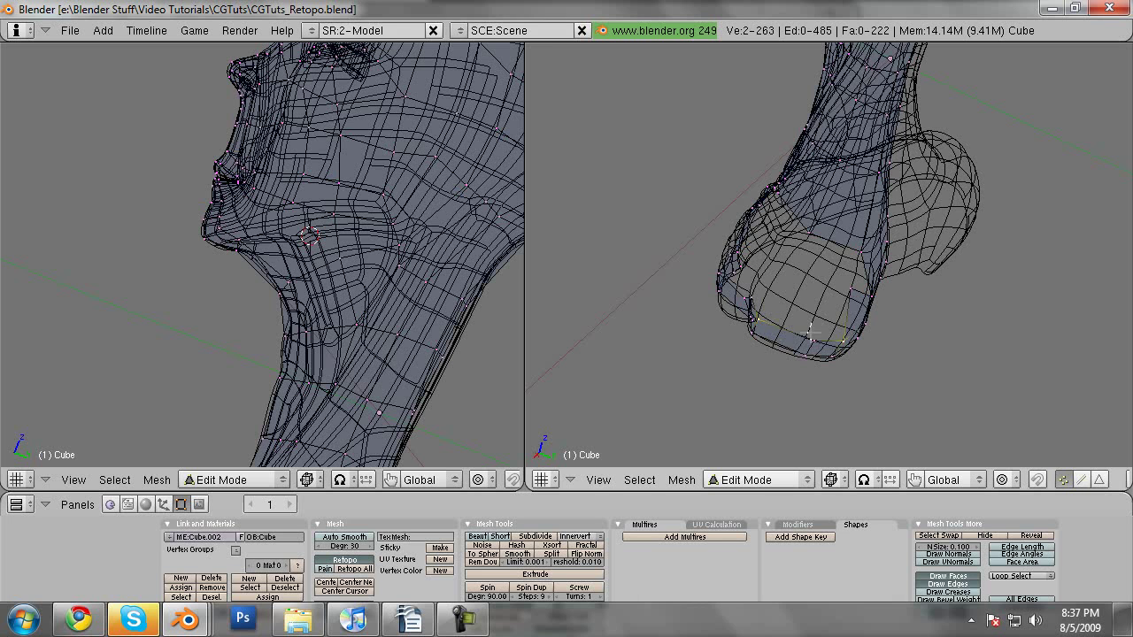
pyautogui.keyDown('shift'); pyautogui.rightClick(842, 338); pyautogui.keyUp('shift')
pyautogui.press('z')
pyautogui.moveTo(841, 337); pyautogui.dragTo(815, 295, button='middle')
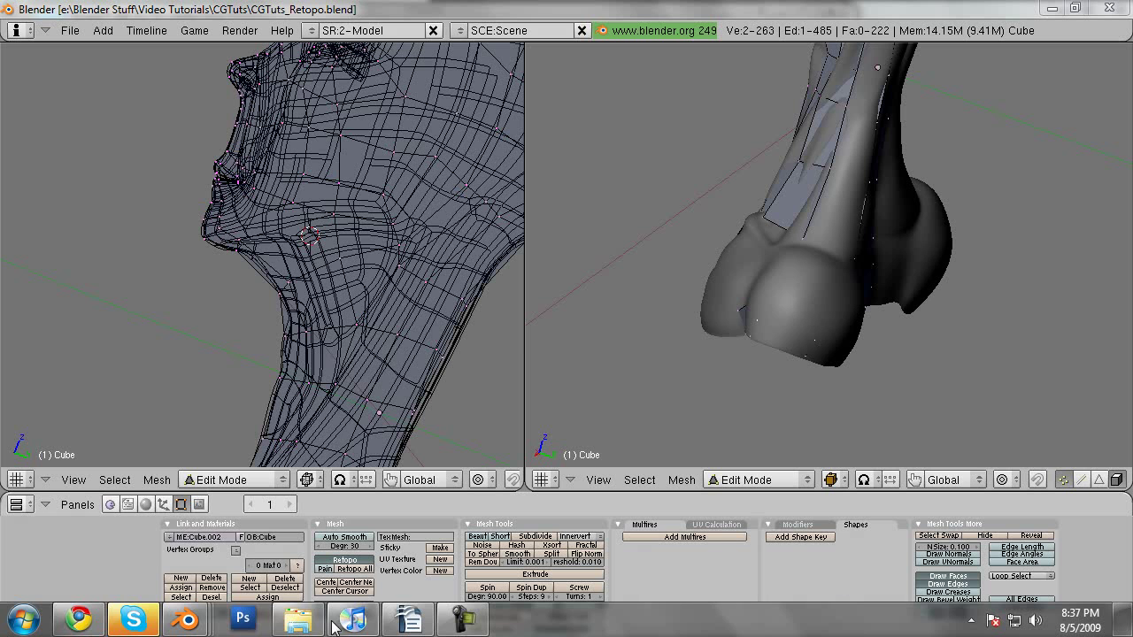
# Step: Close the Skype window and return to the retopology mesh in Blender
pyautogui.rightClick(114, 628)
pyautogui.click(159, 576)
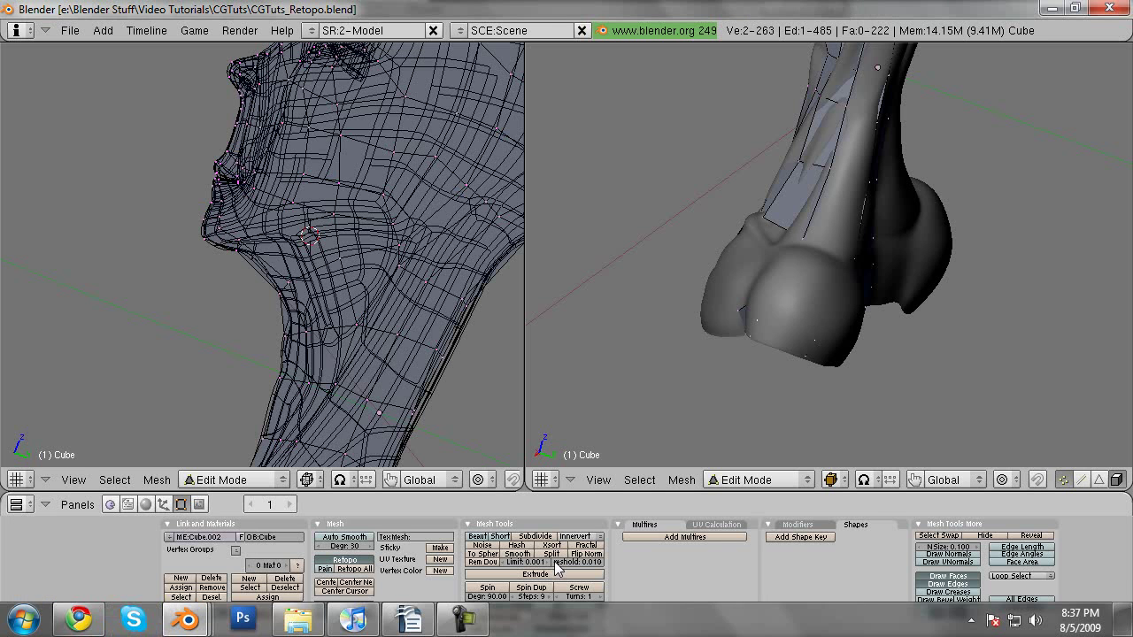
pyautogui.press('z')
pyautogui.press('z')
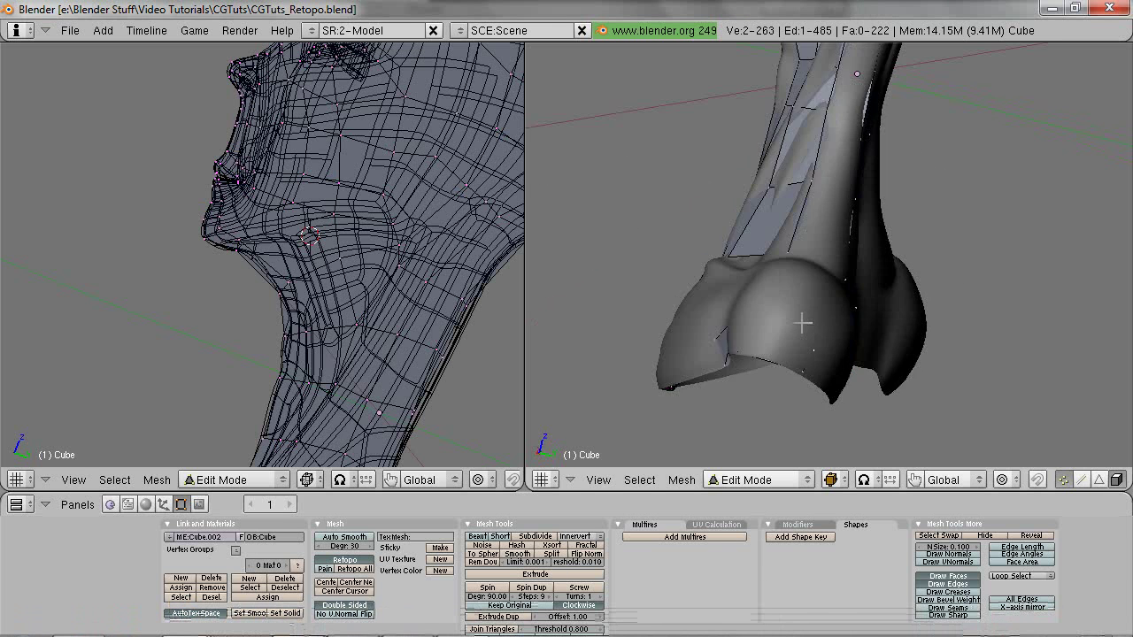
# Step: Extrude the rim strip's edge up the side of the shoulder and position its upper vertex
pyautogui.moveTo(804, 324); pyautogui.dragTo(795, 311, button='middle')
pyautogui.keyDown('ctrl'); pyautogui.click(804, 344); pyautogui.keyUp('ctrl')
pyautogui.press('z')
pyautogui.moveTo(806, 348)
pyautogui.mouseDown(button='middle')
pyautogui.moveTo(815, 331)
pyautogui.moveTo(814, 352)
pyautogui.moveTo(850, 344)
pyautogui.moveTo(832, 358)
pyautogui.moveTo(842, 364)
pyautogui.moveTo(771, 343)
pyautogui.moveTo(814, 336)
pyautogui.moveTo(785, 343)
pyautogui.moveTo(792, 358)
pyautogui.moveTo(748, 354)
pyautogui.moveTo(743, 335)
pyautogui.mouseUp(button='middle')
pyautogui.rightClick(817, 328)
pyautogui.press('g')
pyautogui.click(821, 305)
# Step: Fill the face beside the extruded shoulder edge and move its neighbouring vertex onto the surface
pyautogui.keyDown('shift'); pyautogui.rightClick(809, 353); pyautogui.keyUp('shift')
pyautogui.press('f')
pyautogui.rightClick(847, 307)
pyautogui.press('z')
pyautogui.press('g')
pyautogui.click(811, 343)
pyautogui.press('z')
pyautogui.press('z')
pyautogui.press('z')
pyautogui.press('z')
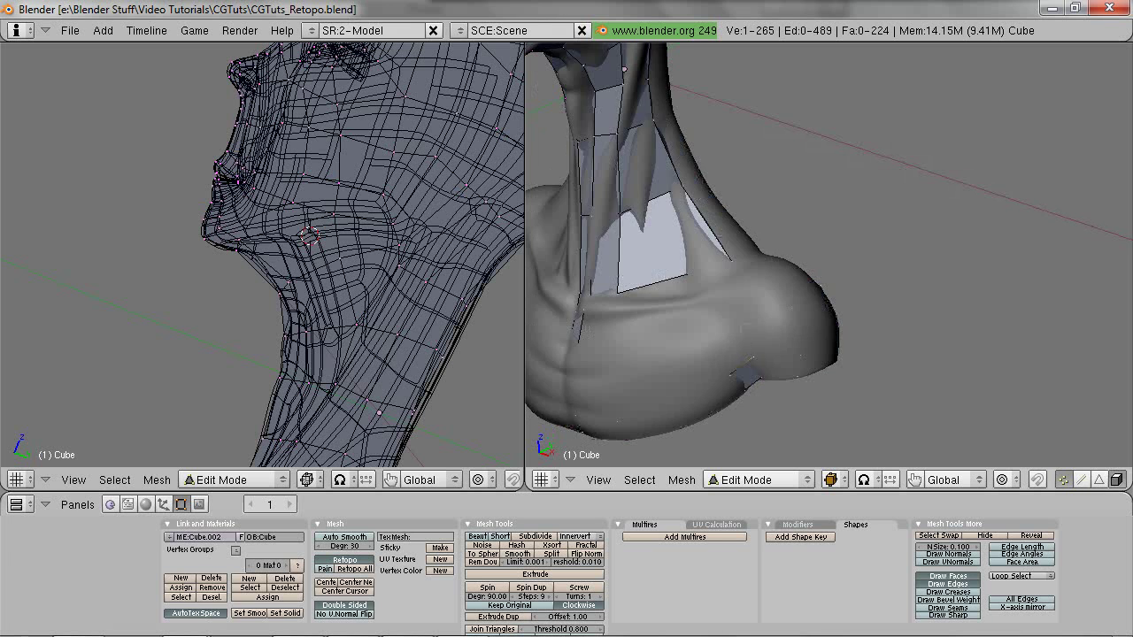
# Step: Add a vertex on the front of the shoulder and connect it to the shoulder faces with a new face
pyautogui.keyDown('ctrl'); pyautogui.click(741, 325); pyautogui.keyUp('ctrl')
pyautogui.press('z')
pyautogui.press('a')
pyautogui.press('z')
pyautogui.press('z')
pyautogui.moveTo(809, 285); pyautogui.dragTo(799, 309, button='middle')
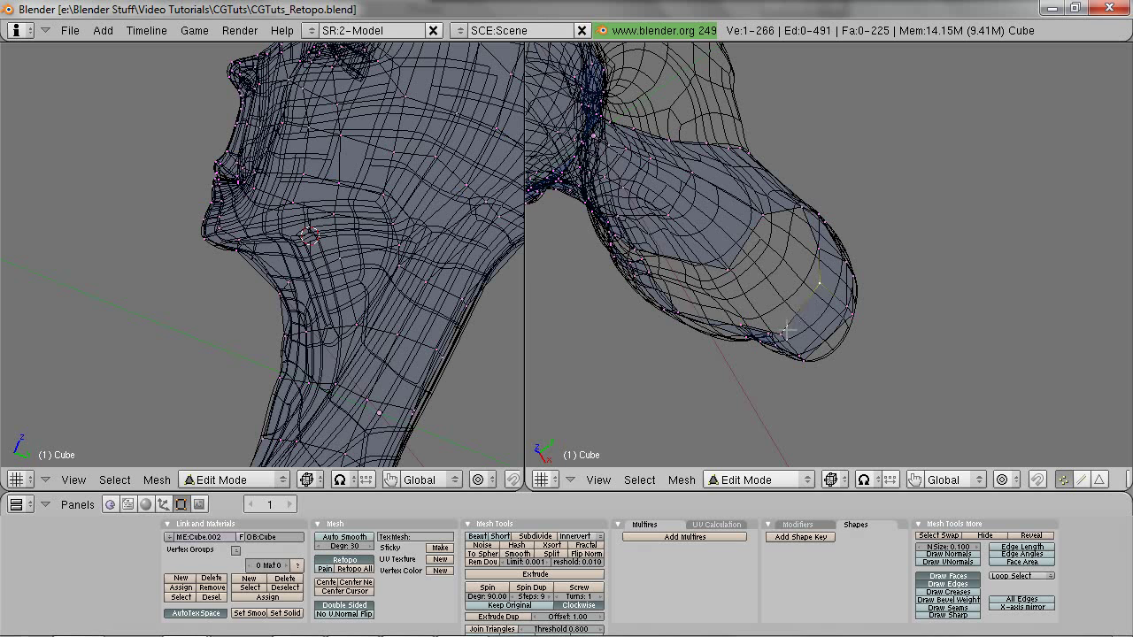
# Step: Fill the face between the shoulder's front vertex and the edge at the base of the neck
pyautogui.keyDown('shift'); pyautogui.rightClick(729, 267); pyautogui.keyUp('shift')
pyautogui.keyDown('shift'); pyautogui.rightClick(762, 217); pyautogui.keyUp('shift')
pyautogui.press('f')
# Step: Reposition the inner vertex on top of the shoulder and fill the remaining face beside it
pyautogui.moveTo(824, 246); pyautogui.dragTo(807, 238, button='middle')
pyautogui.rightClick(814, 252)
pyautogui.press('g')
pyautogui.click(821, 242)
pyautogui.keyDown('shift'); pyautogui.rightClick(817, 284); pyautogui.keyUp('shift')
pyautogui.press('f')
pyautogui.press('z')
pyautogui.moveTo(819, 281); pyautogui.dragTo(853, 309, button='middle')
pyautogui.press('z')
pyautogui.press('z')
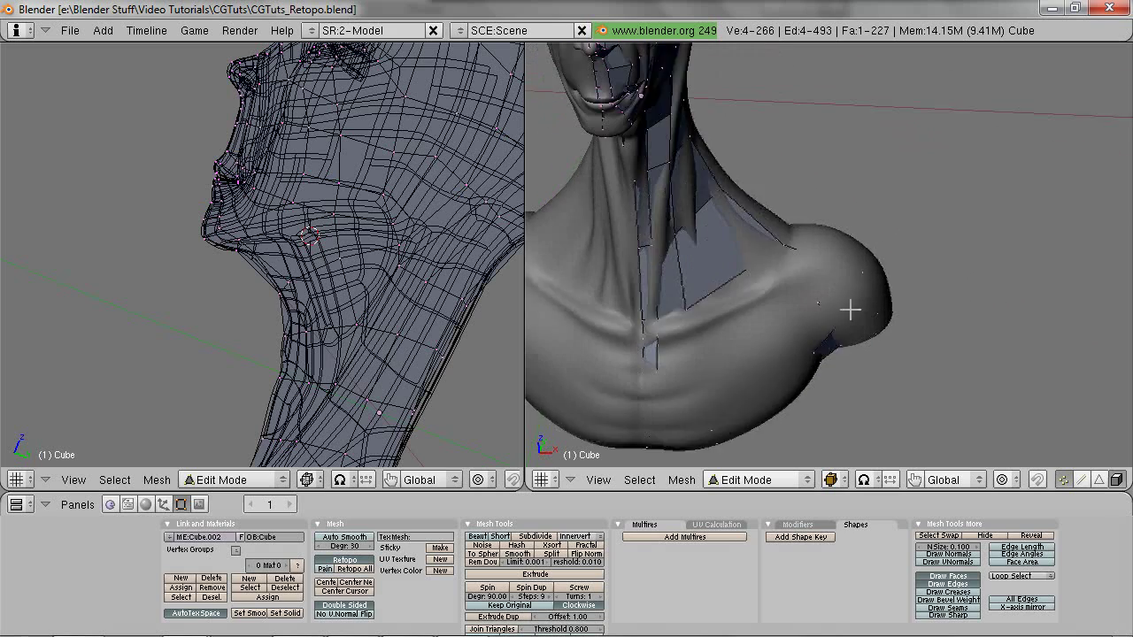
# Step: Move the upper vertex of the chest's lower-rim strip near the armpit onto the surface
pyautogui.press('z')
pyautogui.rightClick(819, 305)
pyautogui.press('z')
pyautogui.moveTo(797, 371); pyautogui.dragTo(753, 380, button='middle')
pyautogui.press('z')
pyautogui.keyDown('shift'); pyautogui.rightClick(813, 357); pyautogui.keyUp('shift')
pyautogui.moveTo(813, 357); pyautogui.dragTo(771, 374, button='middle')
pyautogui.press('z')
pyautogui.press('g')
pyautogui.click(757, 428)
pyautogui.press('z')
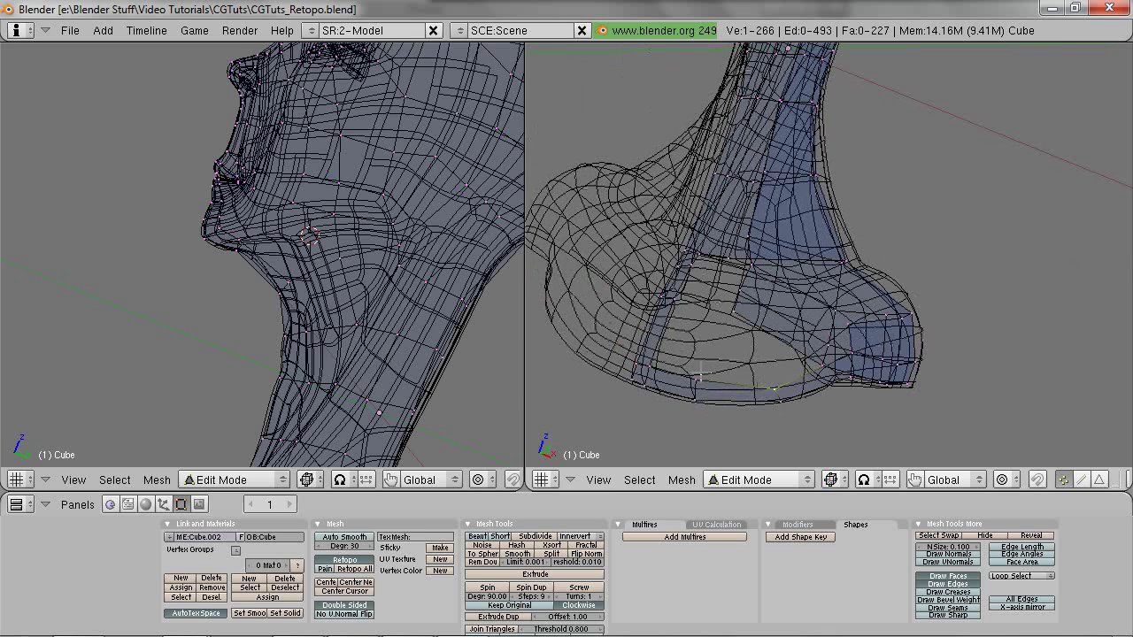
# Step: Extrude the upper edge of the chest's lower-rim strip up the chest and rotate the new edge
pyautogui.press('z')
pyautogui.press('z')
pyautogui.press('r')
pyautogui.click(810, 358)
pyautogui.press('z')
pyautogui.press('z')
# Step: Fill the chest faces connecting the extruded section to the shoulder and to the midline strip
pyautogui.rightClick(795, 330)
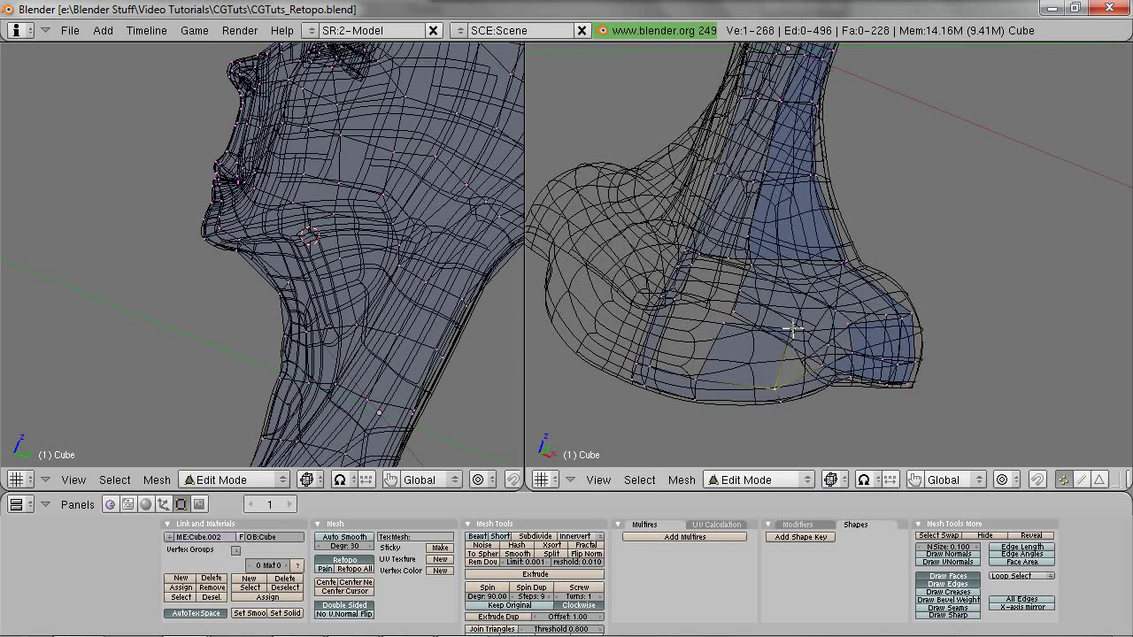
pyautogui.keyDown('shift'); pyautogui.rightClick(654, 362); pyautogui.keyUp('shift')
pyautogui.rightClick(676, 307)
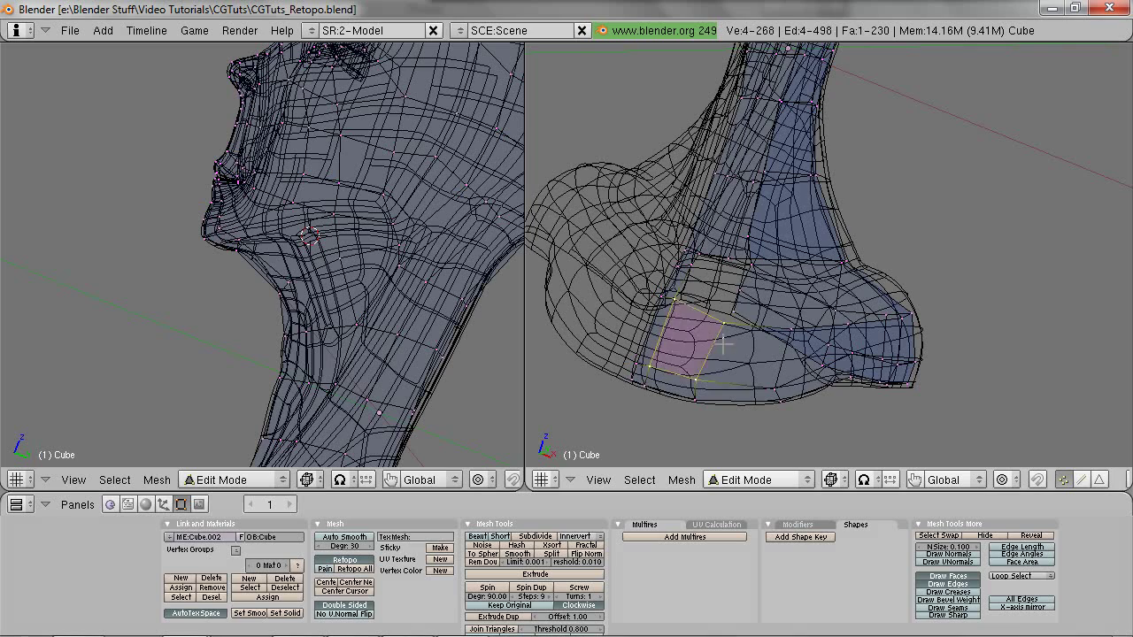
# Step: Move the upper vertices of the new chest faces to follow the chest below the collarbone
pyautogui.rightClick(775, 330)
pyautogui.keyDown('shift'); pyautogui.rightClick(709, 321); pyautogui.keyUp('shift')
pyautogui.press('z')
pyautogui.press('z')
pyautogui.moveTo(709, 321)
pyautogui.mouseDown(button='middle')
pyautogui.moveTo(777, 372)
pyautogui.moveTo(760, 349)
pyautogui.moveTo(742, 354)
pyautogui.moveTo(772, 360)
pyautogui.moveTo(807, 321)
pyautogui.moveTo(801, 303)
pyautogui.mouseUp(button='middle')
pyautogui.press('g')
pyautogui.click(761, 348)
pyautogui.press('z')
pyautogui.press('z')
pyautogui.press('a')
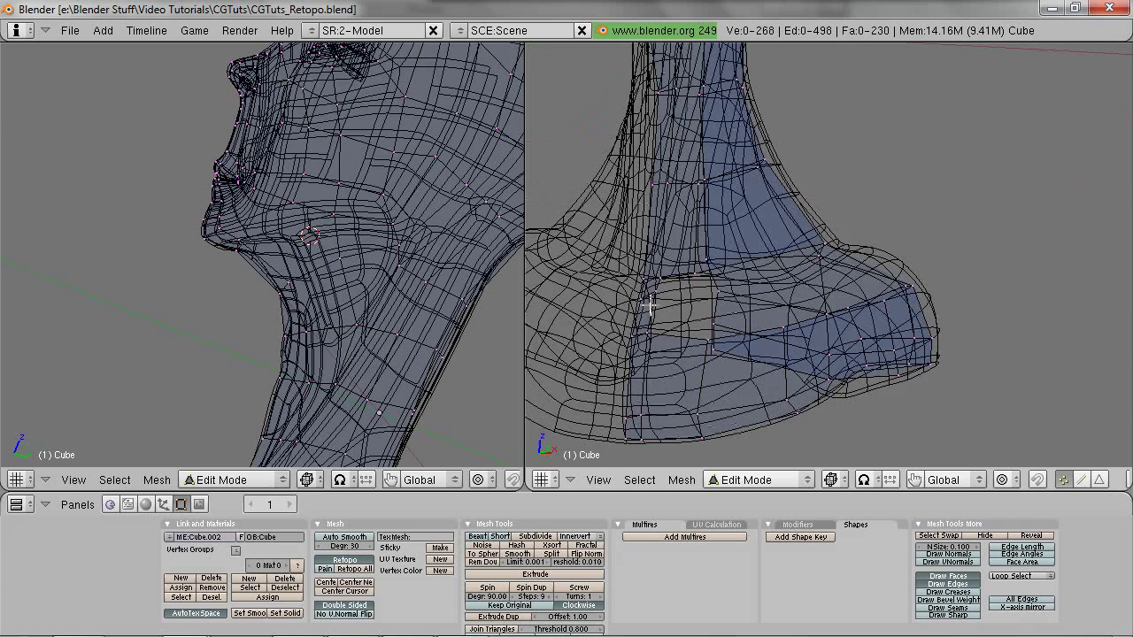
# Step: Remove the surplus vertices from the inner chest mesh beside the midline
pyautogui.press('x')
pyautogui.click(619, 374)
pyautogui.press('z')
pyautogui.moveTo(673, 306); pyautogui.dragTo(717, 373, button='middle')
pyautogui.press('z')
pyautogui.keyDown('shift'); pyautogui.rightClick(654, 332); pyautogui.keyUp('shift')
pyautogui.press('z')
pyautogui.press('z')
# Step: Reposition the vertices of the upper chest row below the collarbone so they follow the sculpt
pyautogui.rightClick(686, 319)
pyautogui.press('z')
pyautogui.moveTo(697, 326); pyautogui.dragTo(737, 371, button='middle')
pyautogui.press('g')
pyautogui.rightClick(738, 372)
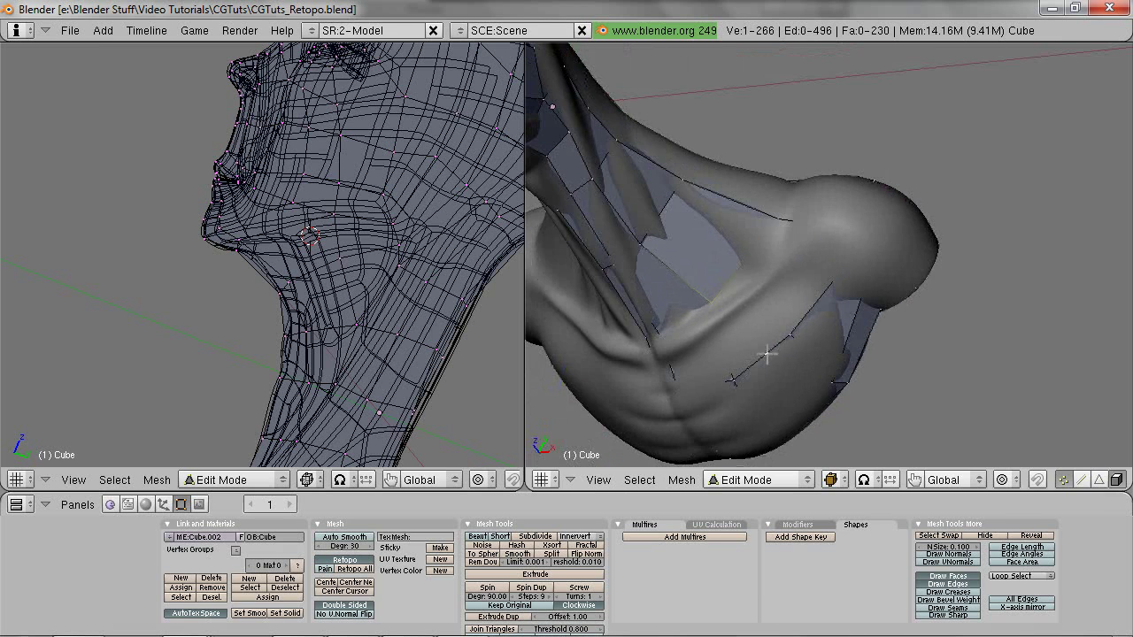
pyautogui.press('z')
pyautogui.press('g')
pyautogui.moveTo(791, 340); pyautogui.dragTo(855, 298, button='middle')
pyautogui.rightClick(855, 297)
pyautogui.press('g')
pyautogui.click(774, 290)
pyautogui.moveTo(774, 290); pyautogui.dragTo(794, 274, button='middle')
pyautogui.click(799, 294)
# Step: Adjust the upper chest row's outer vertex and fill a face between that row and the neck mesh's lower corner
pyautogui.rightClick(769, 311)
pyautogui.press('g')
pyautogui.click(789, 299)
pyautogui.keyDown('shift'); pyautogui.rightClick(693, 330); pyautogui.keyUp('shift')
pyautogui.press('z')
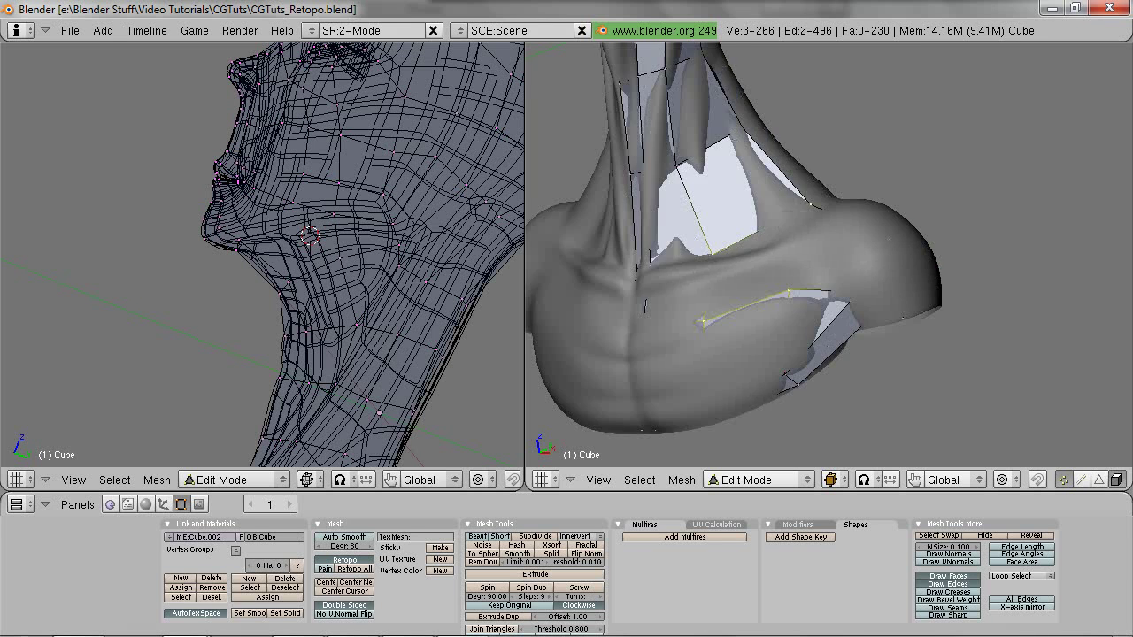
pyautogui.press('f')
pyautogui.press('z')
pyautogui.press('a')
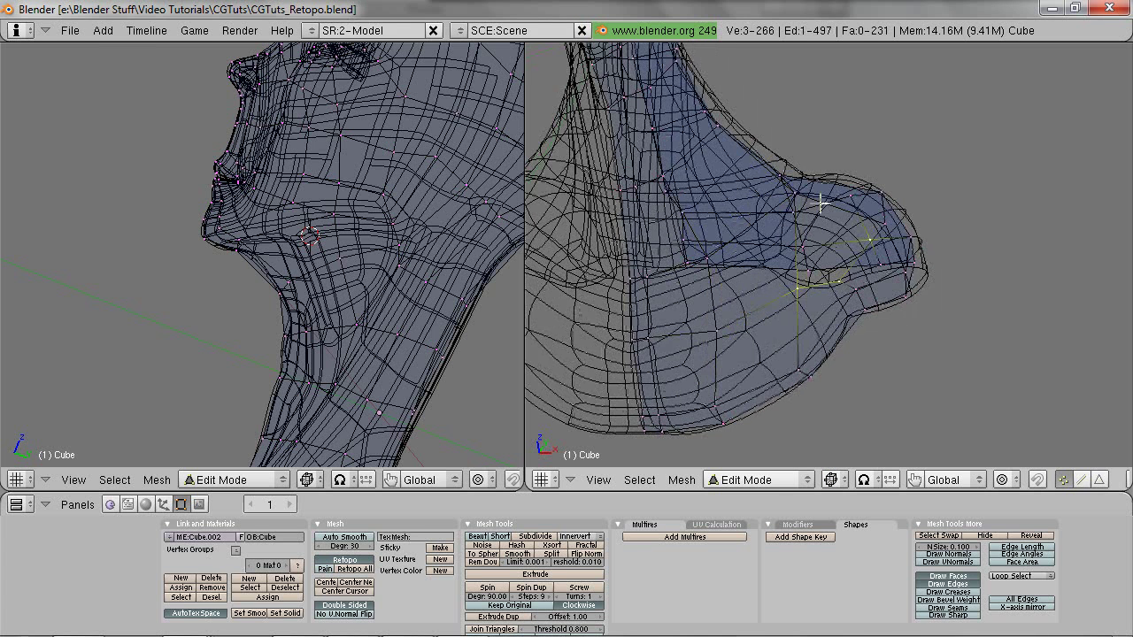
# Step: Leave mesh editing and display the whole bust in wireframe
pyautogui.moveTo(909, 261); pyautogui.dragTo(834, 266, button='middle')
pyautogui.press('z')
pyautogui.press('z')
pyautogui.scroll(-3, 835, 266)
pyautogui.moveTo(906, 266); pyautogui.dragTo(857, 278, button='middle')
pyautogui.press('z')
pyautogui.moveTo(862, 228)
pyautogui.keyDown('shift'); pyautogui.mouseDown(button='middle')
pyautogui.moveTo(884, 319)
pyautogui.moveTo(681, 318)
pyautogui.moveTo(769, 276)
pyautogui.moveTo(862, 267)
pyautogui.mouseUp(button='middle'); pyautogui.keyUp('shift')
pyautogui.press('Tab')
pyautogui.press('z')
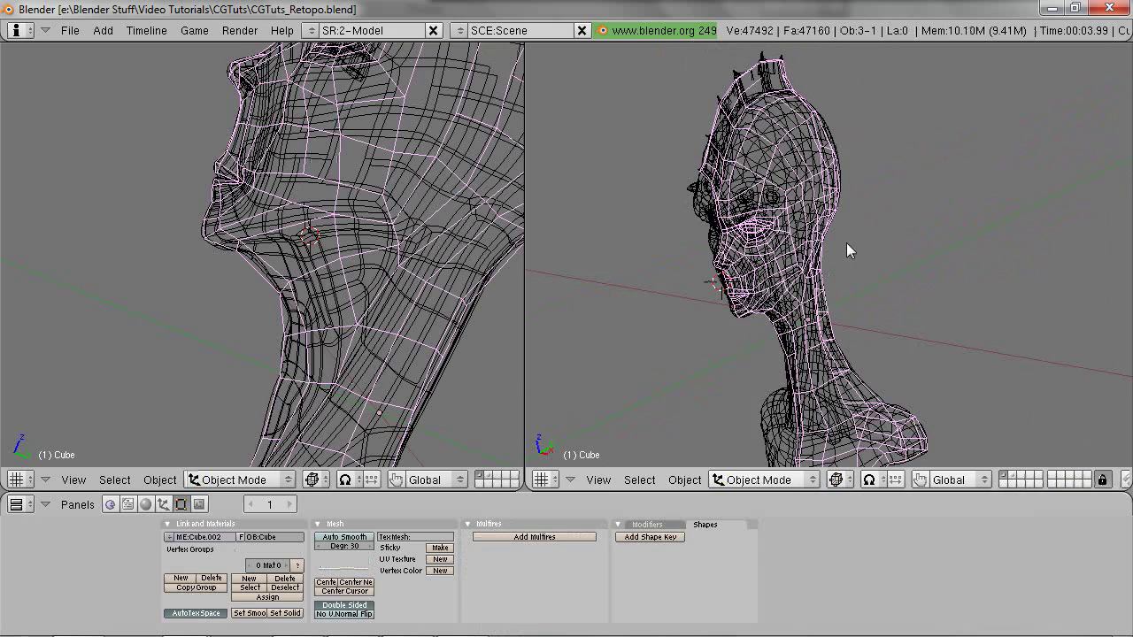
# Step: Hide the high-resolution sculpt objects around the low-poly retopology mesh and display it shaded
pyautogui.rightClick(793, 296)
pyautogui.press('h')
pyautogui.press('z')
pyautogui.moveTo(749, 278); pyautogui.dragTo(912, 308, button='middle')
pyautogui.rightClick(772, 192)
pyautogui.press('h')
pyautogui.moveTo(894, 229); pyautogui.dragTo(859, 238, button='middle')
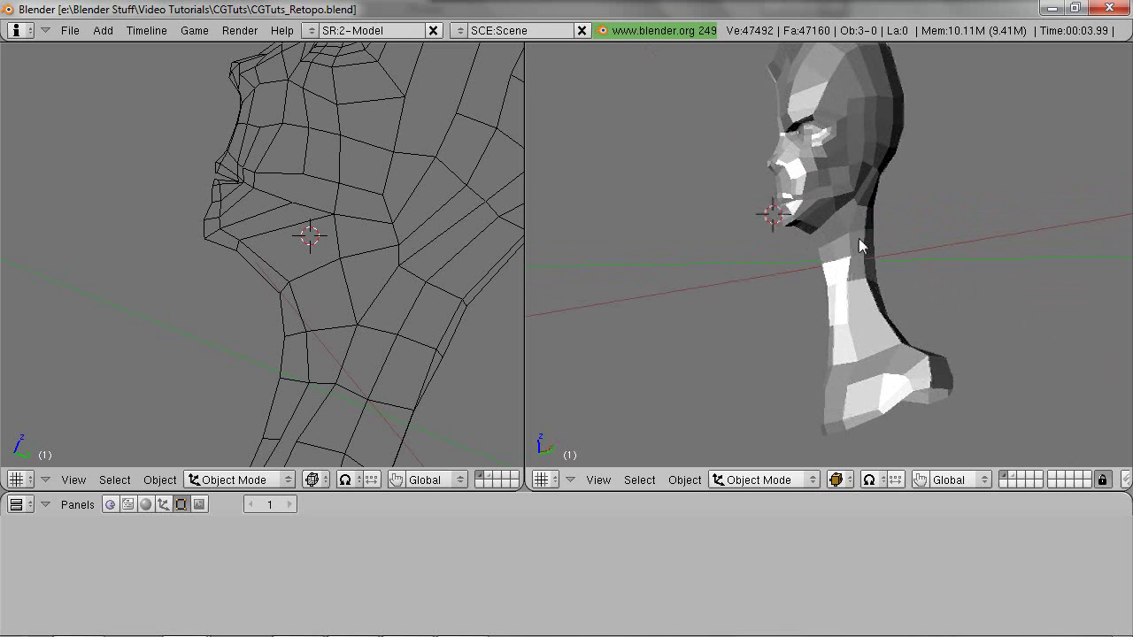
# Step: Try smooth shading on the low-poly mesh and return it to solid shading
pyautogui.rightClick(859, 238)
pyautogui.click(257, 614)
pyautogui.moveTo(602, 423)
pyautogui.mouseDown(button='middle')
pyautogui.moveTo(769, 291)
pyautogui.moveTo(885, 269)
pyautogui.moveTo(797, 301)
pyautogui.mouseUp(button='middle')
pyautogui.click(290, 614)
pyautogui.moveTo(691, 351)
pyautogui.mouseDown(button='middle')
pyautogui.moveTo(719, 283)
pyautogui.moveTo(761, 292)
pyautogui.mouseUp(button='middle')
# Step: Return to editing the low-poly mesh and adjust the vertex where the side of the neck meets the shoulder
pyautogui.press('Tab')
pyautogui.moveTo(775, 235); pyautogui.dragTo(842, 205, button='middle')
pyautogui.press('a')
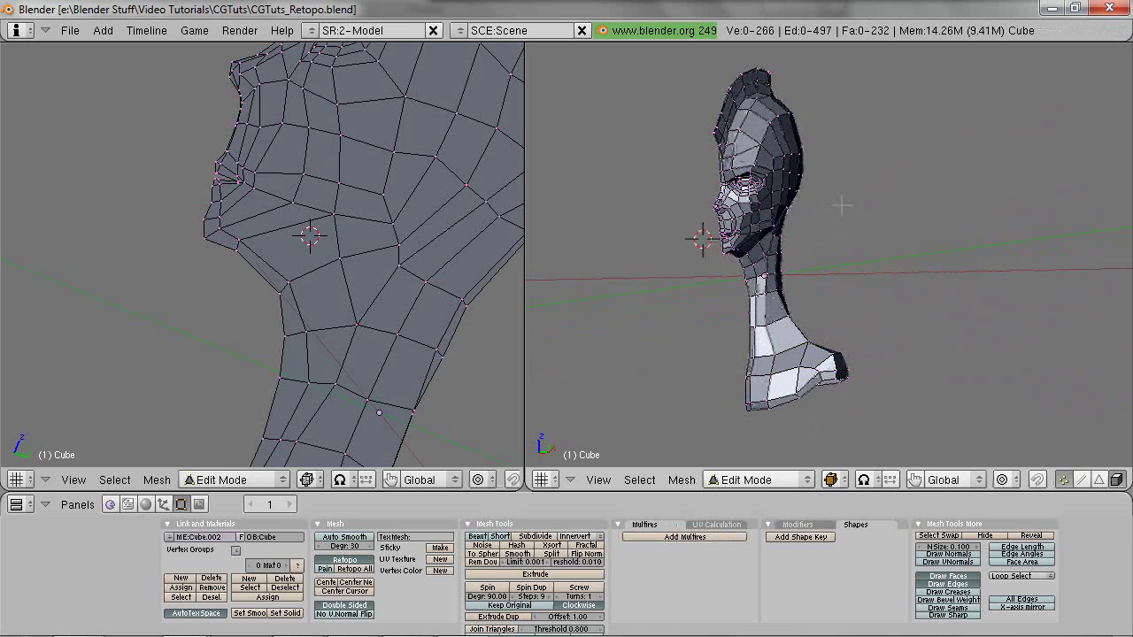
pyautogui.moveTo(764, 332); pyautogui.dragTo(794, 332, button='middle')
pyautogui.press('g')
pyautogui.click(777, 335)
pyautogui.moveTo(863, 328); pyautogui.dragTo(974, 318, button='middle')
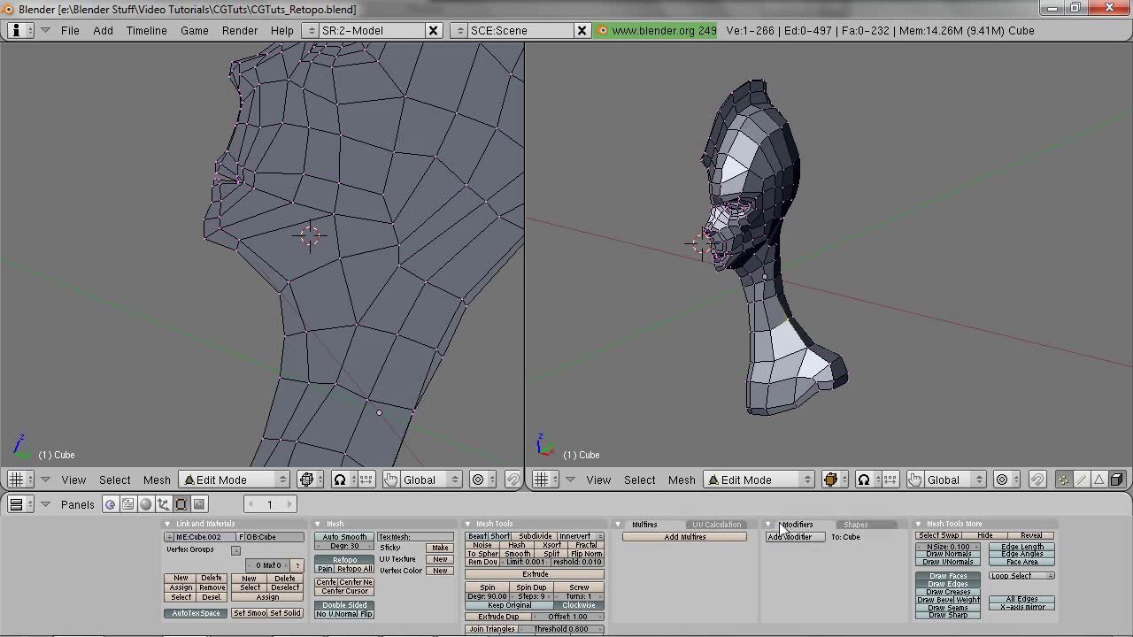
# Step: Show the whole half bust shaded in the second view and add a Mirror modifier to the mesh
pyautogui.scroll(-3, 342, 296)
pyautogui.press('z')
pyautogui.moveTo(342, 295); pyautogui.dragTo(442, 337, button='middle')
pyautogui.scroll(-3, 442, 337)
pyautogui.moveTo(372, 340); pyautogui.dragTo(413, 349, button='middle')
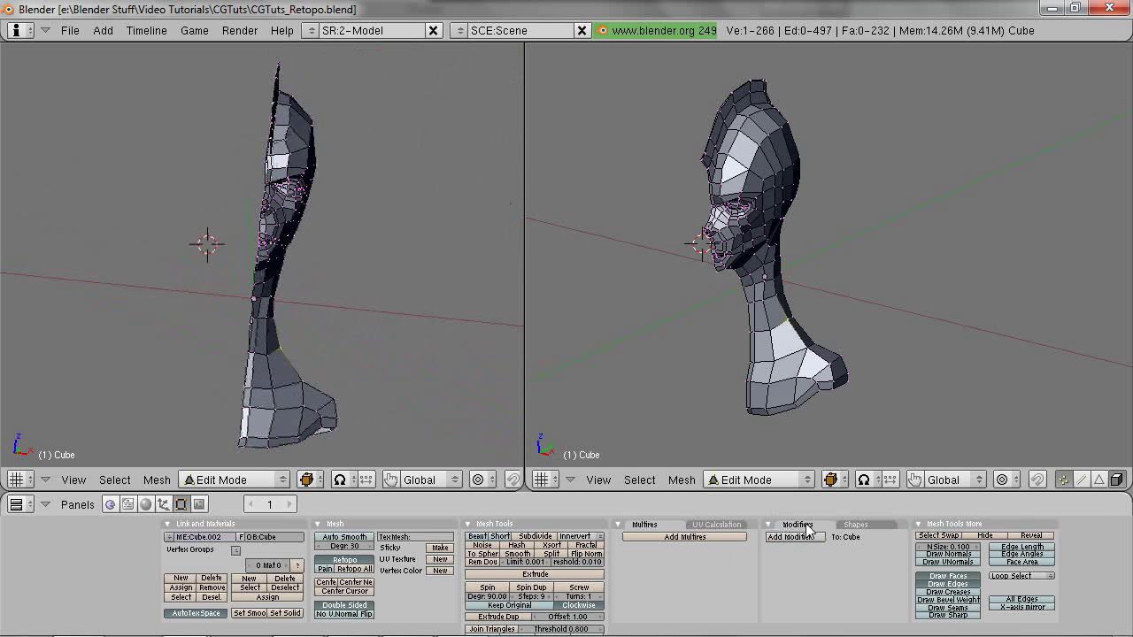
pyautogui.click(792, 538)
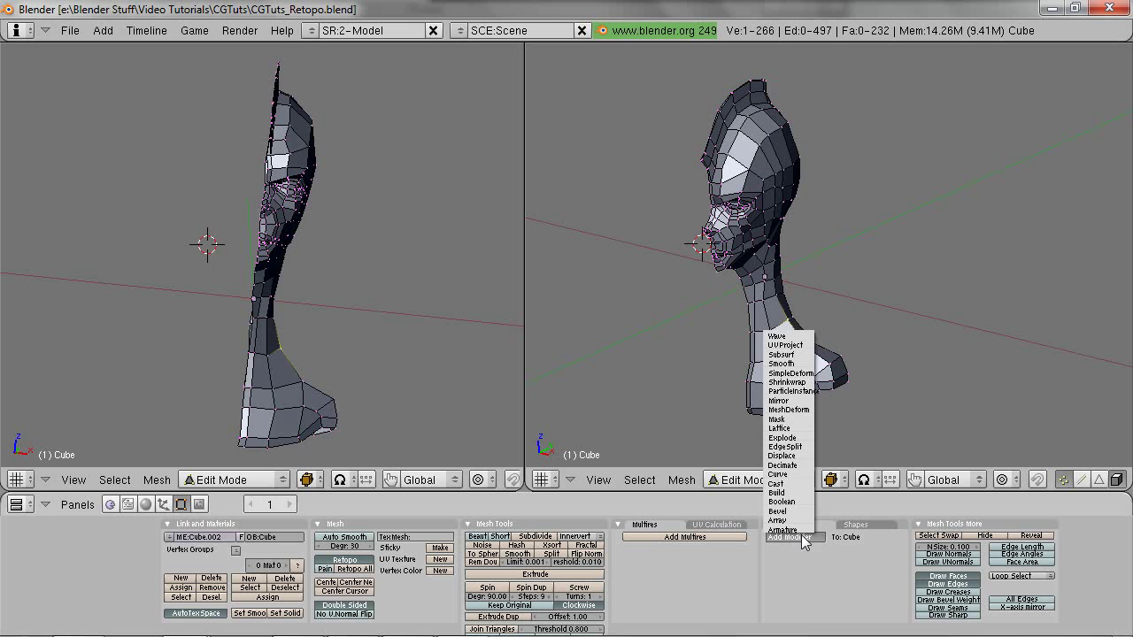
pyautogui.click(804, 401)
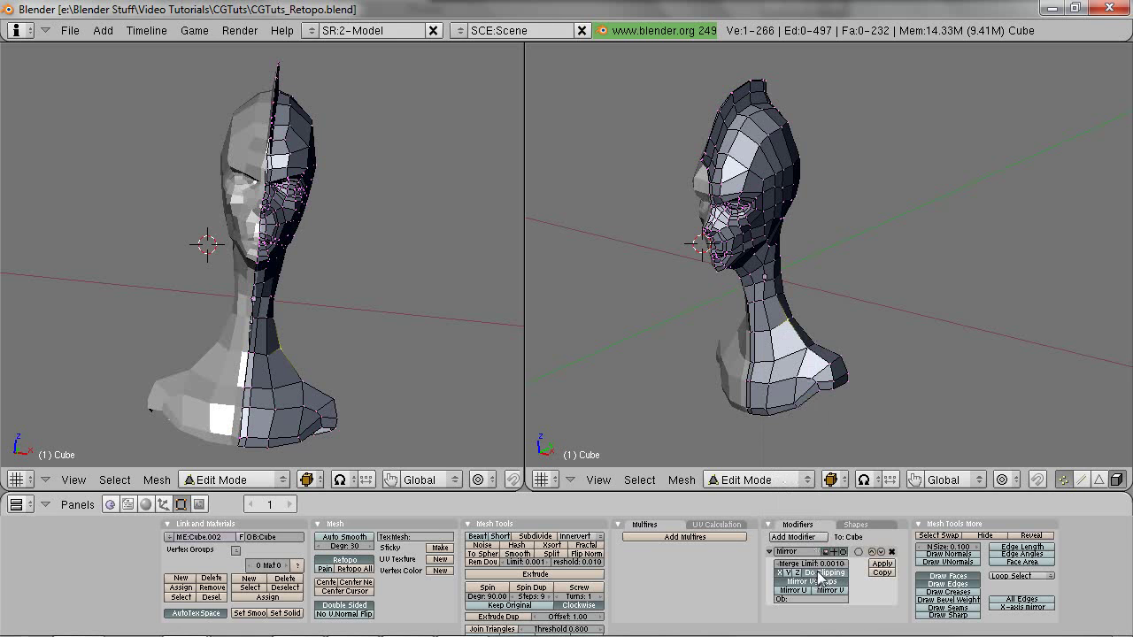
# Step: Apply the Mirror modifier to the editing cage and view the midline gap on the forehead
pyautogui.scroll(3, 677, 265)
pyautogui.moveTo(664, 261); pyautogui.dragTo(749, 270, button='middle')
pyautogui.moveTo(770, 317); pyautogui.dragTo(719, 321, button='middle')
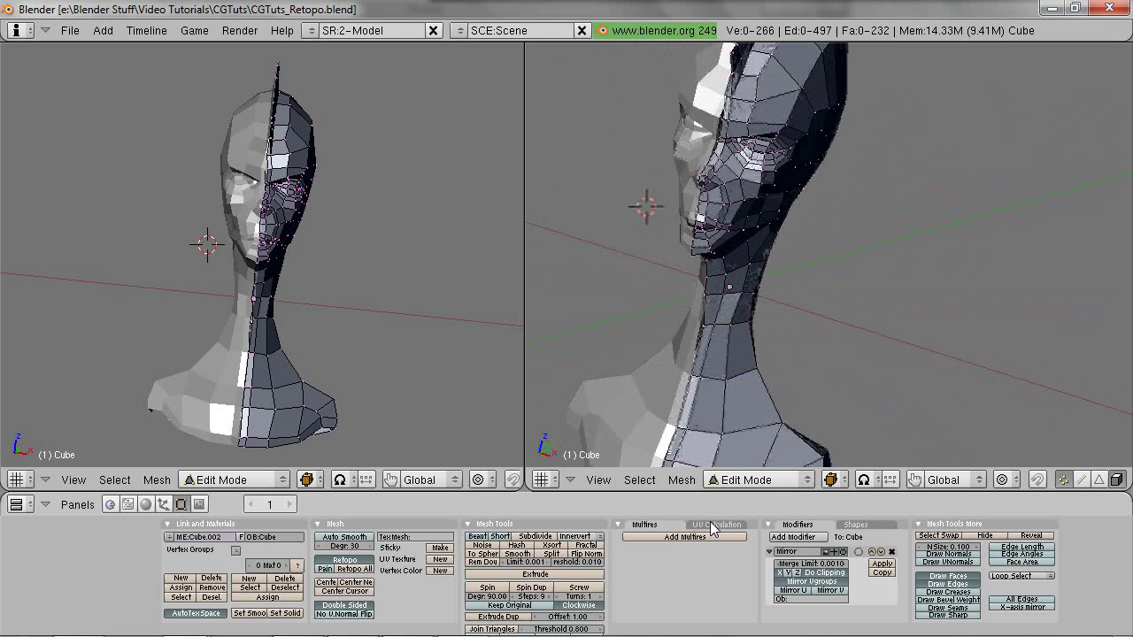
pyautogui.click(857, 554)
pyautogui.moveTo(779, 420); pyautogui.dragTo(853, 382, button='middle')
pyautogui.keyDown('shift'); pyautogui.moveTo(777, 166); pyautogui.dragTo(855, 327, button='middle'); pyautogui.keyUp('shift')
pyautogui.scroll(8, 853, 327)
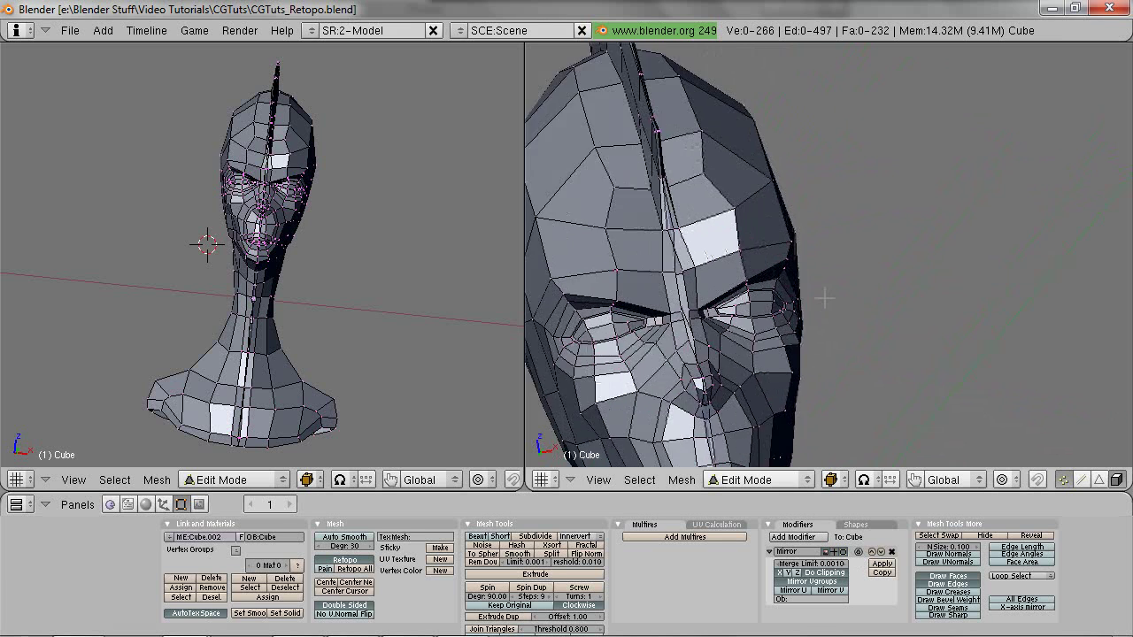
# Step: Select the midline vertices from the crest down to the chest and move them to the mirror plane to close the gap
pyautogui.scroll(-7, 825, 307)
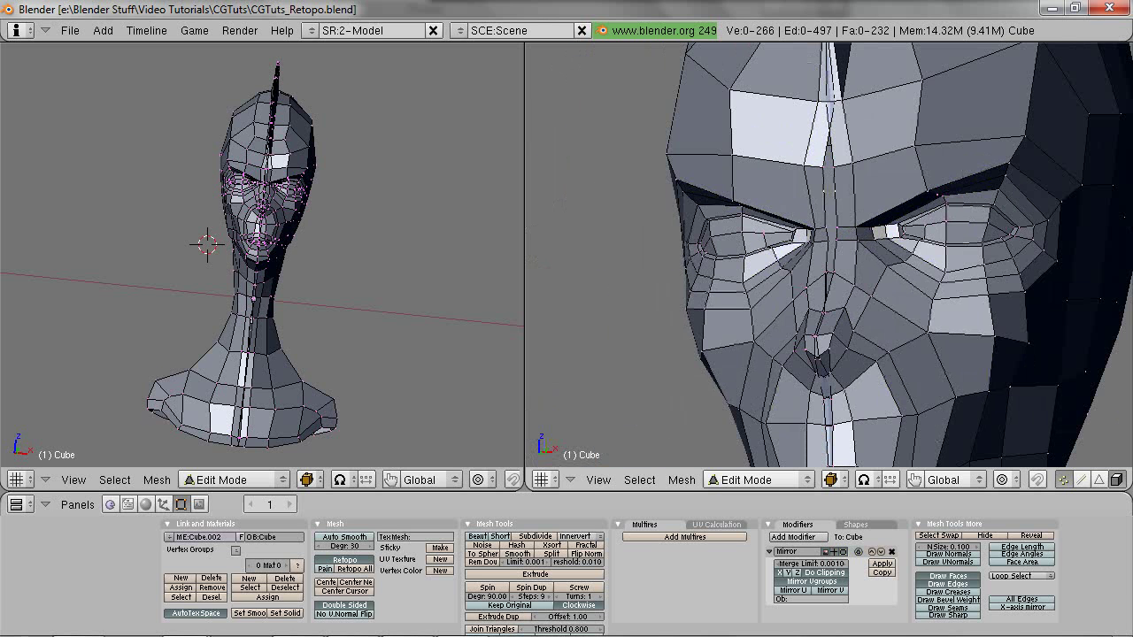
pyautogui.scroll(-7, 877, 248)
pyautogui.press('z')
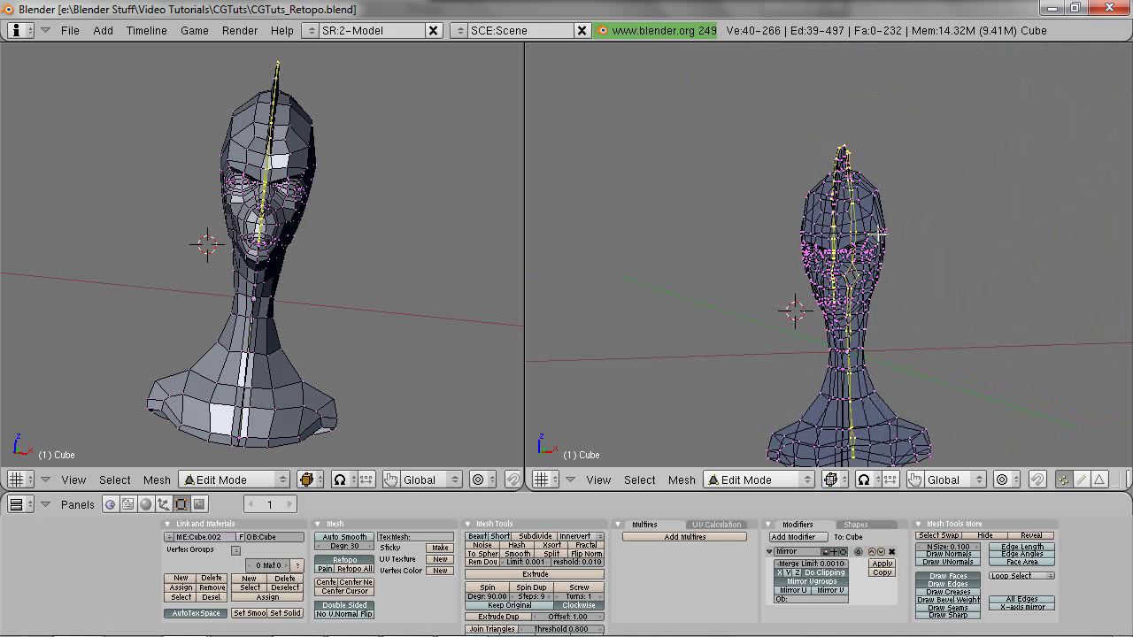
pyautogui.press('z')
pyautogui.scroll(8, 864, 293)
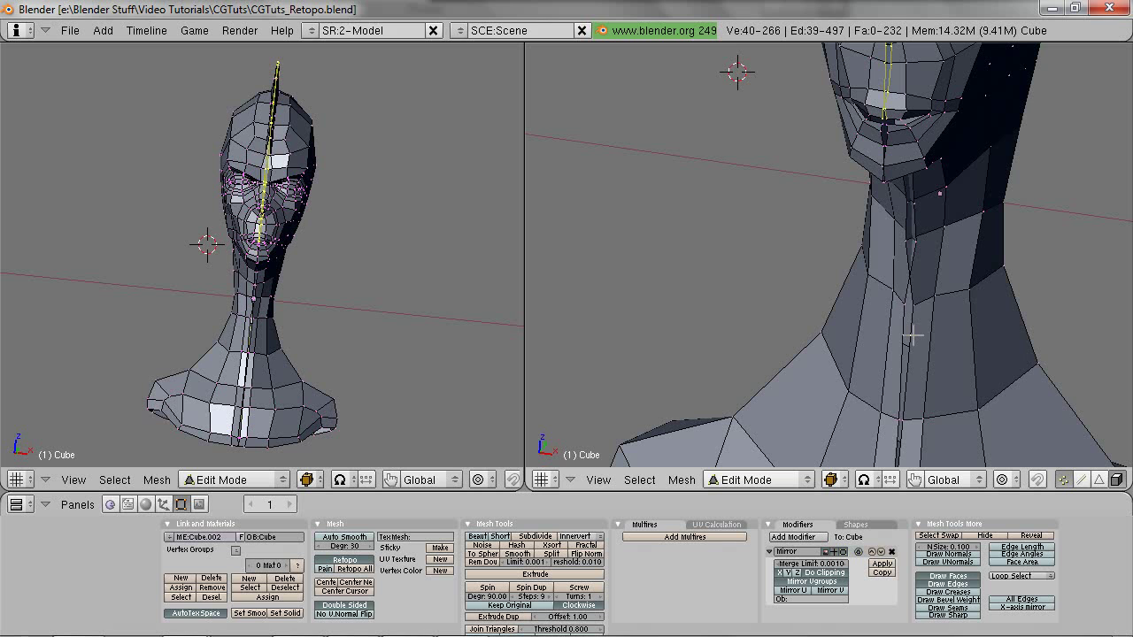
pyautogui.moveTo(954, 191); pyautogui.dragTo(938, 315, button='middle')
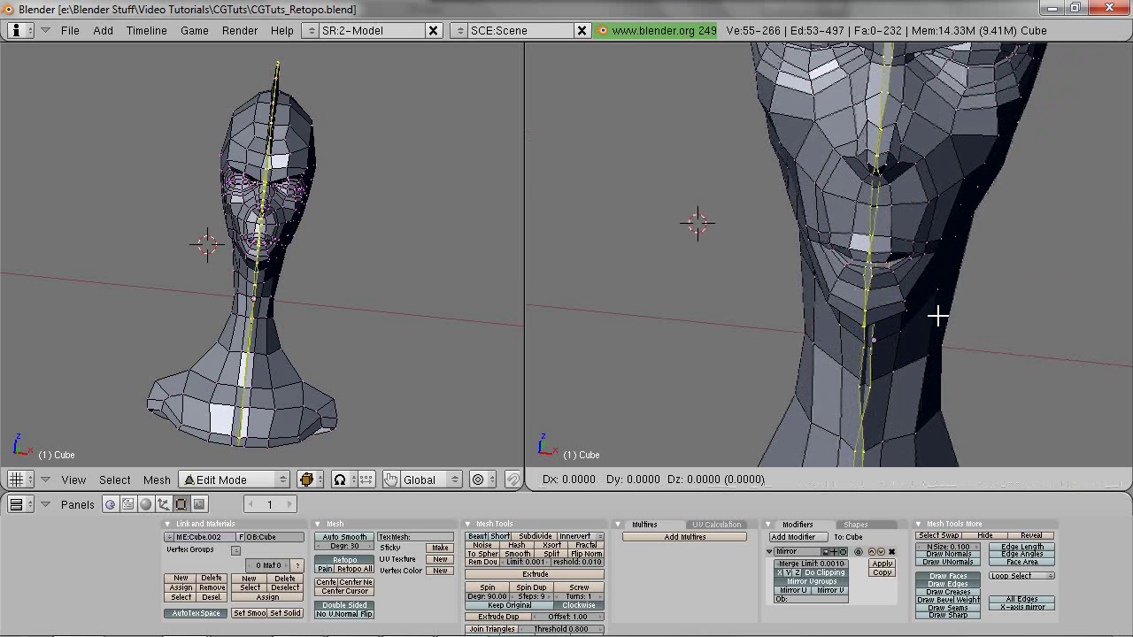
pyautogui.click(893, 304)
pyautogui.scroll(-3, 893, 304)
pyautogui.moveTo(893, 304); pyautogui.dragTo(865, 260, button='middle')
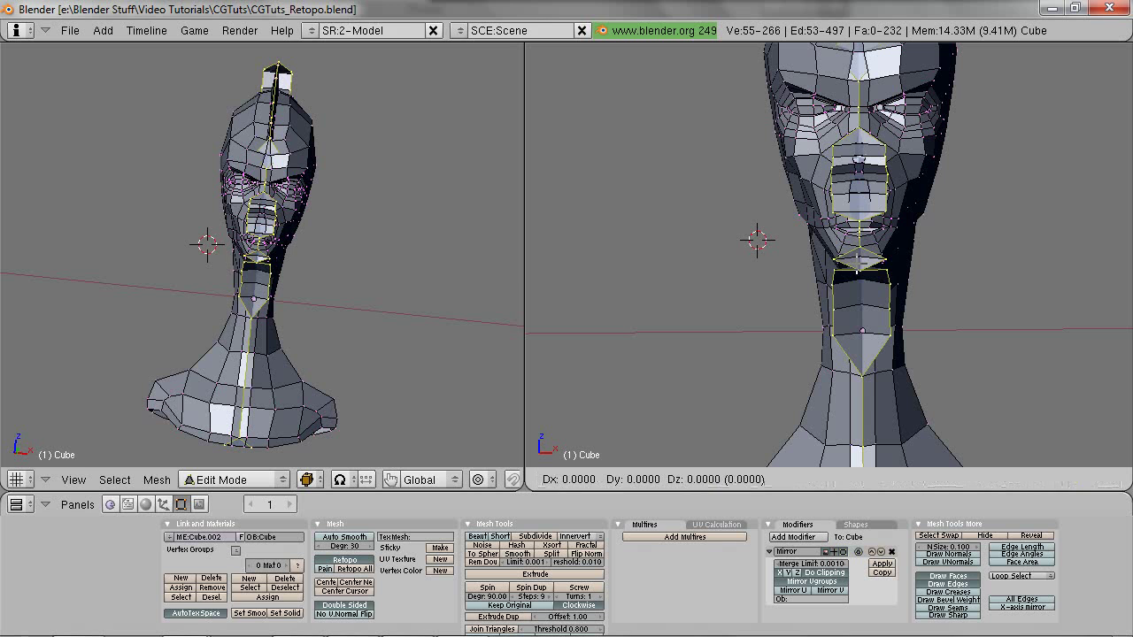
pyautogui.click(932, 261)
pyautogui.scroll(-3, 946, 262)
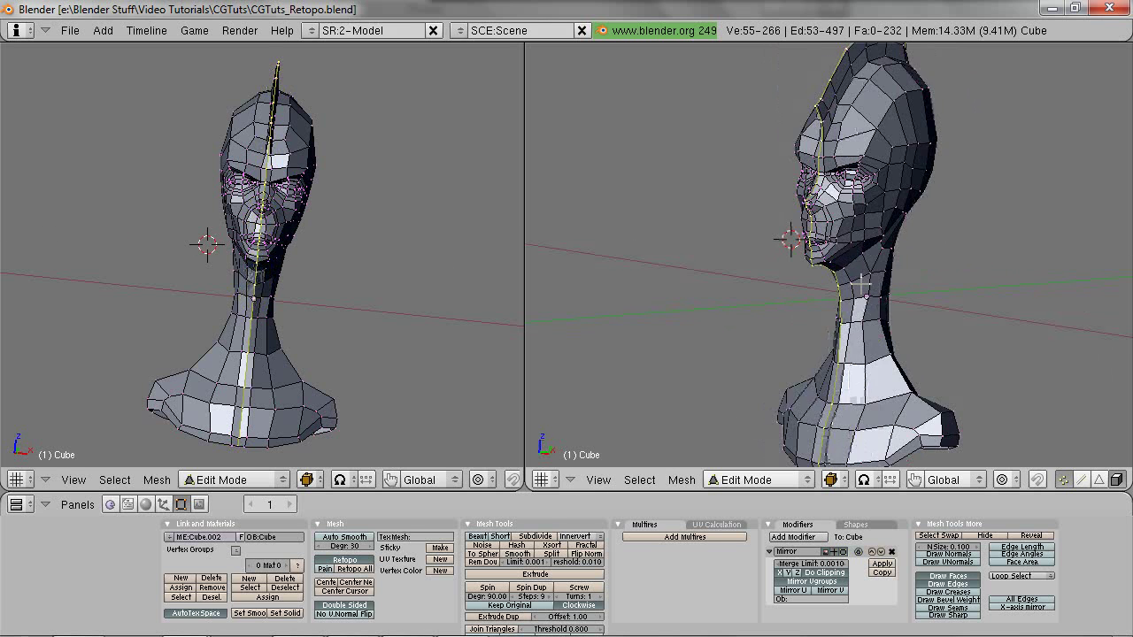
# Step: Examine the midline seam along the crest and the back of the head
pyautogui.keyDown('shift'); pyautogui.moveTo(862, 284); pyautogui.dragTo(886, 376, button='middle'); pyautogui.keyUp('shift')
pyautogui.scroll(6, 886, 376)
pyautogui.keyDown('shift'); pyautogui.moveTo(897, 182); pyautogui.dragTo(859, 533, button='middle'); pyautogui.keyUp('shift')
pyautogui.scroll(6, 867, 324)
pyautogui.moveTo(866, 275); pyautogui.dragTo(839, 264, button='middle')
pyautogui.press('a')
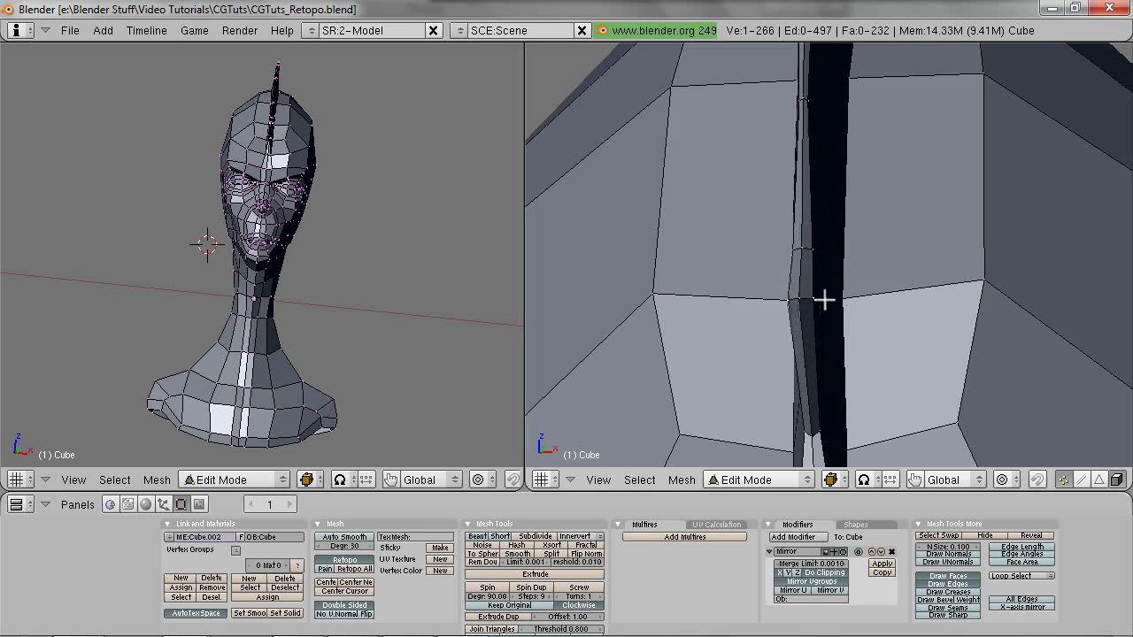
pyautogui.keyDown('shift'); pyautogui.moveTo(815, 104); pyautogui.dragTo(784, 413, button='middle'); pyautogui.keyUp('shift')
pyautogui.moveTo(823, 276); pyautogui.dragTo(879, 236, button='middle')
pyautogui.scroll(-3, 873, 322)
pyautogui.scroll(-3, 781, 285)
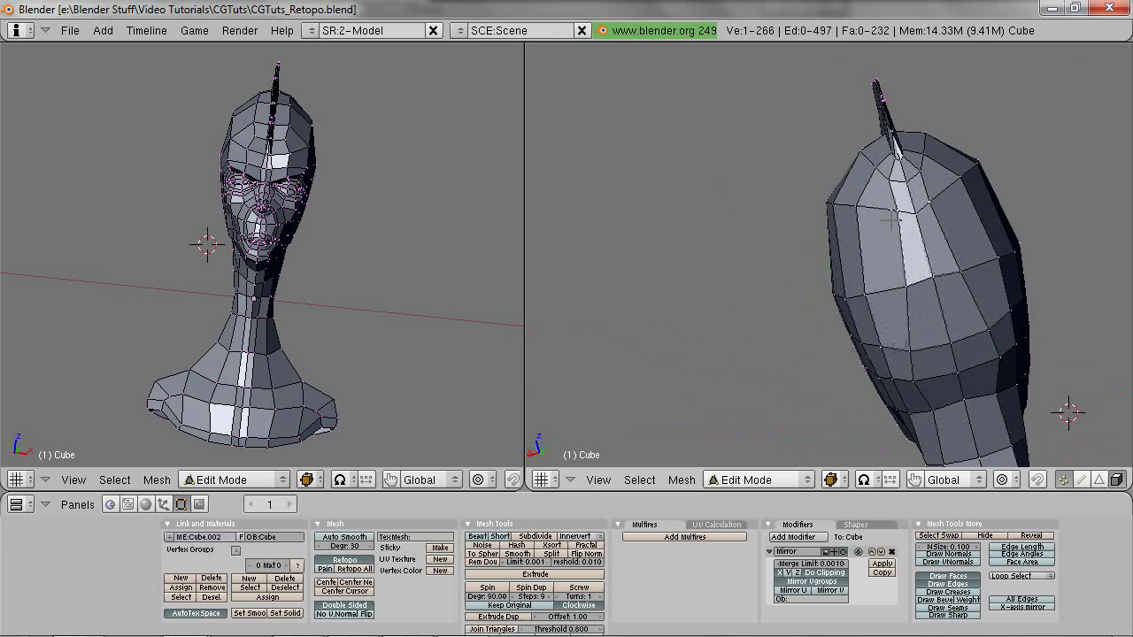
# Step: Move the stray midline vertex near the crest and leave mesh editing to view the whole bust
pyautogui.press('g')
pyautogui.click(886, 278)
pyautogui.moveTo(833, 244); pyautogui.dragTo(893, 210, button='middle')
pyautogui.press('a')
pyautogui.moveTo(817, 290); pyautogui.dragTo(787, 240, button='middle')
pyautogui.press('Tab')
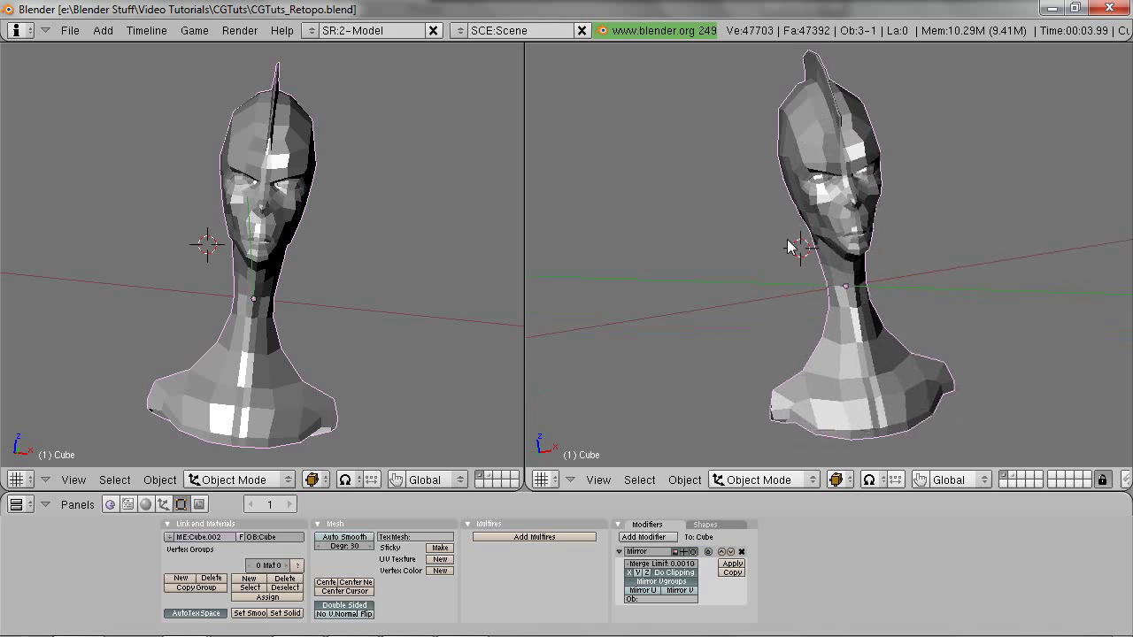
# Step: Resume mesh editing and shift the three lower chest vertices beside the midline to even out the face widths
pyautogui.scroll(-2, 790, 245)
pyautogui.press('a')
pyautogui.moveTo(863, 290); pyautogui.dragTo(859, 398, button='middle')
pyautogui.scroll(3, 775, 340)
pyautogui.press('Tab')
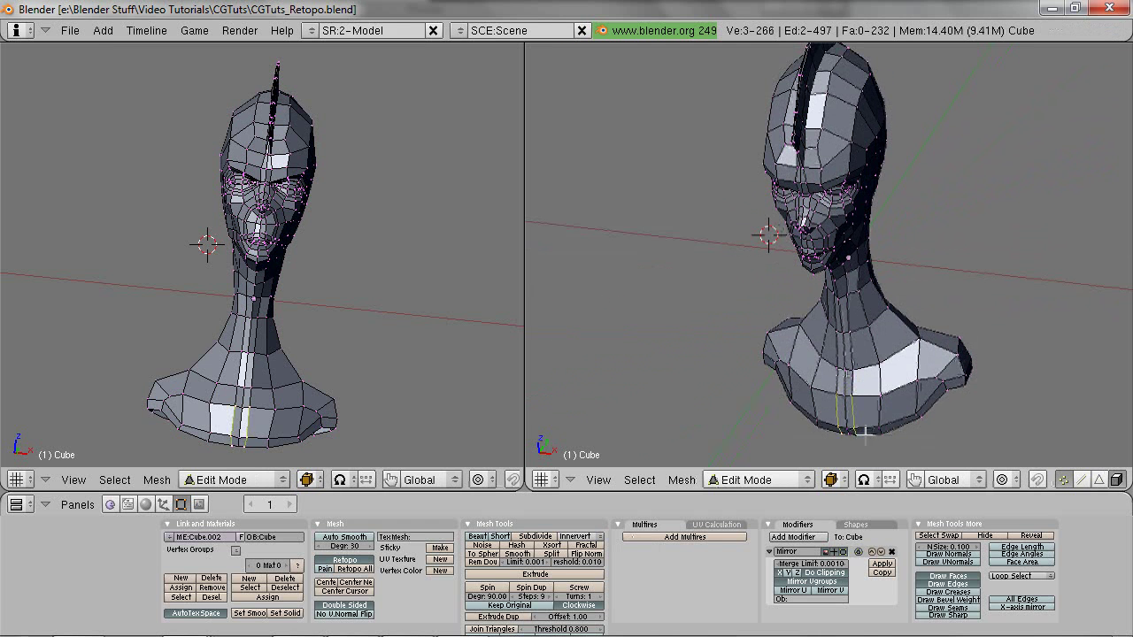
pyautogui.press('g')
pyautogui.click(871, 436)
pyautogui.press('a')
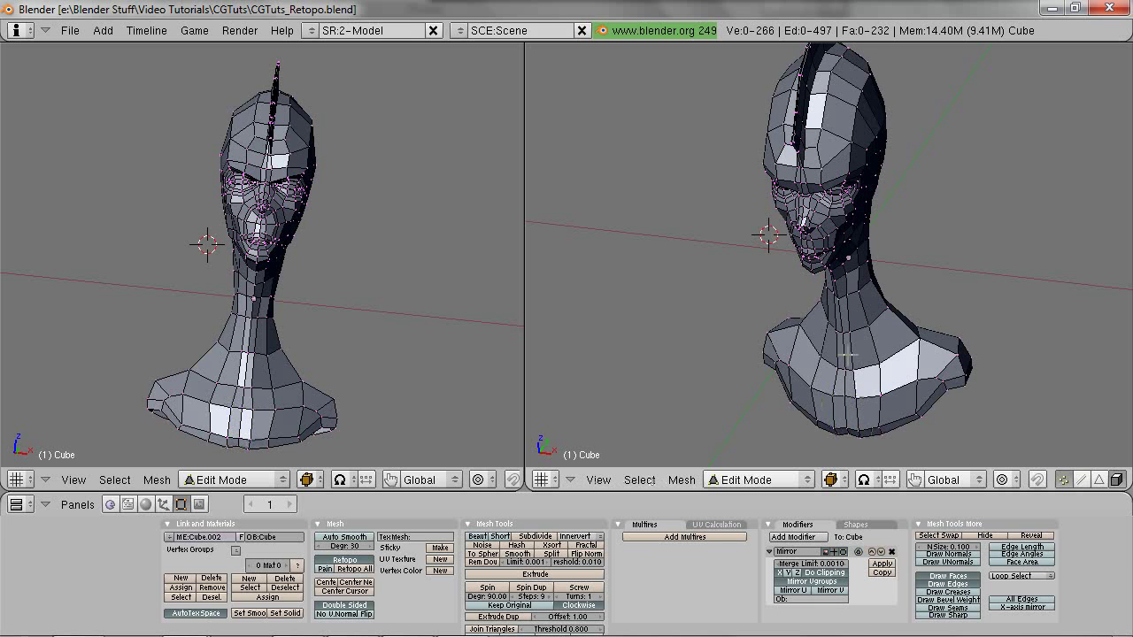
# Step: Shift the vertices beside the midline at the upper chest outward to widen the narrow central strip
pyautogui.moveTo(881, 357); pyautogui.dragTo(899, 364, button='middle')
pyautogui.press('g')
pyautogui.click(901, 364)
pyautogui.press('a')
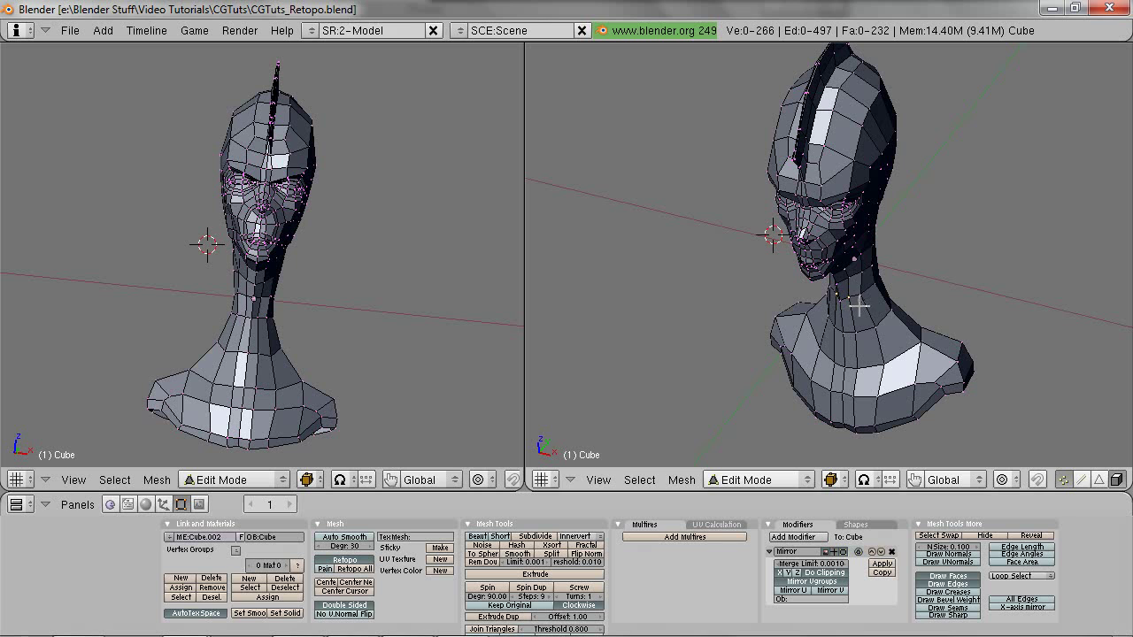
# Step: Reposition the vertices beside the midline on the front of the neck to even out the central strip
pyautogui.press('g')
pyautogui.click(860, 303)
pyautogui.scroll(3, 860, 303)
pyautogui.press('g')
pyautogui.click(868, 302)
pyautogui.press('g')
pyautogui.click(861, 296)
pyautogui.moveTo(860, 298)
pyautogui.mouseDown(button='middle')
pyautogui.moveTo(856, 268)
pyautogui.moveTo(842, 286)
pyautogui.mouseUp(button='middle')
pyautogui.scroll(-3, 852, 257)
pyautogui.press('a')
pyautogui.moveTo(862, 247); pyautogui.dragTo(849, 275, button='middle')
pyautogui.moveTo(920, 277); pyautogui.dragTo(899, 285, button='middle')
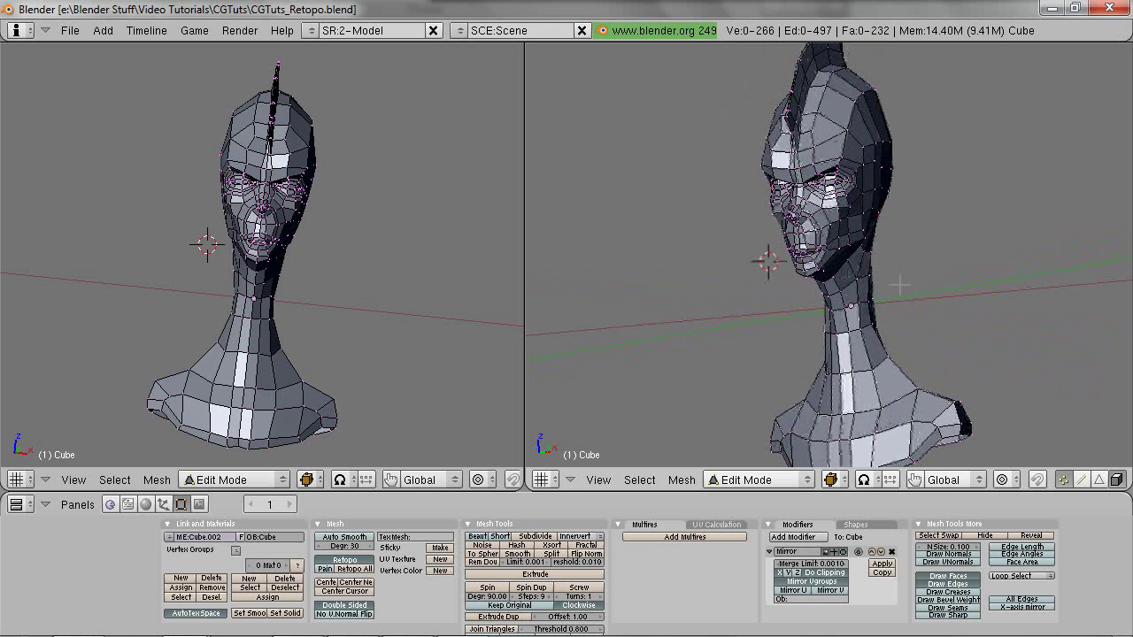